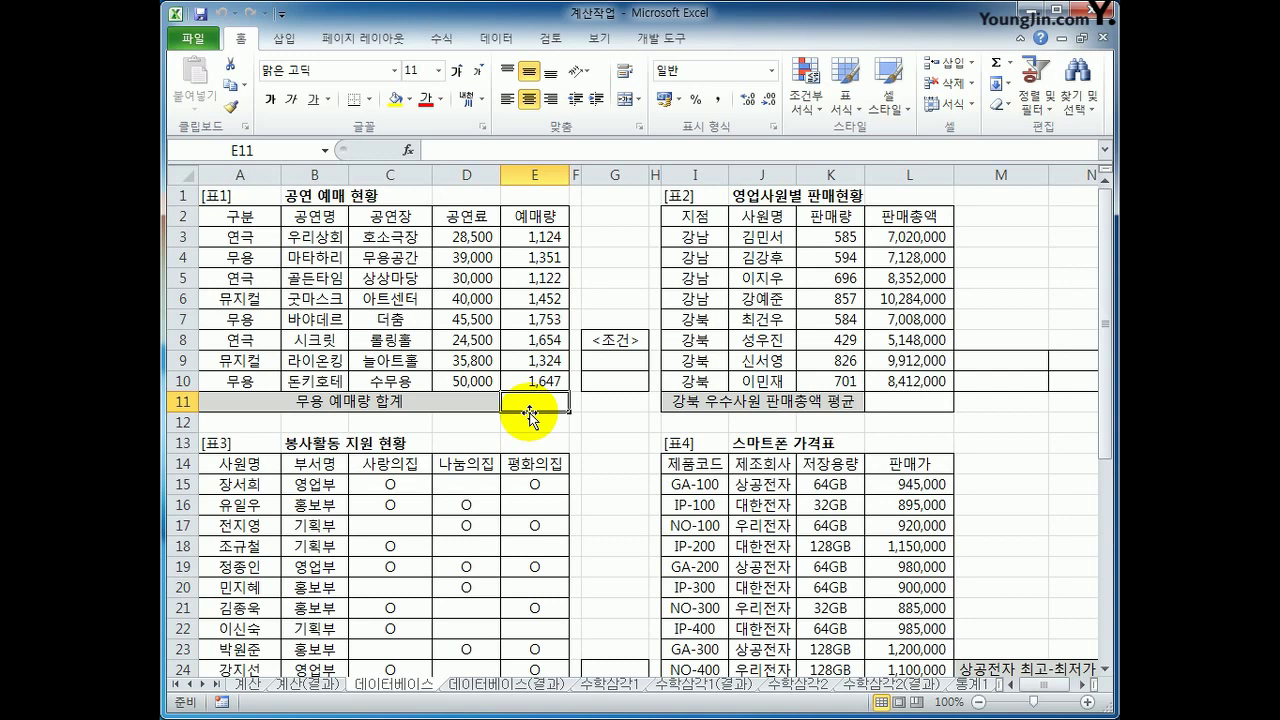
pyautogui.moveTo(240, 216); pyautogui.dragTo(520, 381)
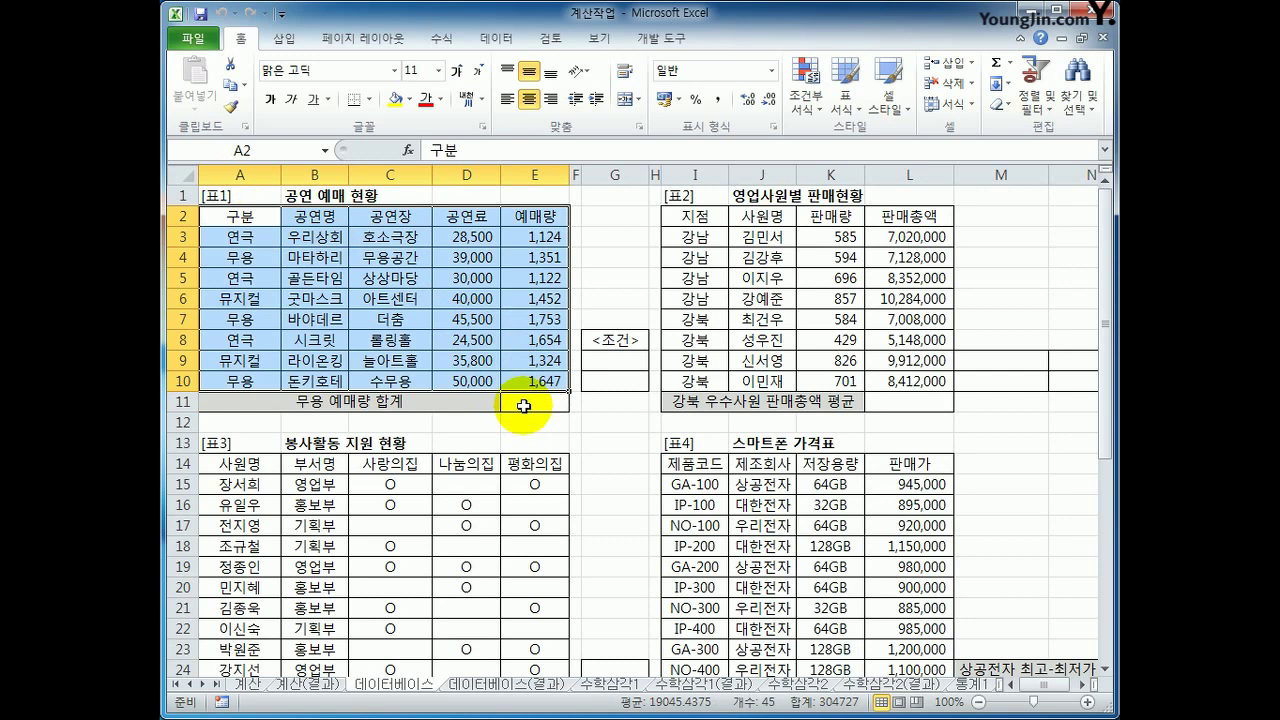
pyautogui.click(524, 405)
pyautogui.moveTo(604, 359); pyautogui.dragTo(621, 379)
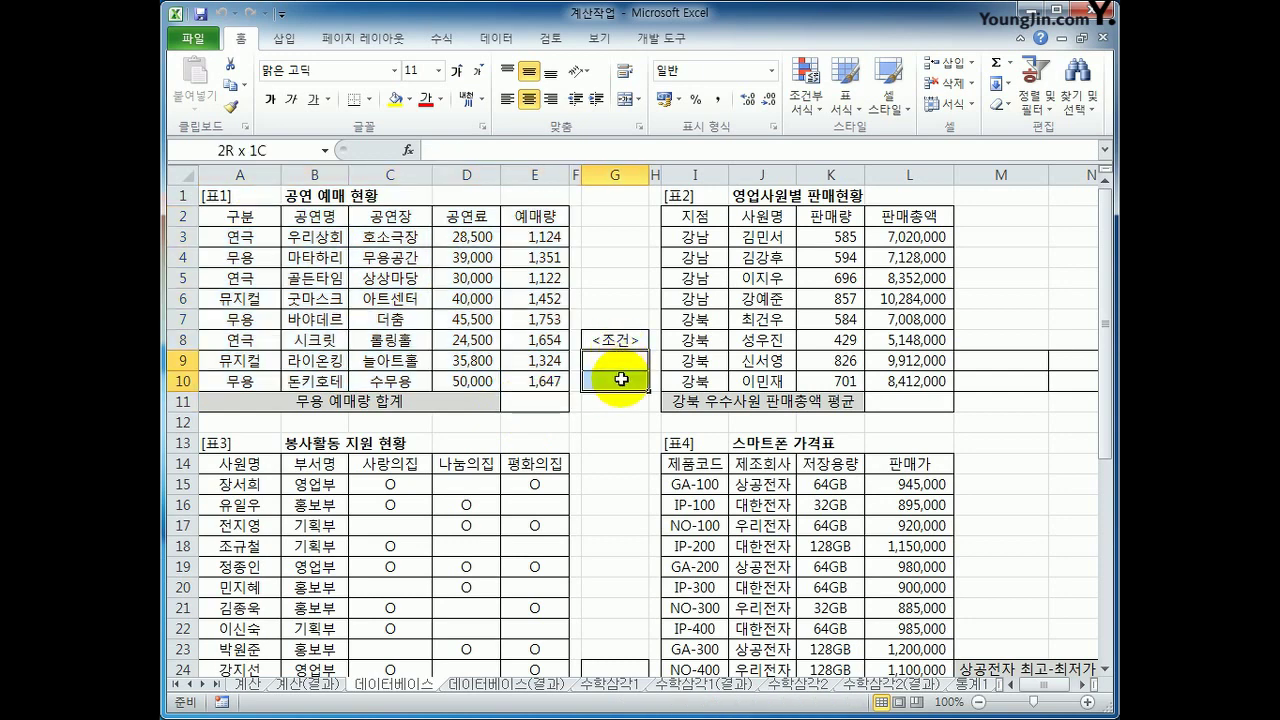
pyautogui.moveTo(621, 379); pyautogui.dragTo(622, 361)
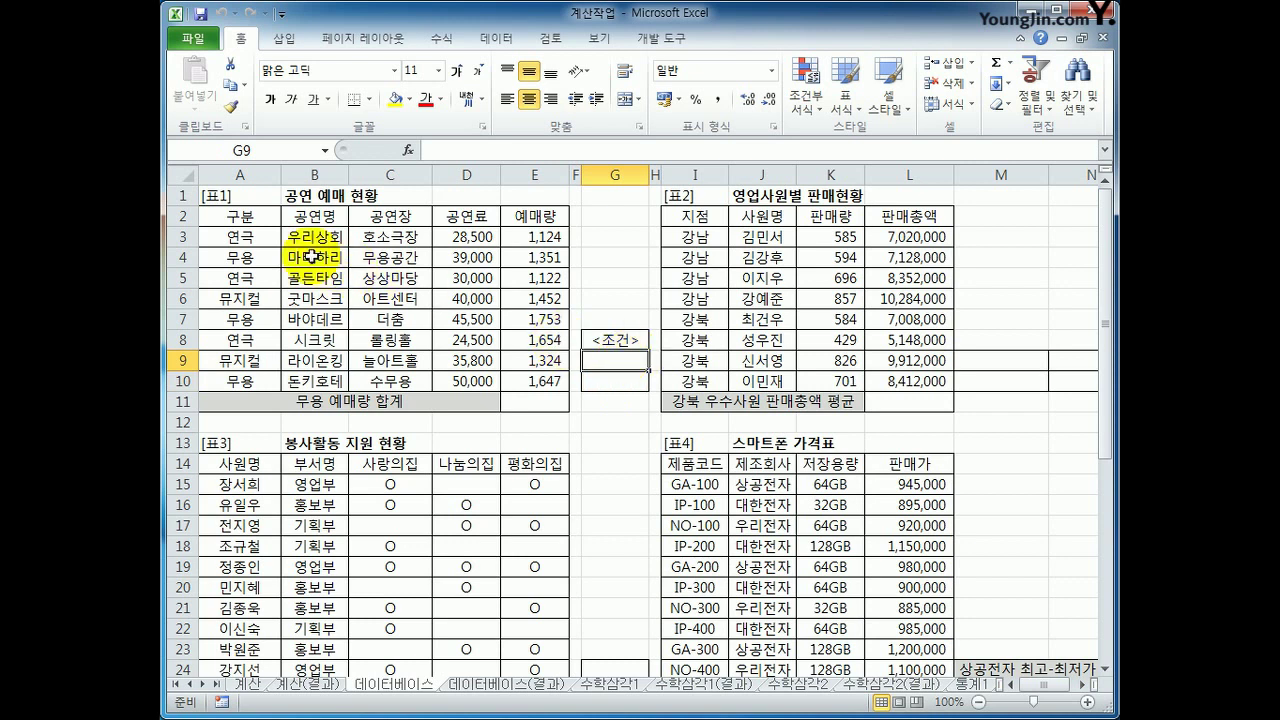
# Step: Copy the 구분 header and a 무용 entry from 표1 into the condition range G9:G10
pyautogui.click(246, 219)
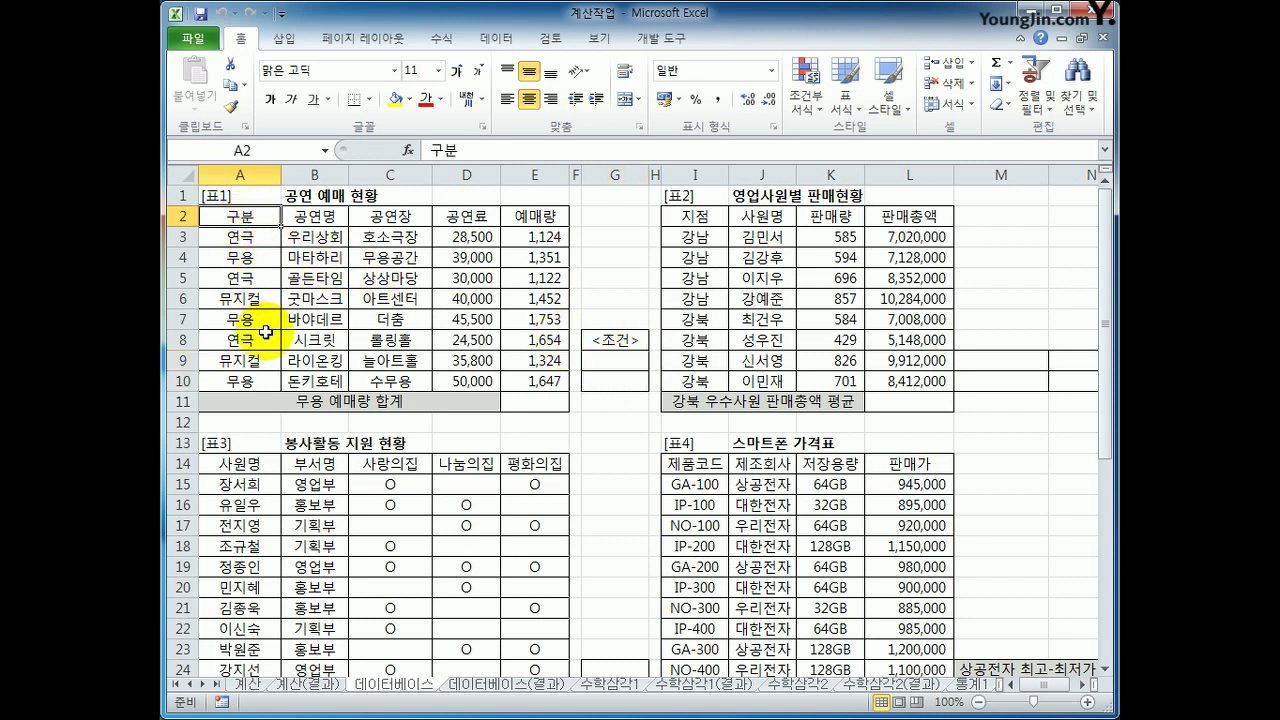
pyautogui.keyDown('ctrl'); pyautogui.click(240, 258); pyautogui.keyUp('ctrl')
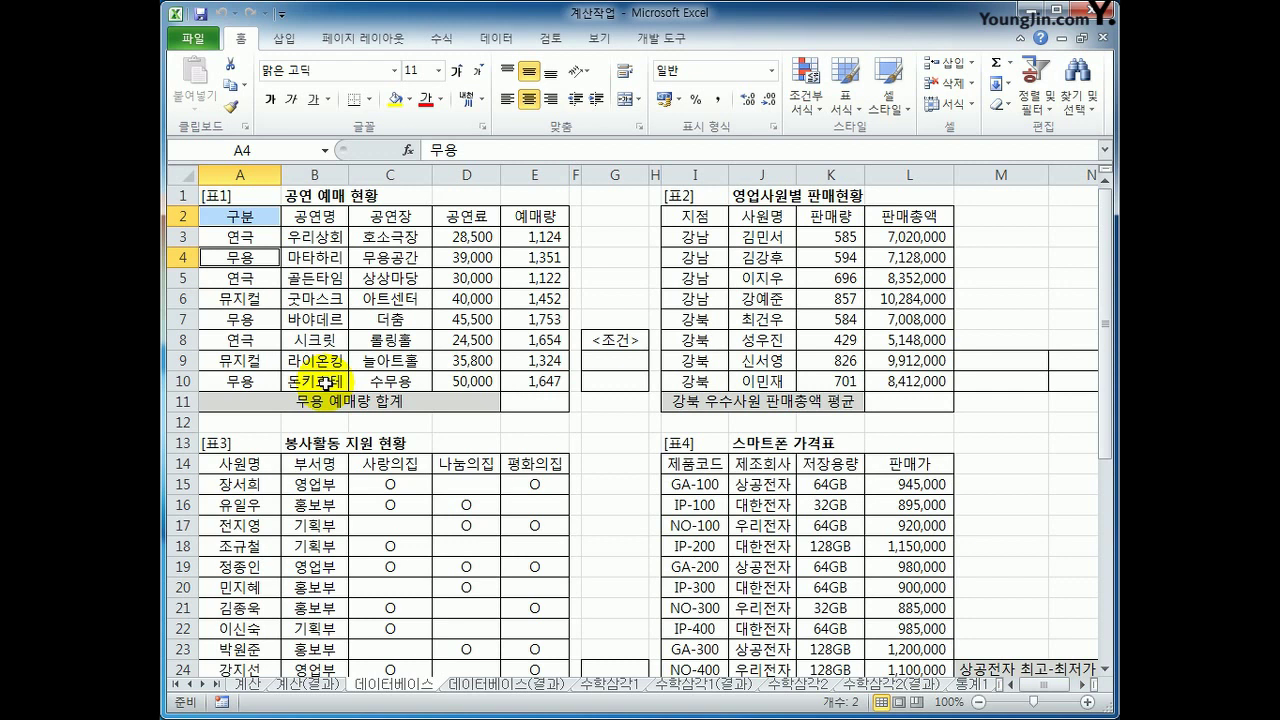
pyautogui.hotkey('ctrl', 'c')
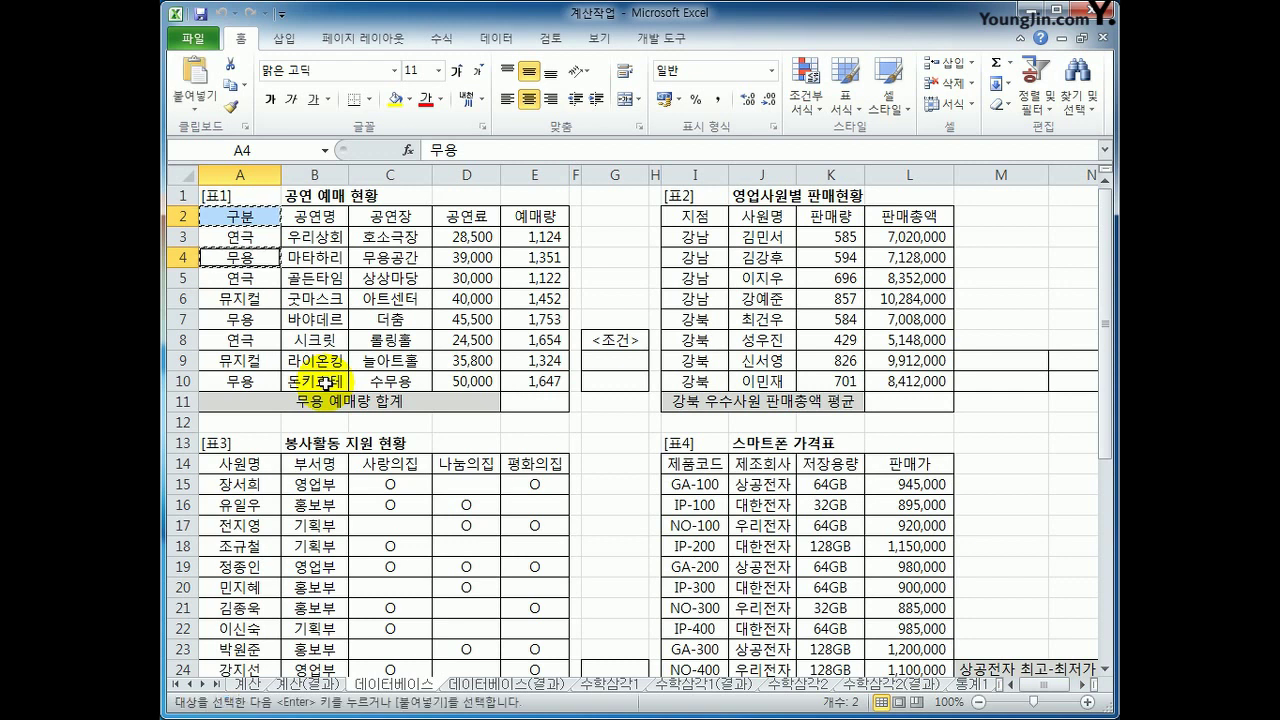
pyautogui.click(612, 360)
pyautogui.hotkey('ctrl', 'v')
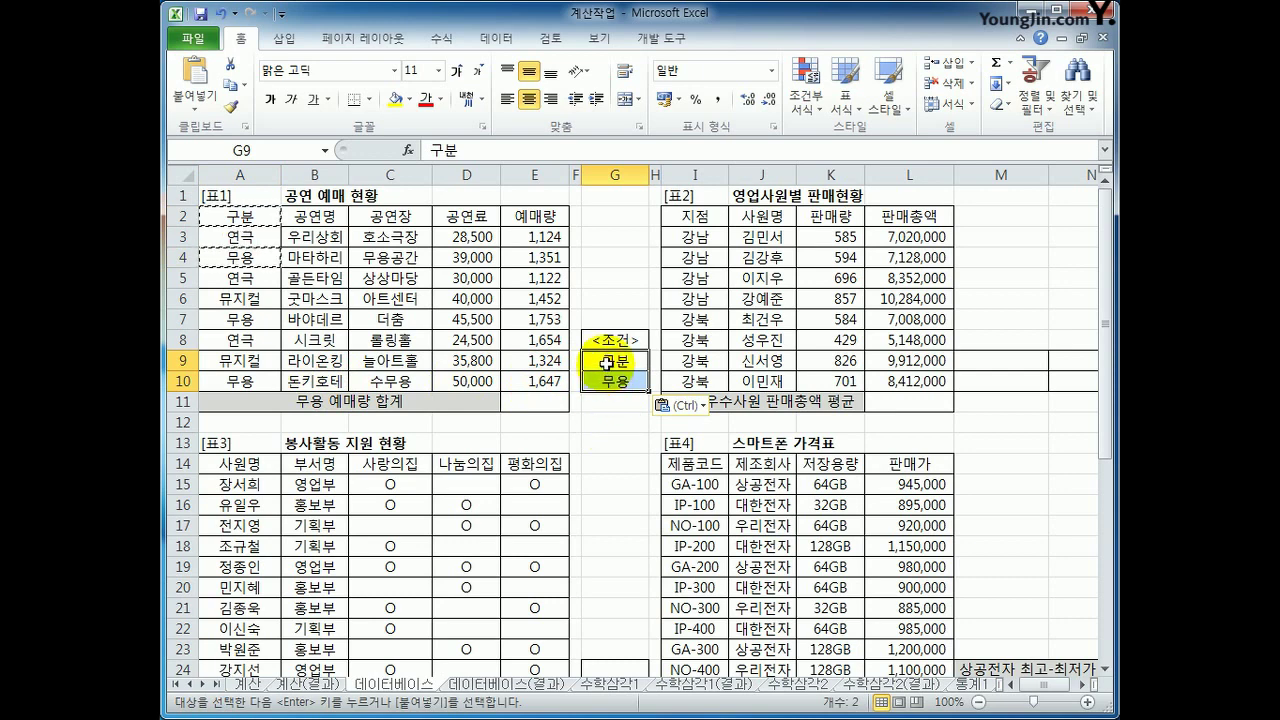
pyautogui.moveTo(600, 356); pyautogui.dragTo(609, 381)
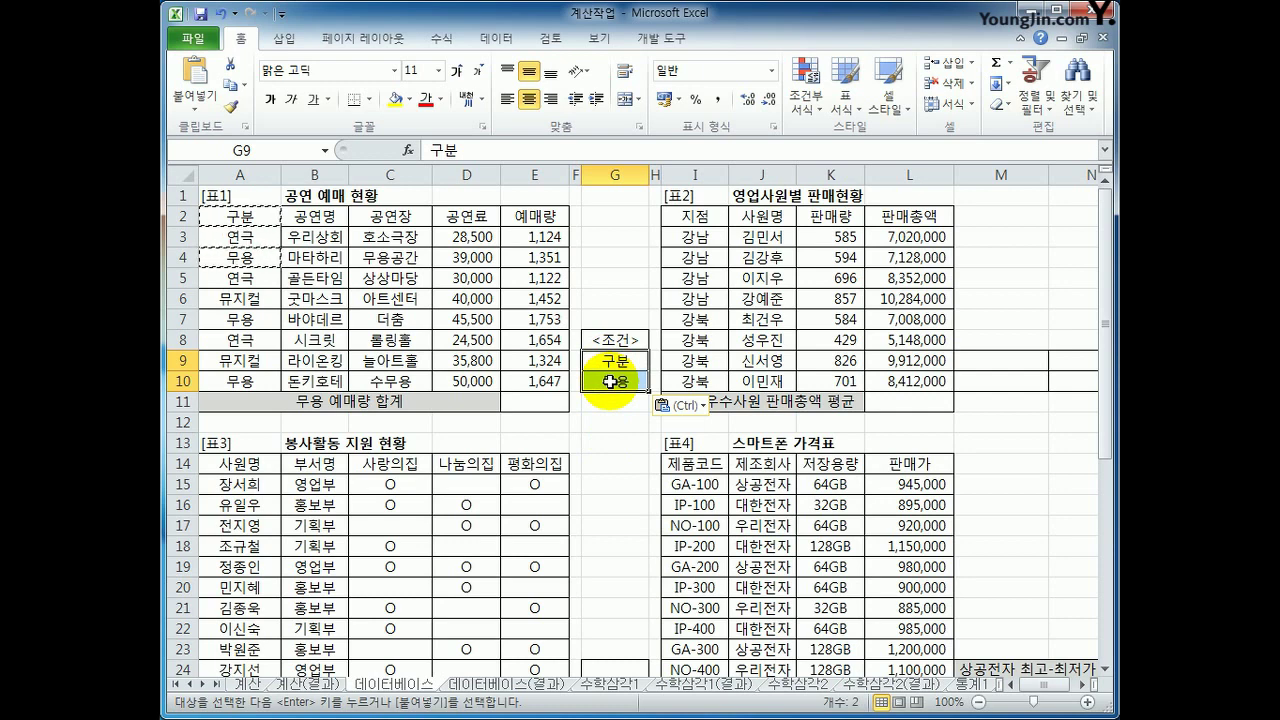
# Step: Start a DSUM formula in the 무용 예매량 합계 result cell E11 with A2:E10 as the database
pyautogui.click(548, 401)
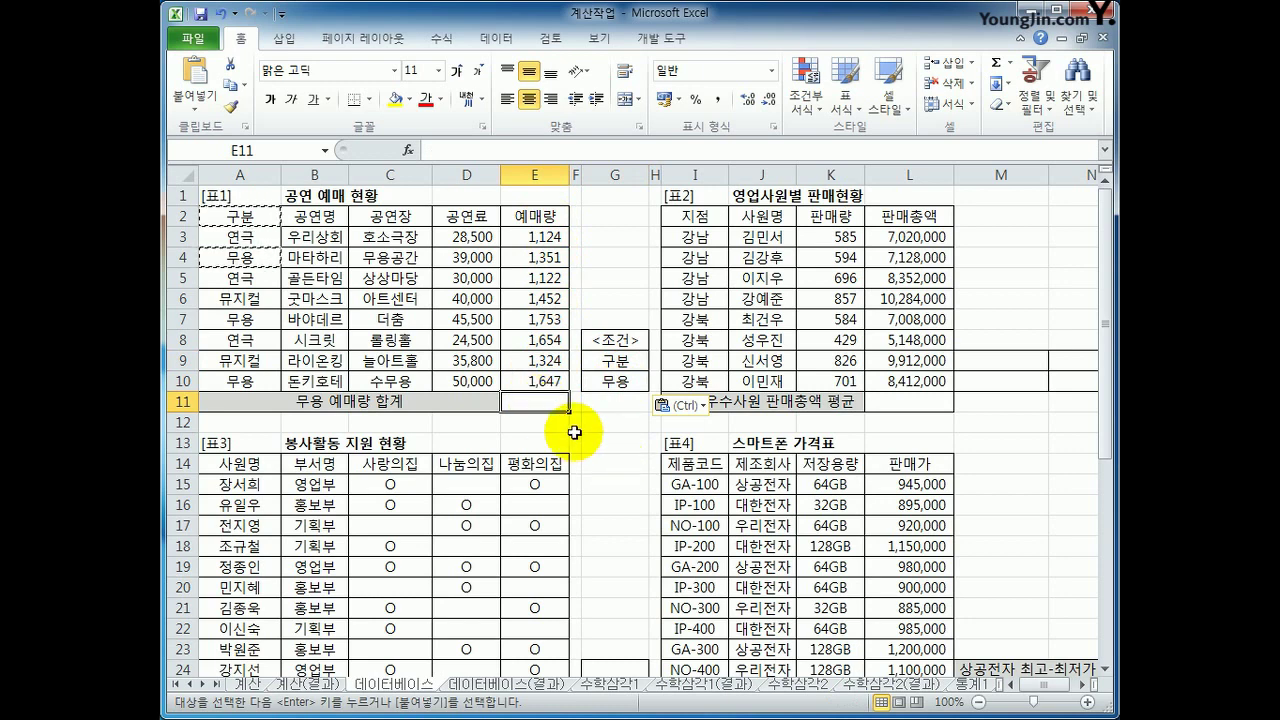
pyautogui.write('=')
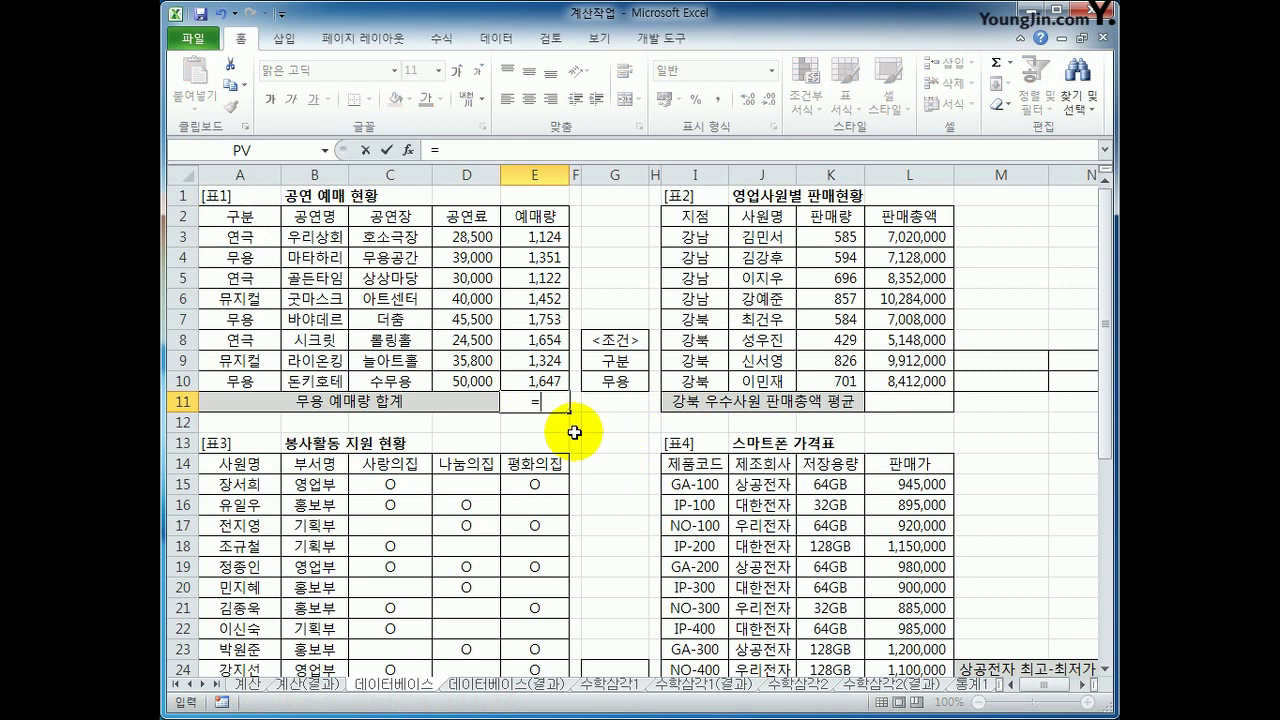
pyautogui.write('dsum')
pyautogui.doubleClick(575, 430)
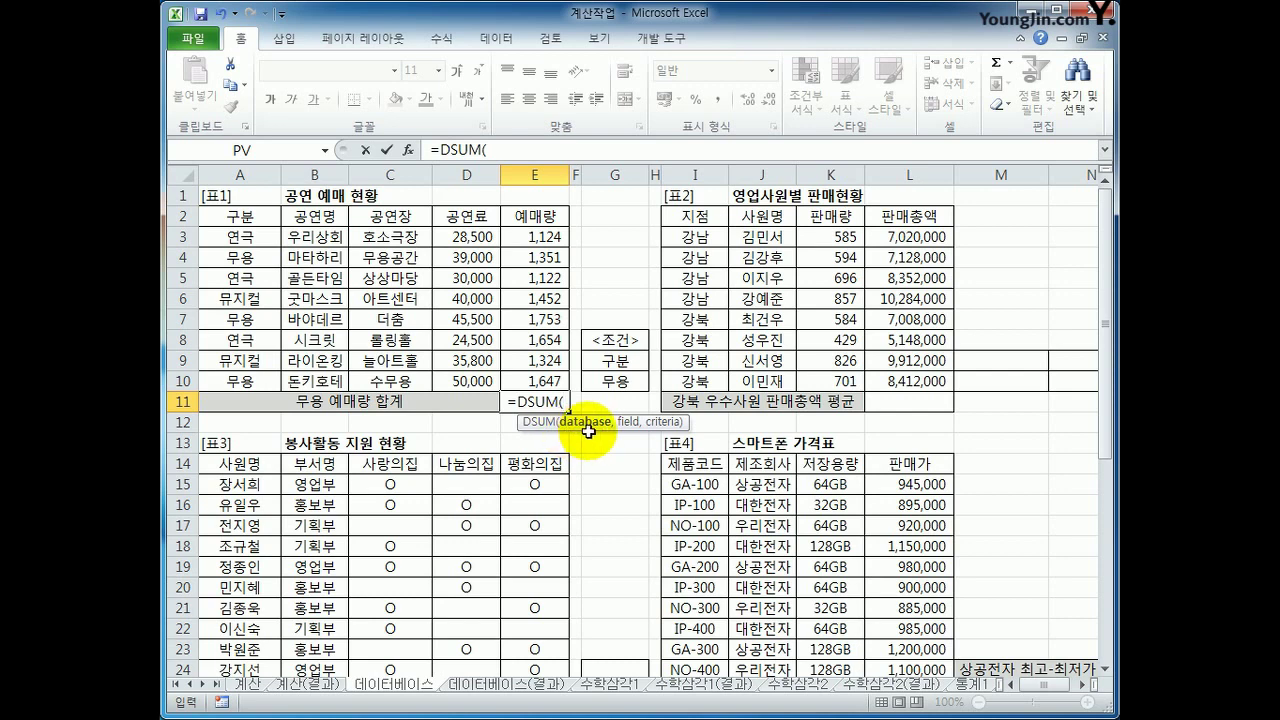
pyautogui.moveTo(255, 224); pyautogui.dragTo(538, 382)
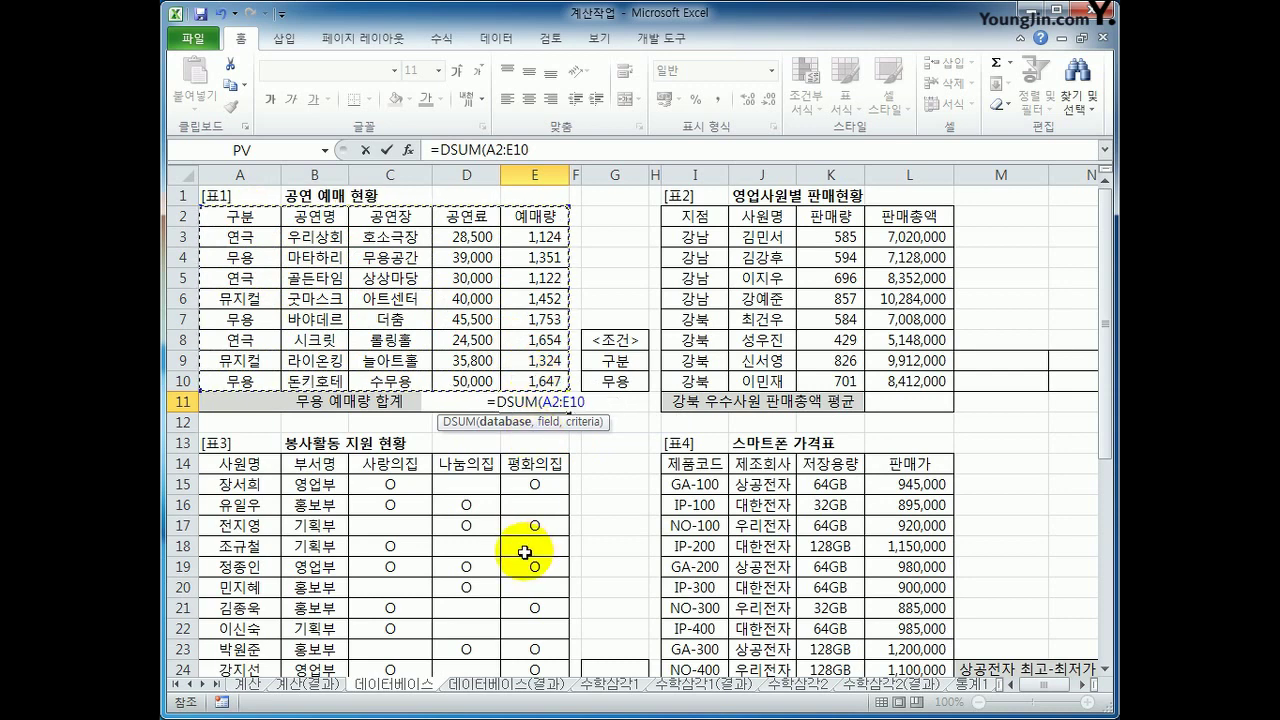
# Step: Complete the DSUM arguments with 5 as the field number and G9:G10 as the criteria
pyautogui.write(',')
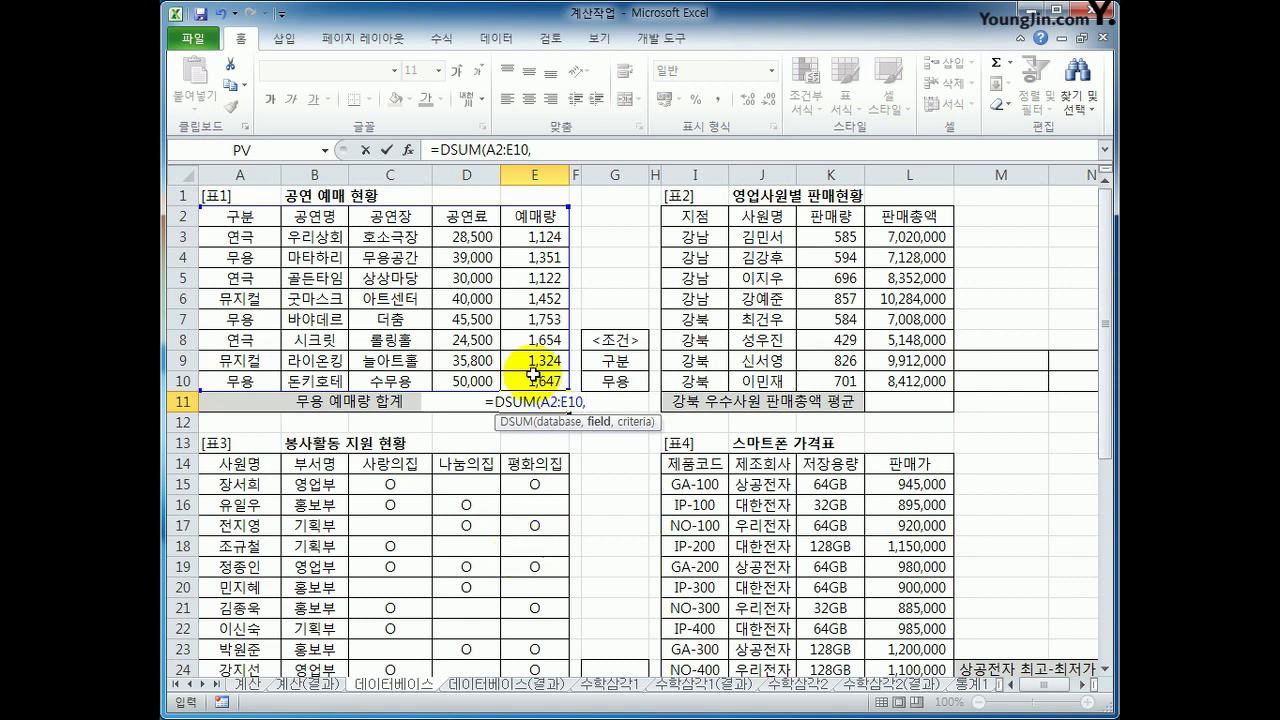
pyautogui.click(537, 216)
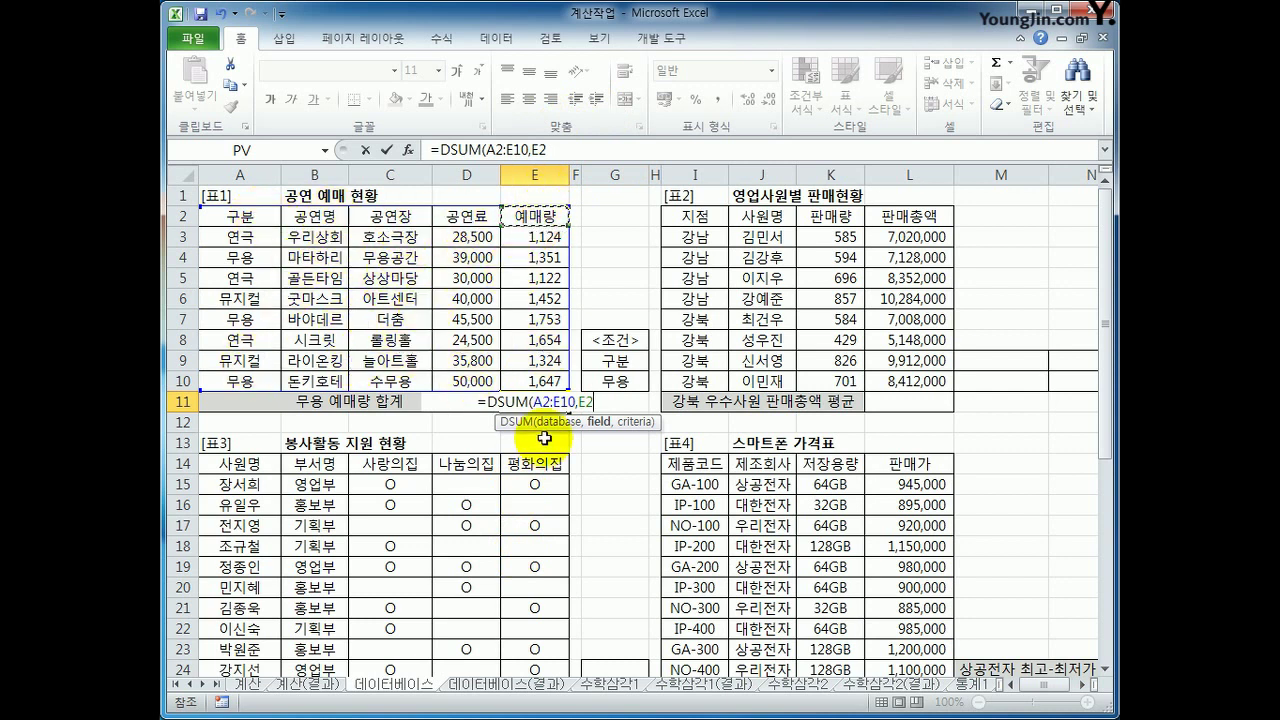
pyautogui.press('BackSpace')
pyautogui.press('BackSpace')
pyautogui.write('5,')
pyautogui.moveTo(594, 362); pyautogui.dragTo(607, 377)
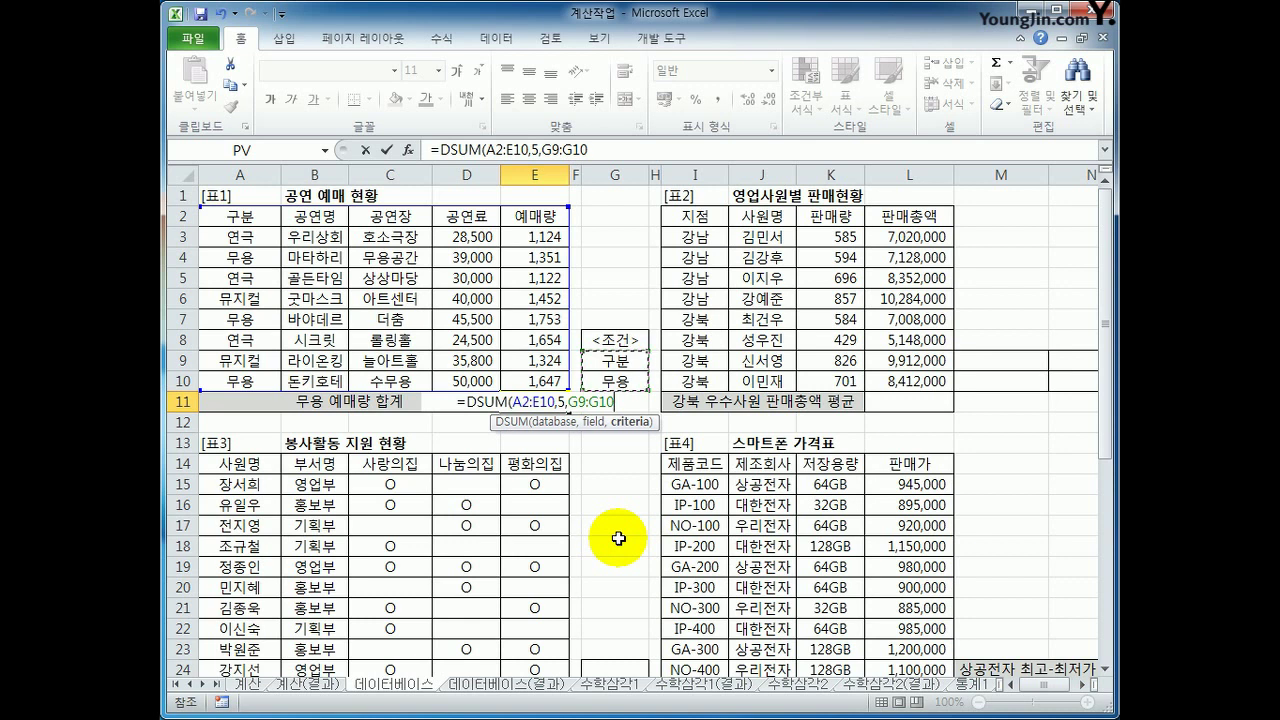
pyautogui.write(')')
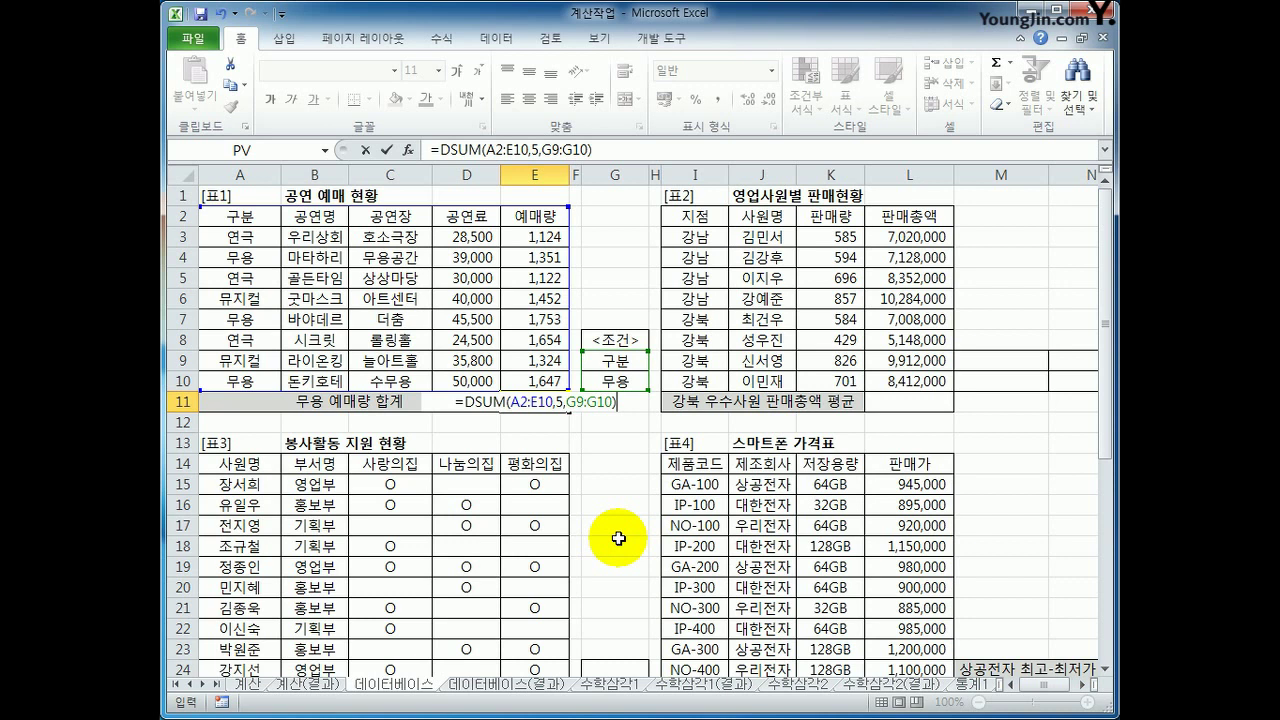
# Step: Append the text "매" to the DSUM result with the & operator and enter the formula in E11
pyautogui.write('&')
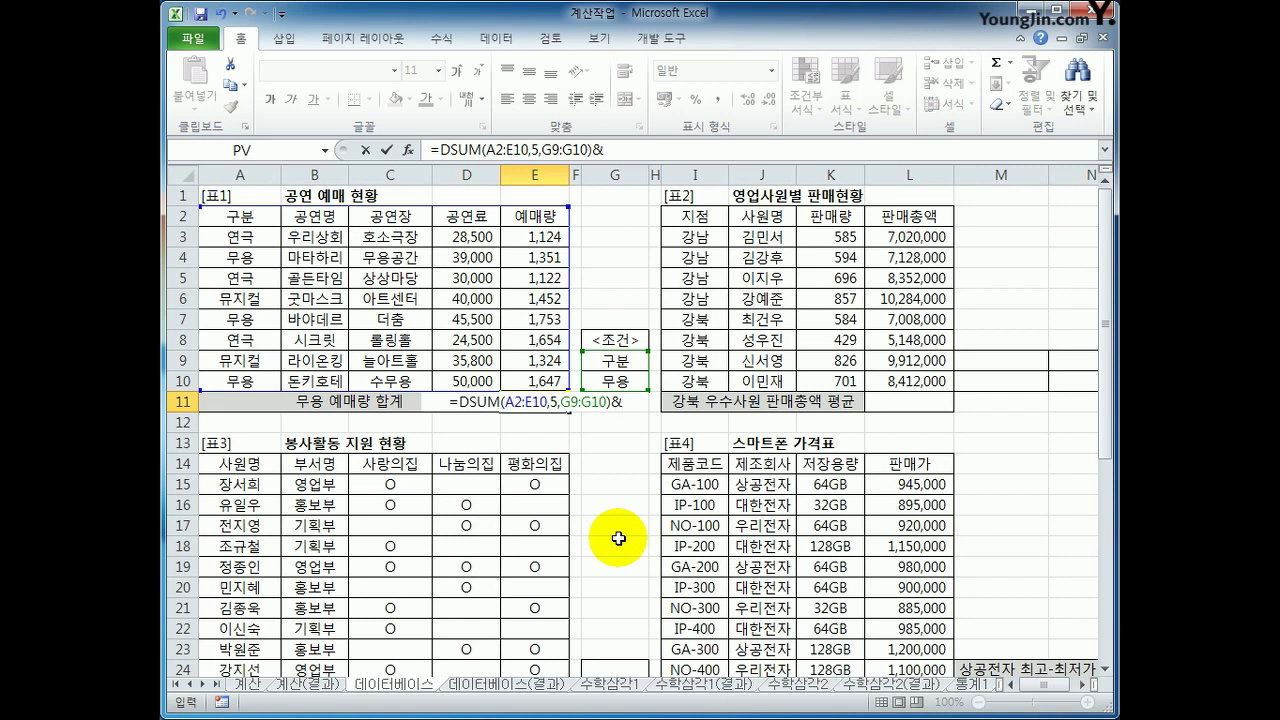
pyautogui.write('"')
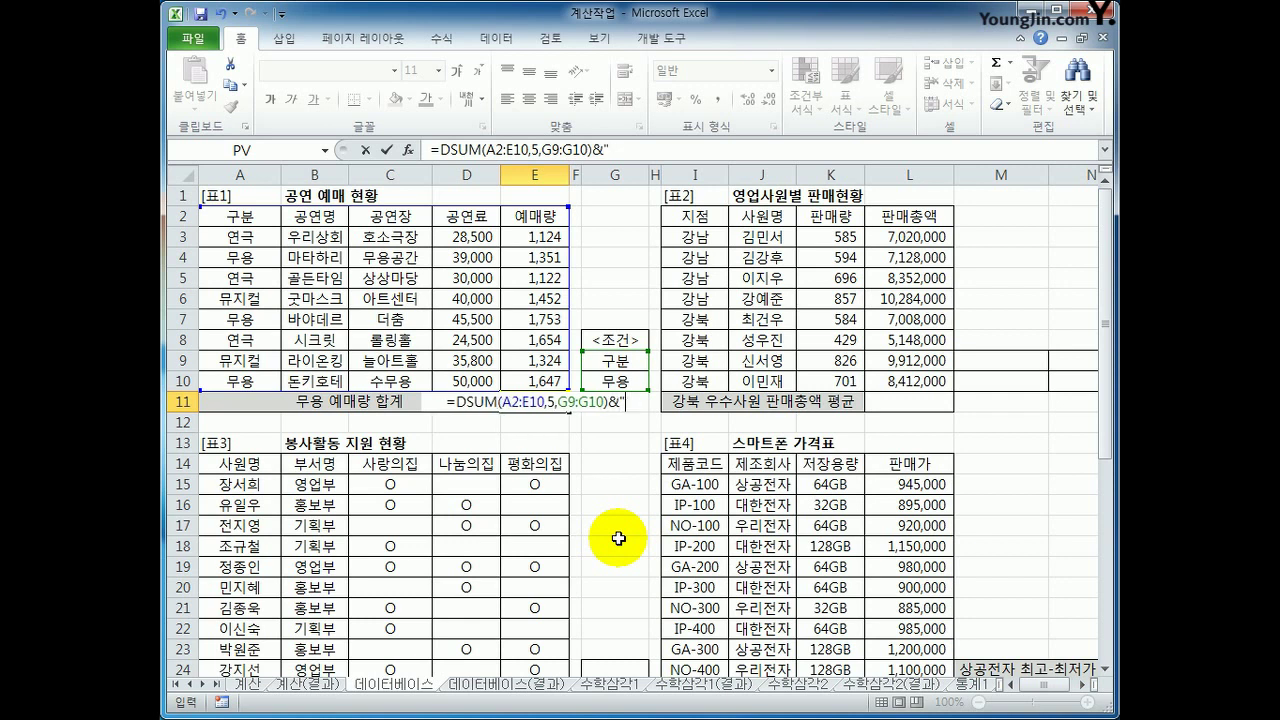
pyautogui.write('매"')
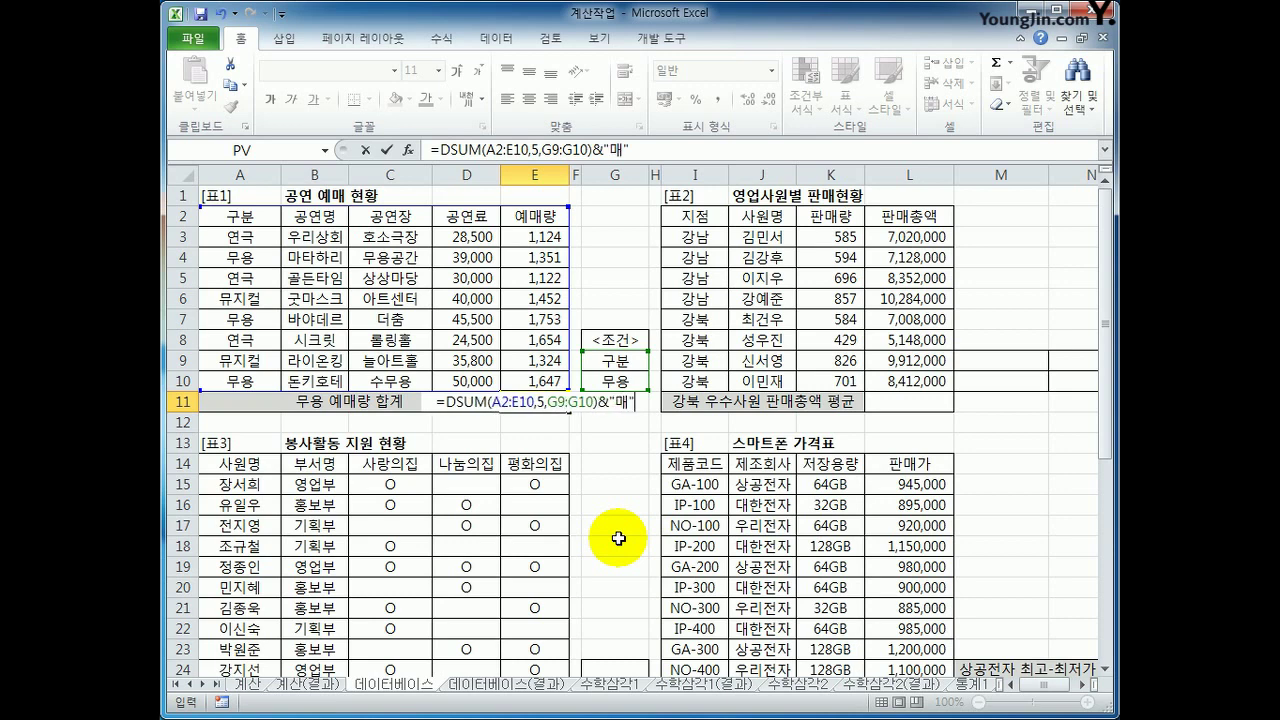
pyautogui.press('Return')
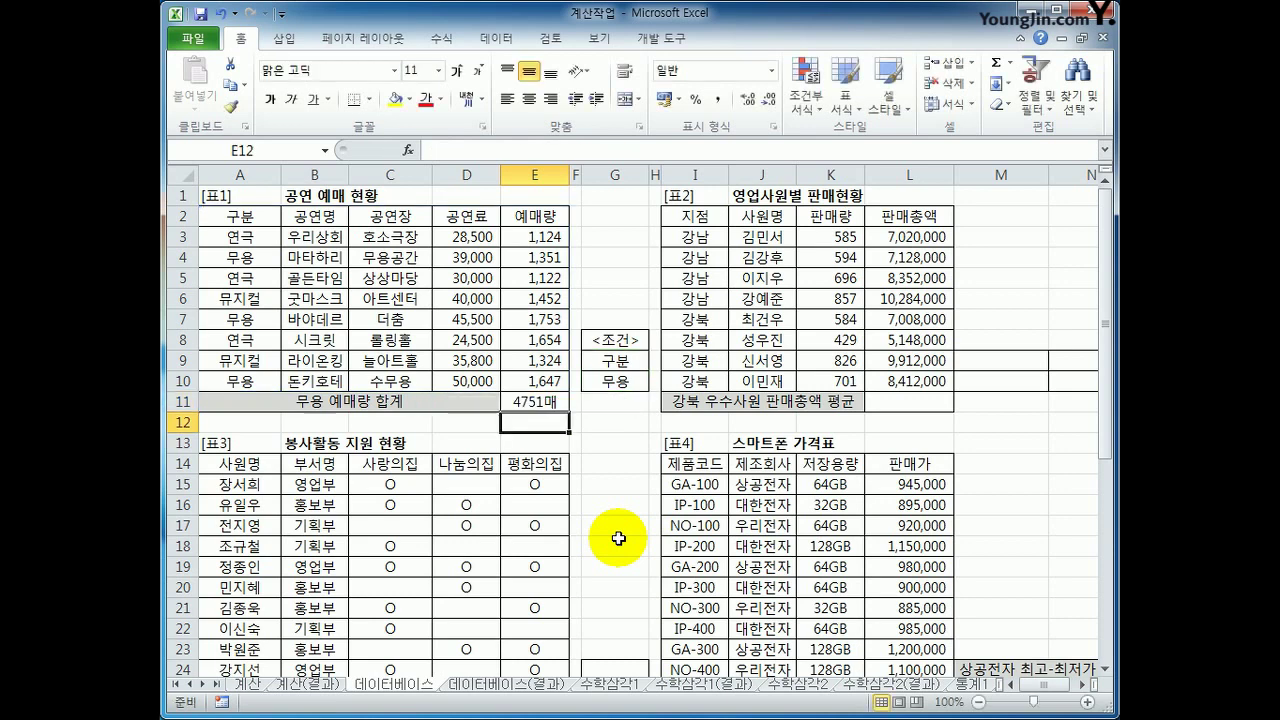
pyautogui.press('Up')
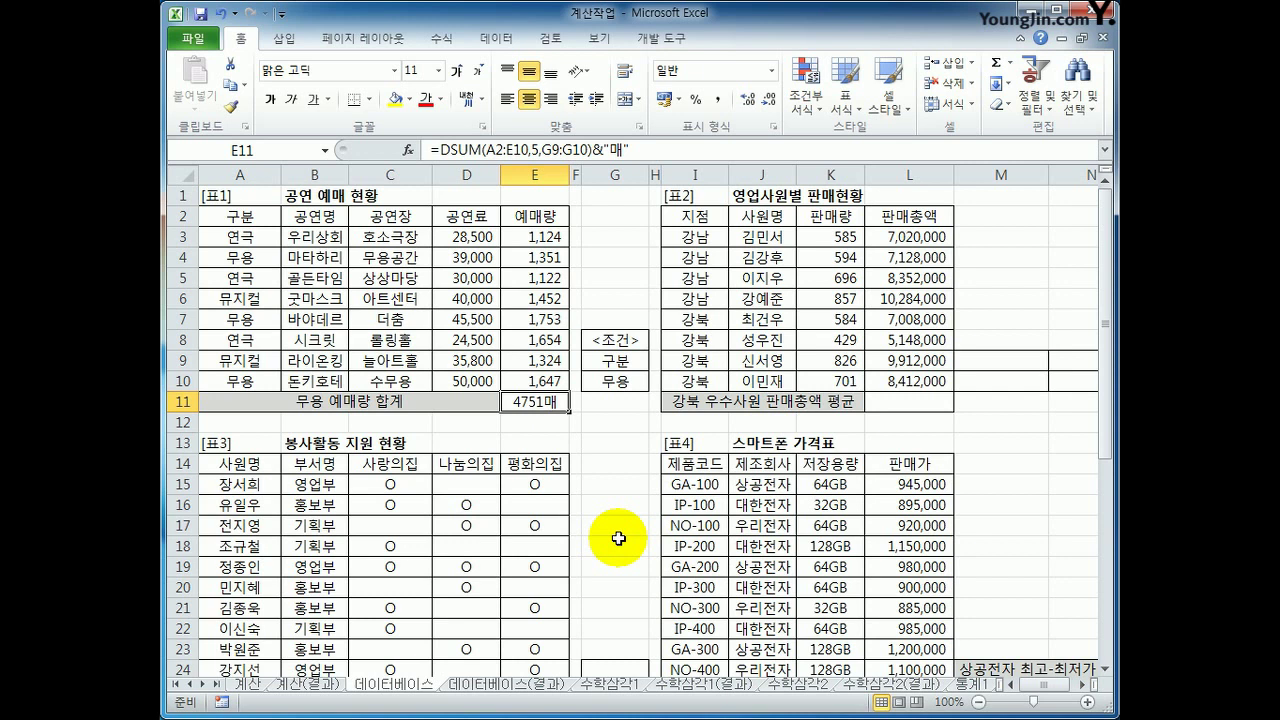
# Step: Copy the 지점 header and a 강북 entry from 표2 into the condition cells M9:M10
pyautogui.click(998, 362)
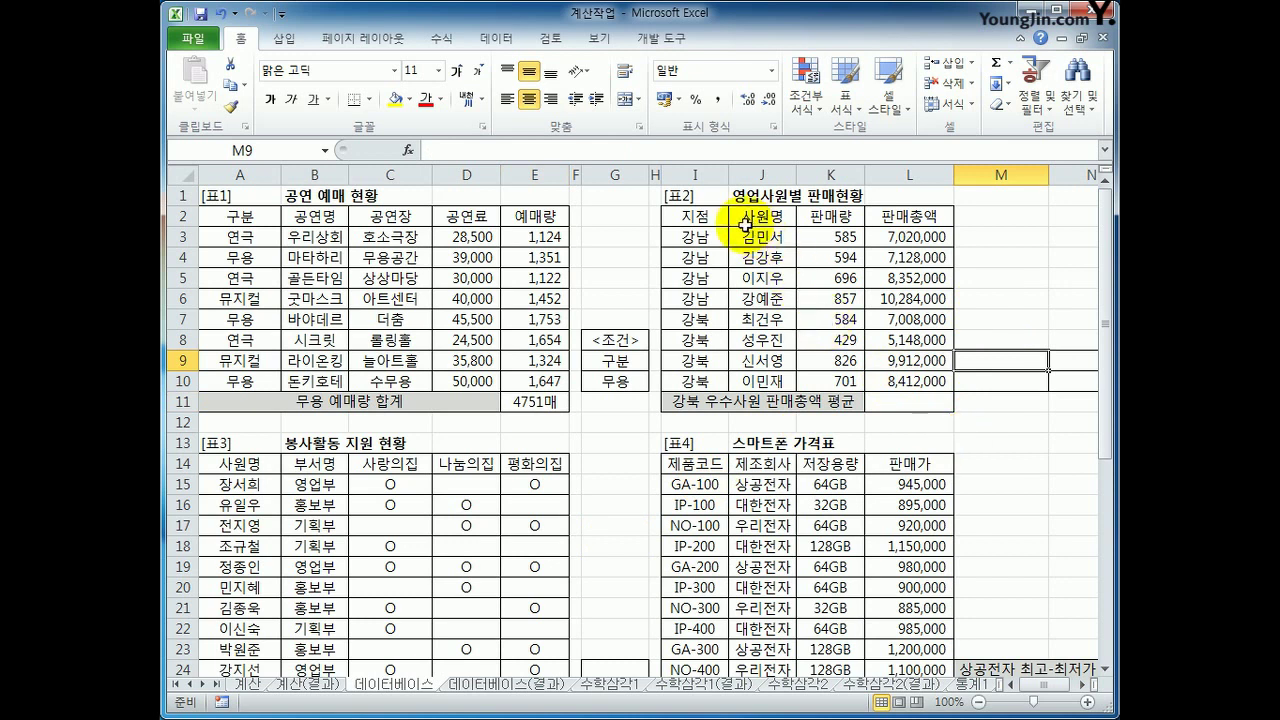
pyautogui.click(700, 216)
pyautogui.moveTo(683, 214)
pyautogui.mouseDown()
pyautogui.moveTo(674, 234)
pyautogui.moveTo(683, 214)
pyautogui.mouseUp()
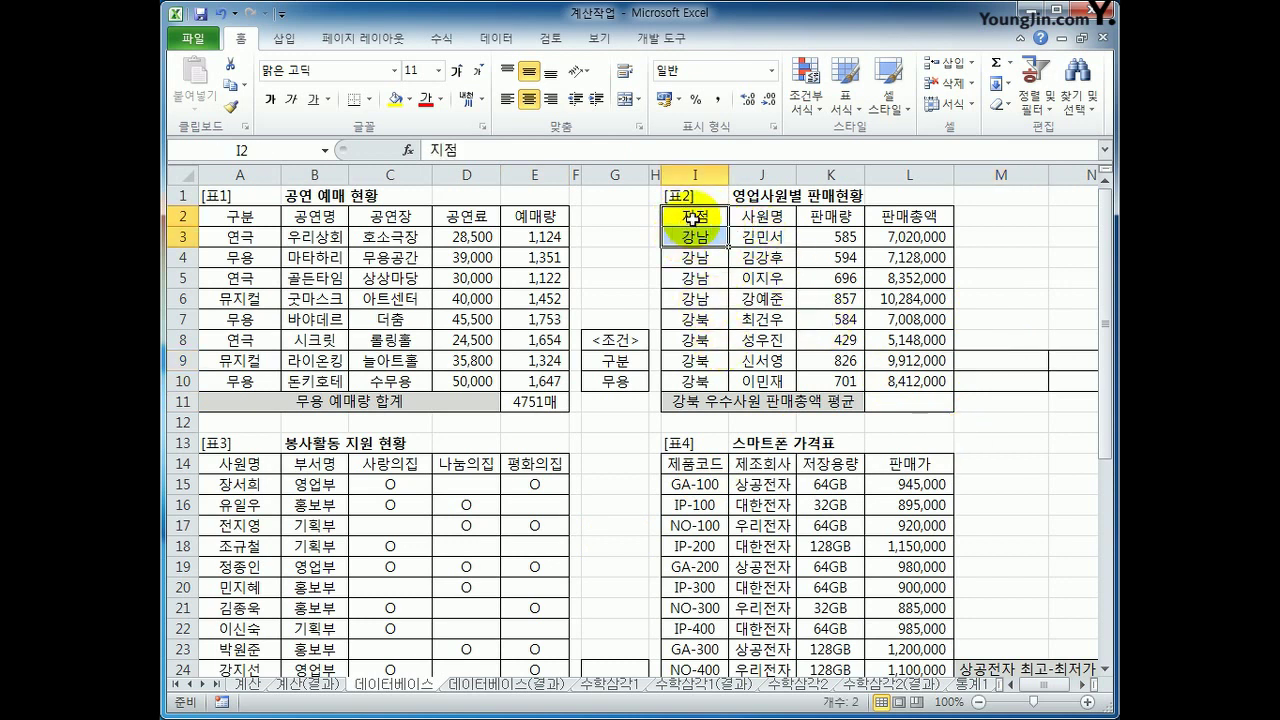
pyautogui.keyDown('ctrl'); pyautogui.click(695, 319); pyautogui.keyUp('ctrl')
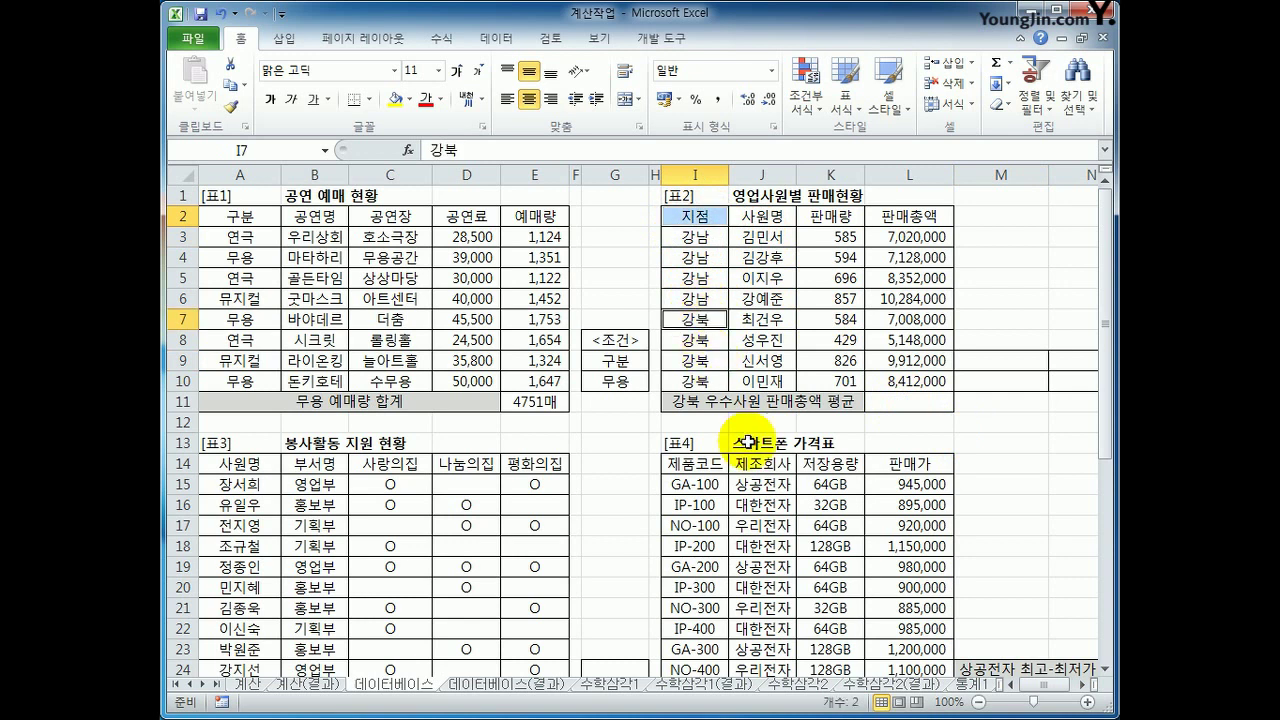
pyautogui.hotkey('ctrl', 'c')
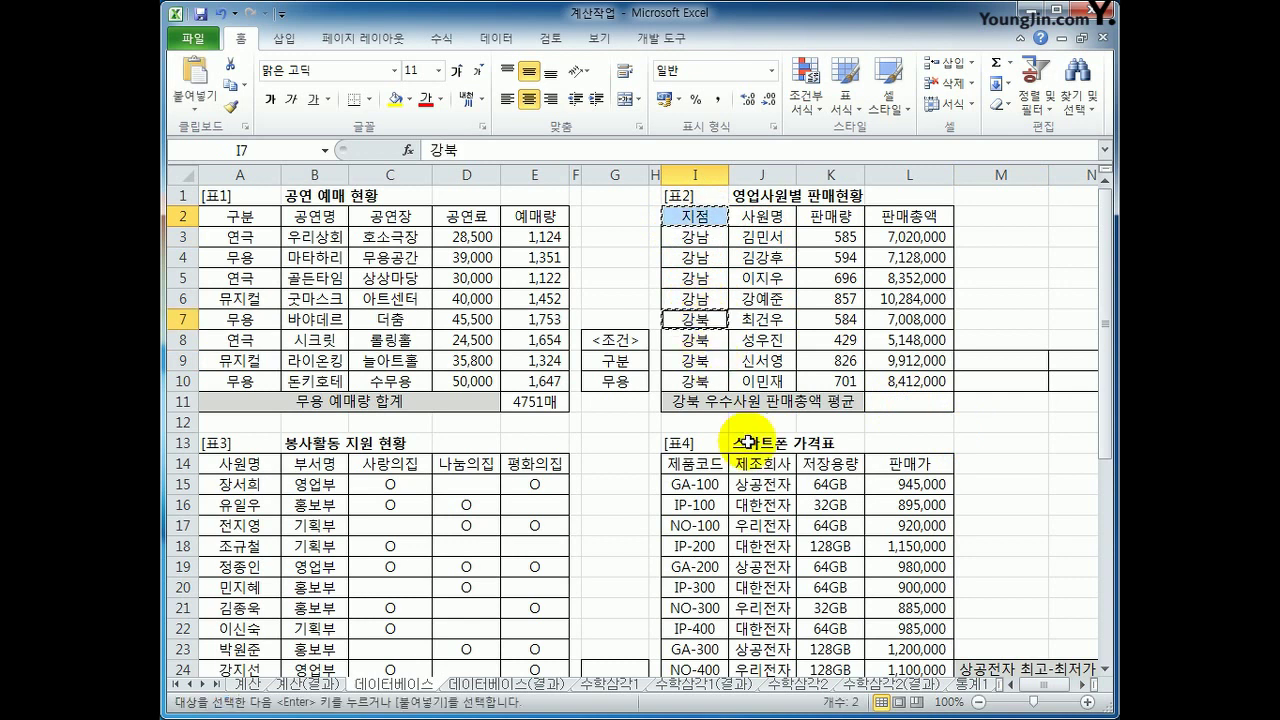
pyautogui.click(978, 362)
pyautogui.hotkey('ctrl', 'v')
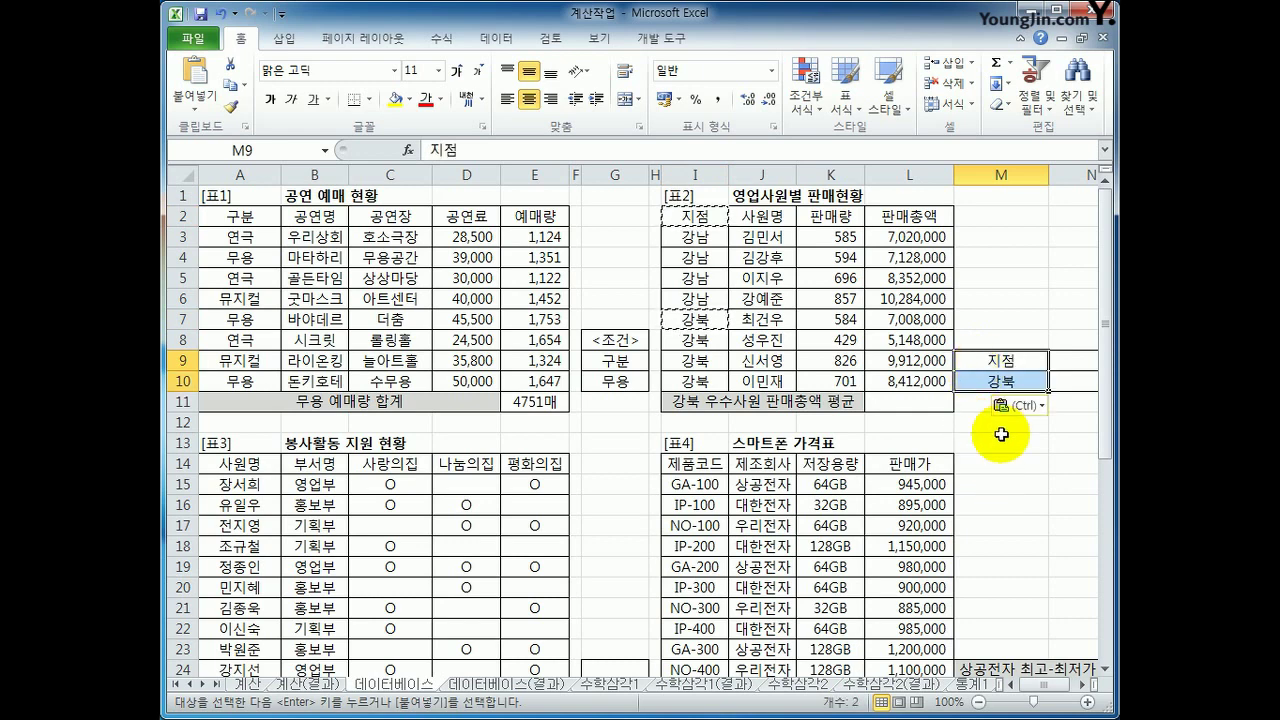
# Step: Copy the 판매량 header from 표2 into N9 and enter the condition >=700 below it in N10
pyautogui.click(848, 222)
pyautogui.hotkey('ctrl', 'c')
pyautogui.click(1065, 360)
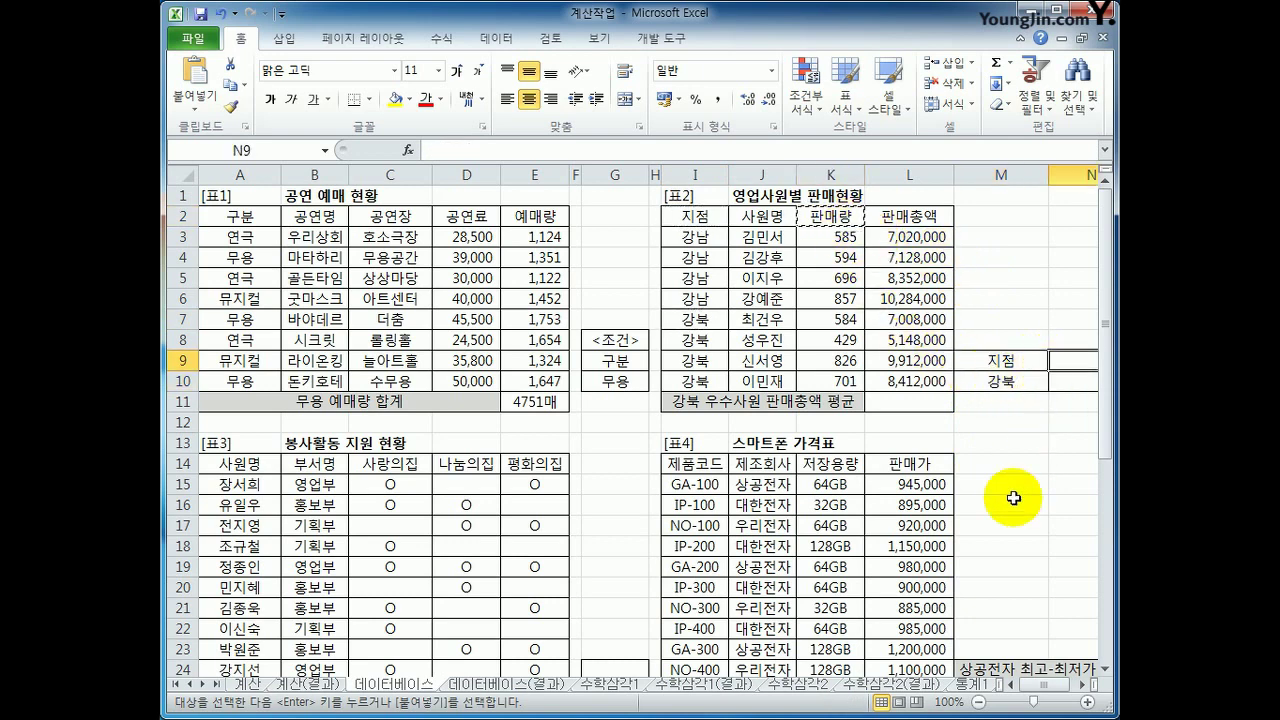
pyautogui.hotkey('ctrl', 'v')
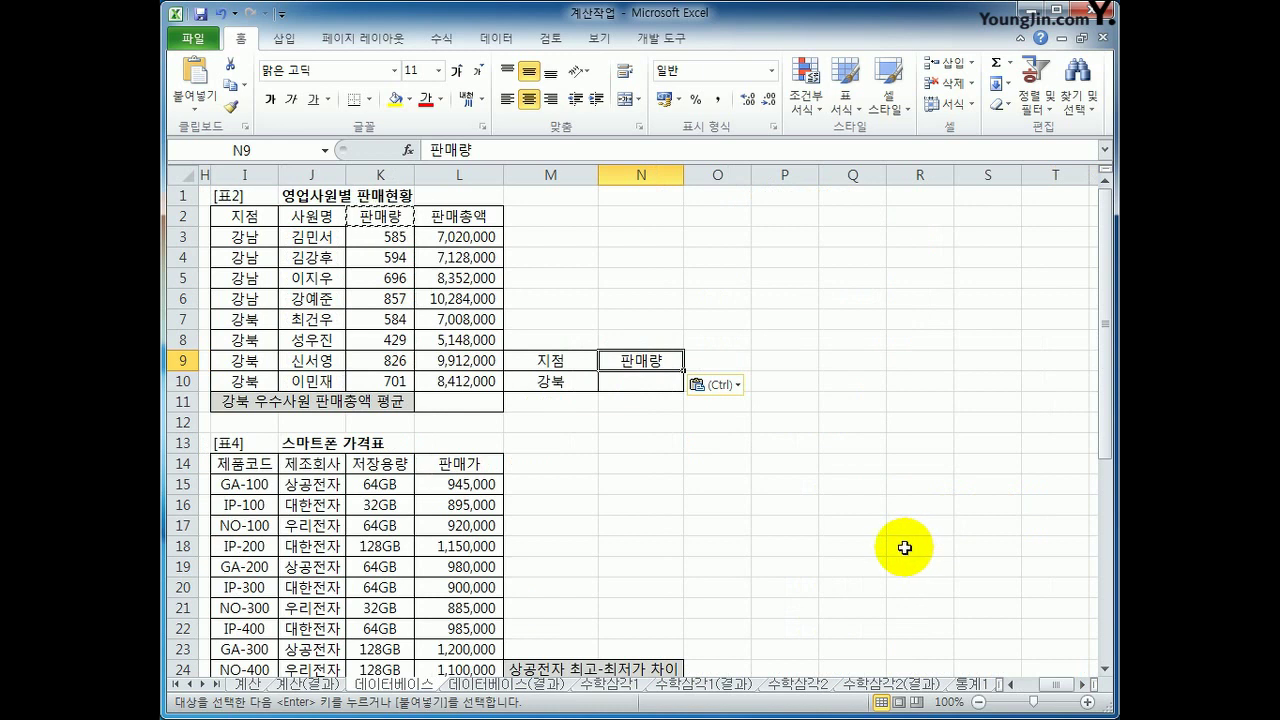
pyautogui.click(650, 381)
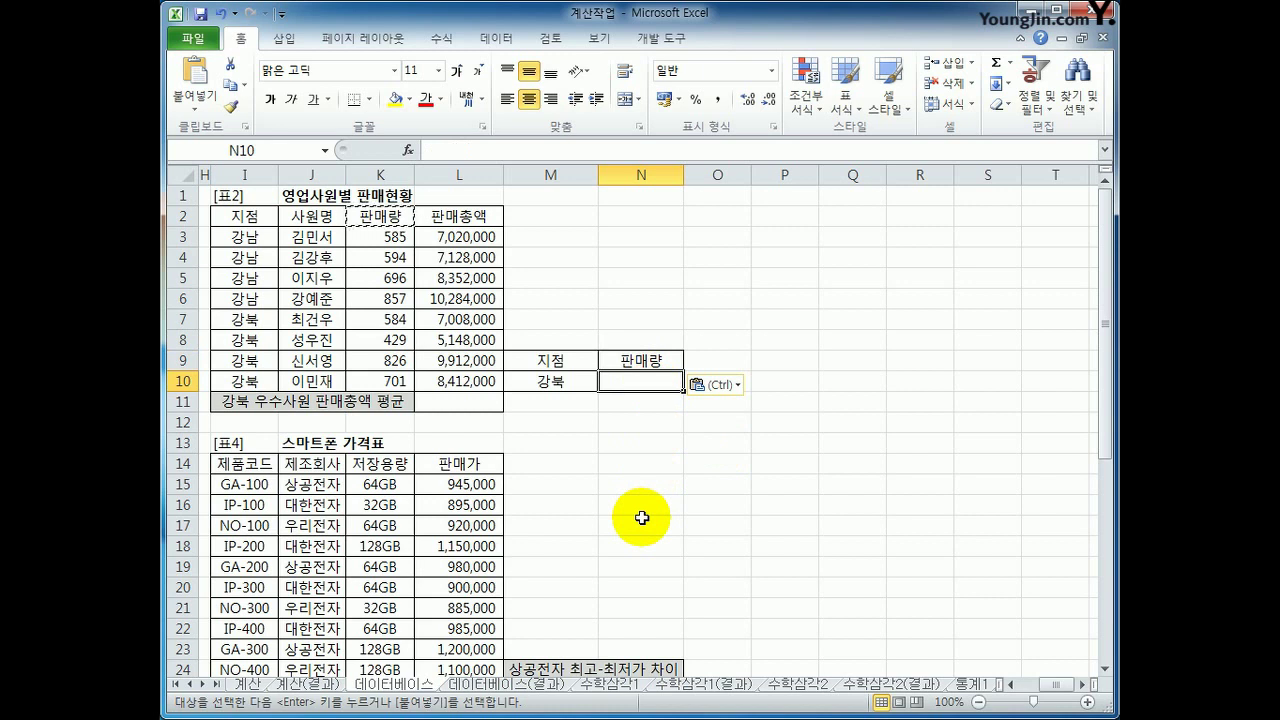
pyautogui.write('>=')
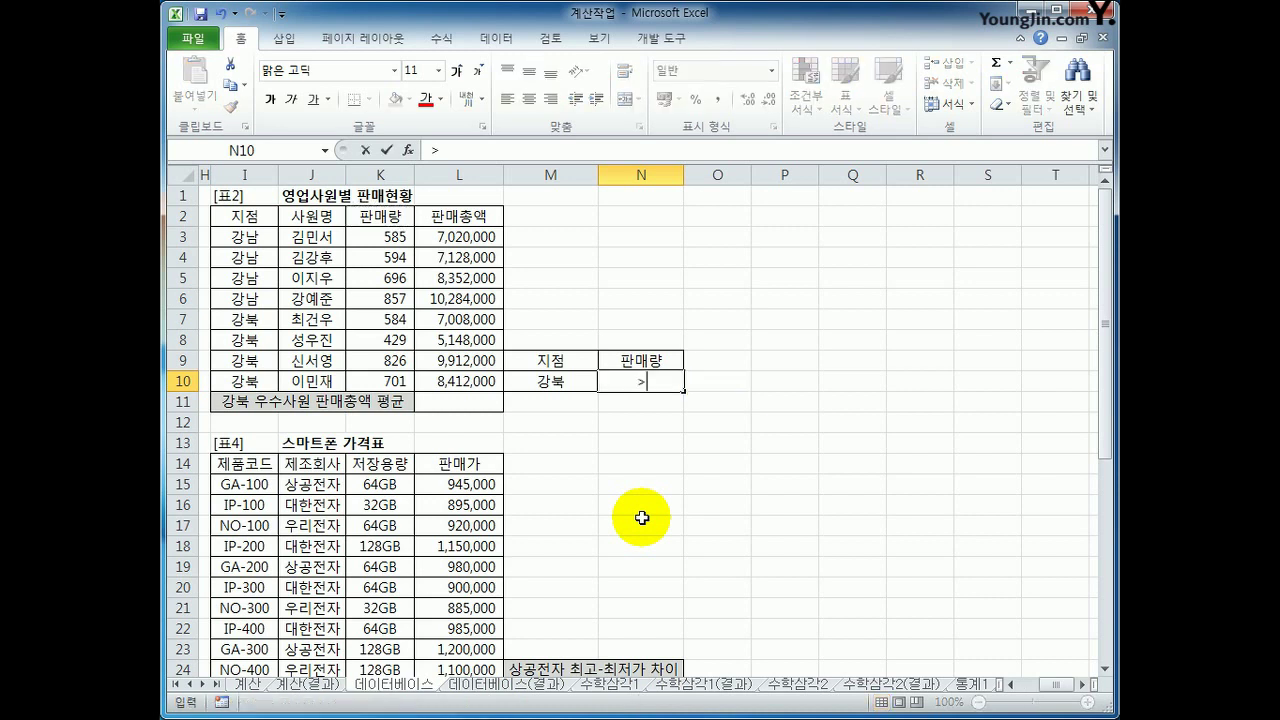
pyautogui.write('00')
pyautogui.press('Return')
# Step: Write operator notes beside 표2: 이상 with >= in N2:O2 and 이하 with <= in N3:O3
pyautogui.click(582, 214)
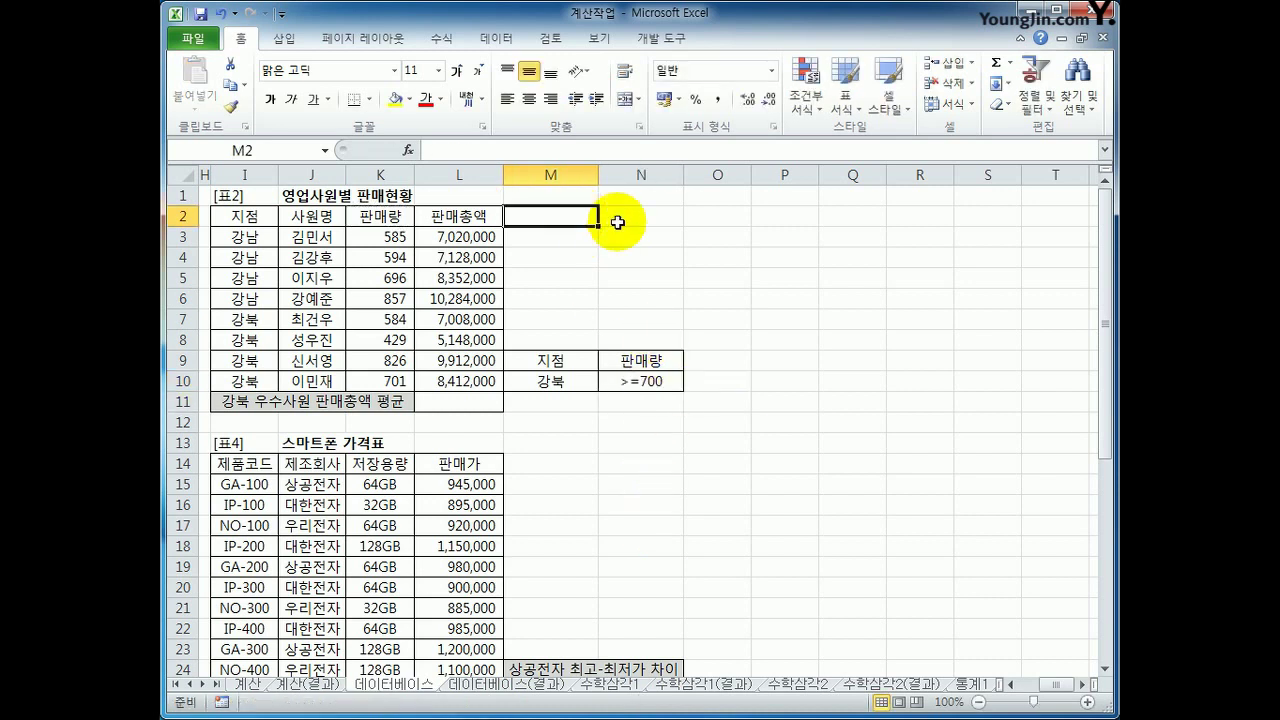
pyautogui.click(641, 222)
pyautogui.write('이상')
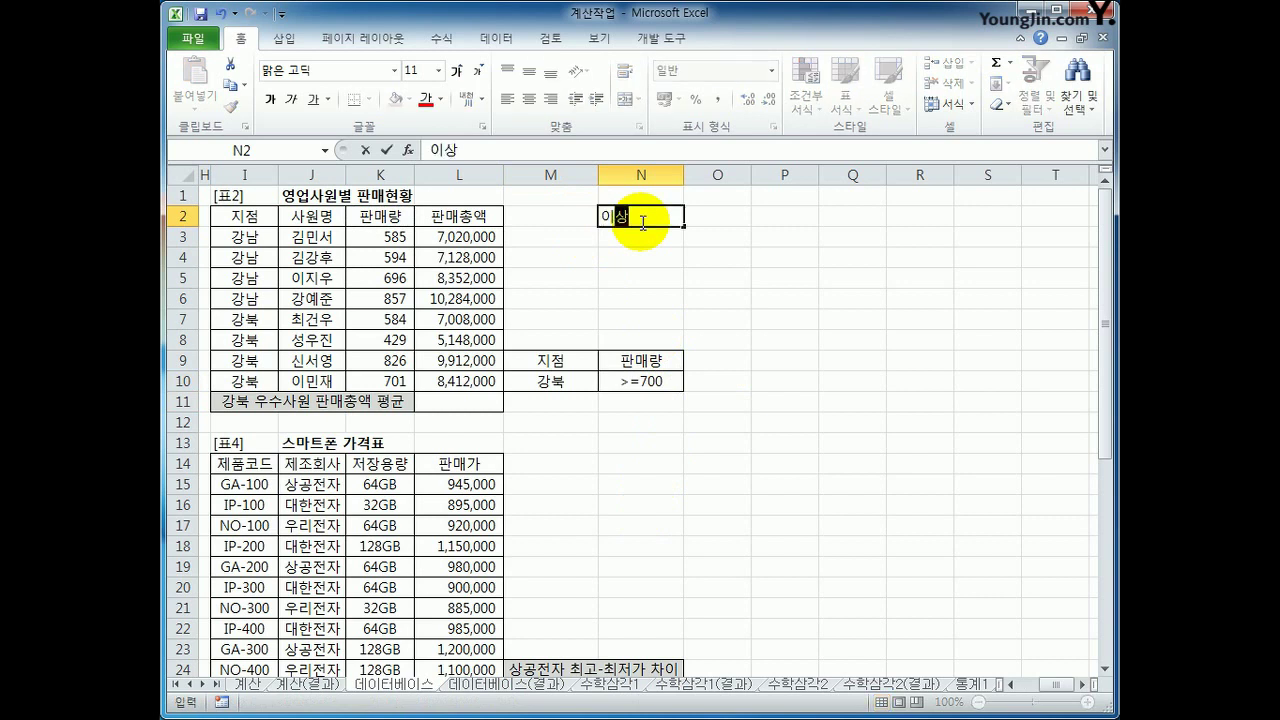
pyautogui.press('Tab')
pyautogui.write('>=')
pyautogui.press('Return')
pyautogui.press('Left')
pyautogui.write('ㅇ이하')
pyautogui.press('Tab')
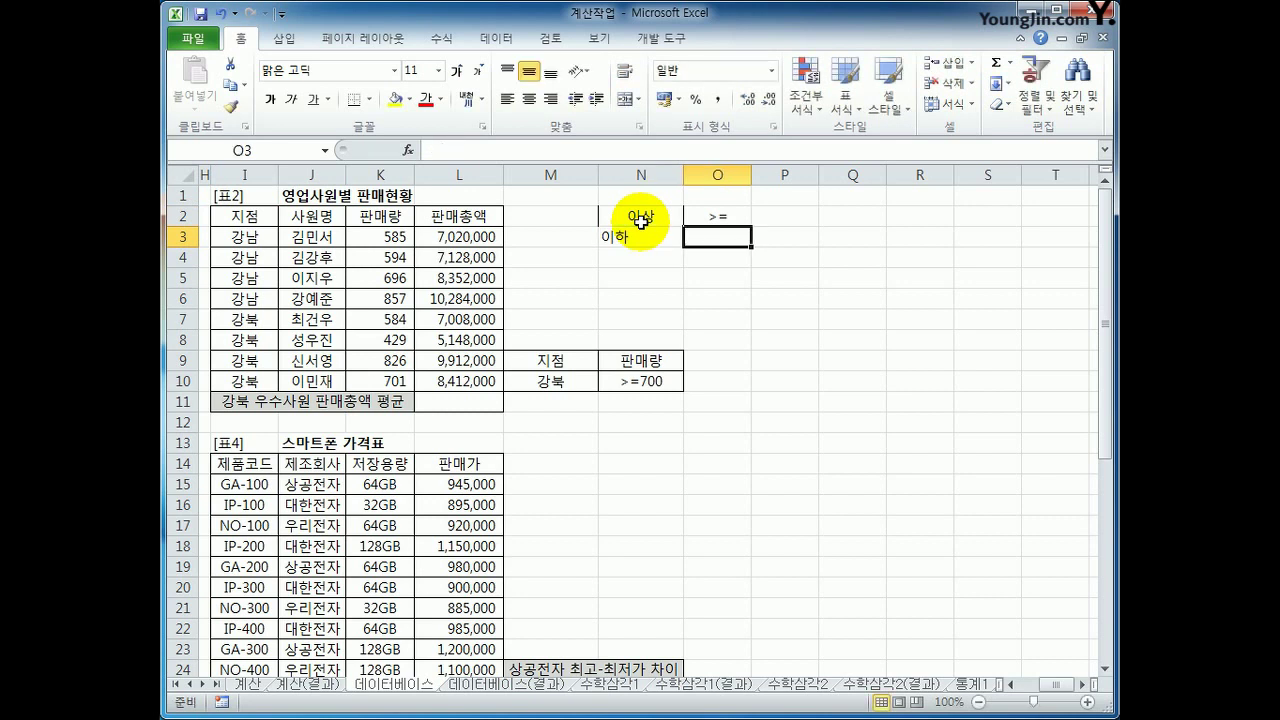
pyautogui.write('<=')
pyautogui.press('Return')
# Step: Add the notes 초과 with > in N4:O4 and 미만 with < in N5:O5
pyautogui.press('Left')
pyautogui.write('ㅊ초과')
pyautogui.press('Tab')
pyautogui.write('>')
pyautogui.press('Return')
pyautogui.press('Left')
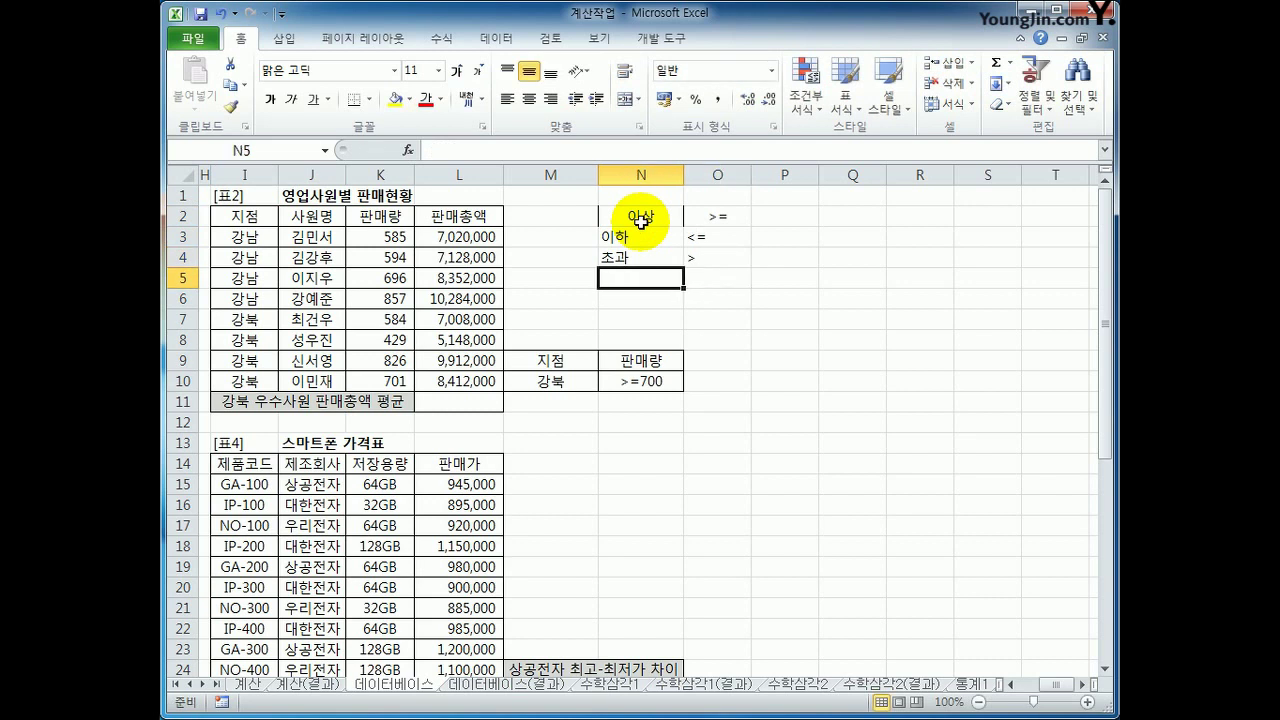
pyautogui.write('미만')
pyautogui.press('Tab')
pyautogui.write('<')
pyautogui.press('Return')
# Step: Apply all borders to the operator notes in N2:O5 and center their contents
pyautogui.moveTo(640, 220); pyautogui.dragTo(697, 277)
pyautogui.click(370, 100)
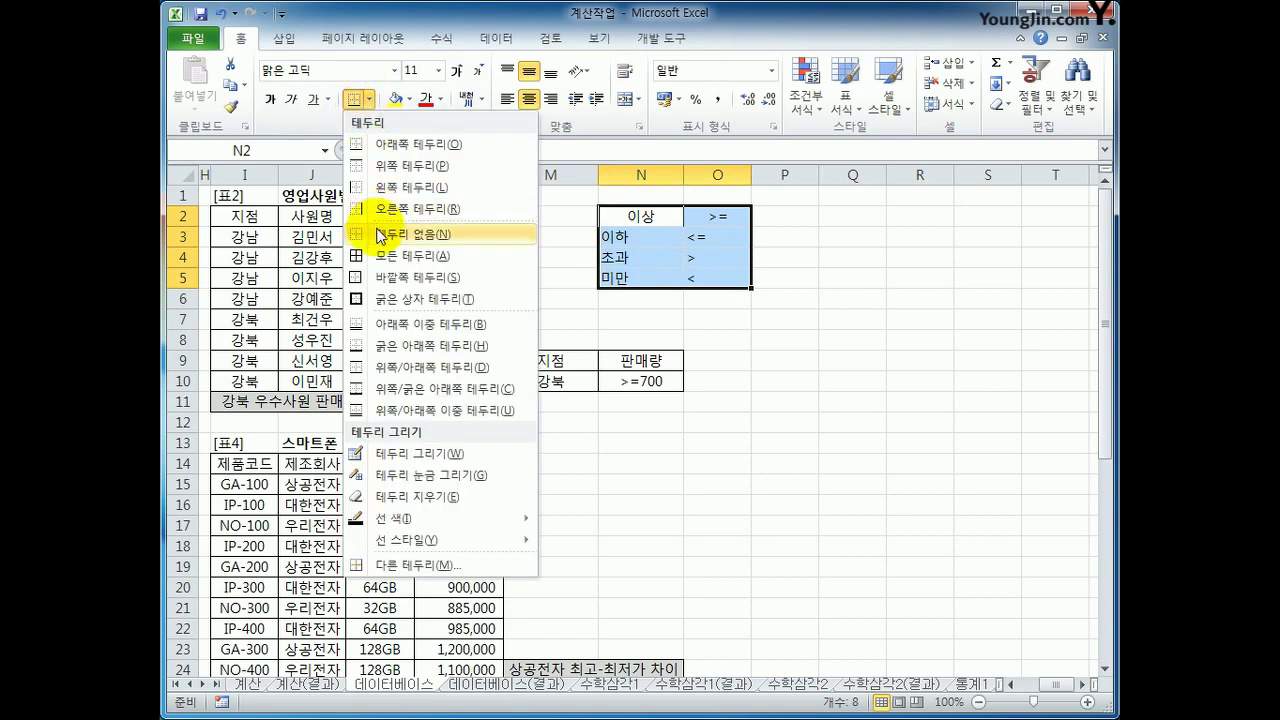
pyautogui.click(455, 251)
pyautogui.click(530, 101)
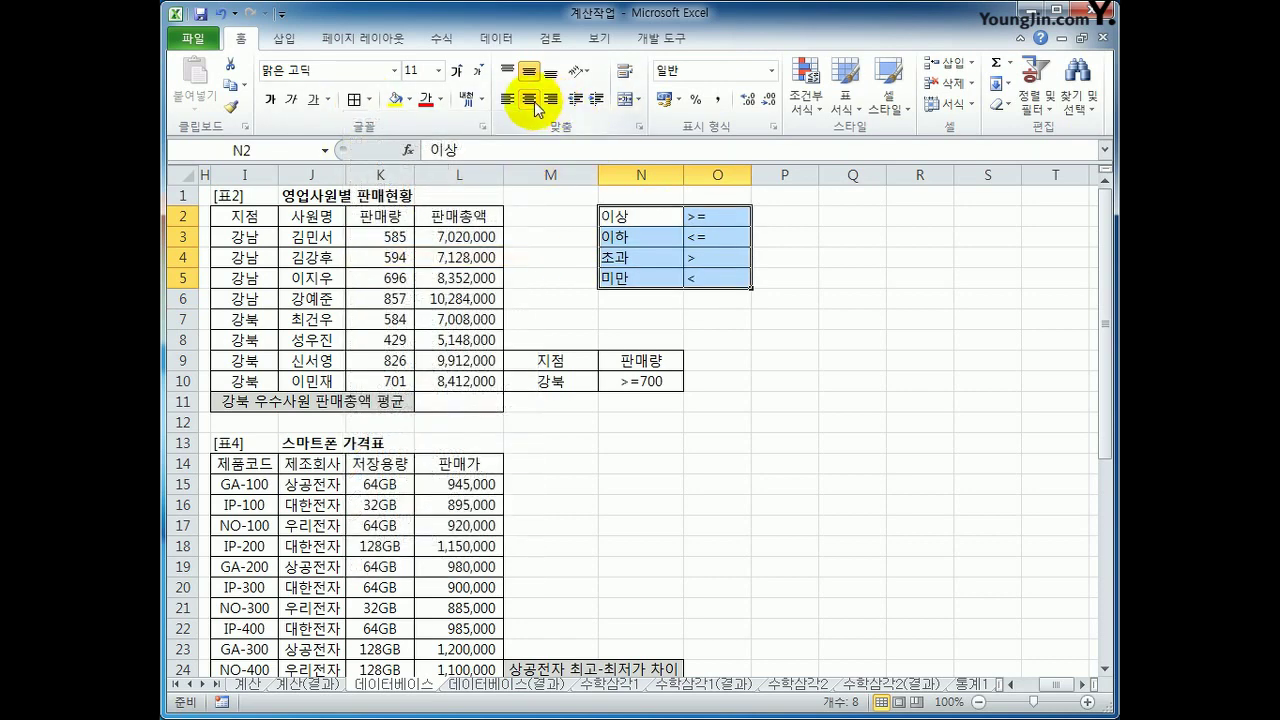
pyautogui.click(536, 104)
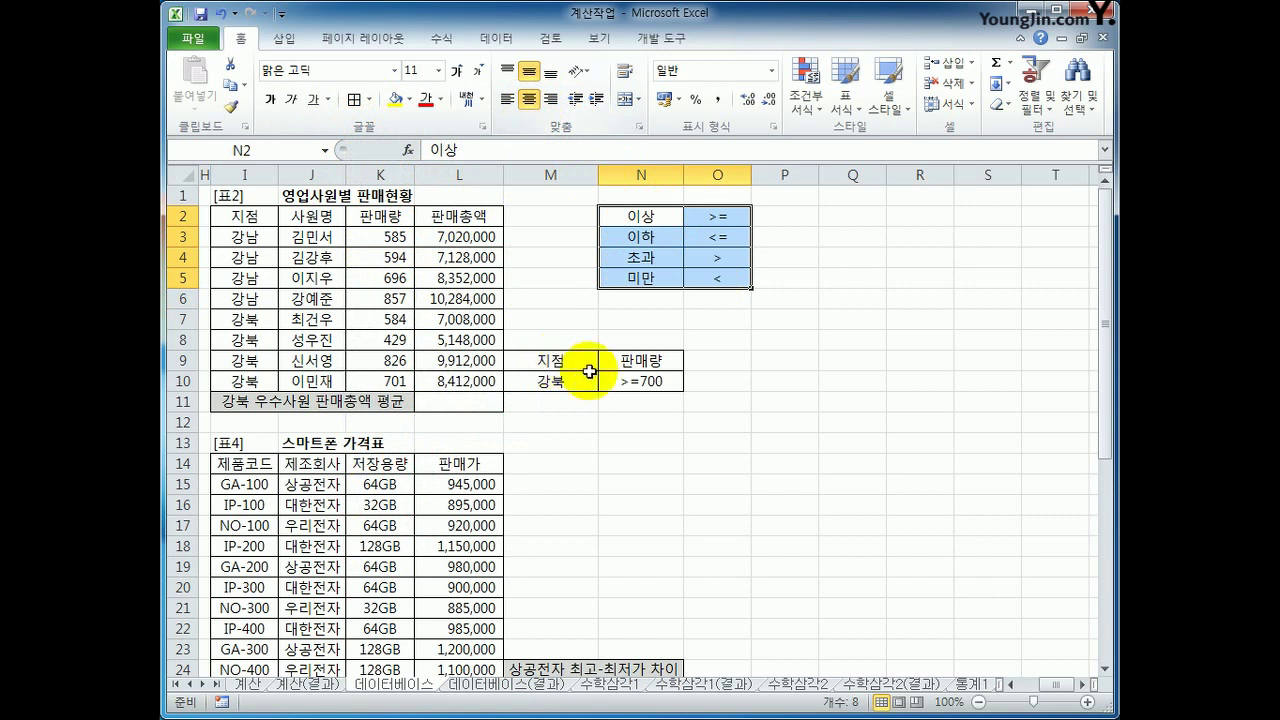
# Step: Start a DAVERAGE formula in L11 with the whole 표2 range I2:L10 as its database
pyautogui.click(630, 382)
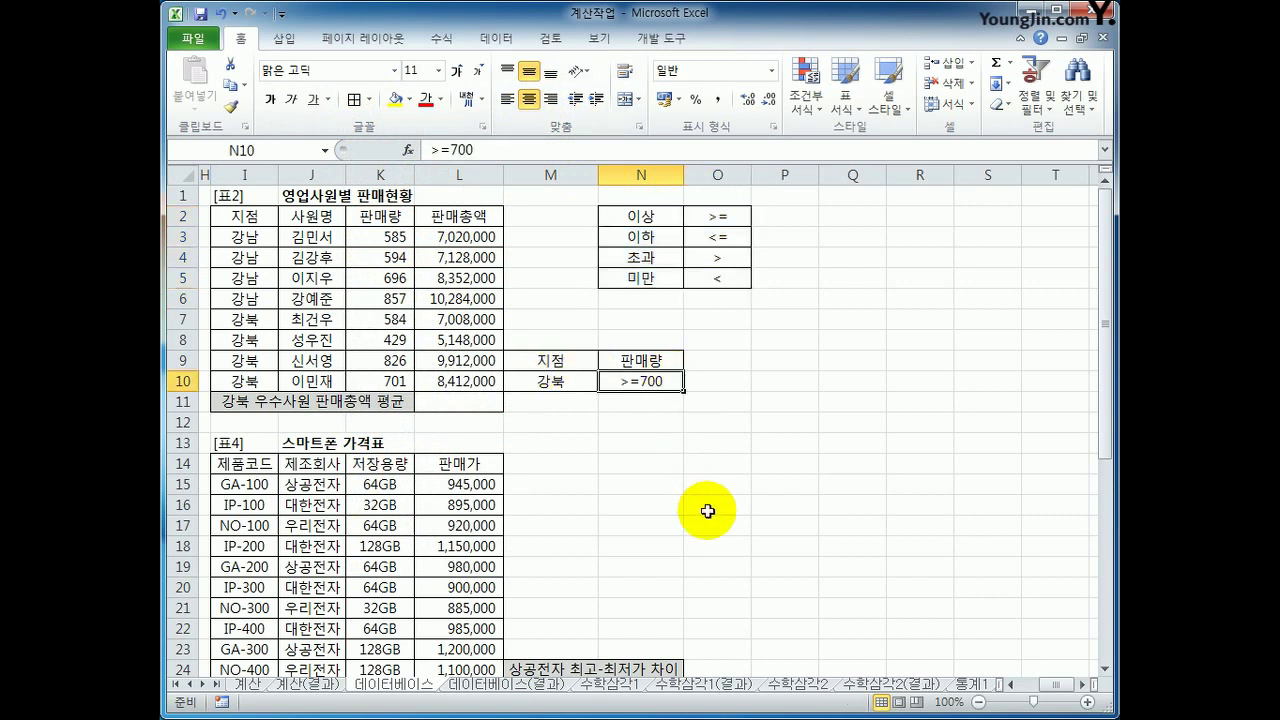
pyautogui.click(481, 402)
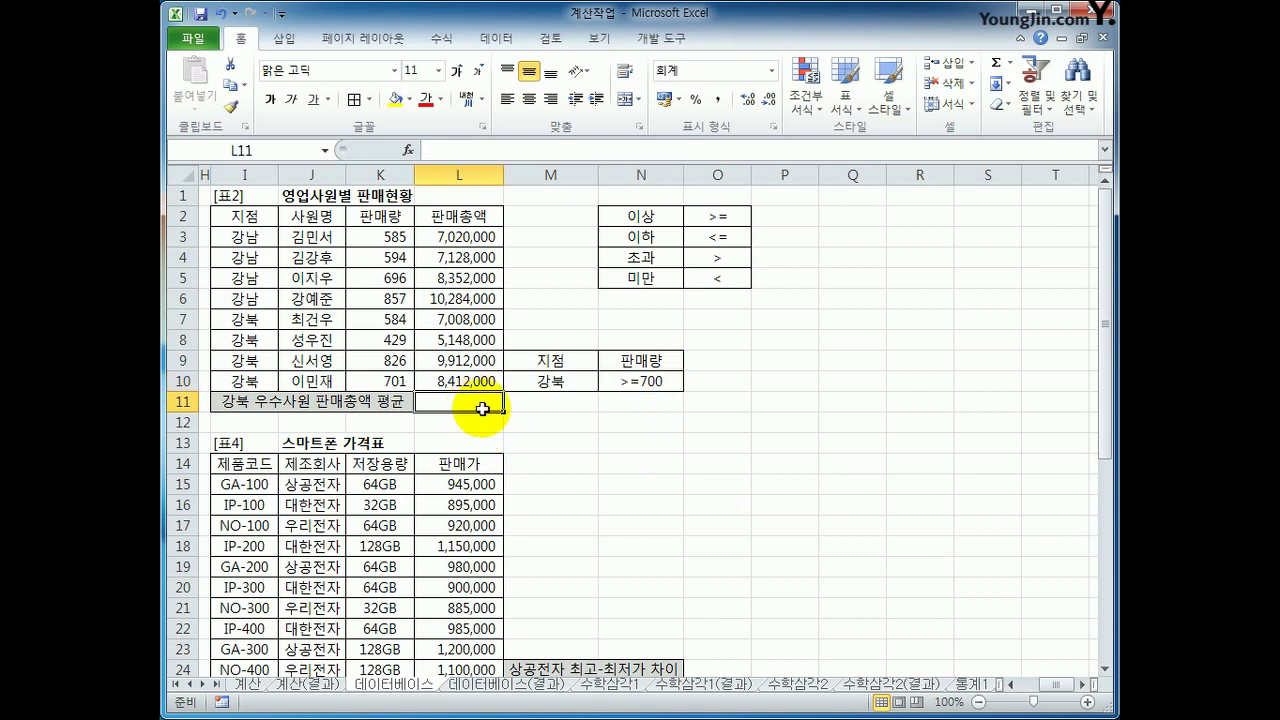
pyautogui.write('=')
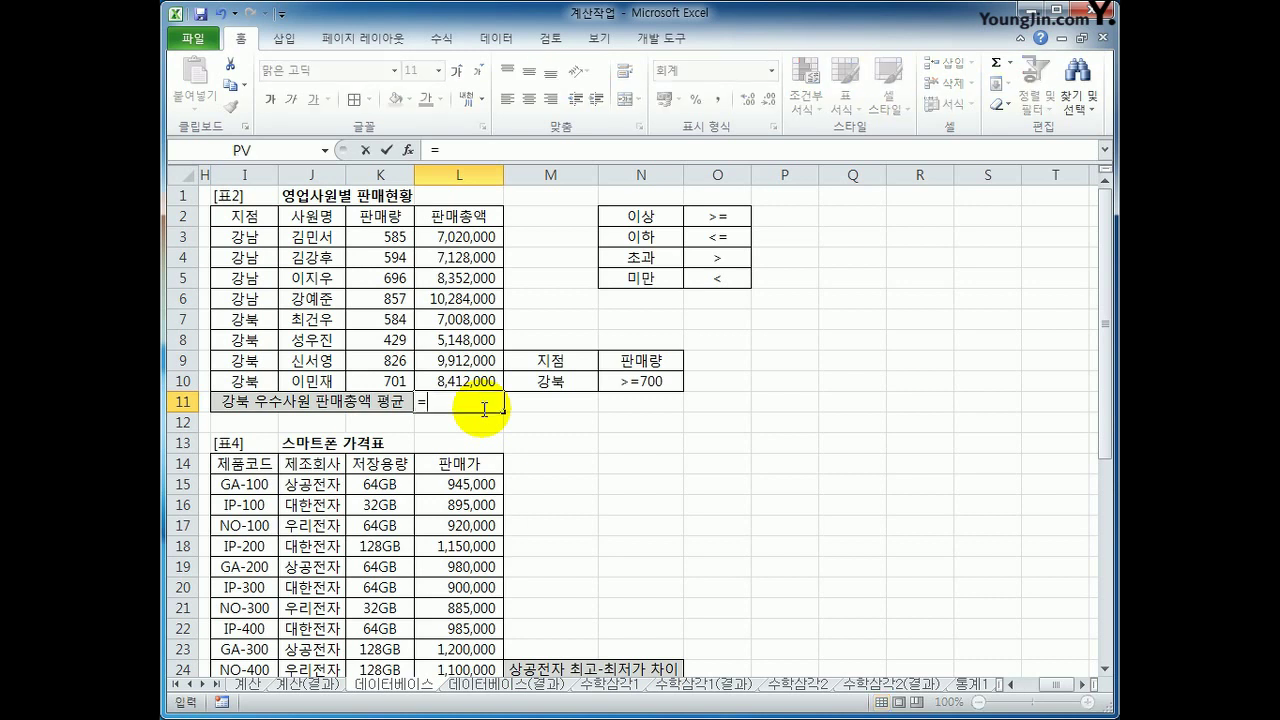
pyautogui.write('dav')
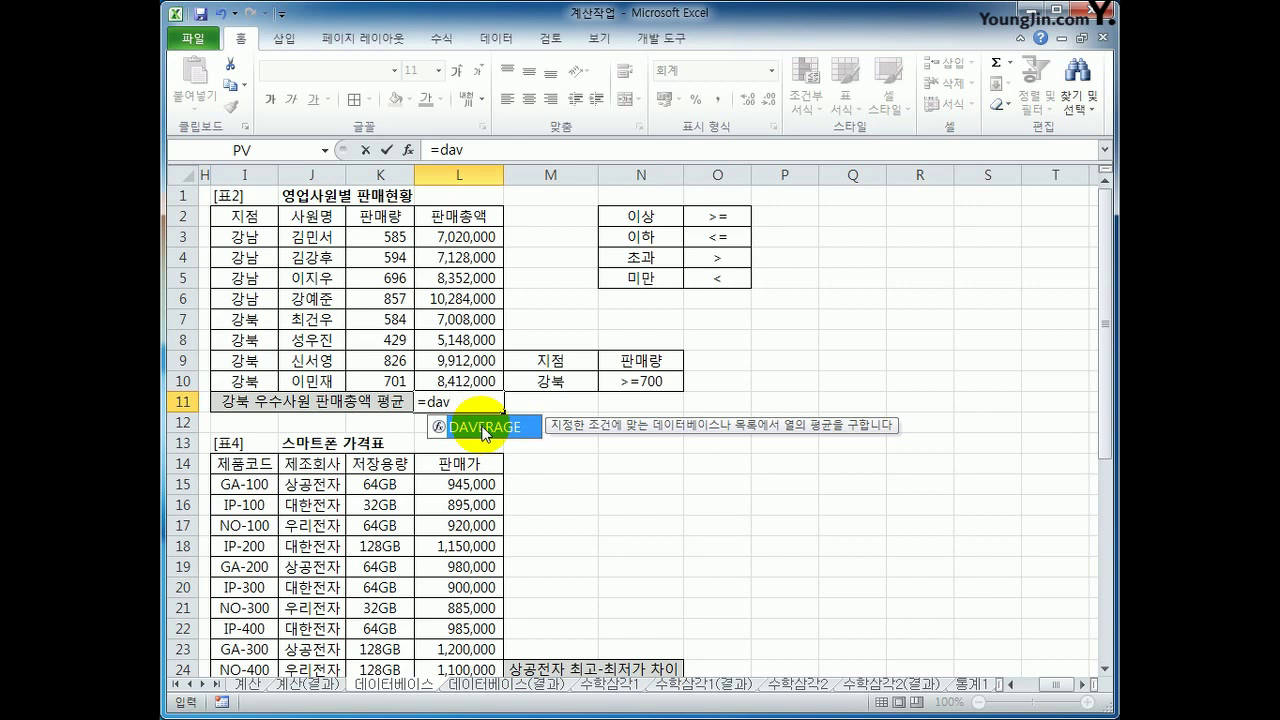
pyautogui.doubleClick(486, 428)
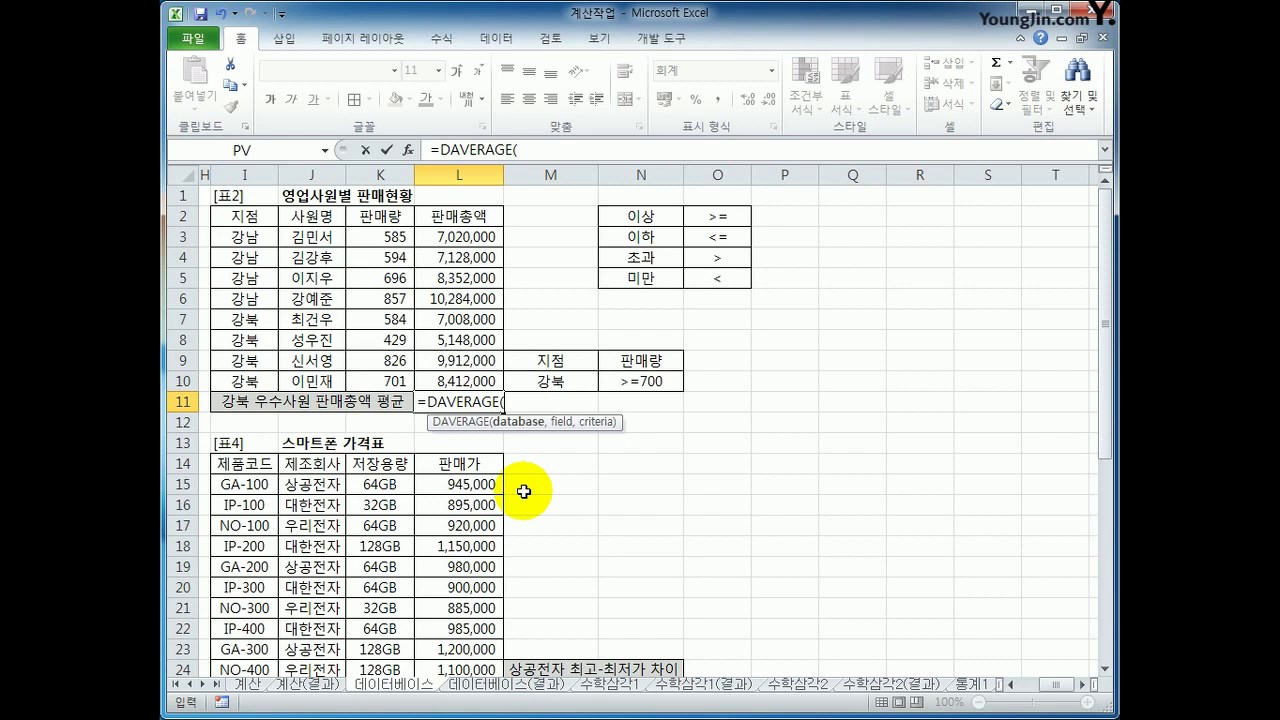
pyautogui.moveTo(258, 214); pyautogui.dragTo(444, 374)
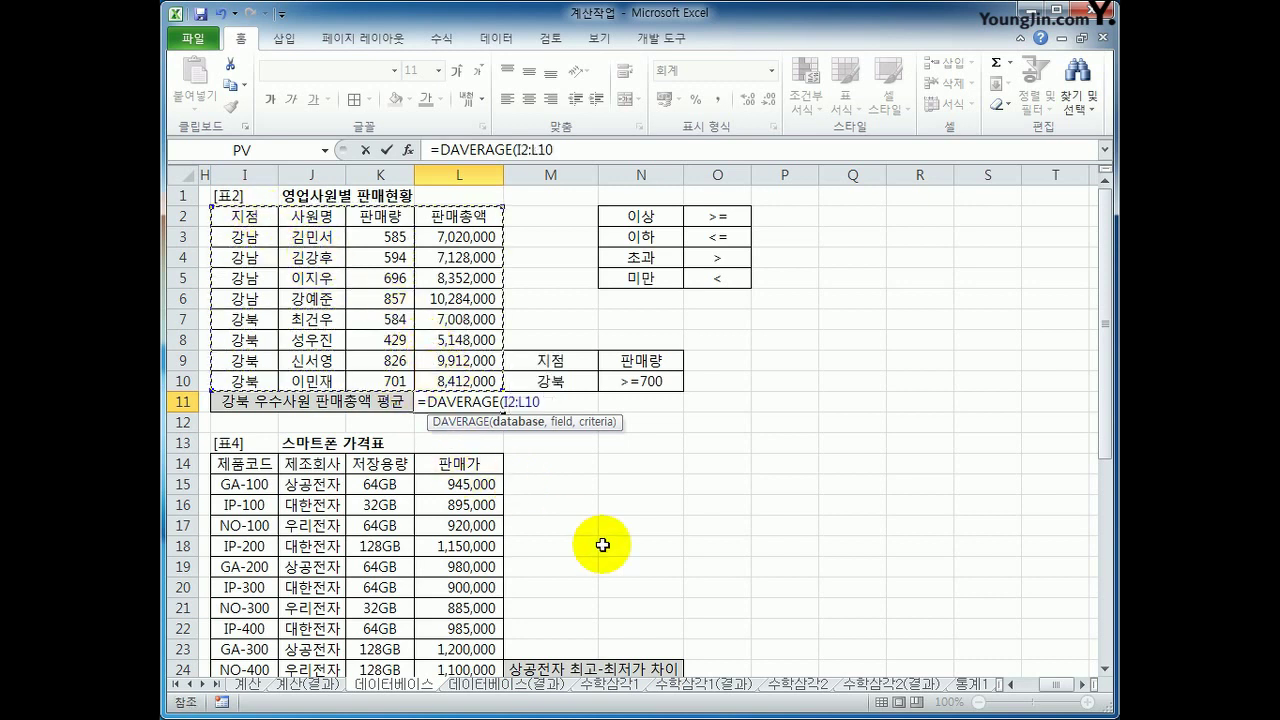
# Step: Complete the DAVERAGE formula in L11 with the 판매총액 header L2 as field and M9:N10 as criteria
pyautogui.write(',')
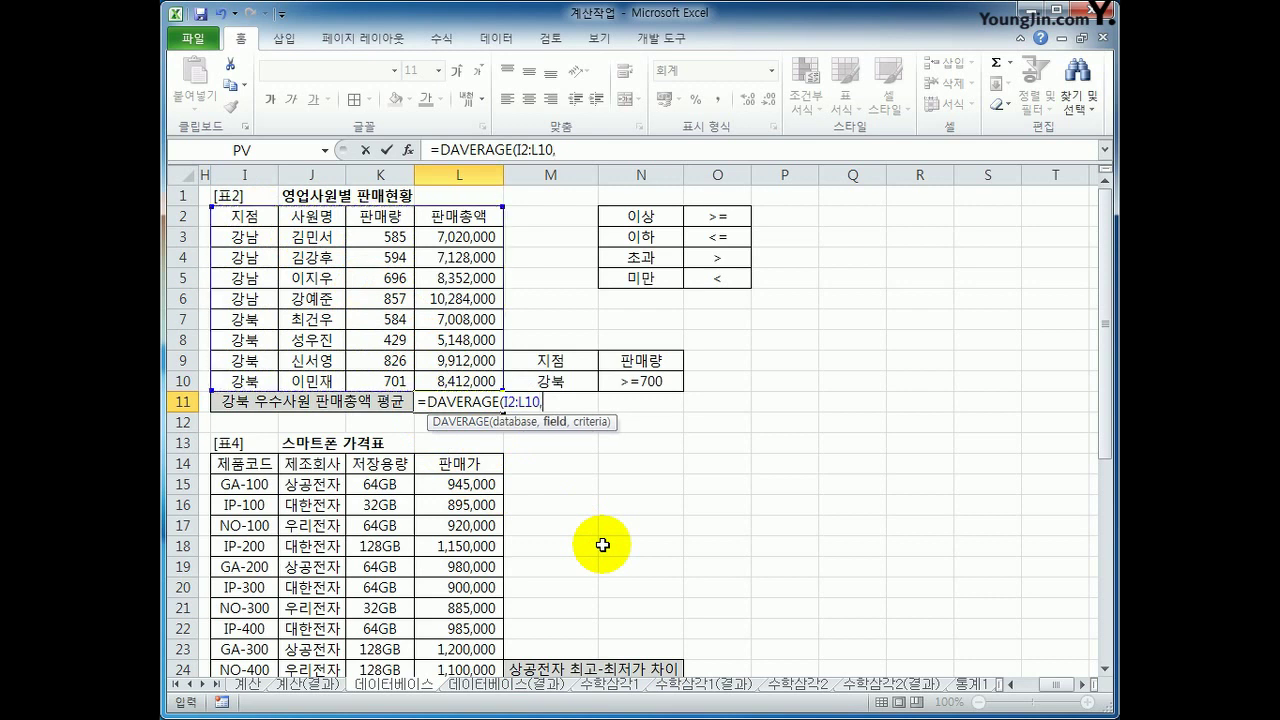
pyautogui.click(458, 217)
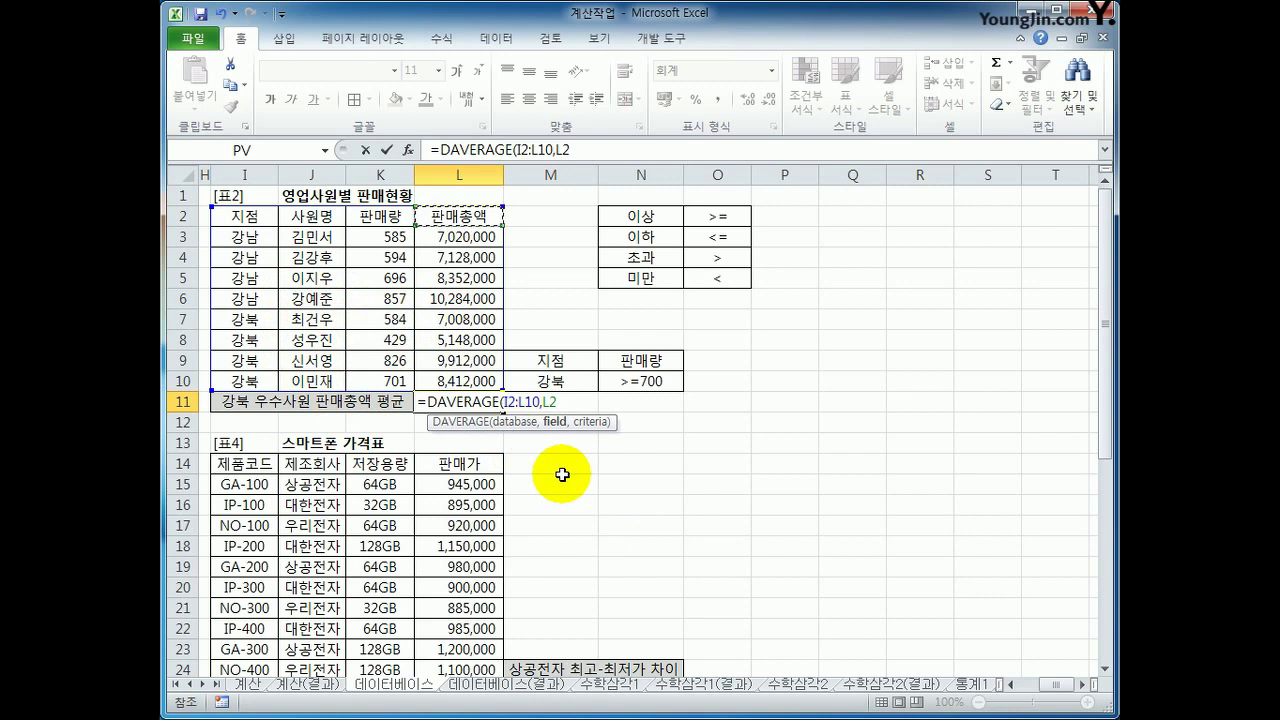
pyautogui.write(',')
pyautogui.moveTo(552, 360); pyautogui.dragTo(621, 381)
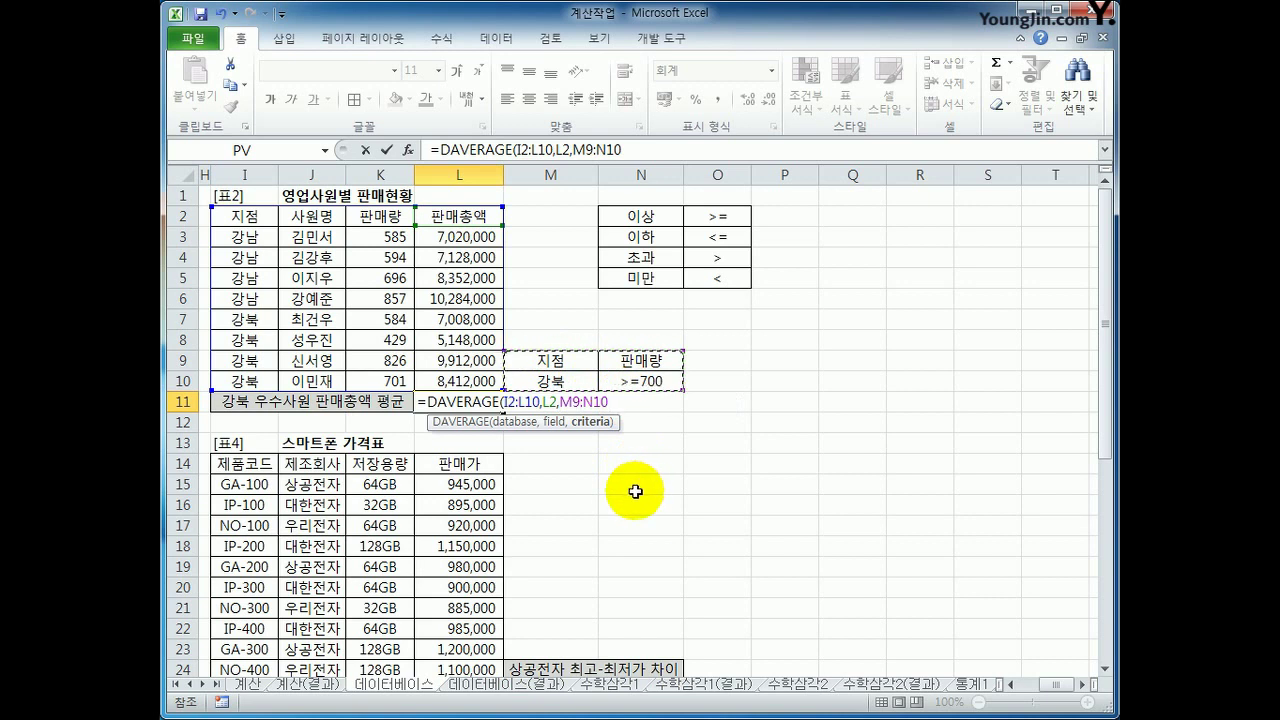
pyautogui.write(')')
pyautogui.press('Return')
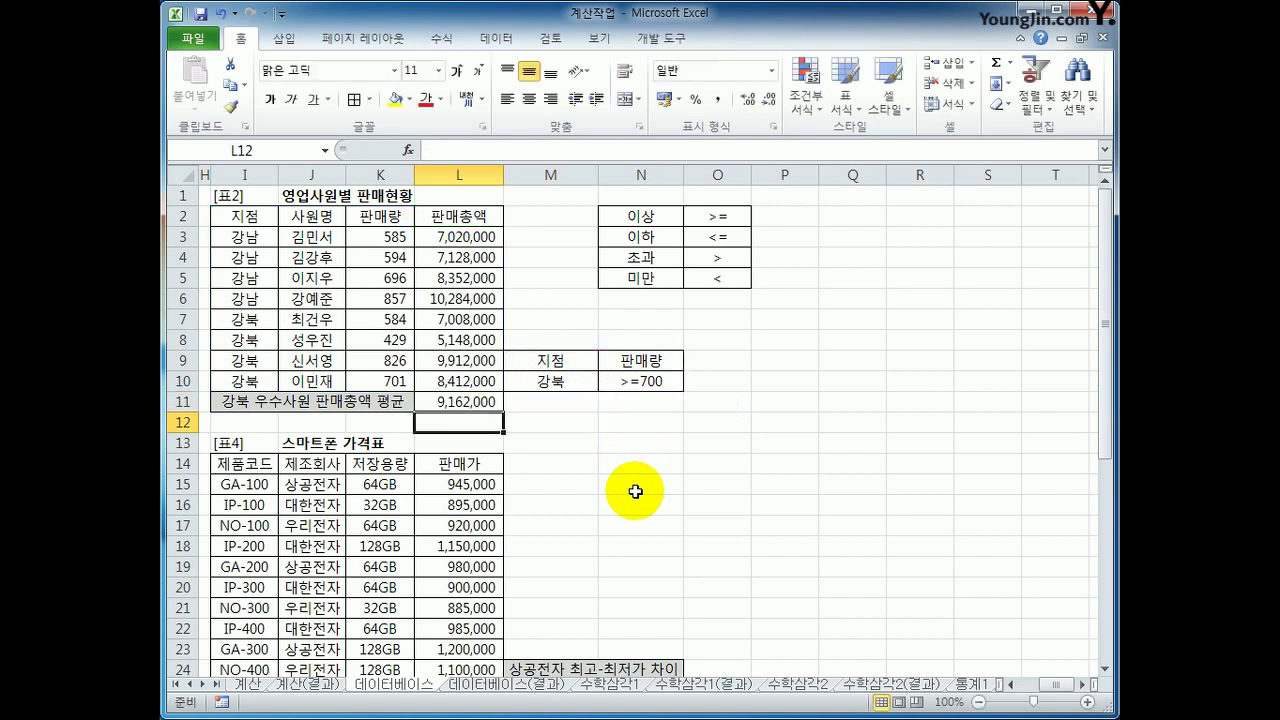
pyautogui.click(466, 402)
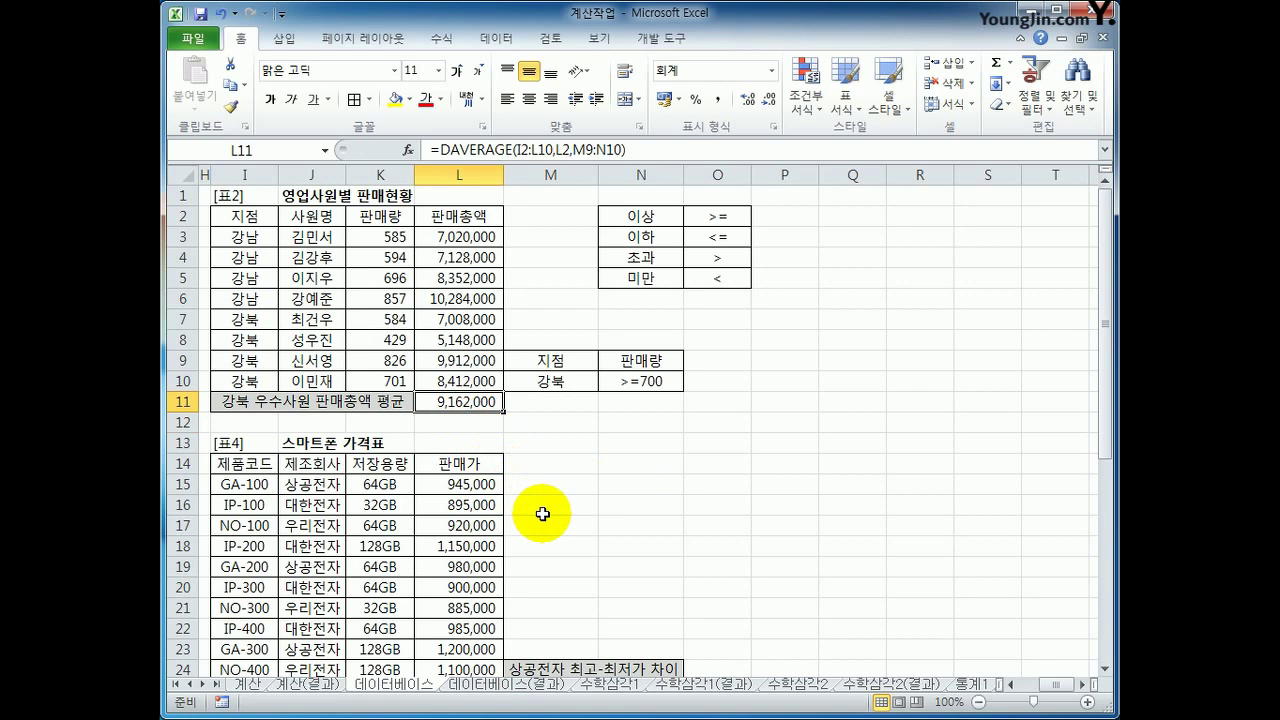
# Step: Copy the 부서명 header and a 홍보부 entry from 표3 into the condition cells G24:G25
pyautogui.moveTo(1068, 686); pyautogui.dragTo(1030, 692)
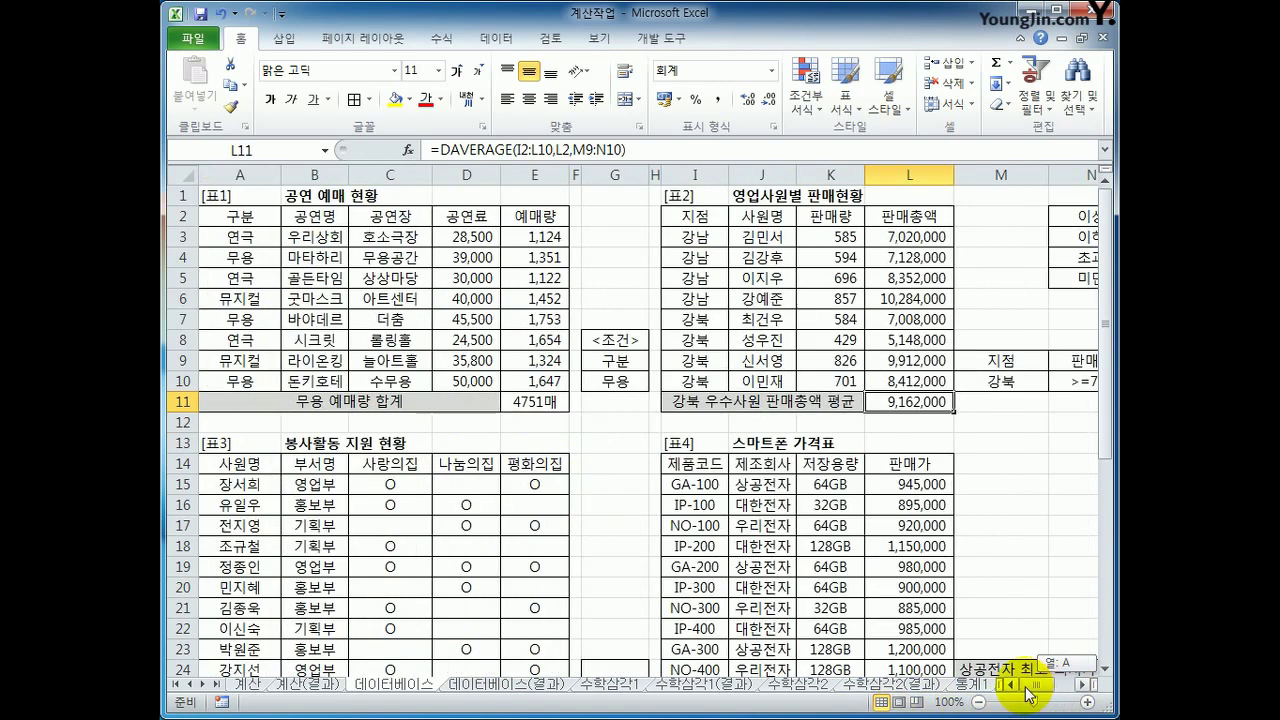
pyautogui.scroll(-4, 510, 510)
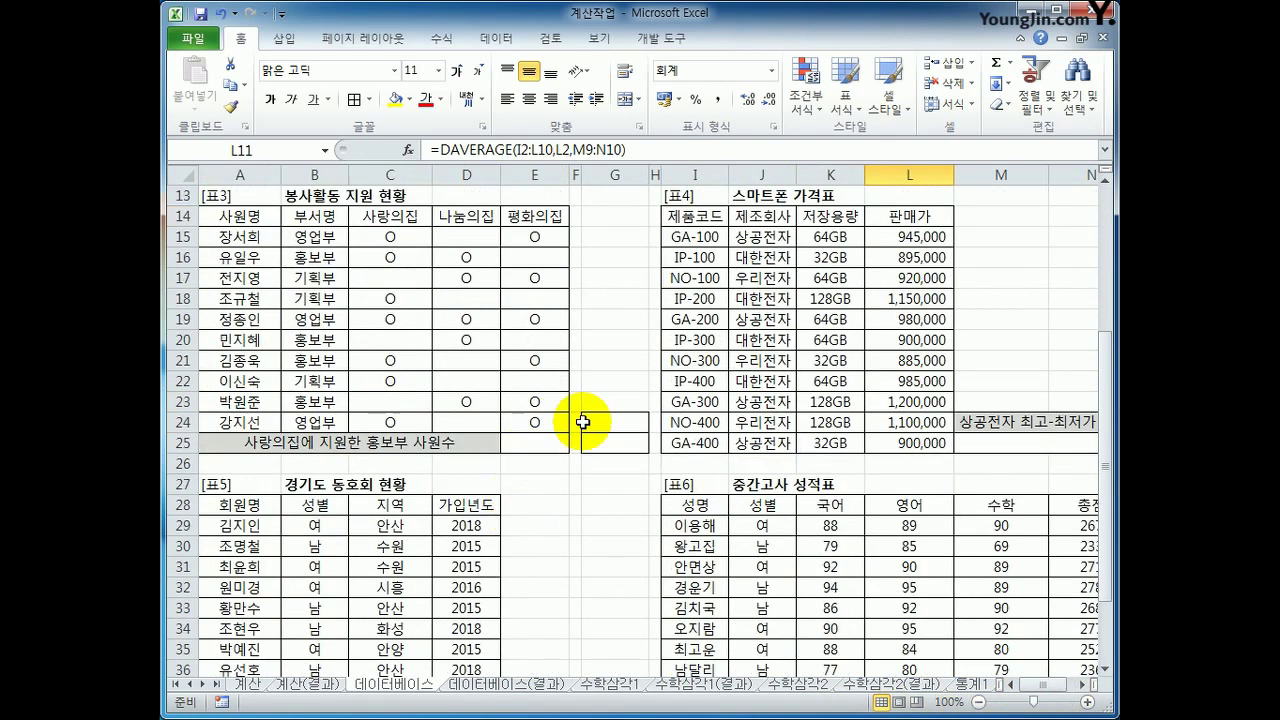
pyautogui.click(600, 424)
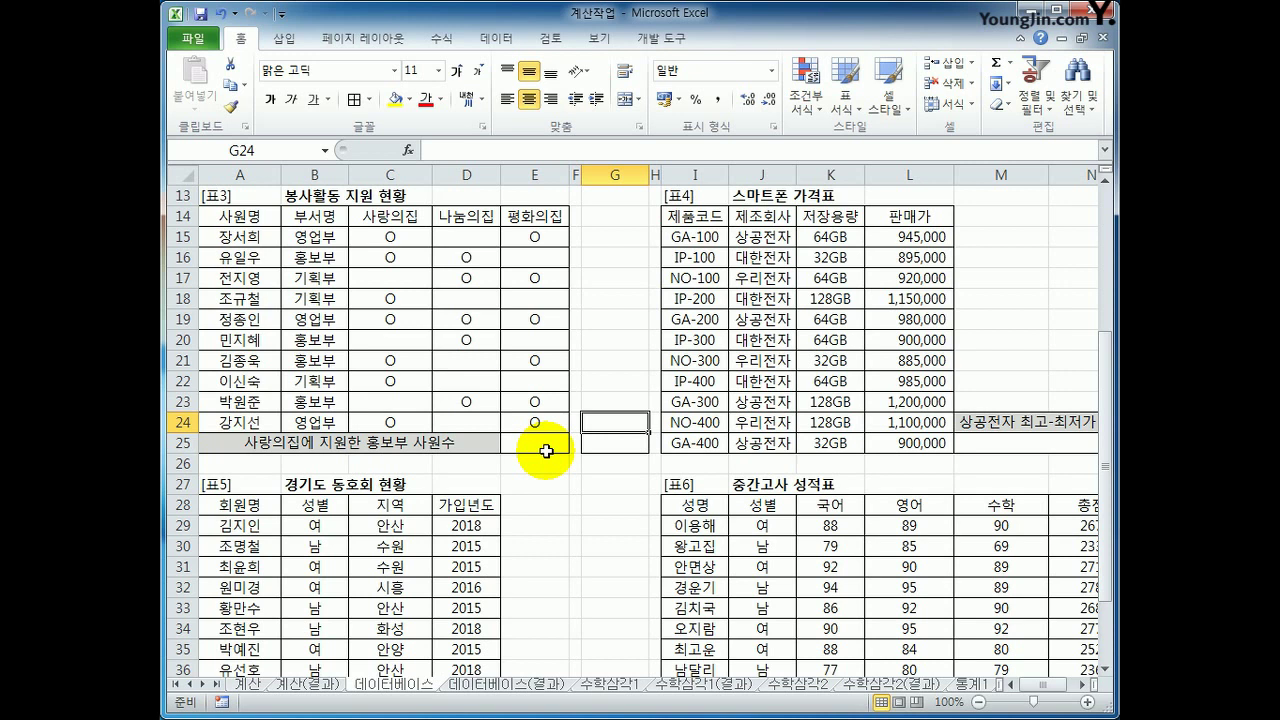
pyautogui.click(333, 216)
pyautogui.keyDown('ctrl'); pyautogui.click(313, 257); pyautogui.keyUp('ctrl')
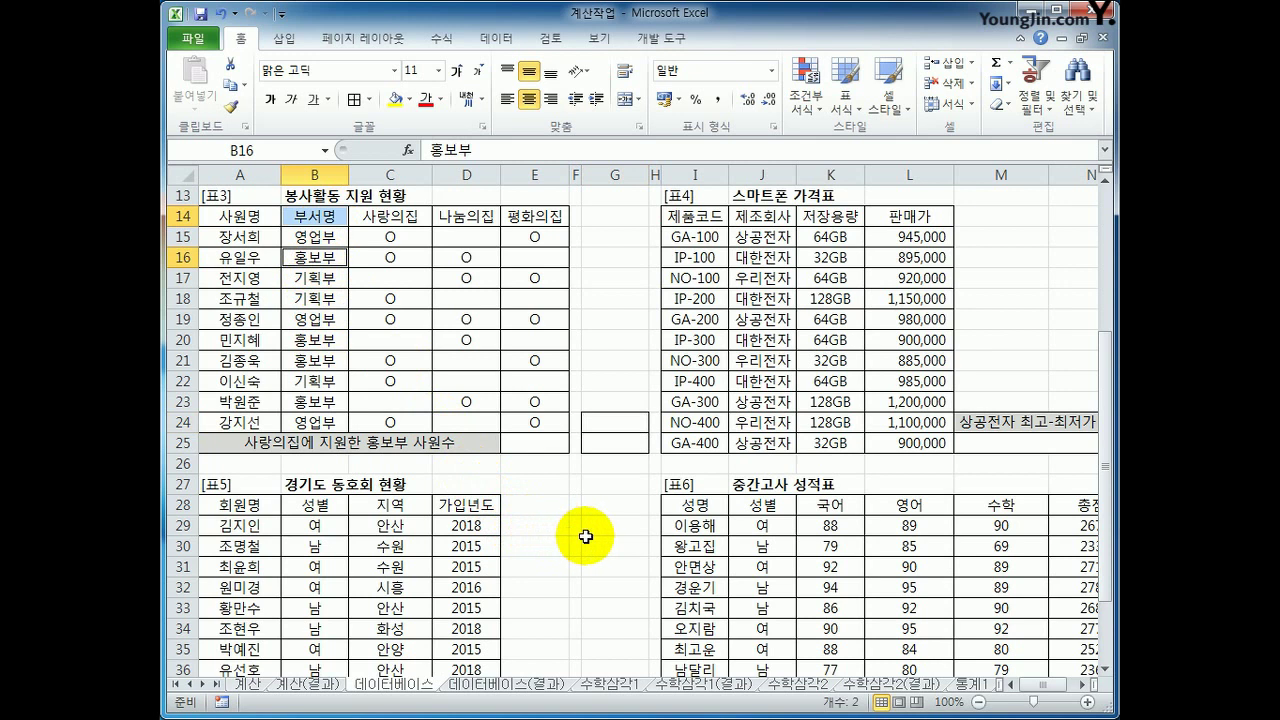
pyautogui.hotkey('ctrl', 'c')
pyautogui.click(613, 423)
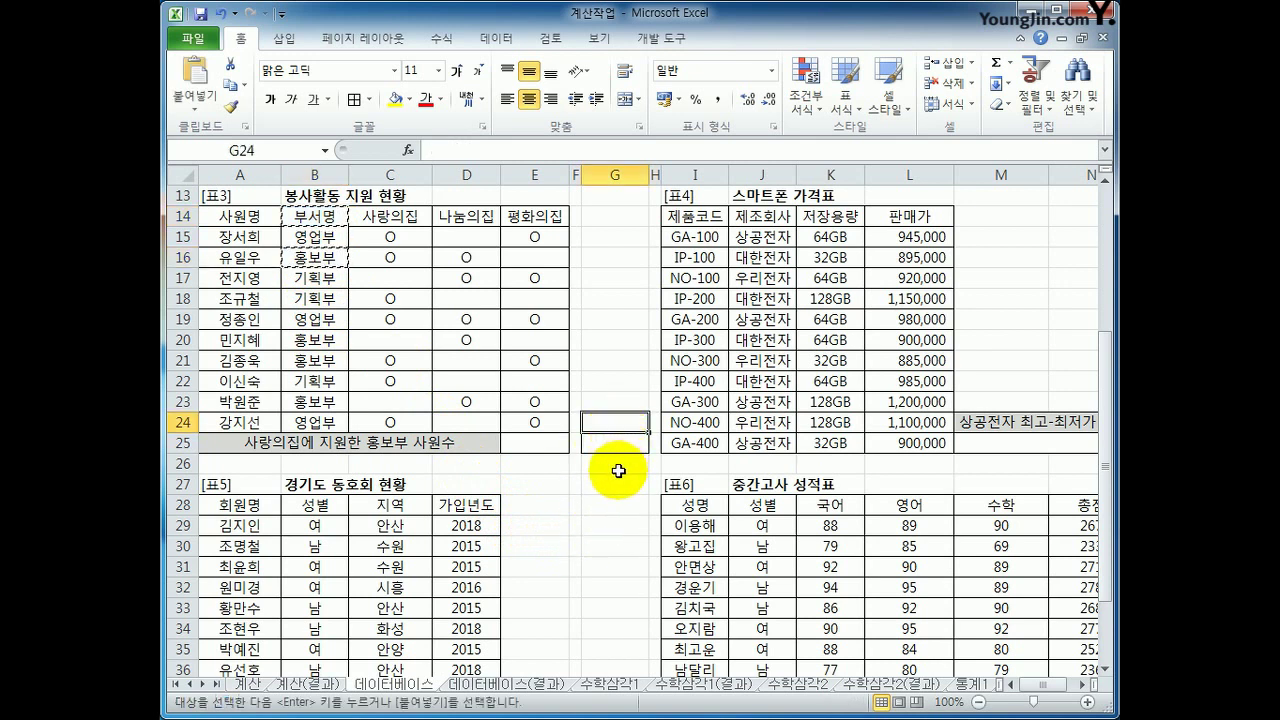
pyautogui.hotkey('ctrl', 'v')
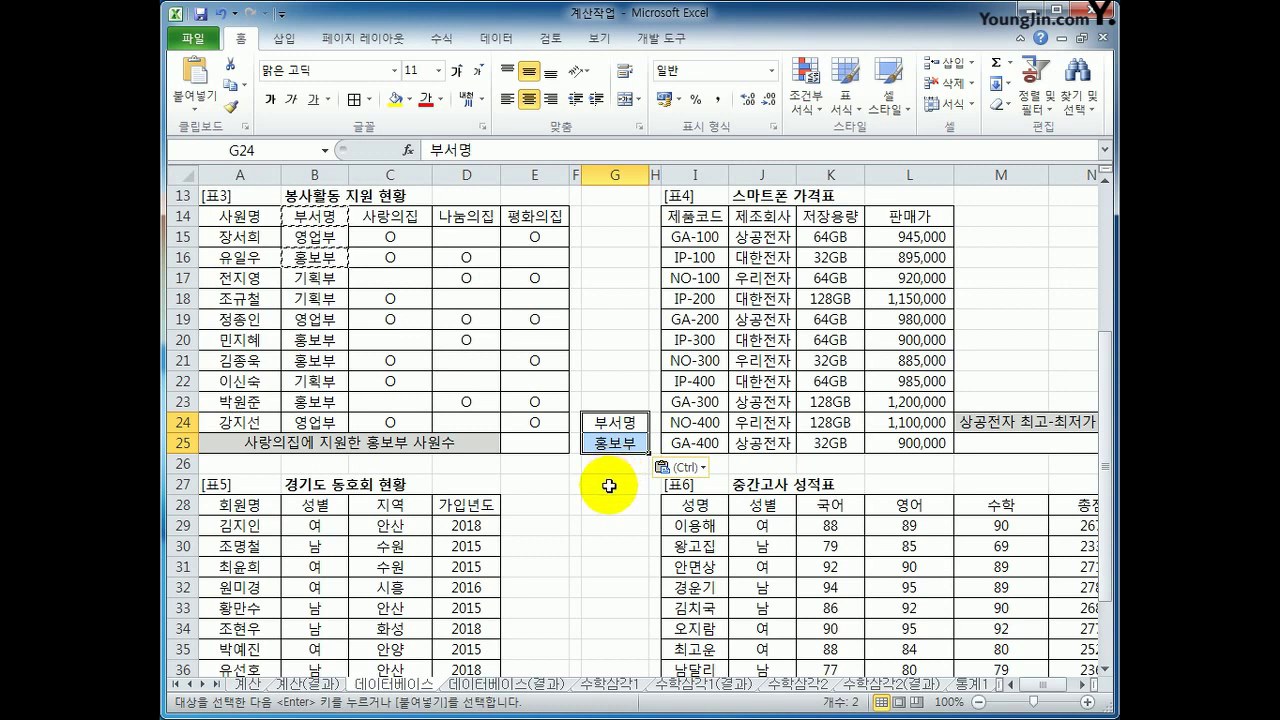
# Step: Start a DCOUNTA formula in E25 with the 표3 range A14:E24 as its database
pyautogui.click(546, 451)
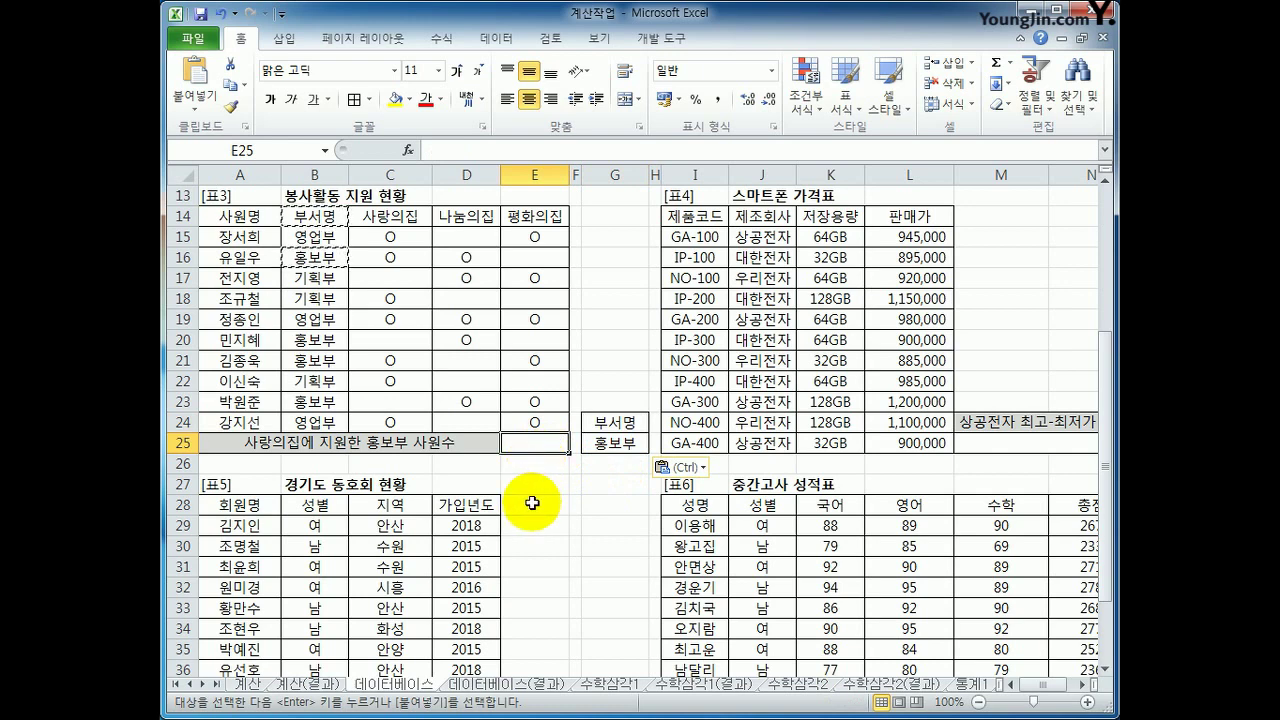
pyautogui.moveTo(260, 216); pyautogui.dragTo(524, 421)
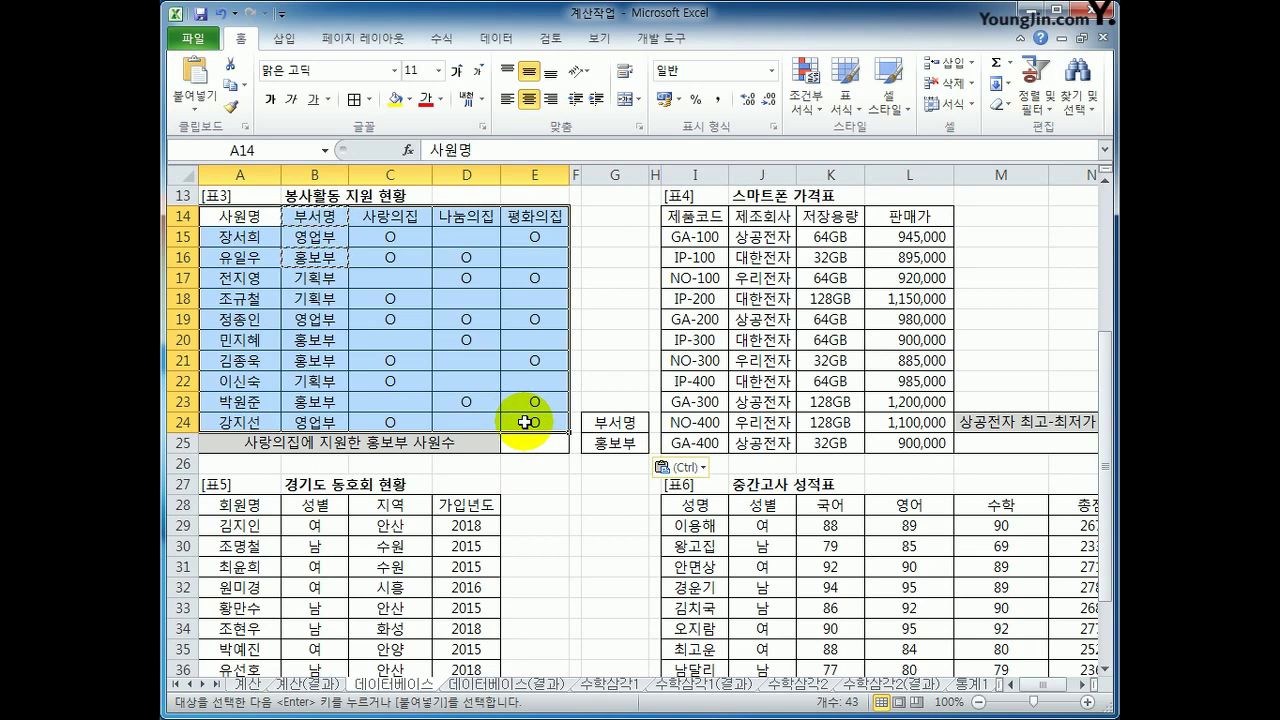
pyautogui.click(524, 442)
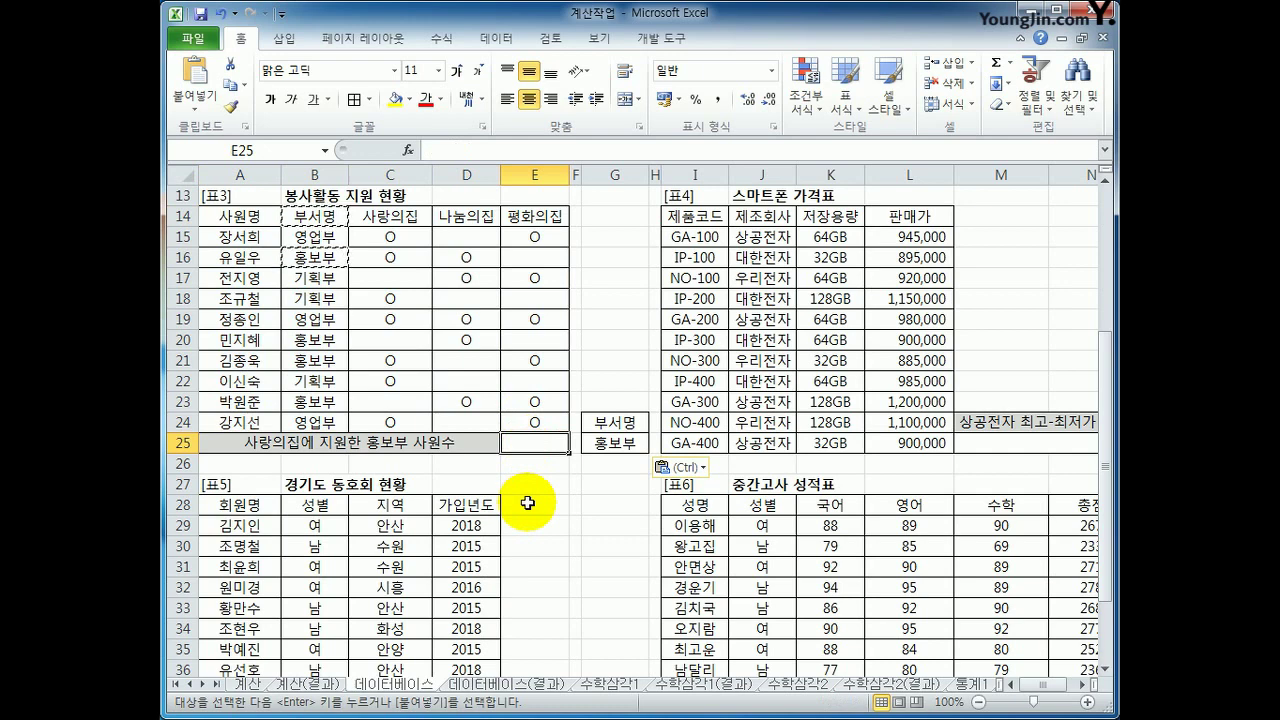
pyautogui.write('=da')
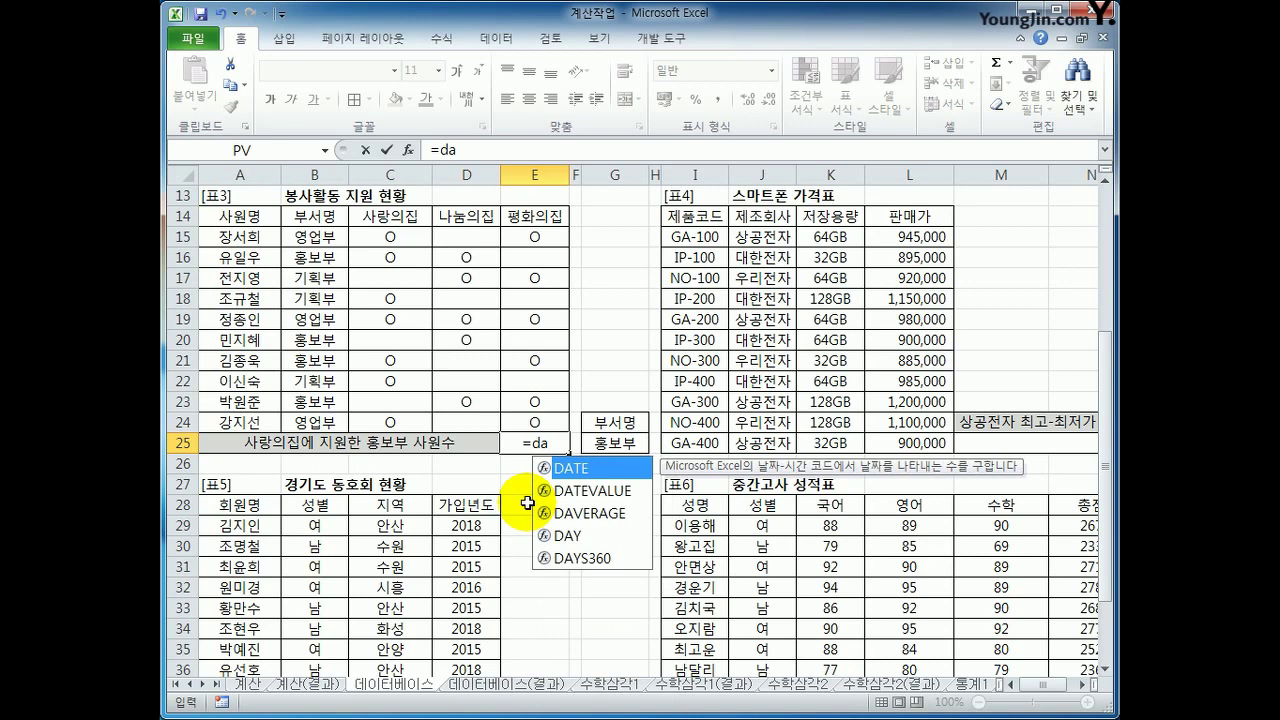
pyautogui.press('BackSpace')
pyautogui.write('c')
pyautogui.press('Down')
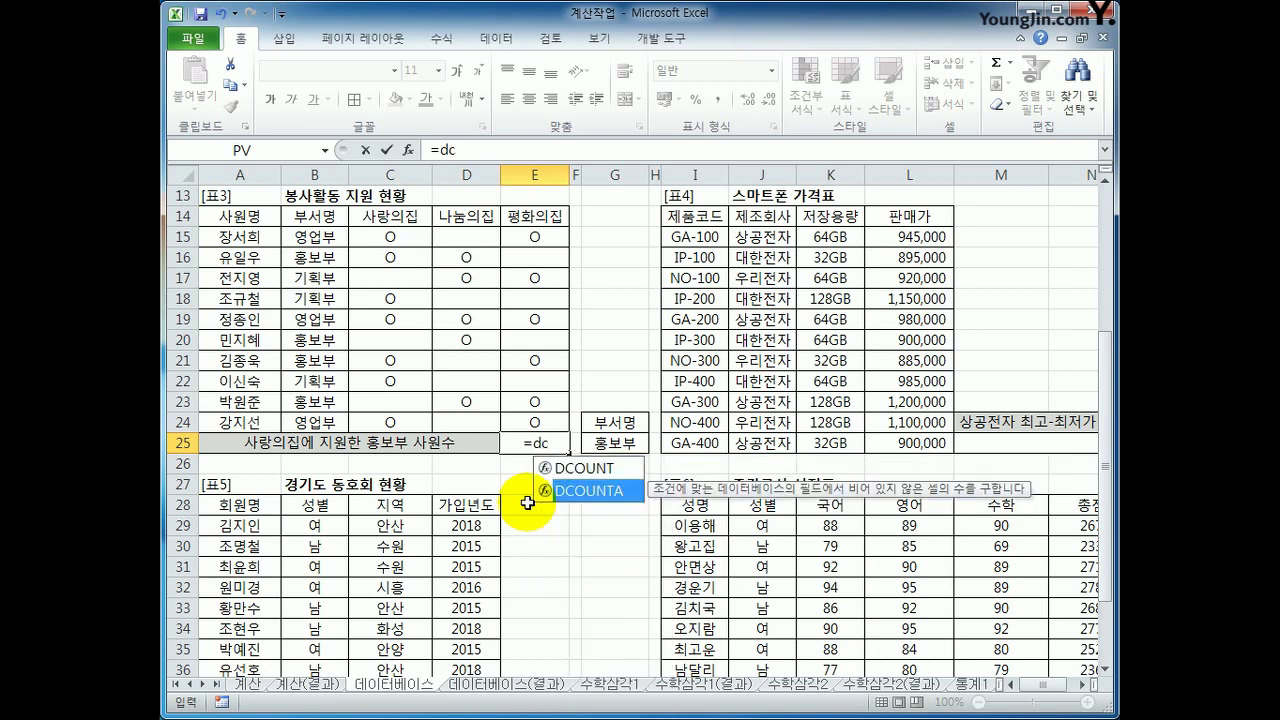
pyautogui.press('Tab')
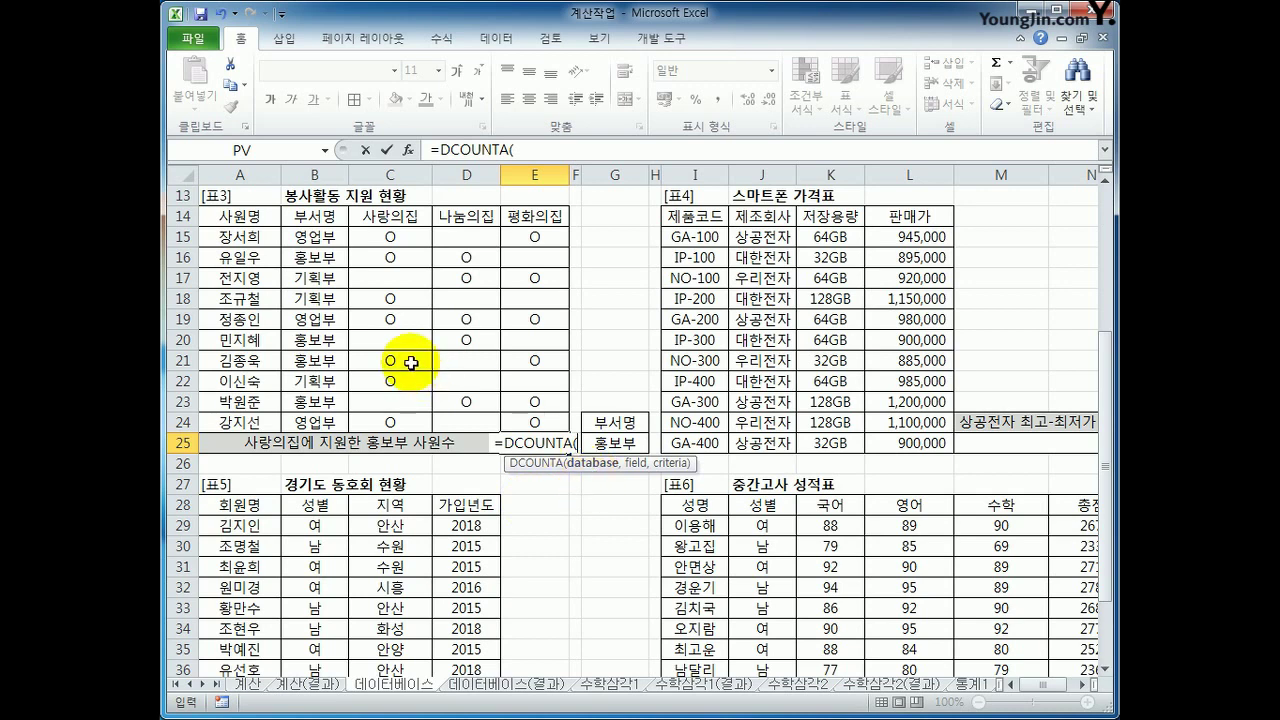
pyautogui.moveTo(263, 213); pyautogui.dragTo(540, 415)
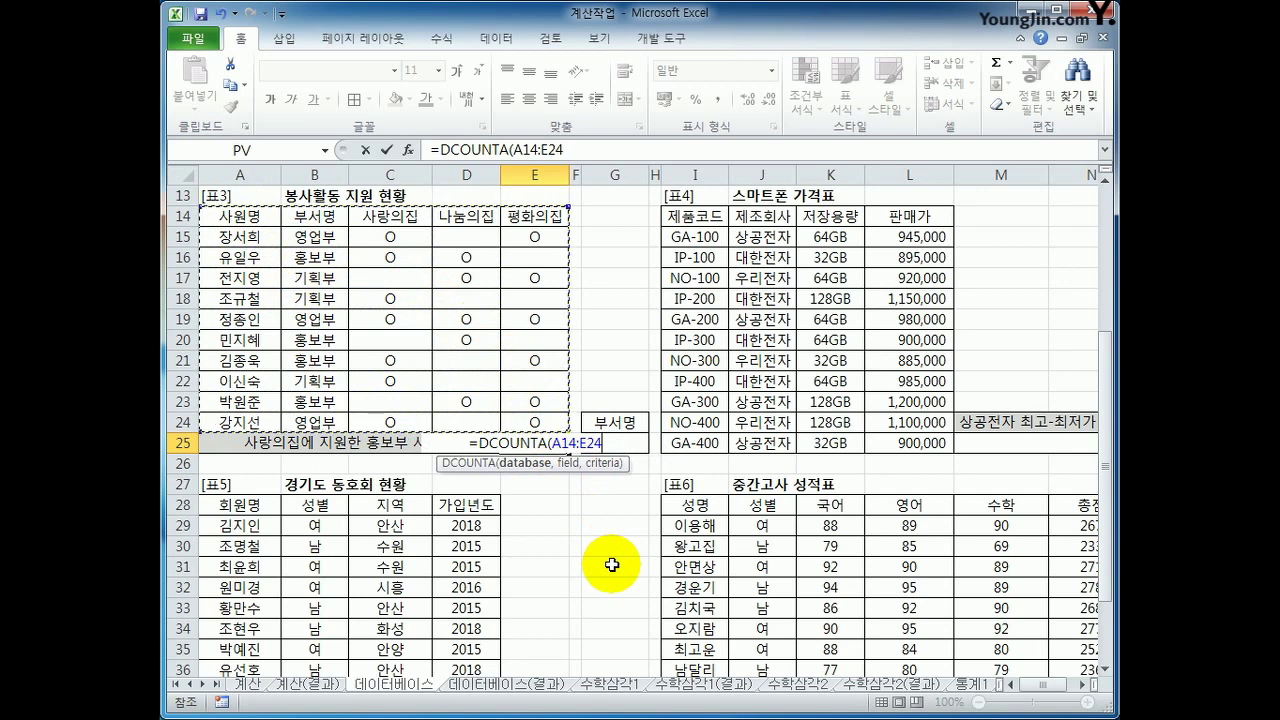
# Step: Add the 사랑의집 header C14 as field and G24:G25 as criteria to the DCOUNTA formula, closing the function
pyautogui.write(',')
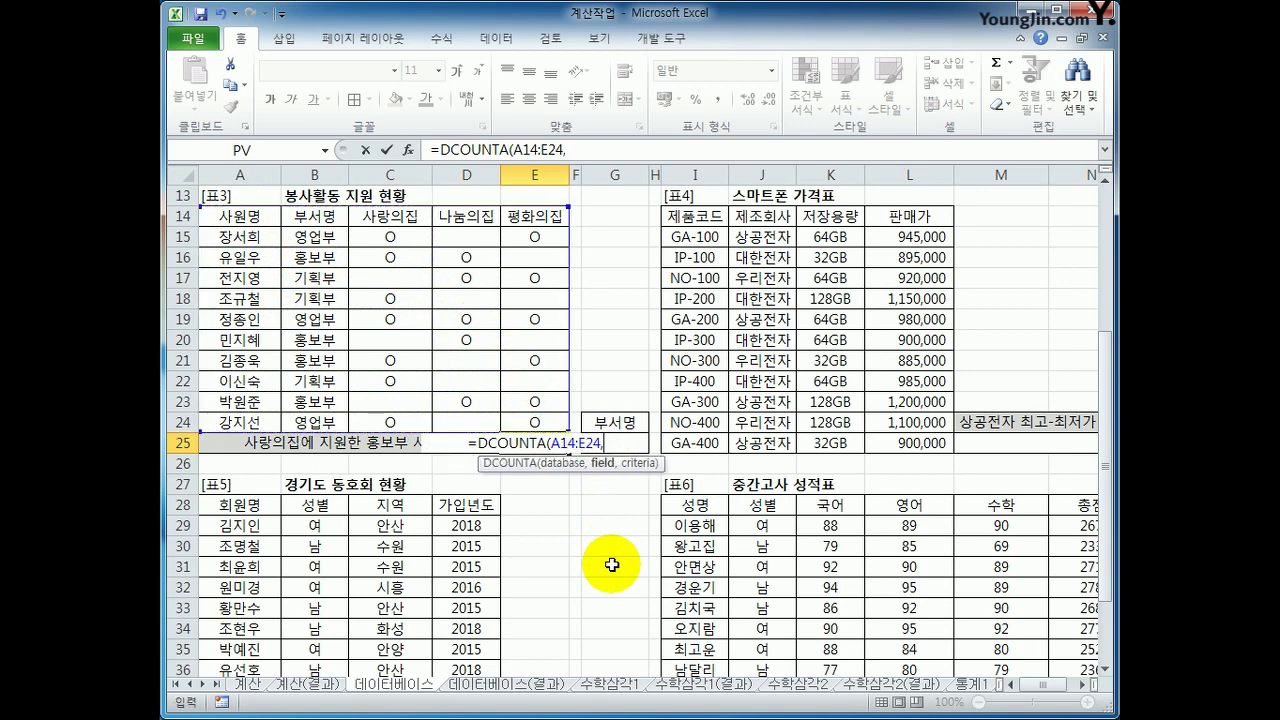
pyautogui.click(411, 219)
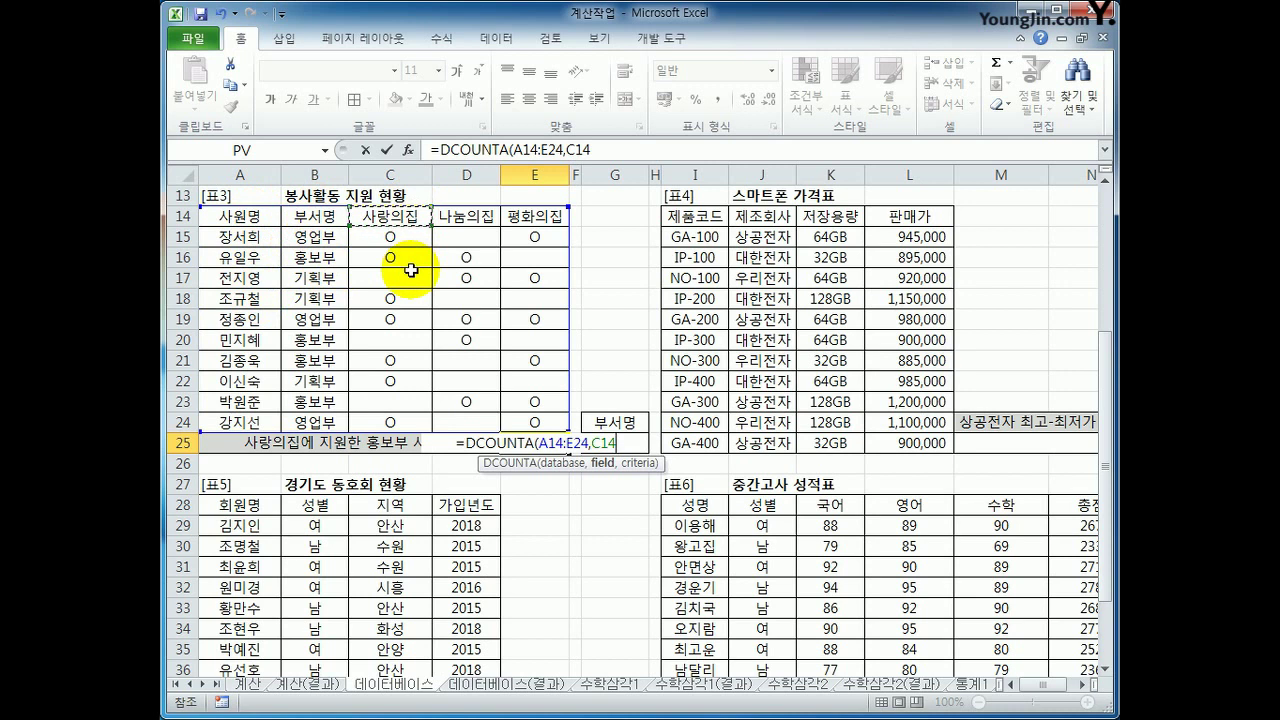
pyautogui.write(',')
pyautogui.moveTo(605, 424); pyautogui.dragTo(625, 438)
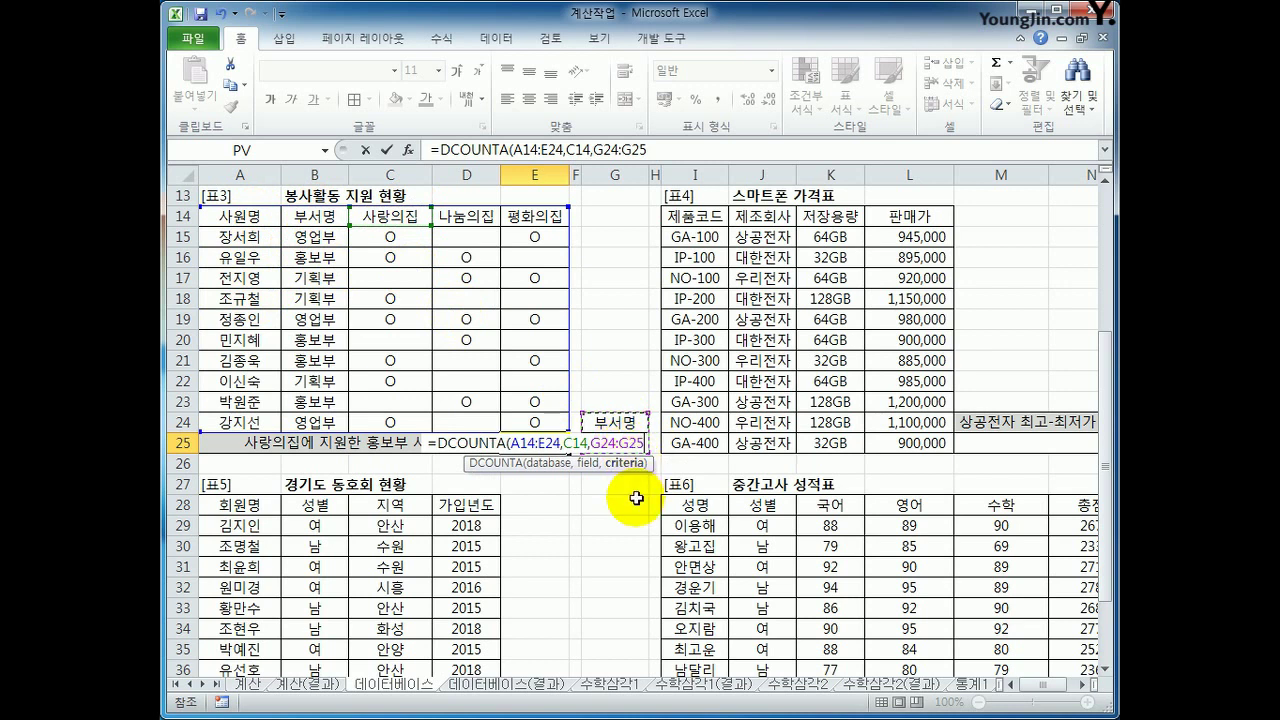
pyautogui.write(')')
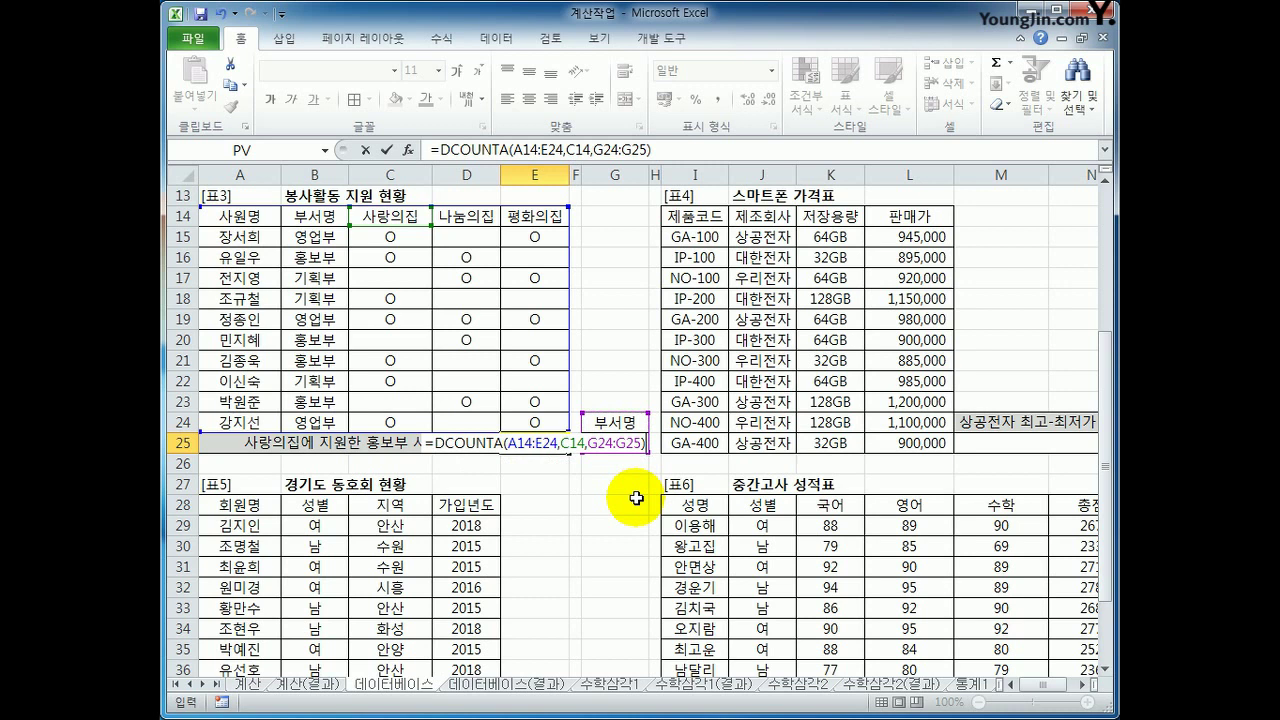
# Step: Append &"명" to the DCOUNTA formula in E25 and enter it
pyautogui.write('&"')
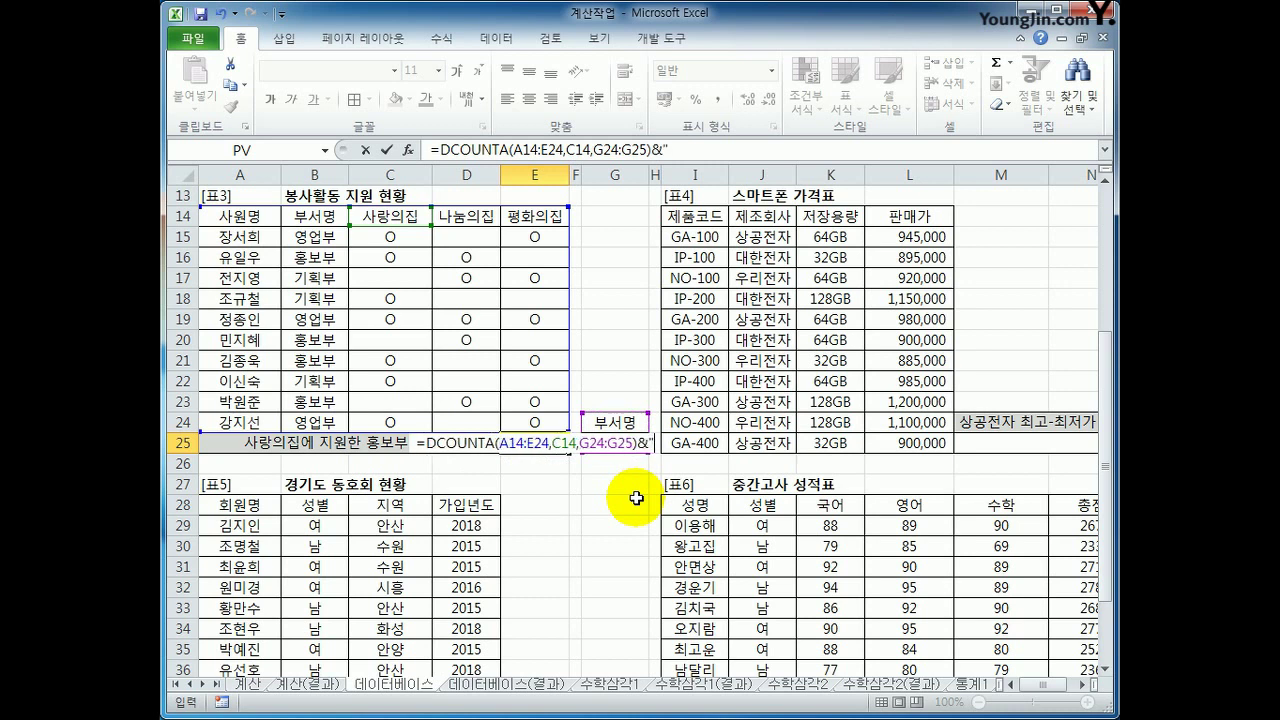
pyautogui.write('며')
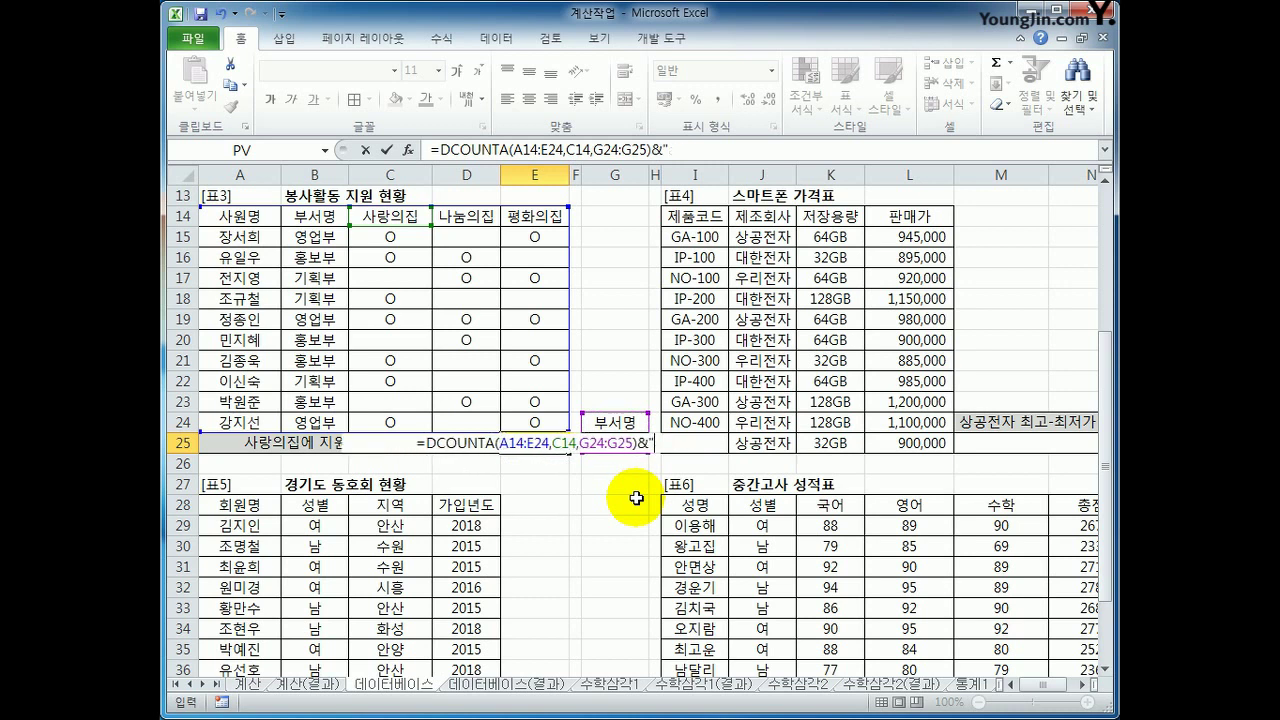
pyautogui.write('ㅇ"')
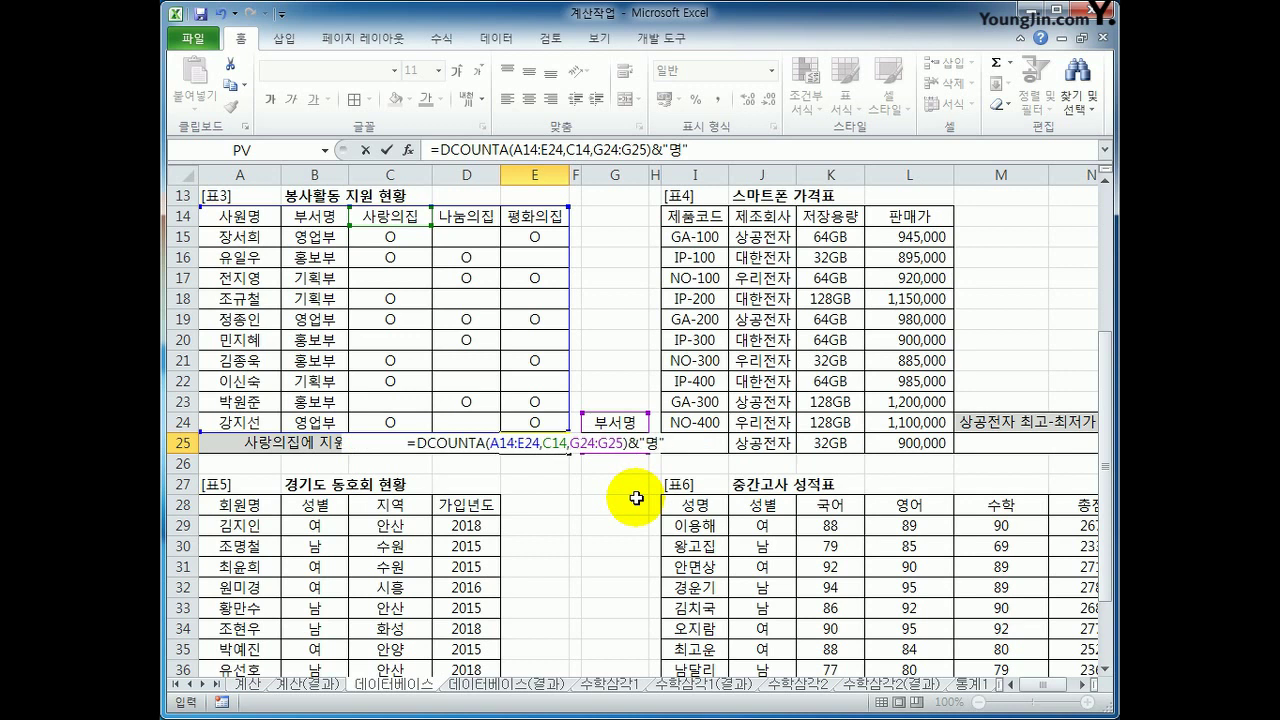
pyautogui.press('Return')
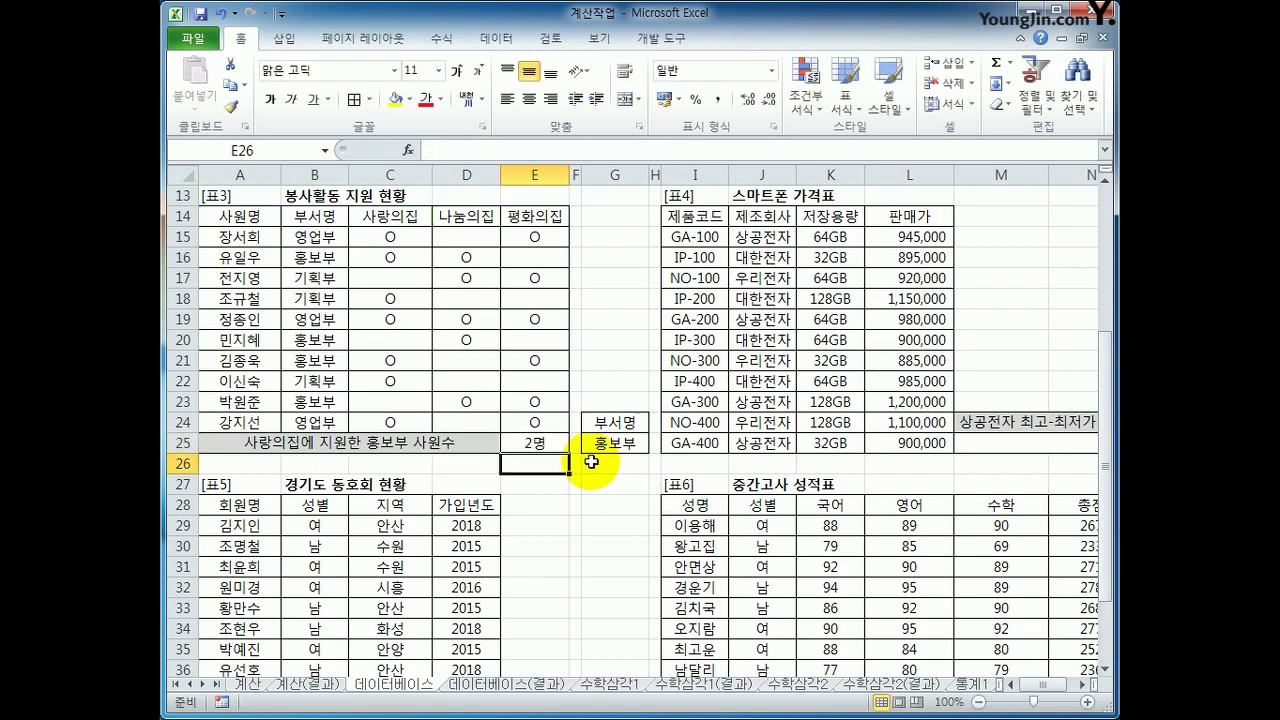
# Step: Check the DCOUNTA formula in E25 against the 홍보부 rows marked O in the 사랑의집 column
pyautogui.click(561, 445)
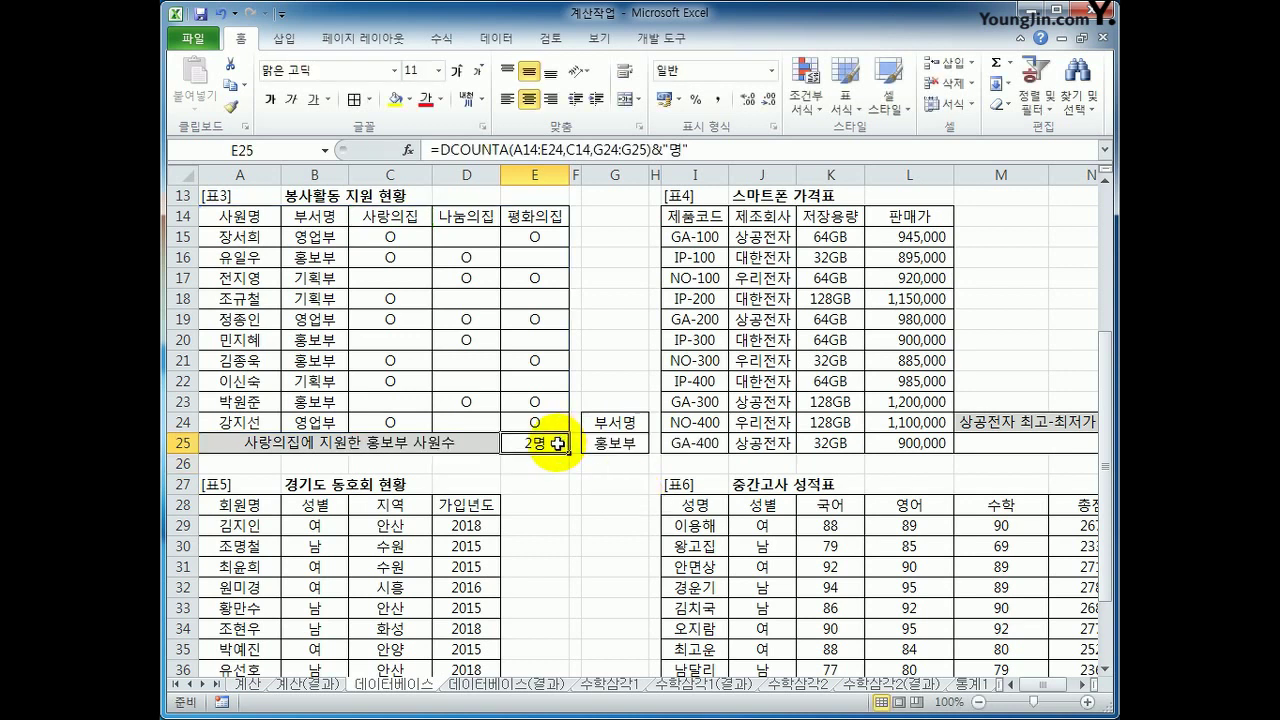
pyautogui.click(387, 260)
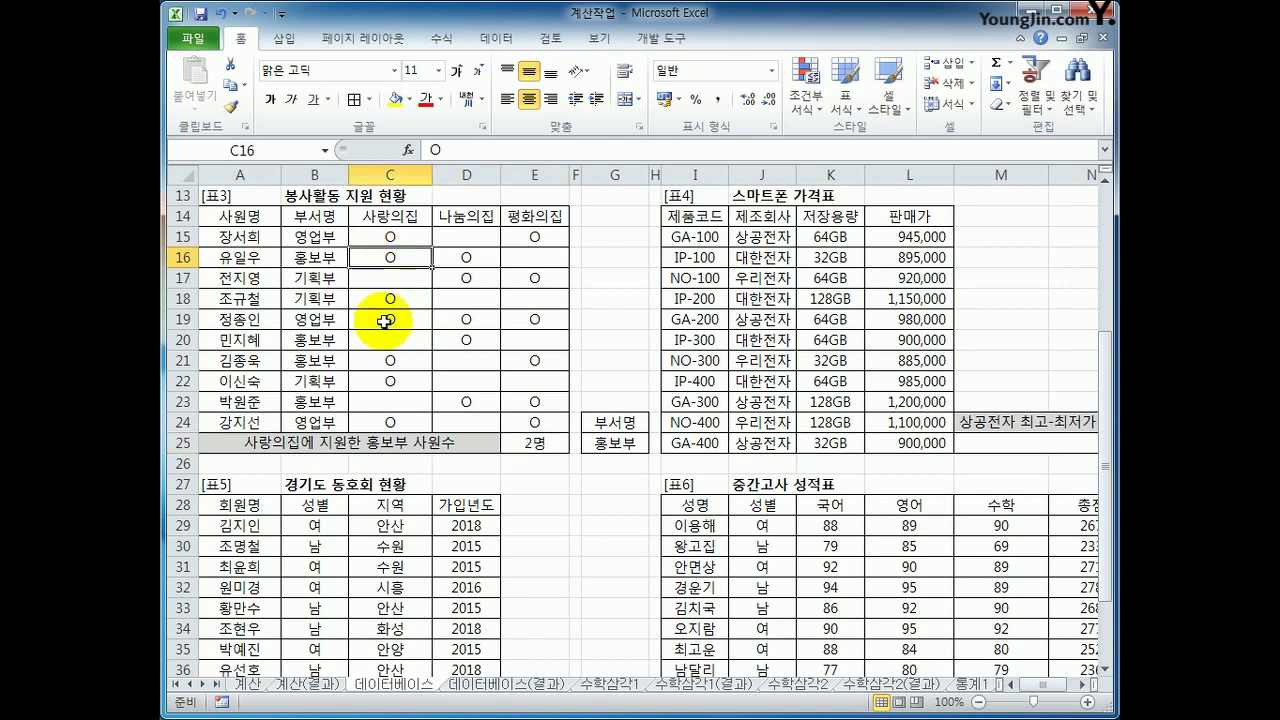
pyautogui.click(390, 360)
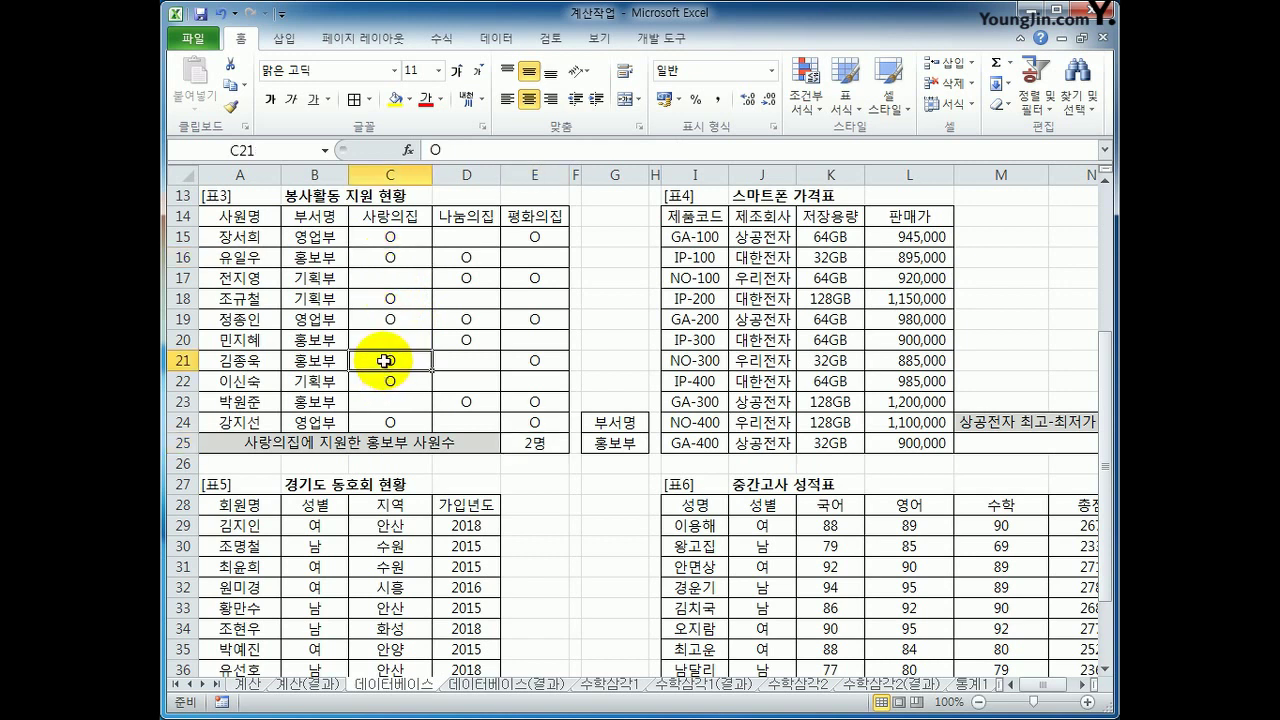
pyautogui.click(530, 441)
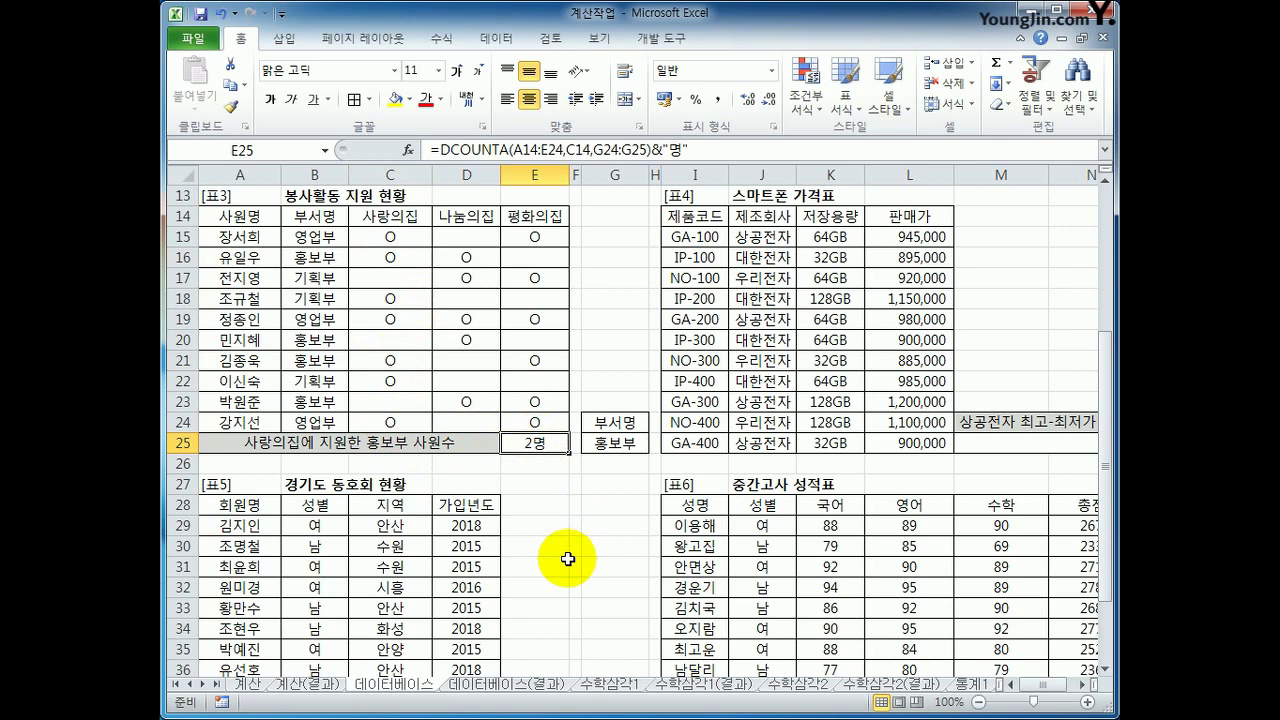
# Step: Start a DMAX formula in M25 with the 표4 range I14:L25 as its database
pyautogui.click(1082, 684)
pyautogui.click(1082, 684)
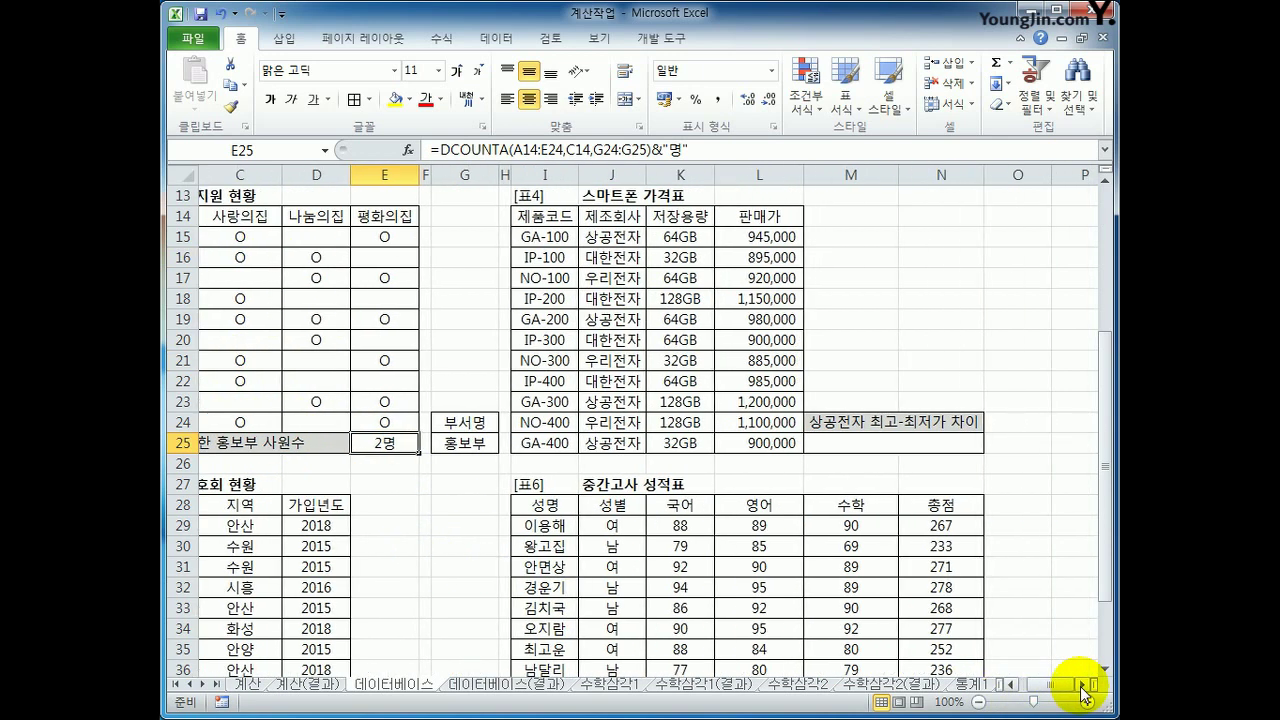
pyautogui.click(944, 443)
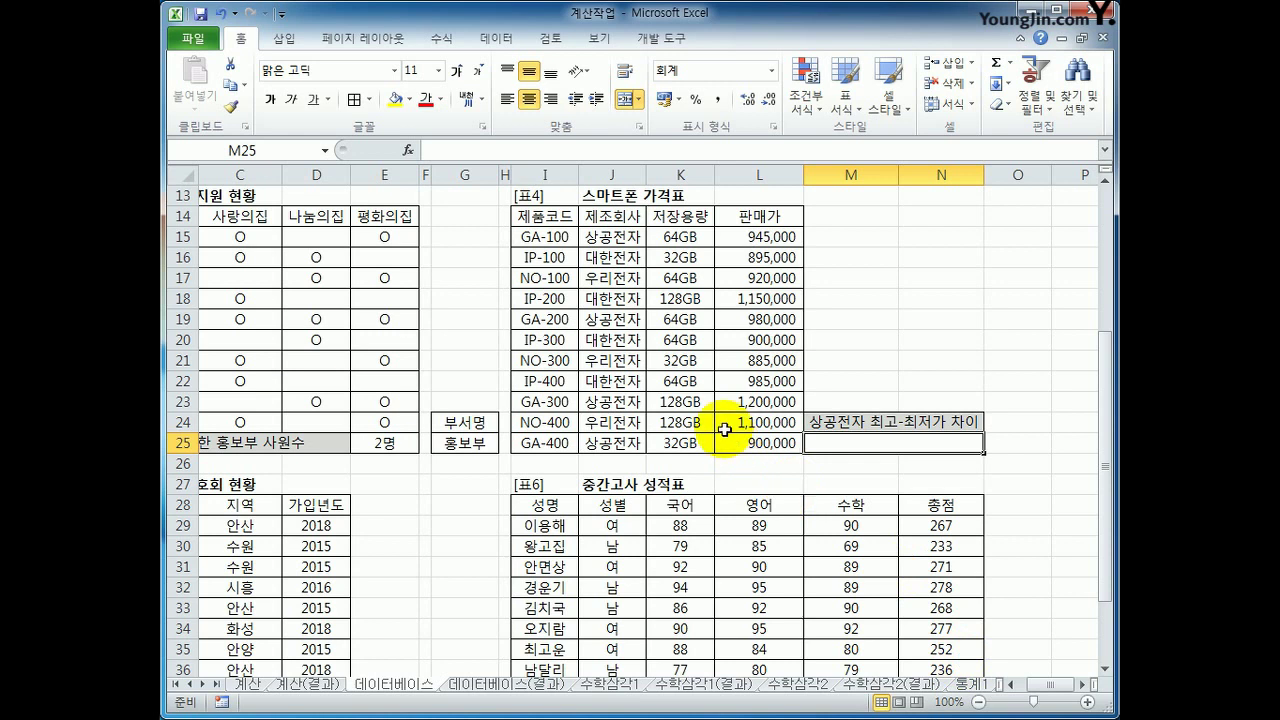
pyautogui.moveTo(626, 218); pyautogui.dragTo(624, 235)
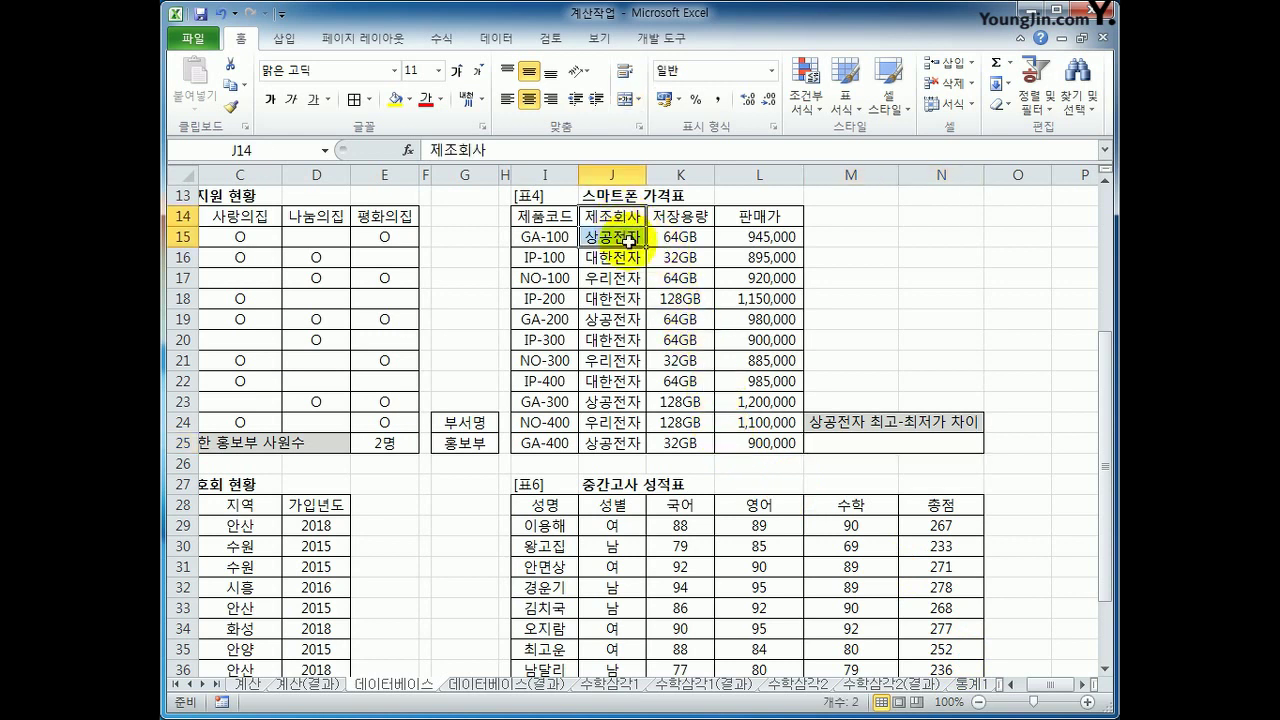
pyautogui.click(872, 445)
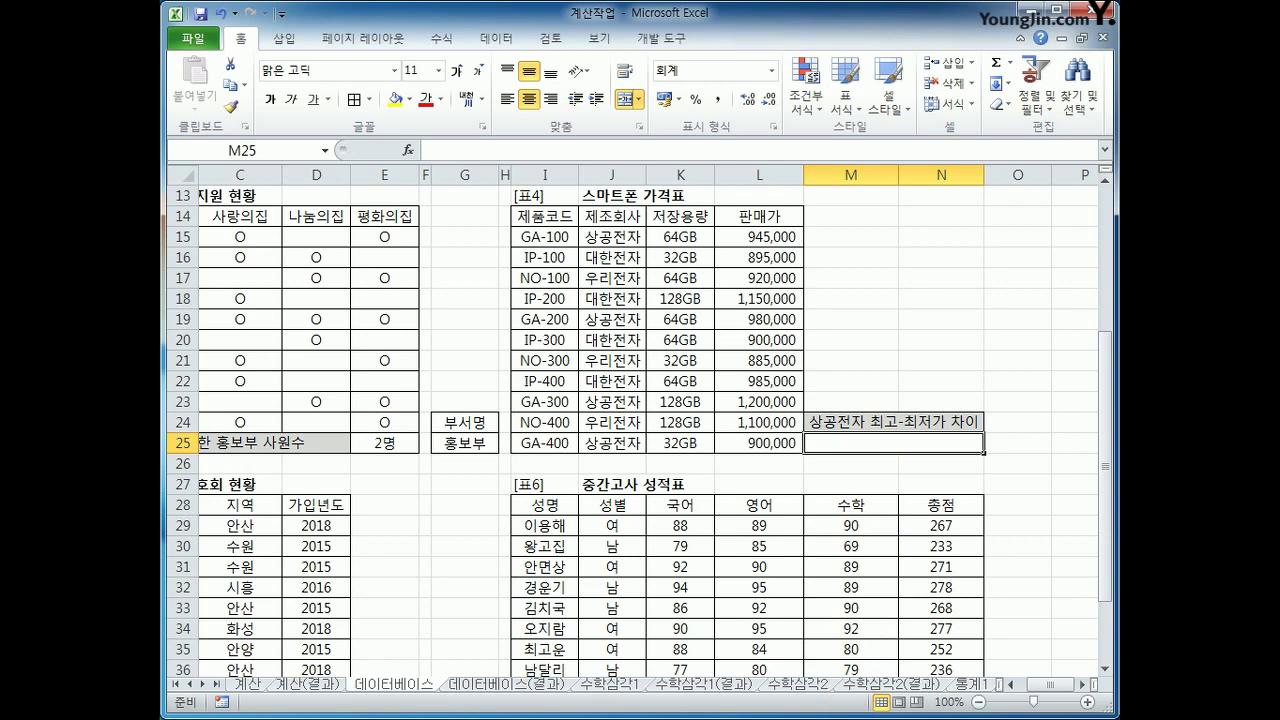
pyautogui.write('=')
pyautogui.write('dma')
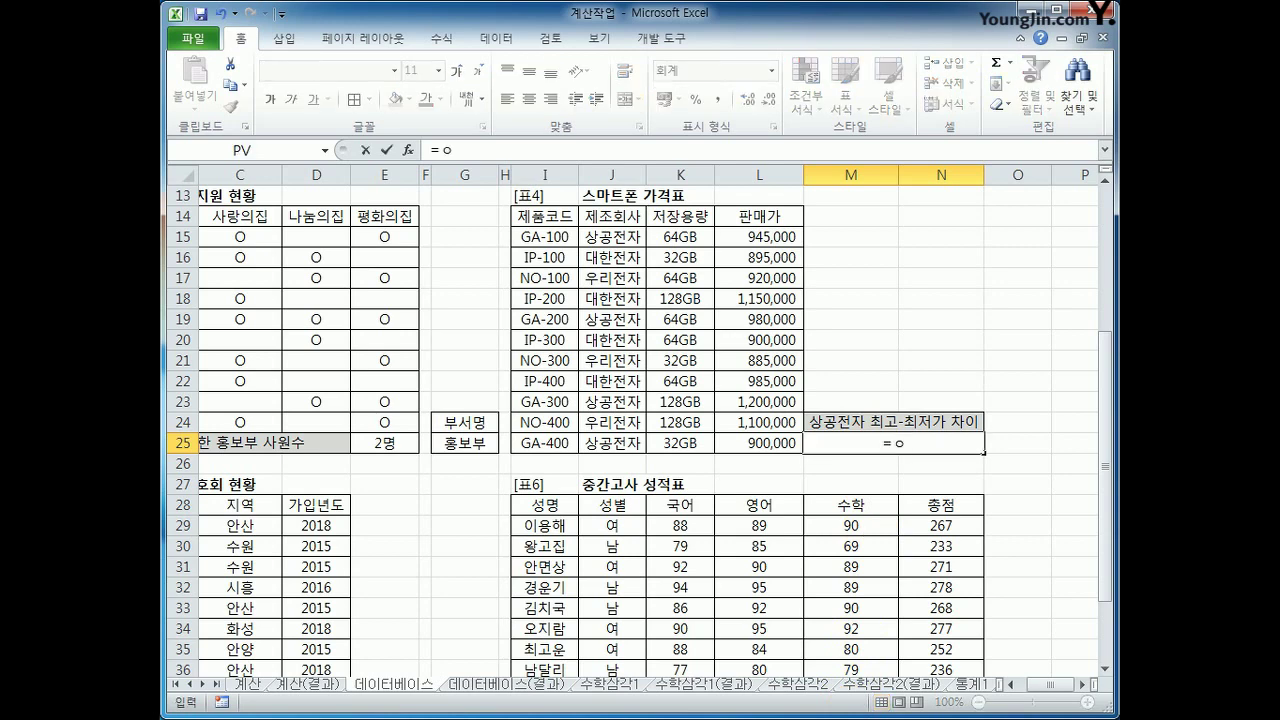
pyautogui.write('x(')
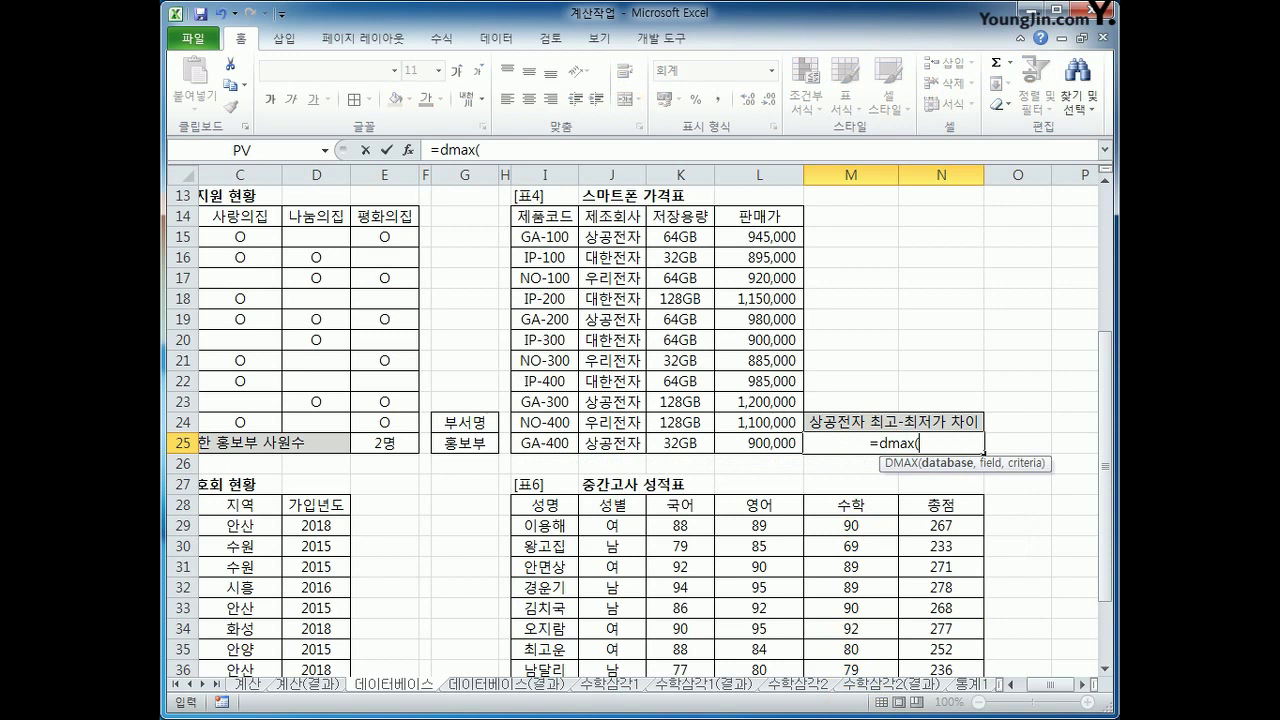
pyautogui.moveTo(543, 215); pyautogui.dragTo(728, 446)
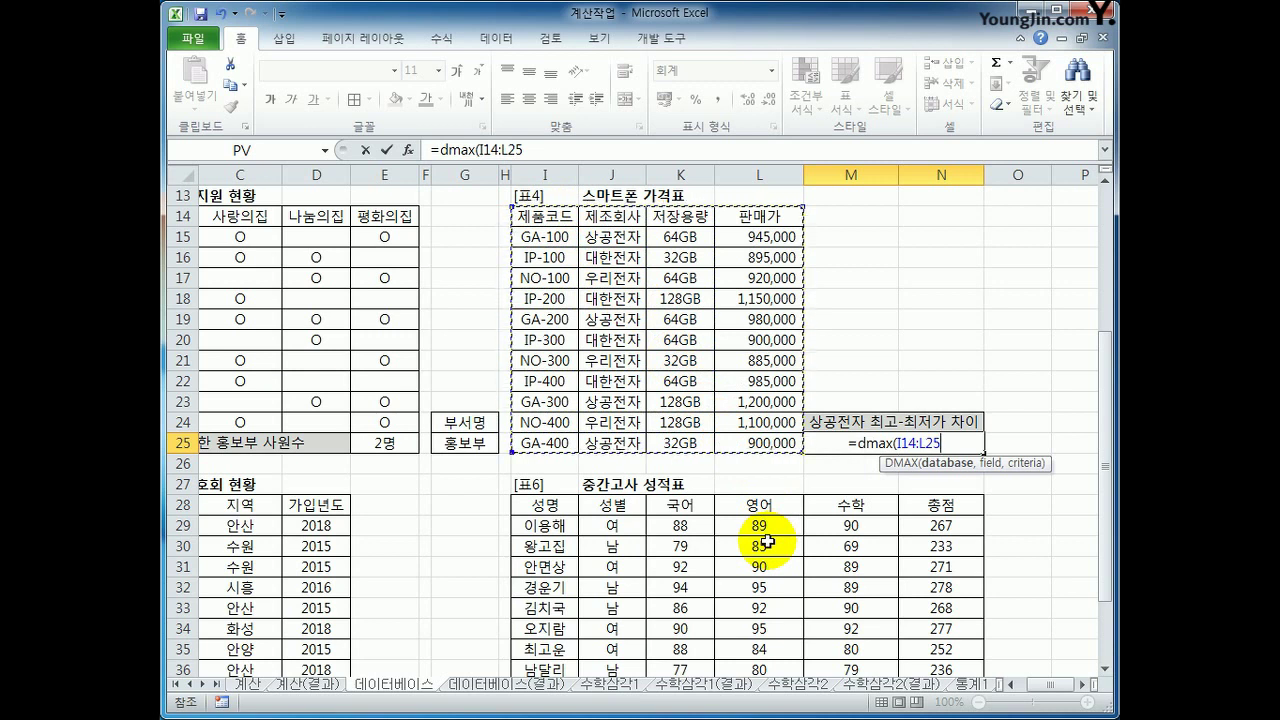
pyautogui.write(',')
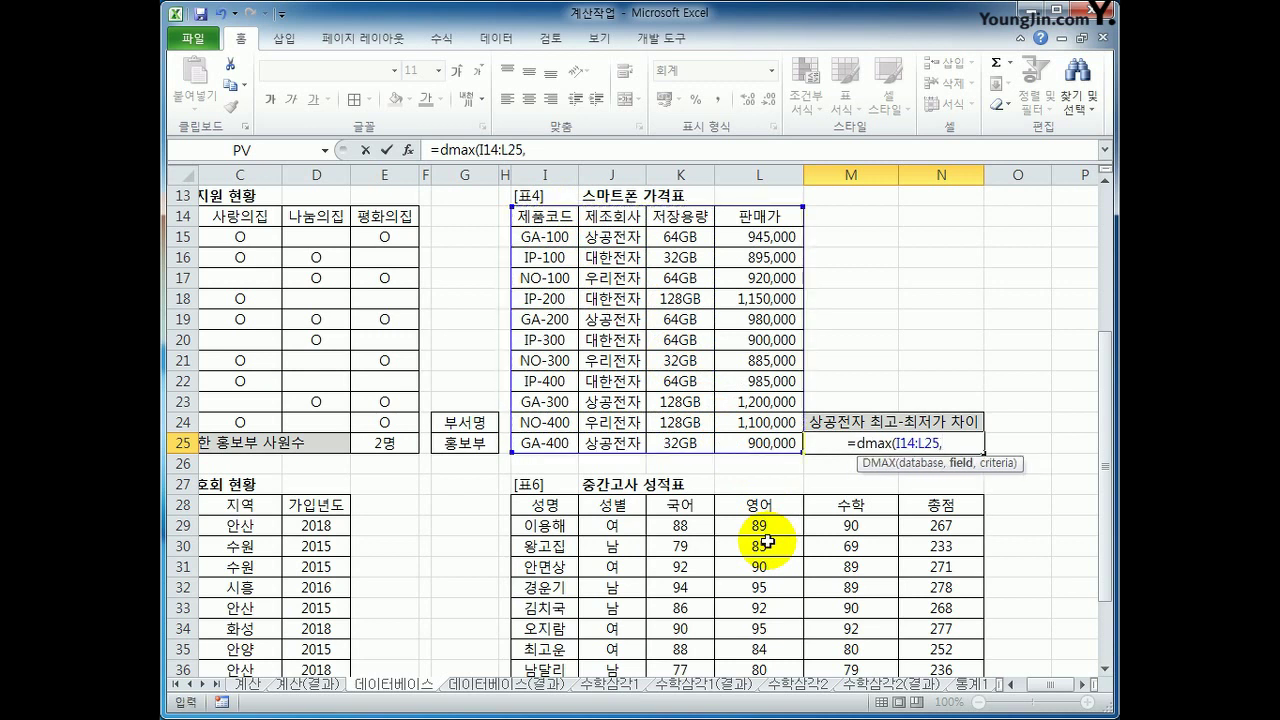
# Step: Add the 판매가 header L14 as field and J14:J15 as criteria to the DMAX formula, then enter it
pyautogui.click(756, 215)
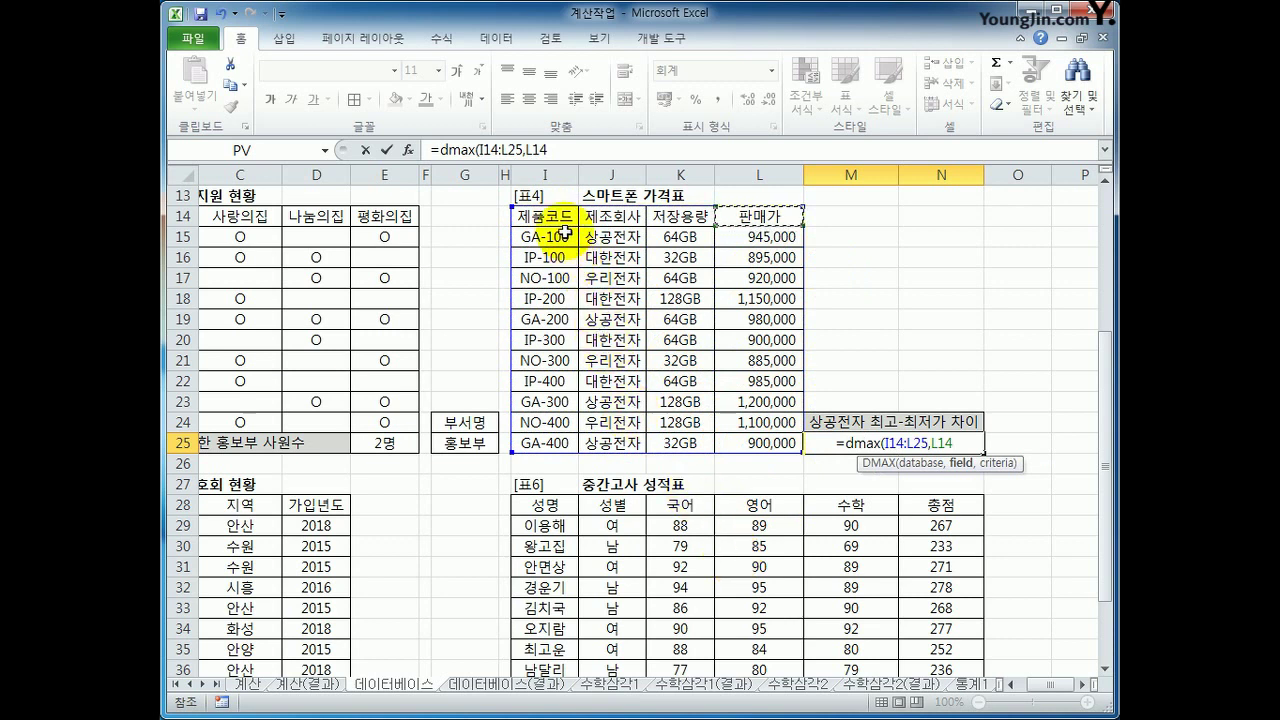
pyautogui.write(',')
pyautogui.moveTo(612, 218); pyautogui.dragTo(614, 240)
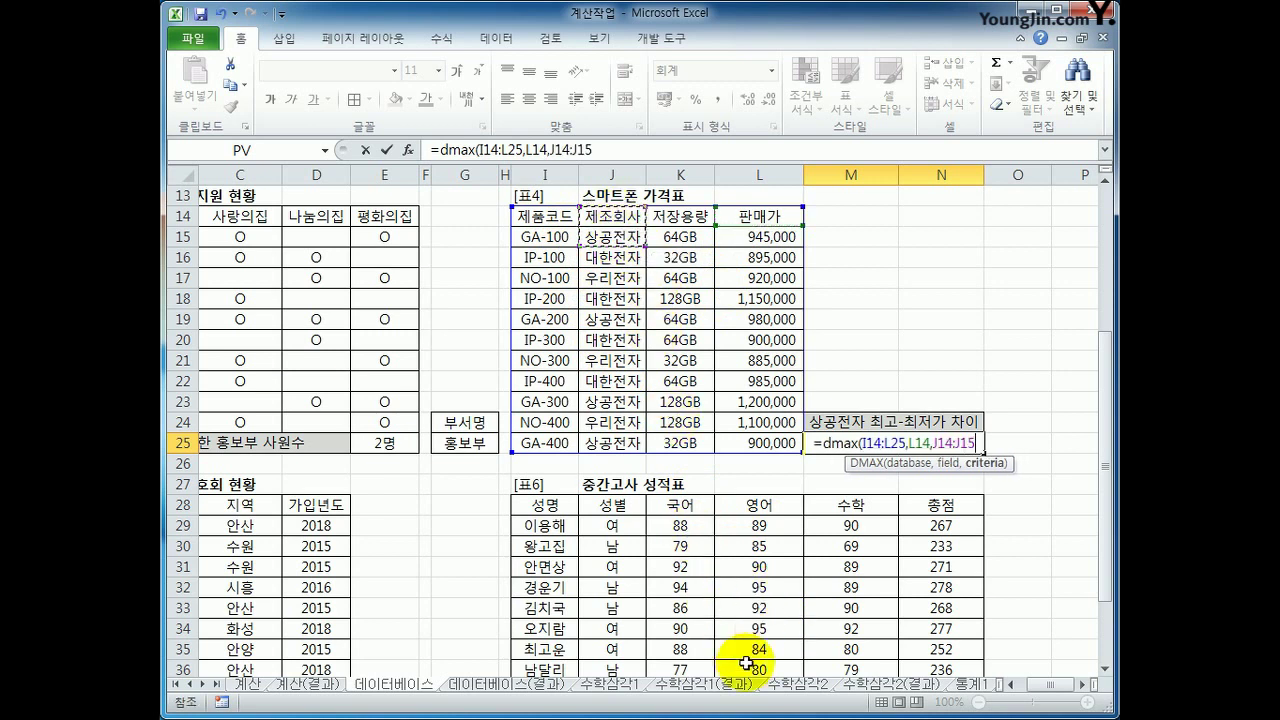
pyautogui.write(')')
pyautogui.press('Return')
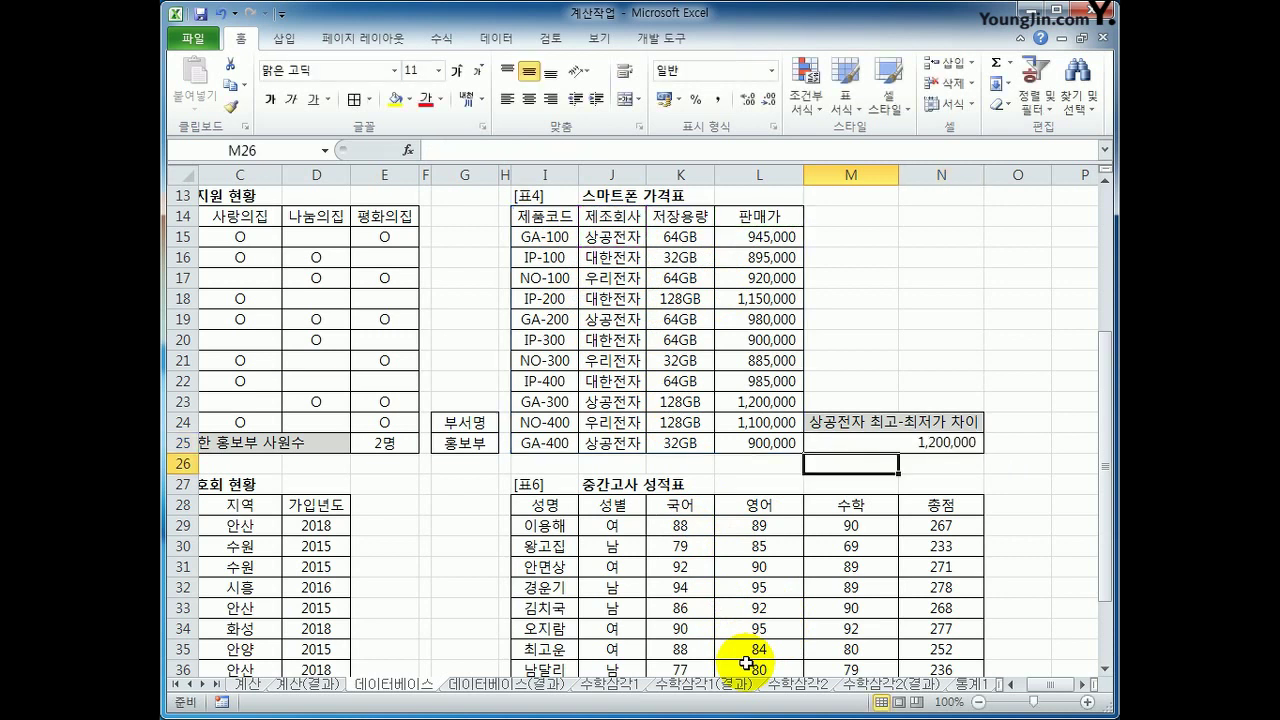
# Step: Extend the M25 formula by subtracting a DMIN function with I14:L25 as its database
pyautogui.click(858, 444)
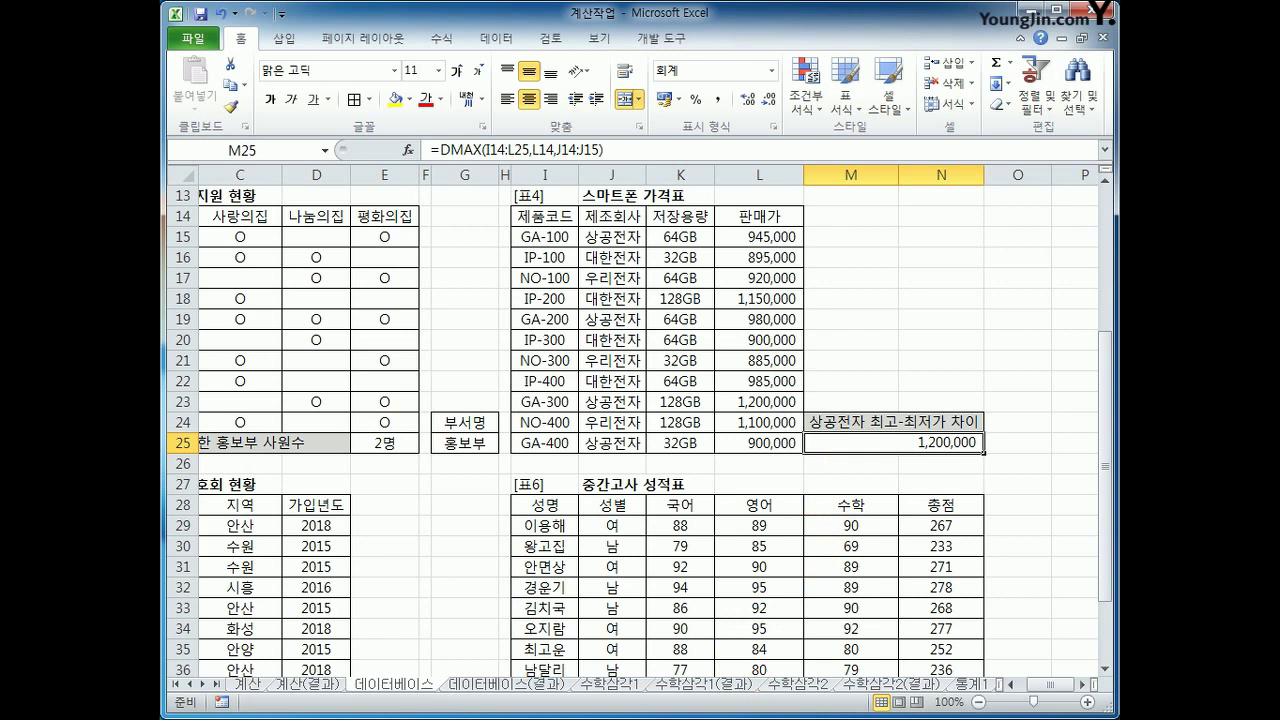
pyautogui.click(644, 148)
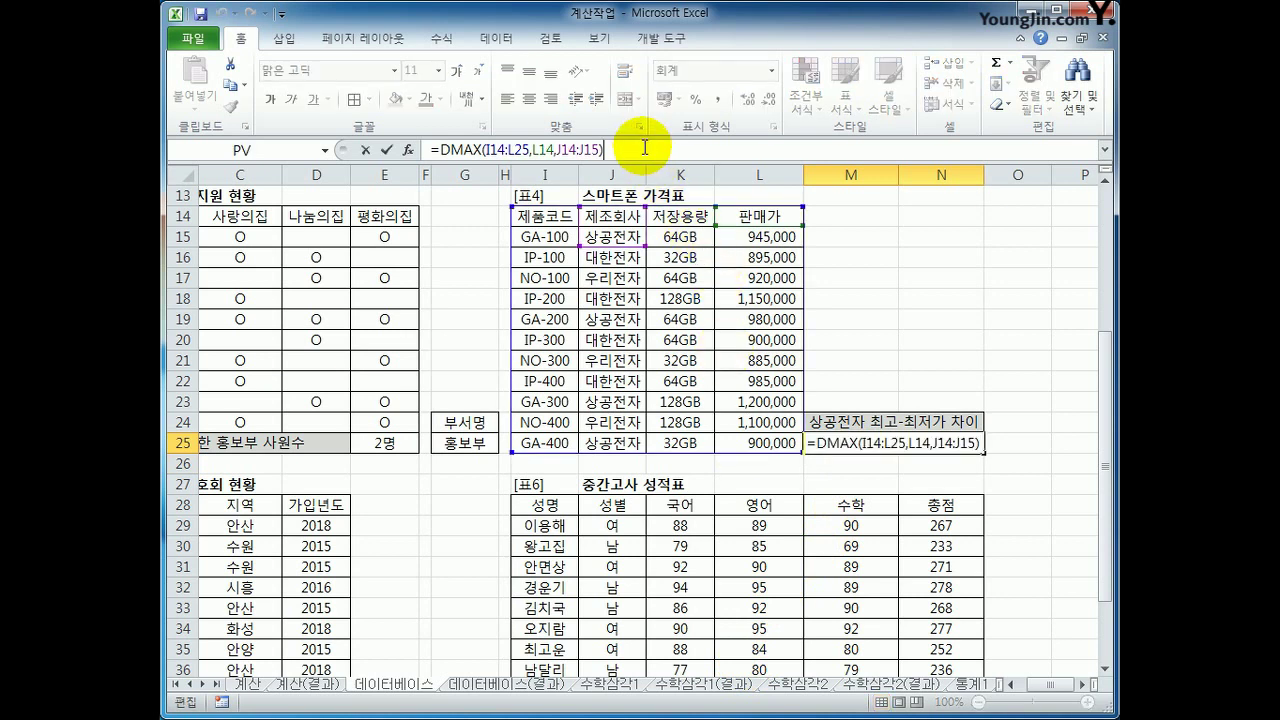
pyautogui.write('-')
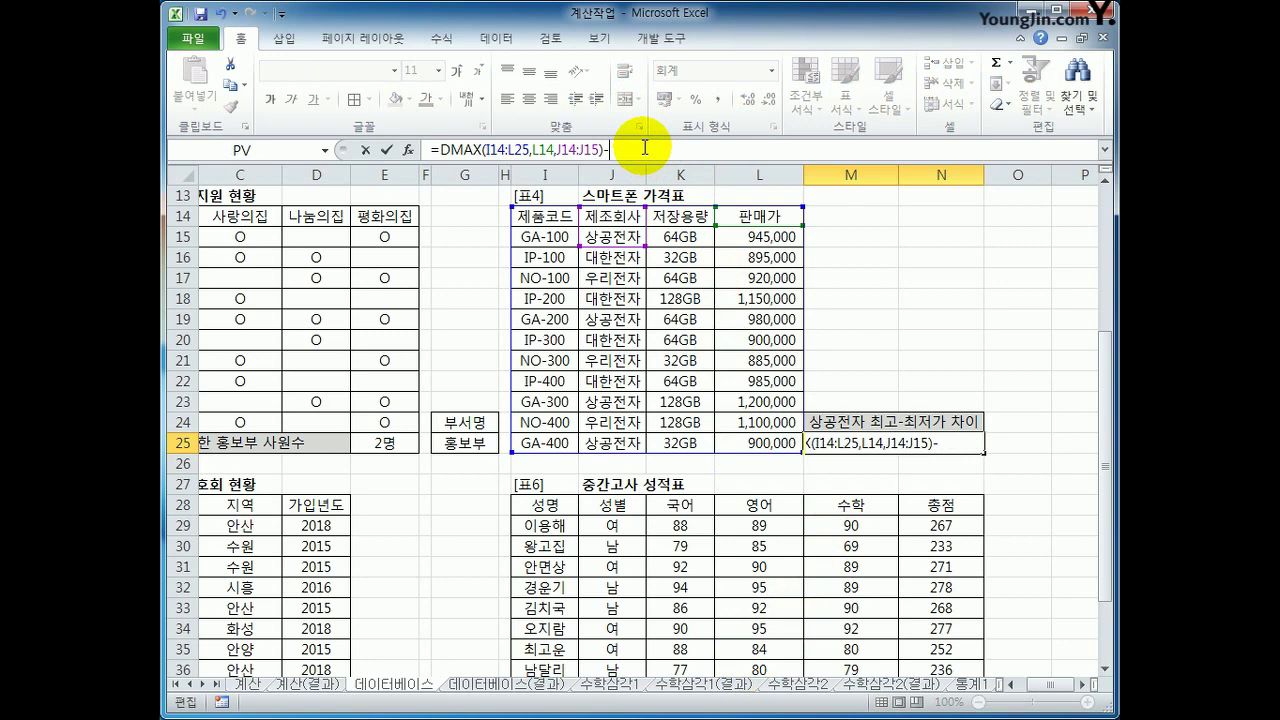
pyautogui.write('dmin(')
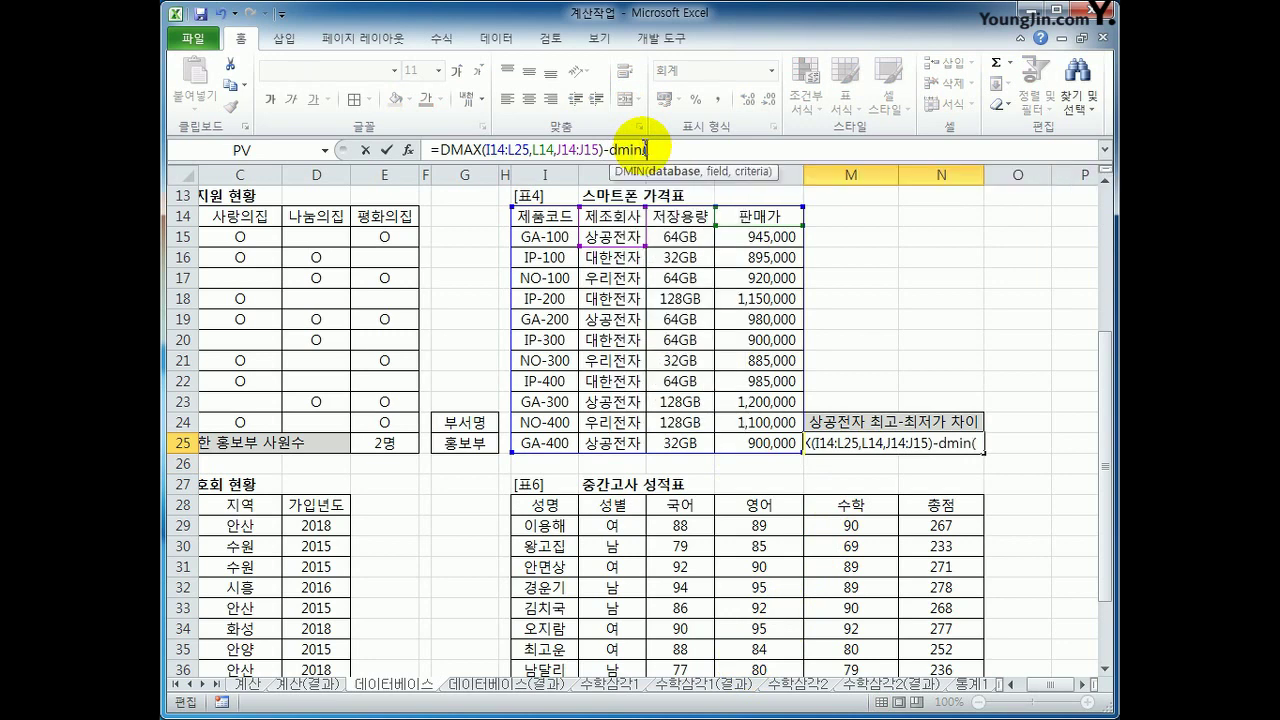
pyautogui.moveTo(530, 218); pyautogui.dragTo(762, 440)
pyautogui.write(',')
# Step: Give the DMIN function the field L14 and criteria J14:J15, and enter the completed formula in M25
pyautogui.click(773, 218)
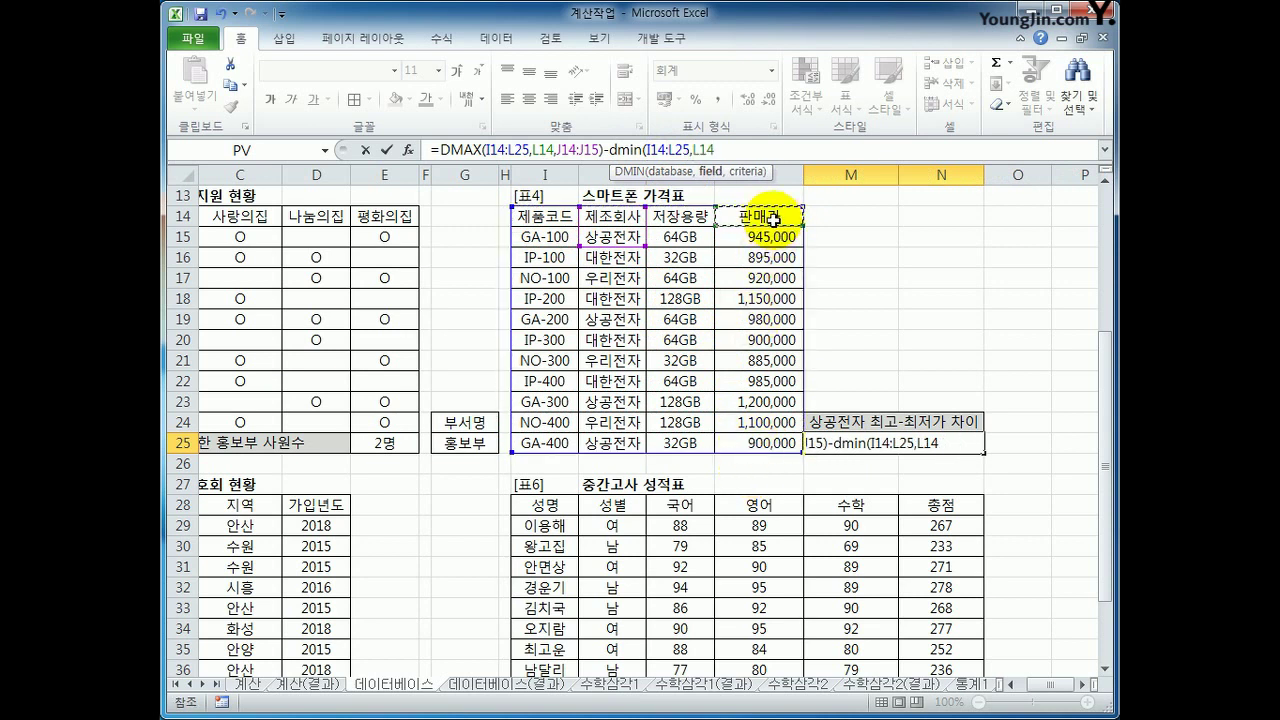
pyautogui.write(',')
pyautogui.moveTo(612, 216); pyautogui.dragTo(612, 237)
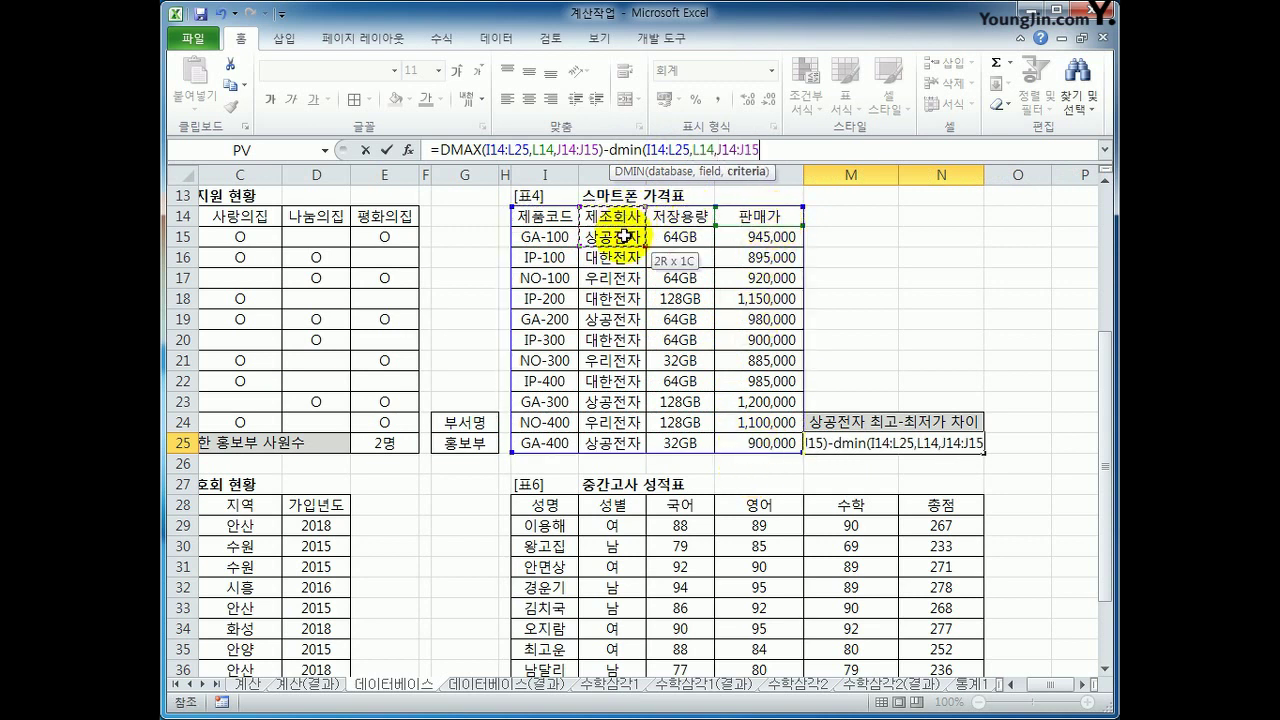
pyautogui.write(')')
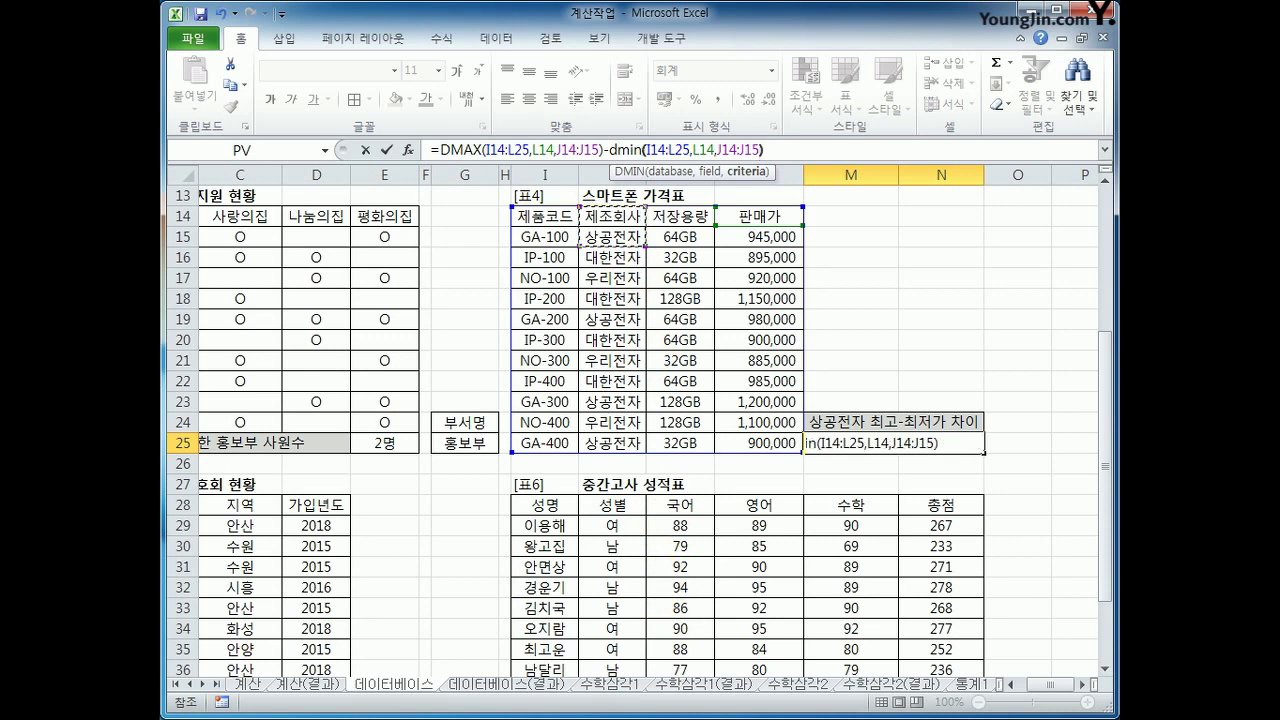
pyautogui.press('Return')
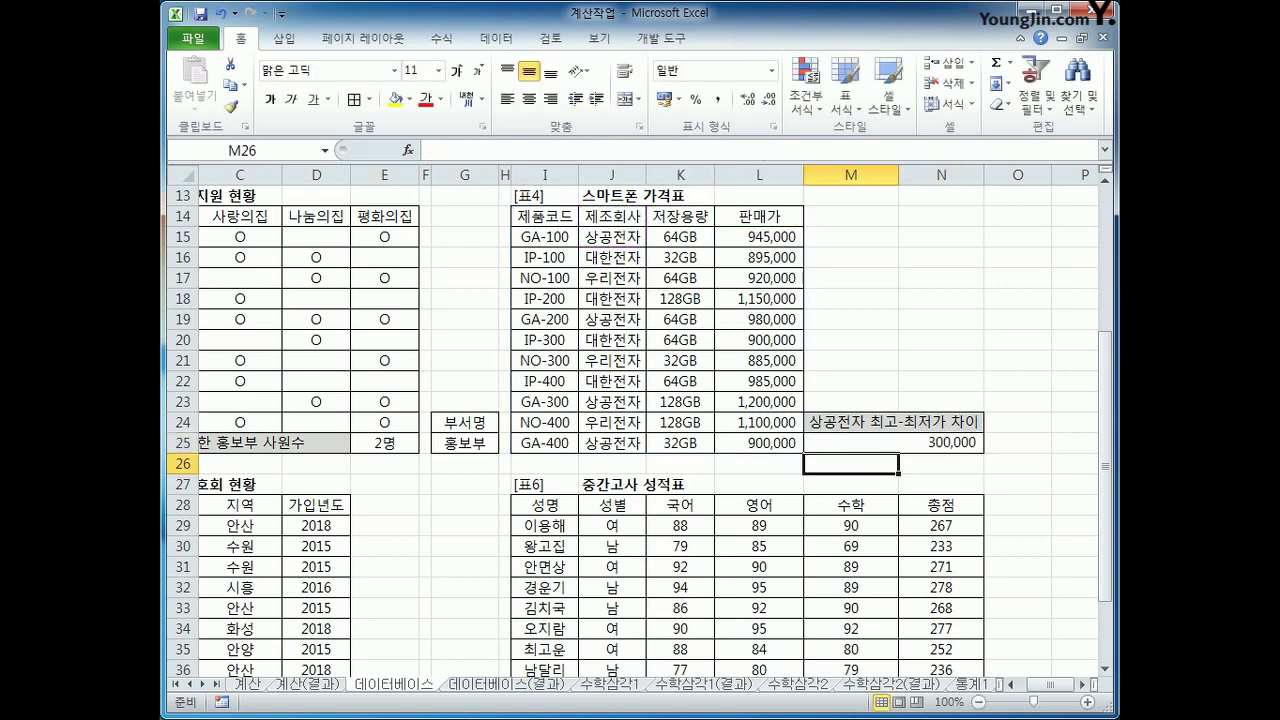
pyautogui.click(905, 443)
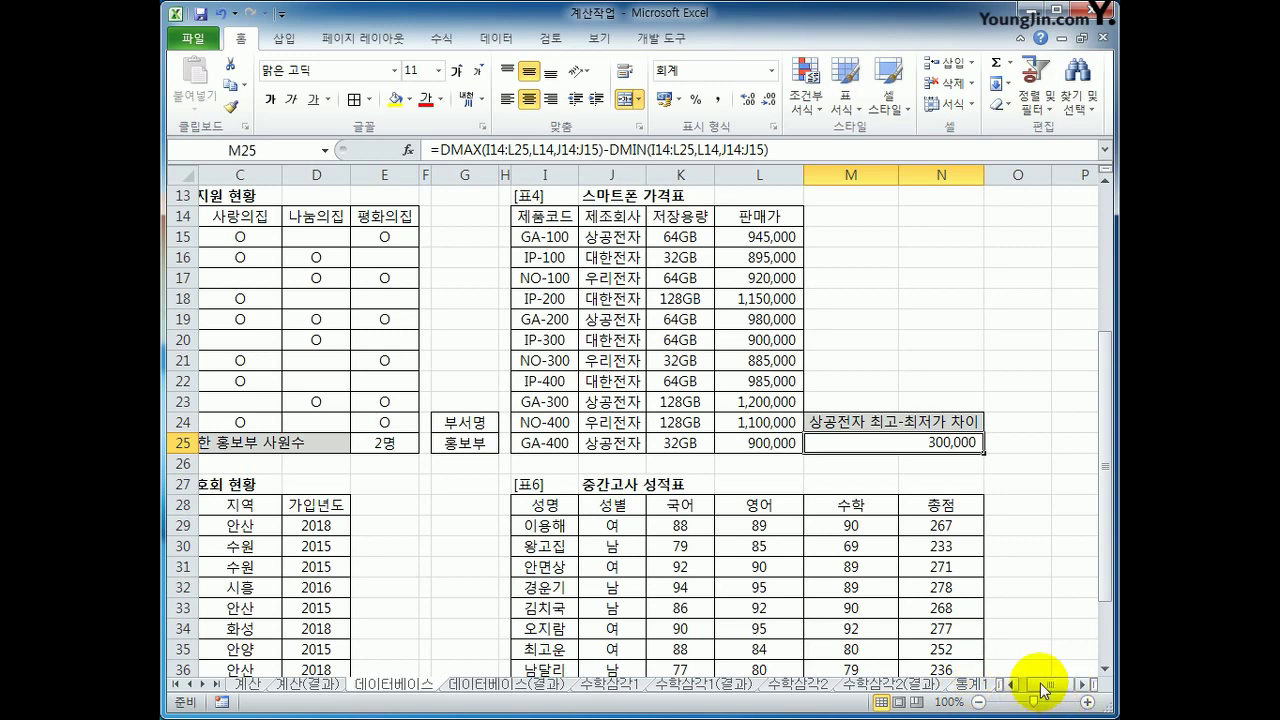
# Step: Examine the 표5 range, its 안산 entry under 지역 and the 안산 회원수 result cell D39
pyautogui.moveTo(1040, 690); pyautogui.dragTo(971, 663)
pyautogui.scroll(-3, 263, 537)
pyautogui.click(465, 551)
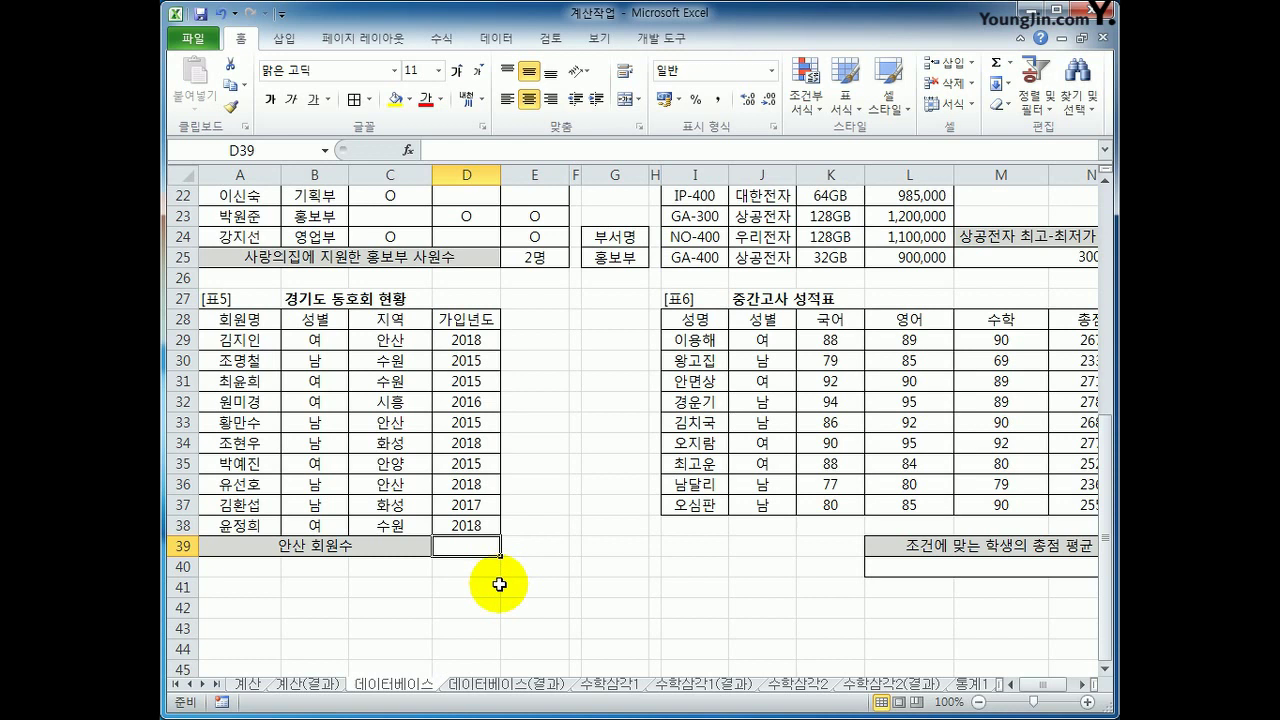
pyautogui.moveTo(232, 322); pyautogui.dragTo(450, 520)
pyautogui.click(462, 524)
pyautogui.click(469, 551)
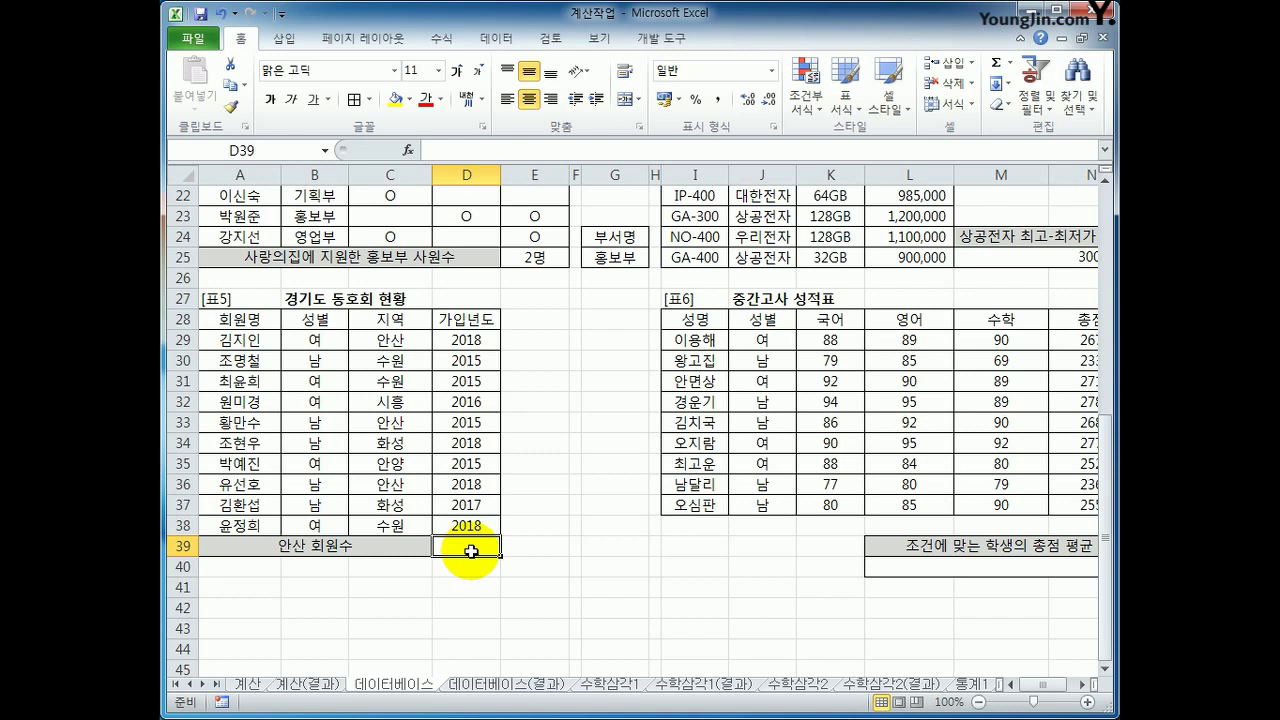
pyautogui.click(406, 338)
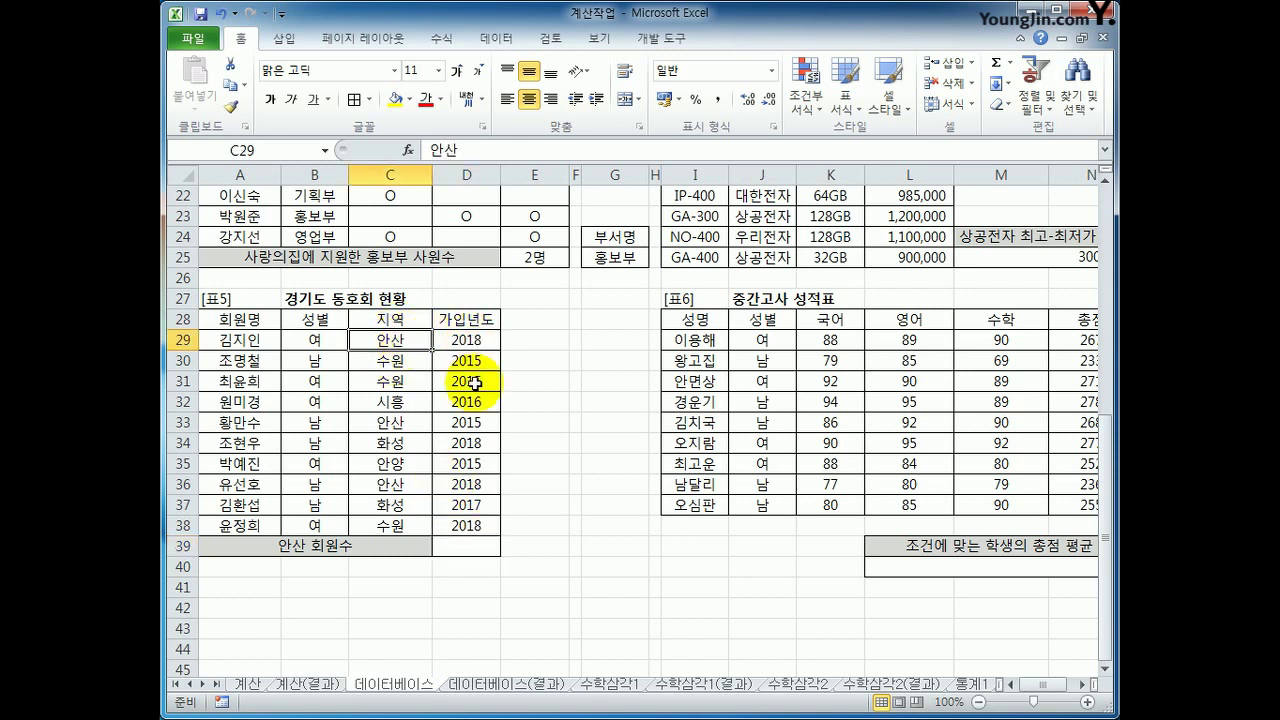
# Step: Start a DCOUNT formula in D39 with the 표5 range A28:D38 as its database
pyautogui.click(460, 549)
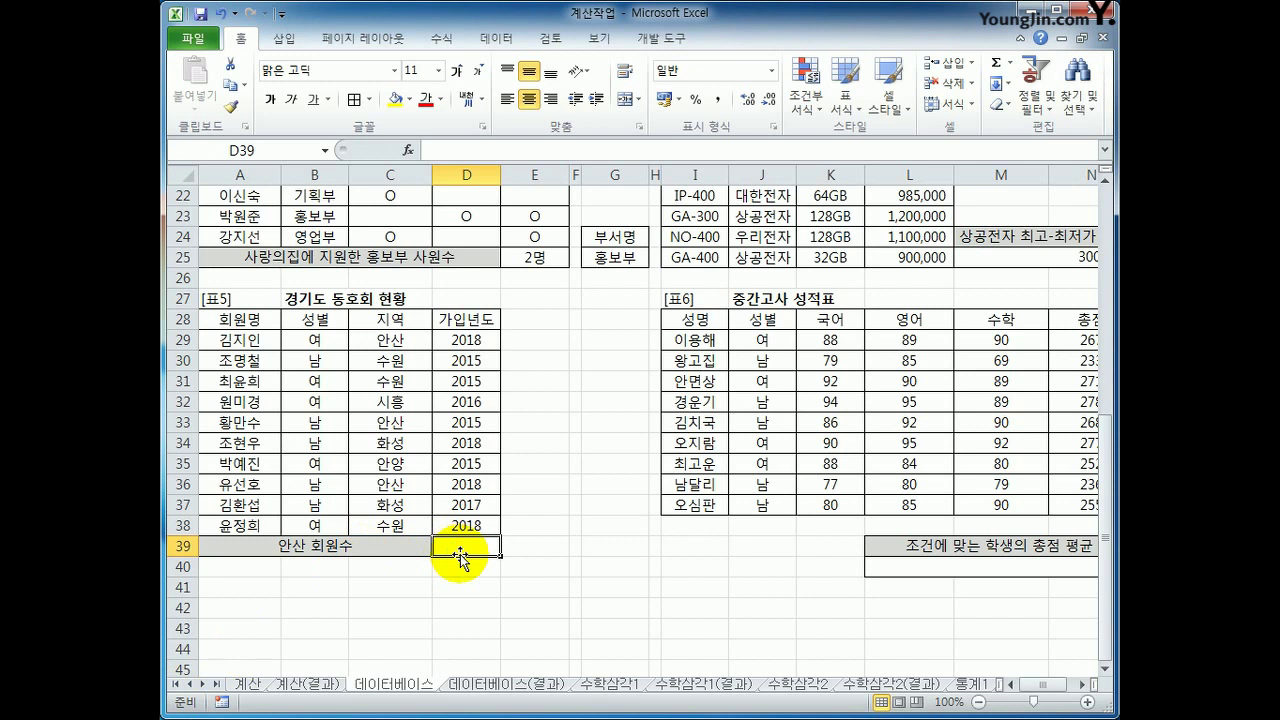
pyautogui.write('=da')
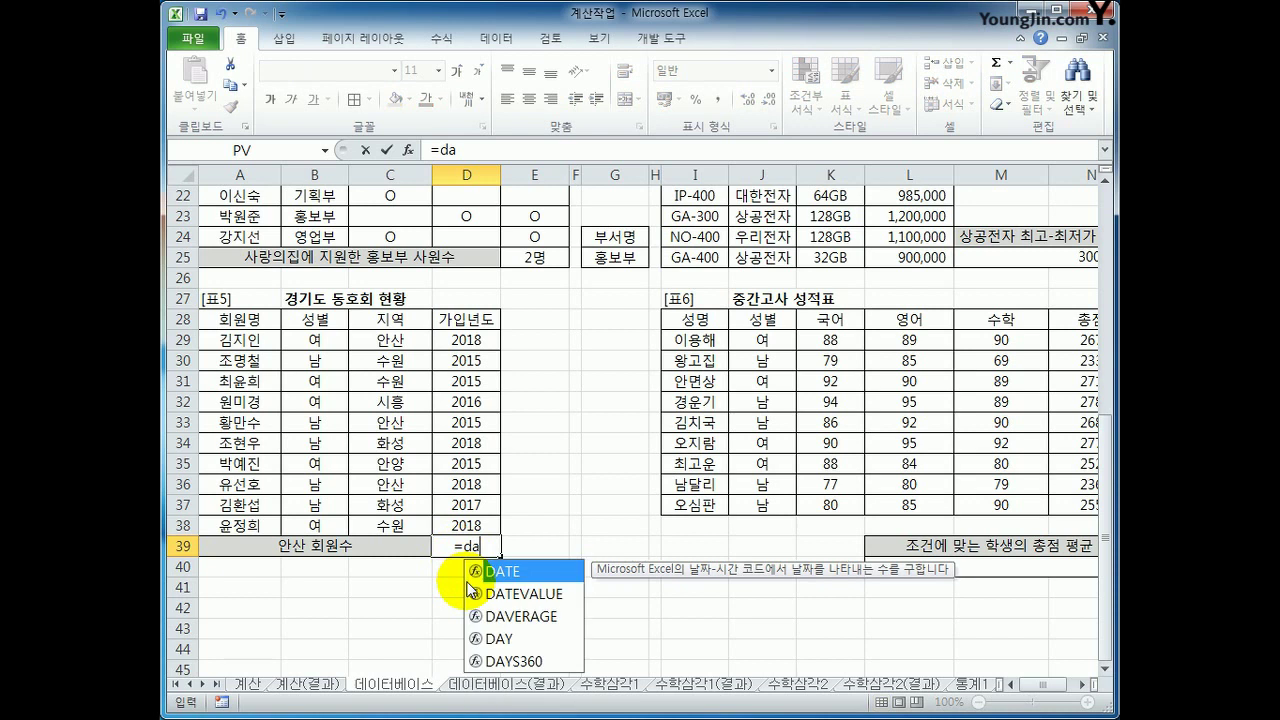
pyautogui.press('BackSpace')
pyautogui.write('c')
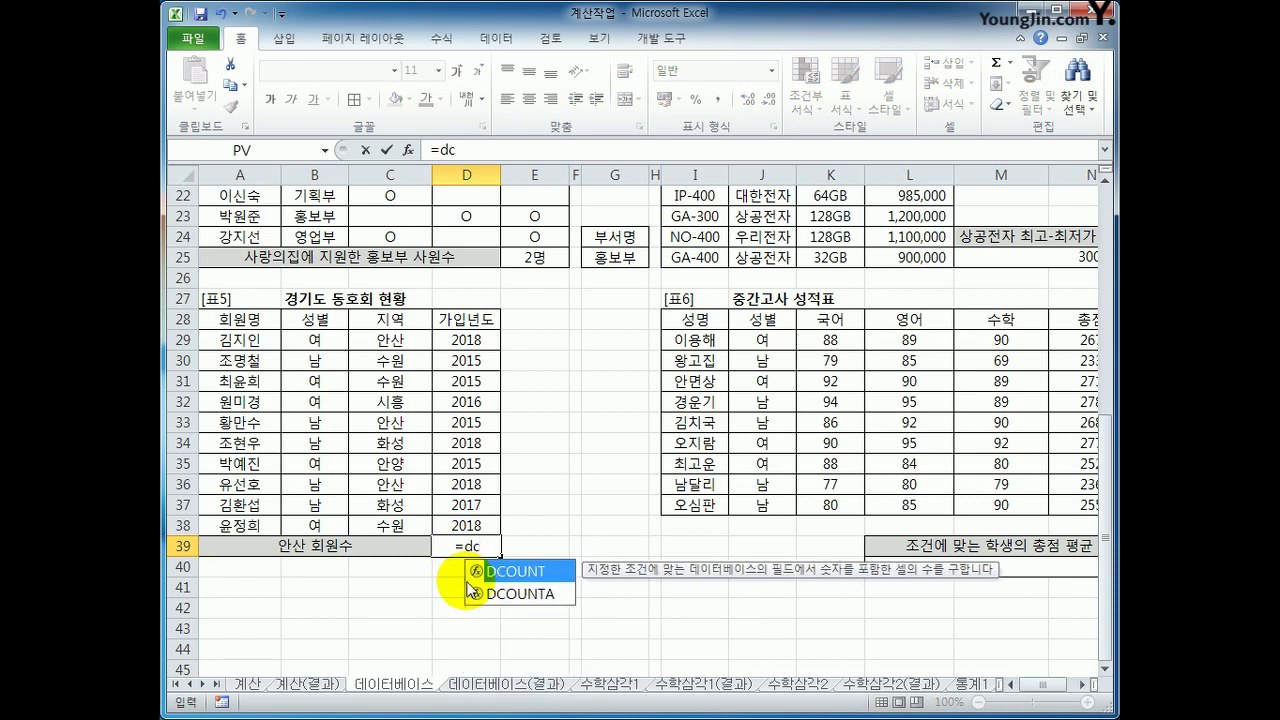
pyautogui.press('Tab')
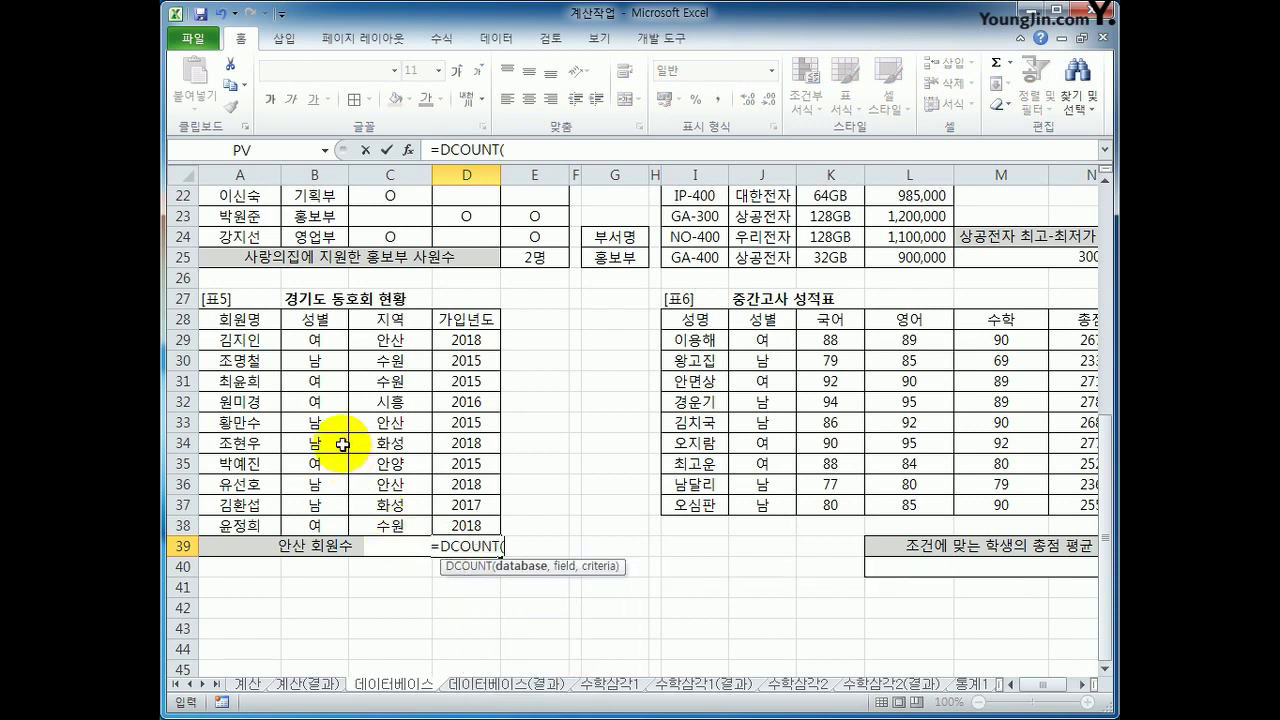
pyautogui.moveTo(238, 319); pyautogui.dragTo(442, 522)
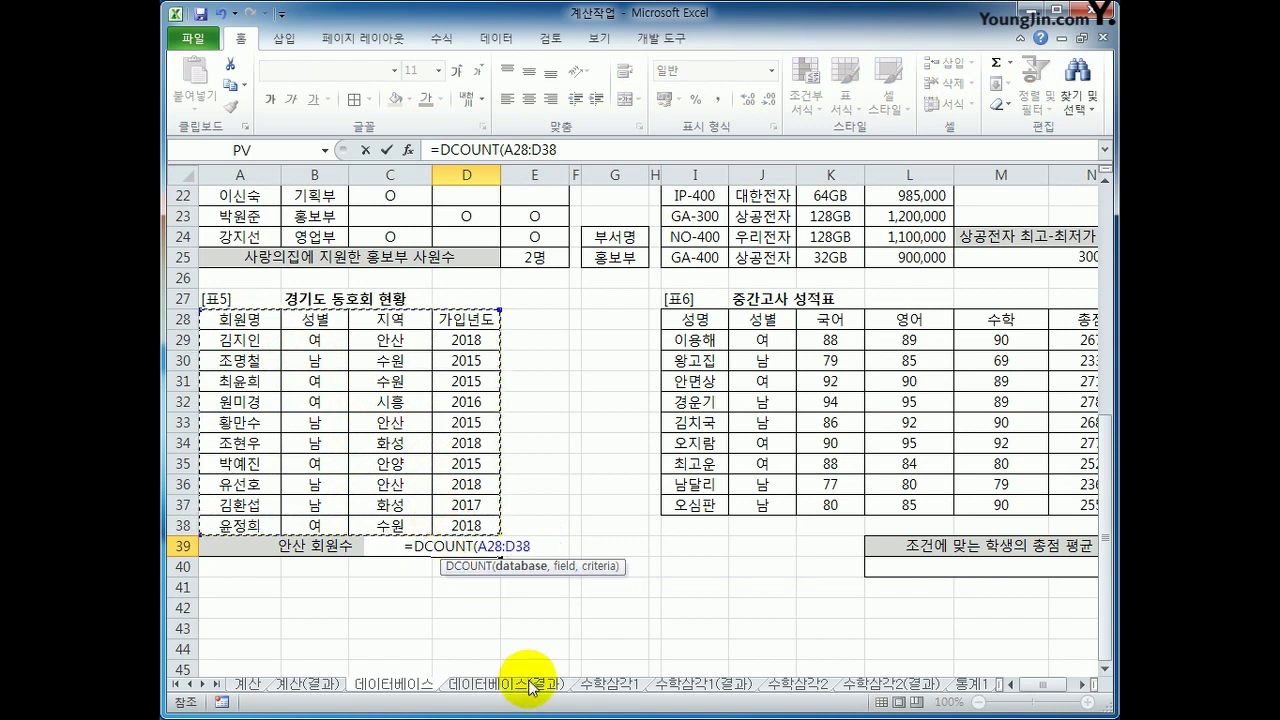
# Step: Give the DCOUNT function the field D28 and criteria C28:C29, append &"명", and enter the completed formula in D39
pyautogui.write(',')
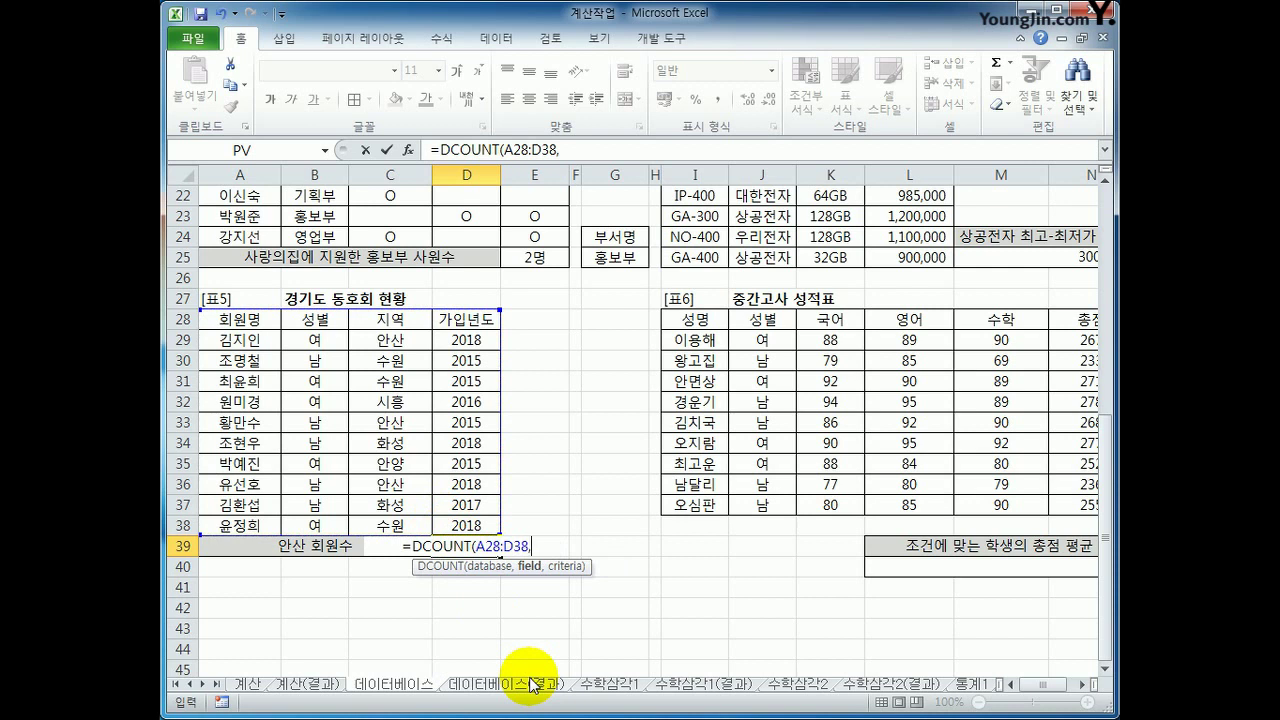
pyautogui.click(485, 318)
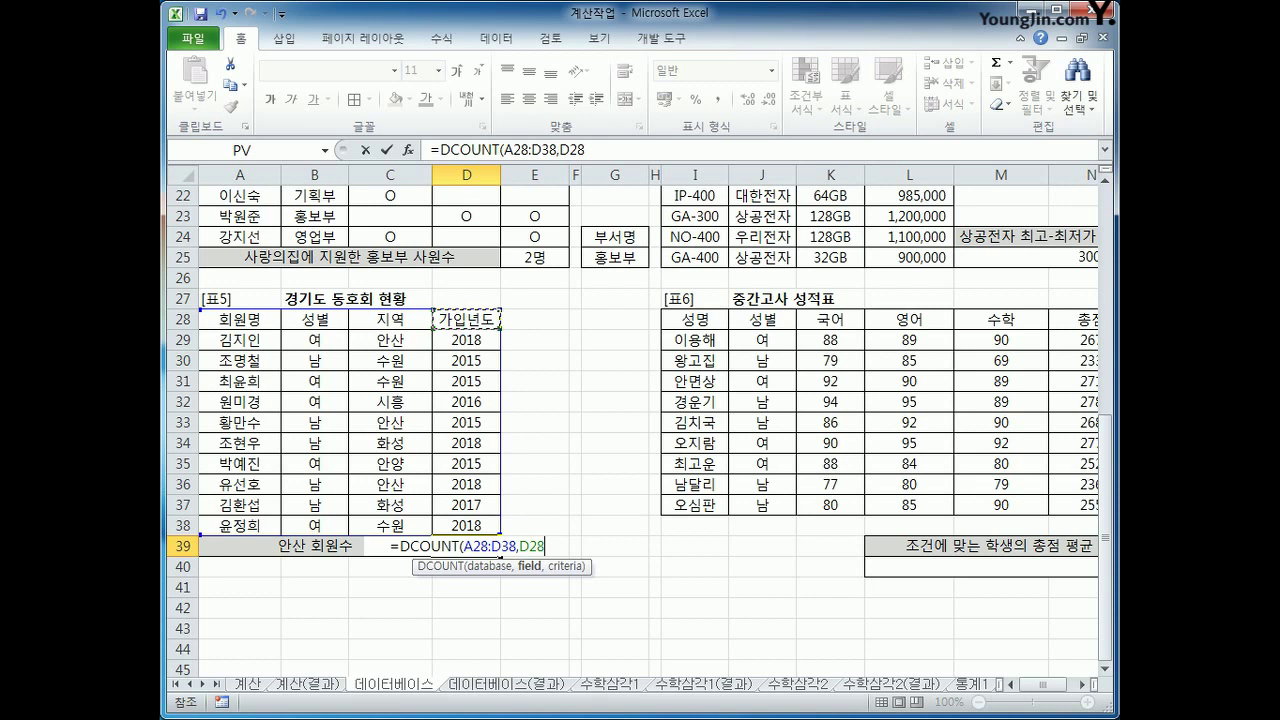
pyautogui.write(',')
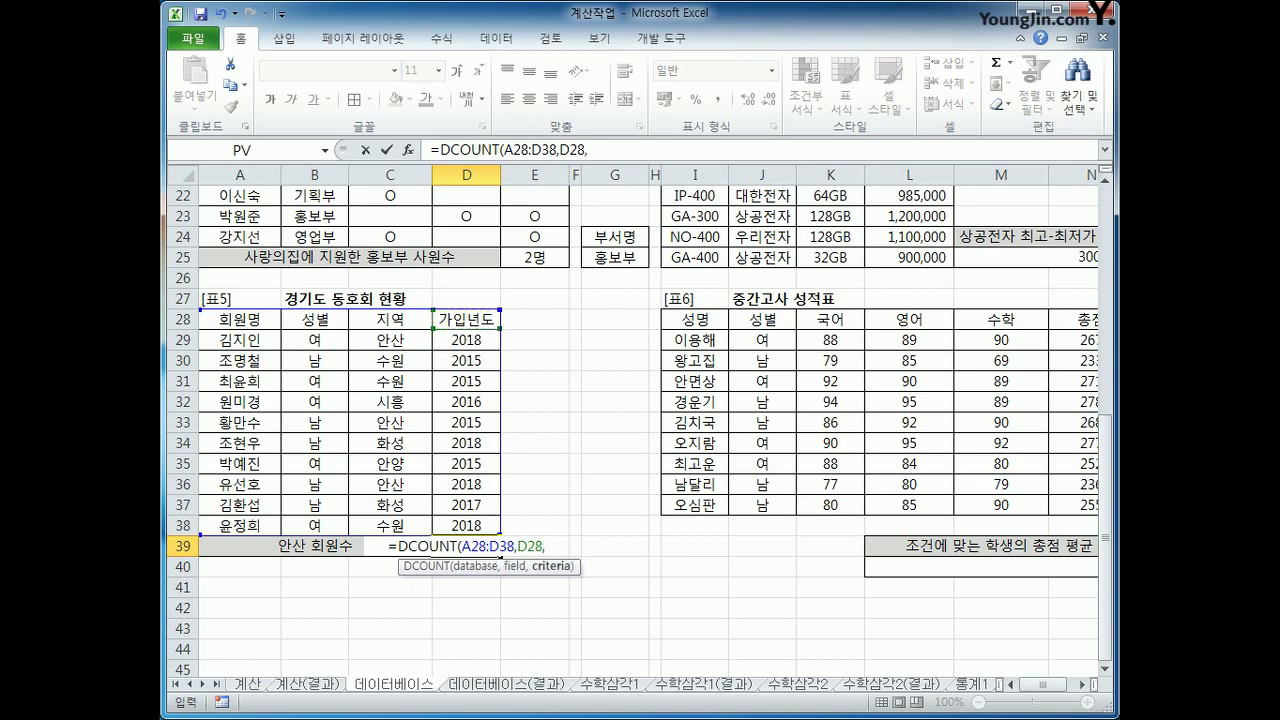
pyautogui.moveTo(392, 309); pyautogui.dragTo(392, 338)
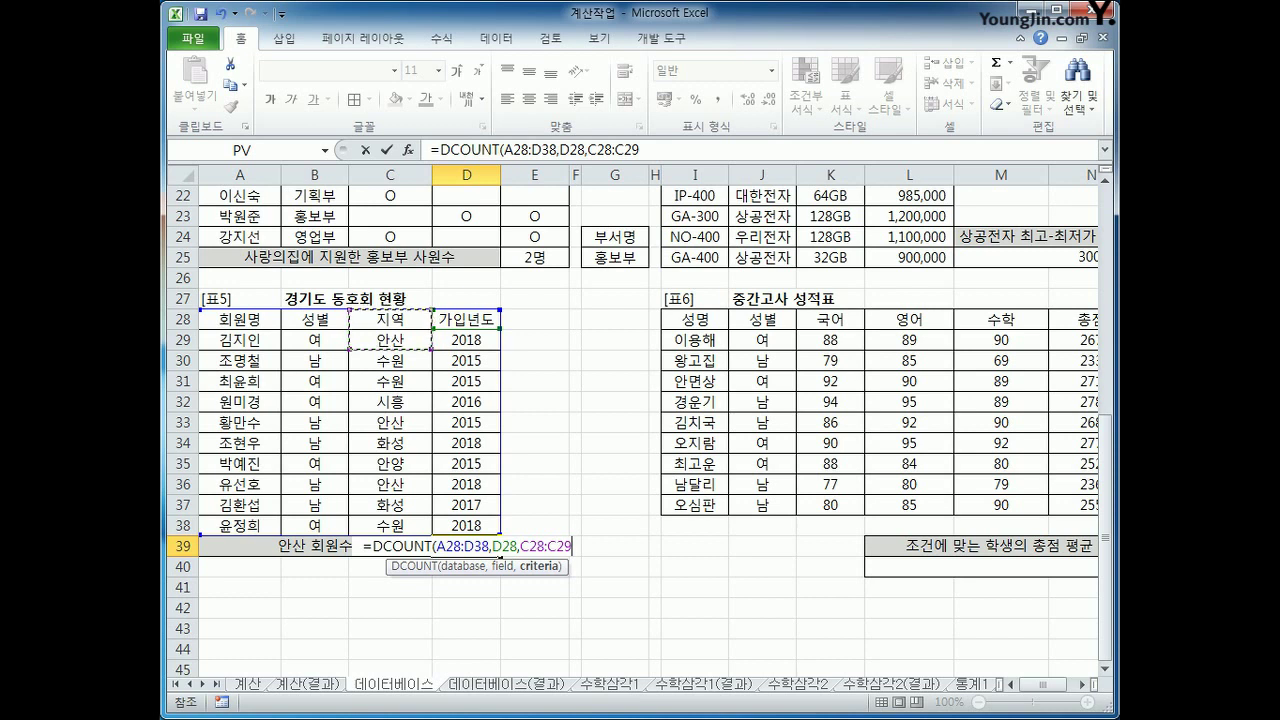
pyautogui.write(')')
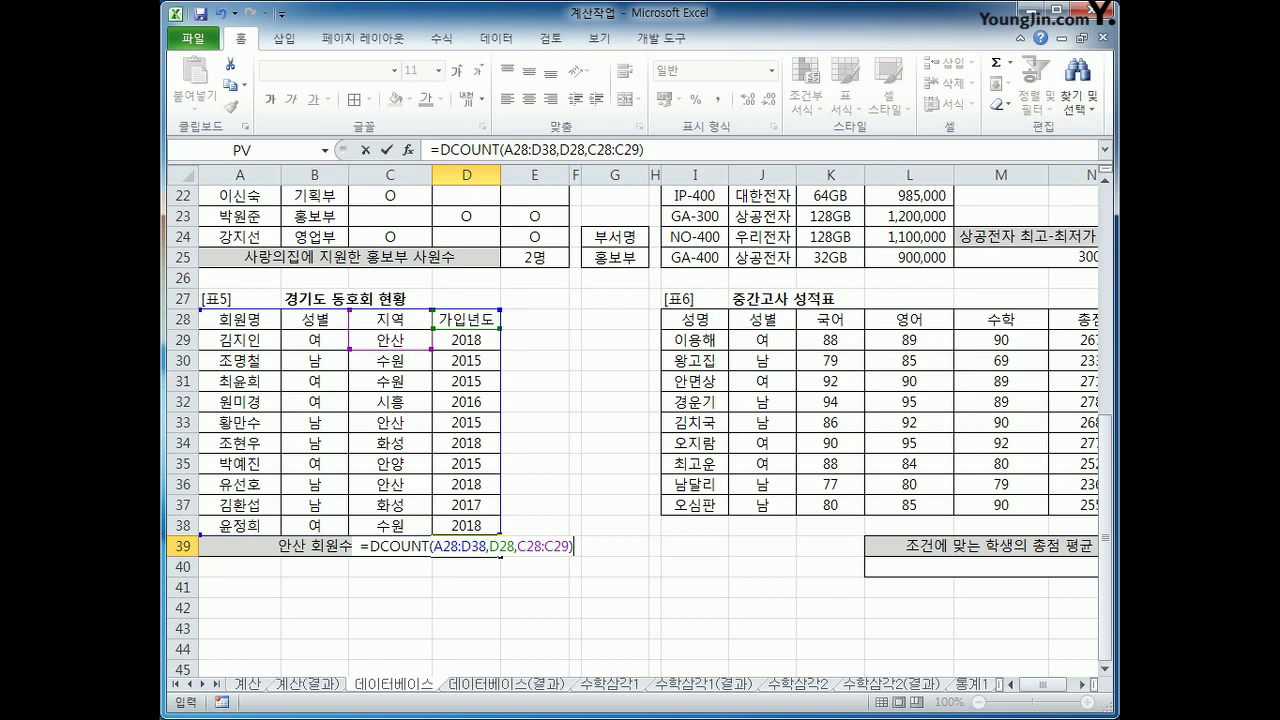
pyautogui.write('&')
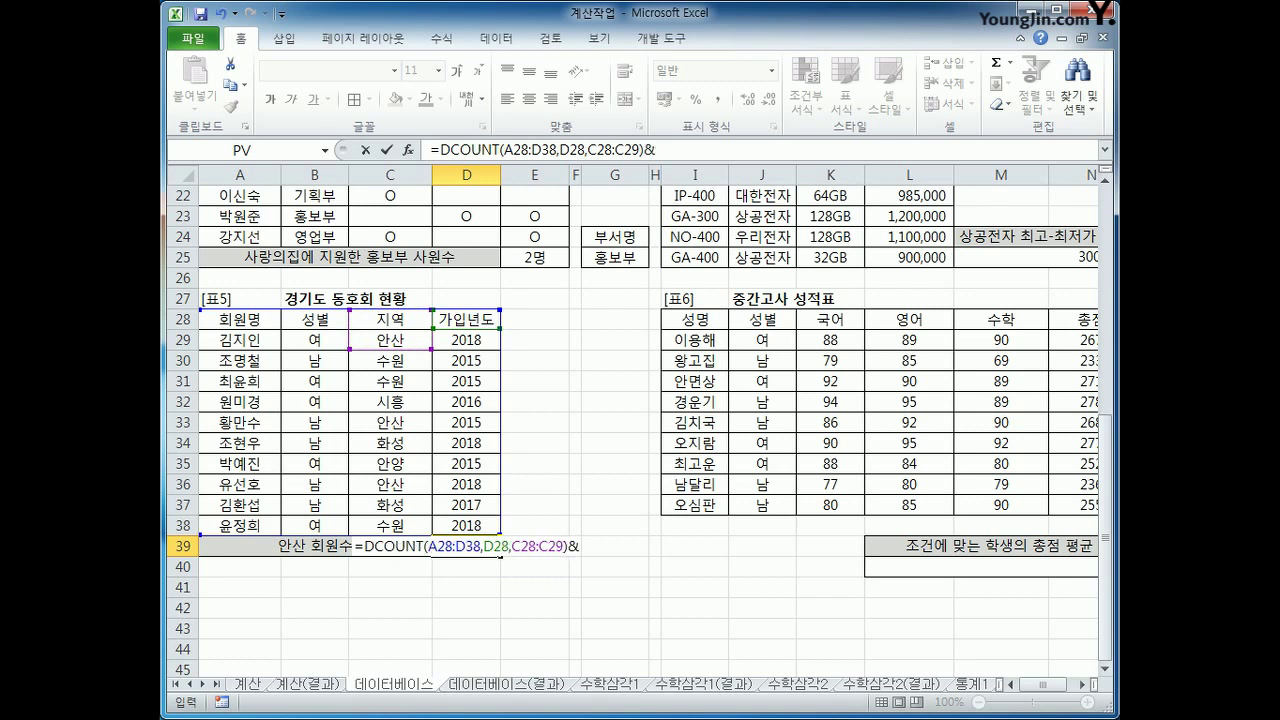
pyautogui.write('"명')
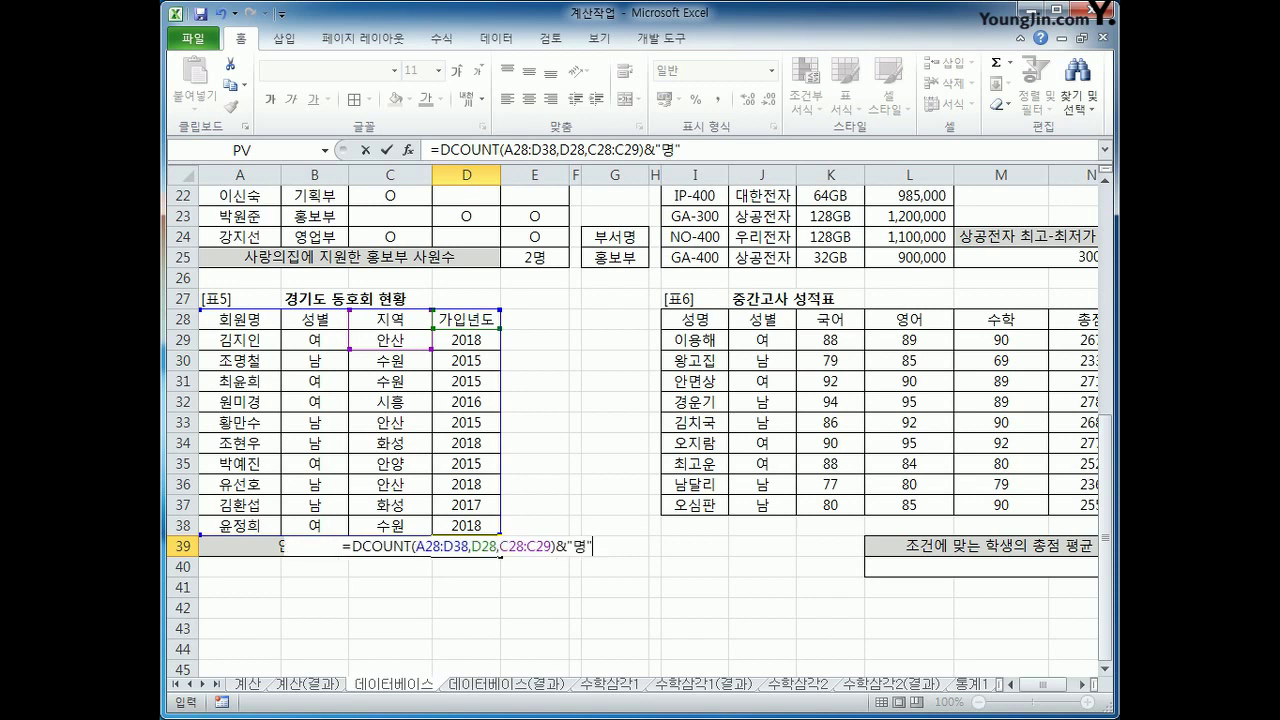
pyautogui.press('Return')
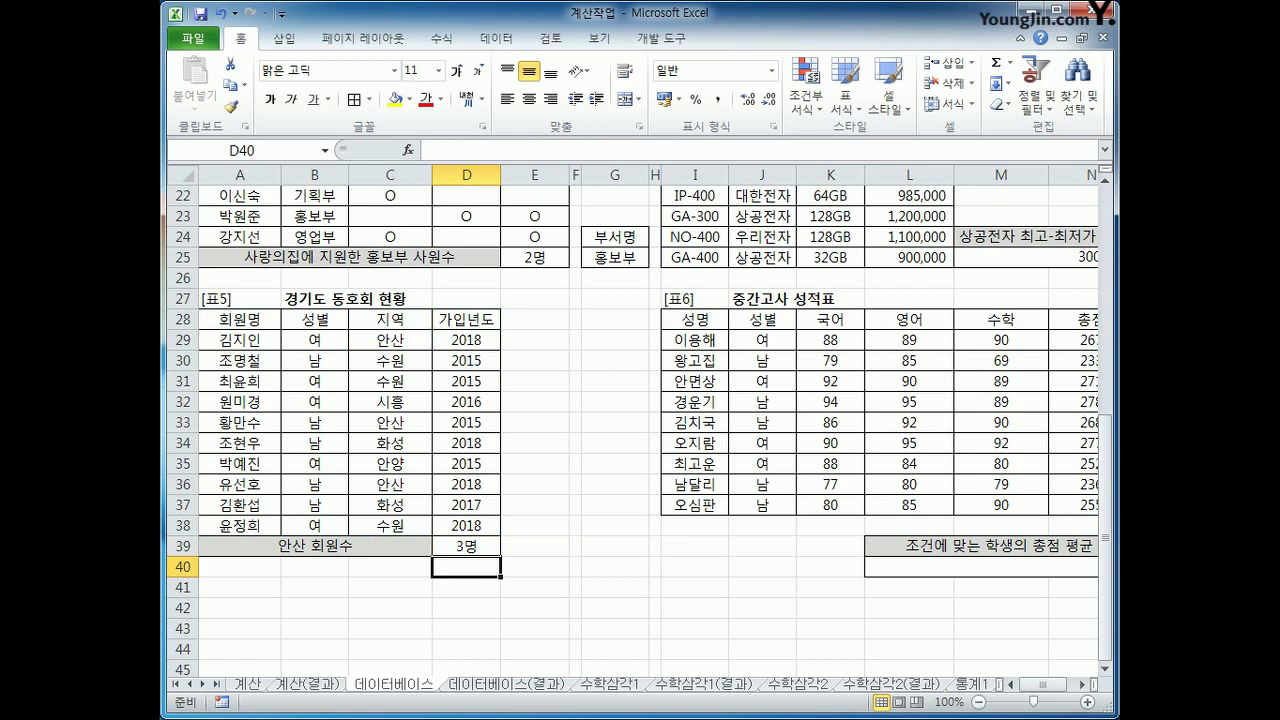
# Step: Check the 안산 entries under 지역 in 표5 against the 안산 회원수 result in D39
pyautogui.click(410, 345)
pyautogui.click(403, 422)
pyautogui.click(405, 484)
pyautogui.click(462, 546)
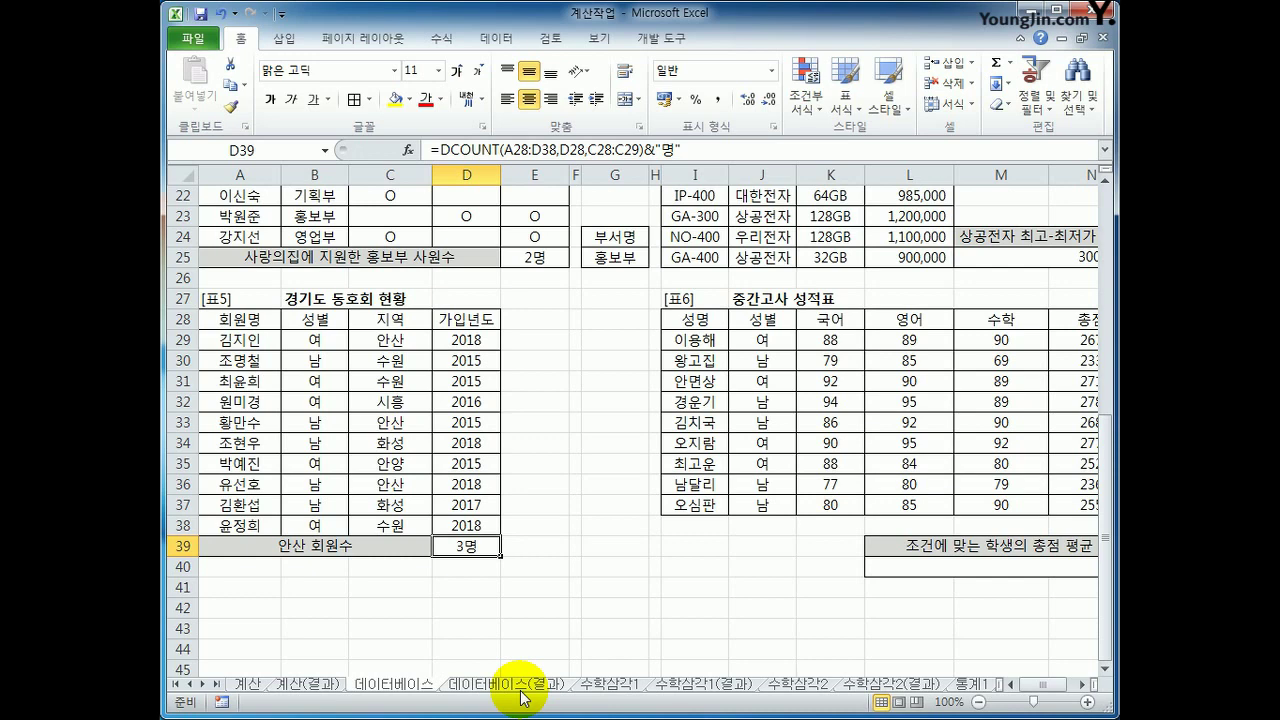
# Step: Copy the 표6 header 성별 and the value 남 into I39:I40 as the first criterion
pyautogui.click(1081, 684)
pyautogui.click(1081, 684)
pyautogui.click(924, 576)
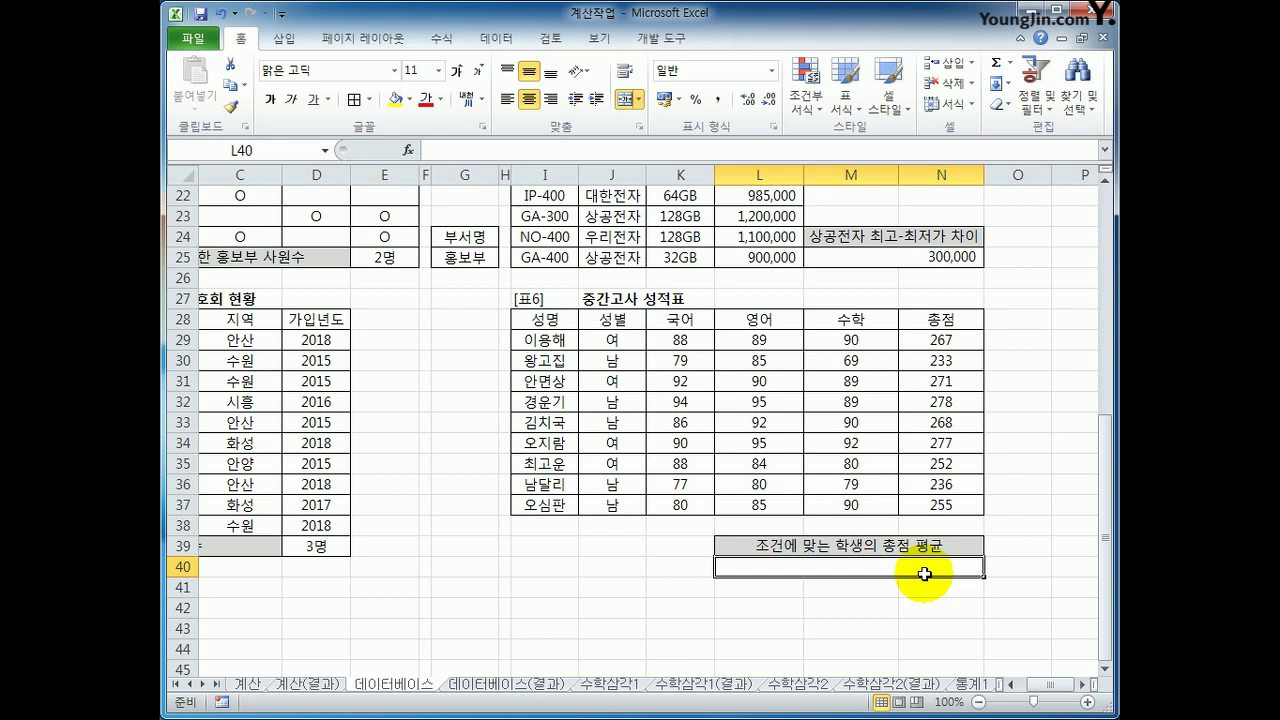
pyautogui.click(555, 548)
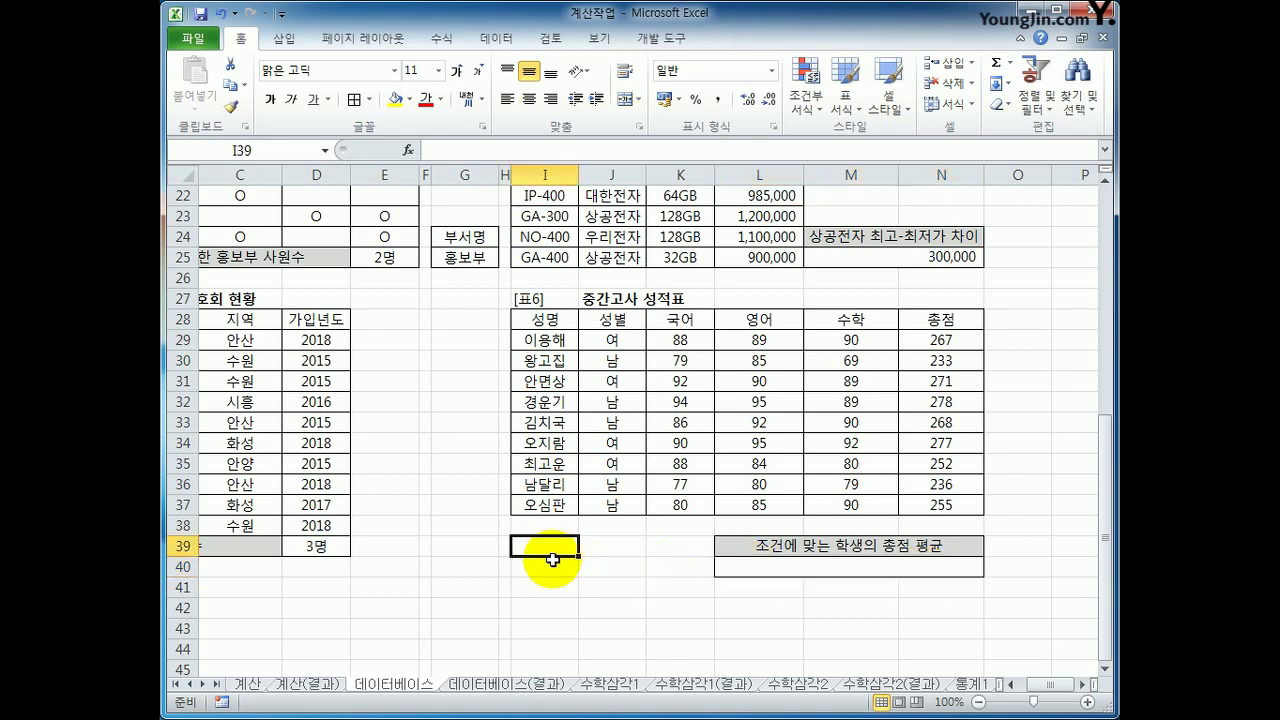
pyautogui.click(619, 319)
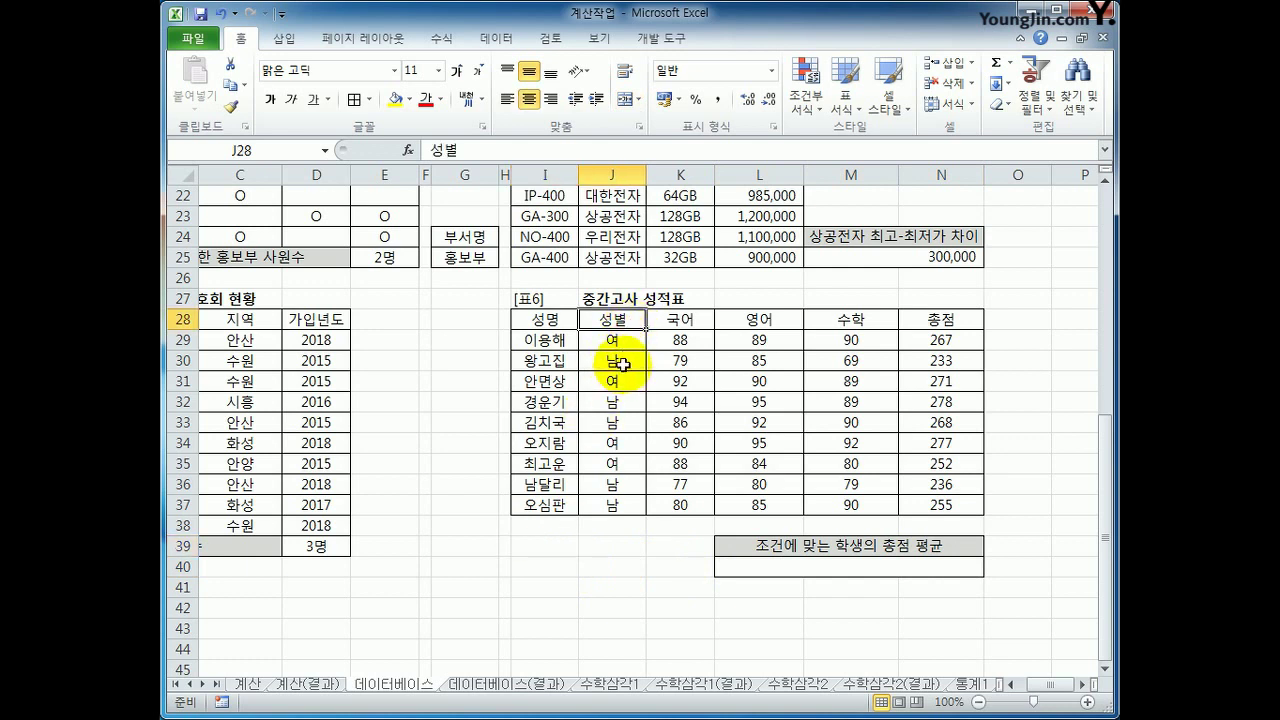
pyautogui.keyDown('ctrl'); pyautogui.click(622, 364); pyautogui.keyUp('ctrl')
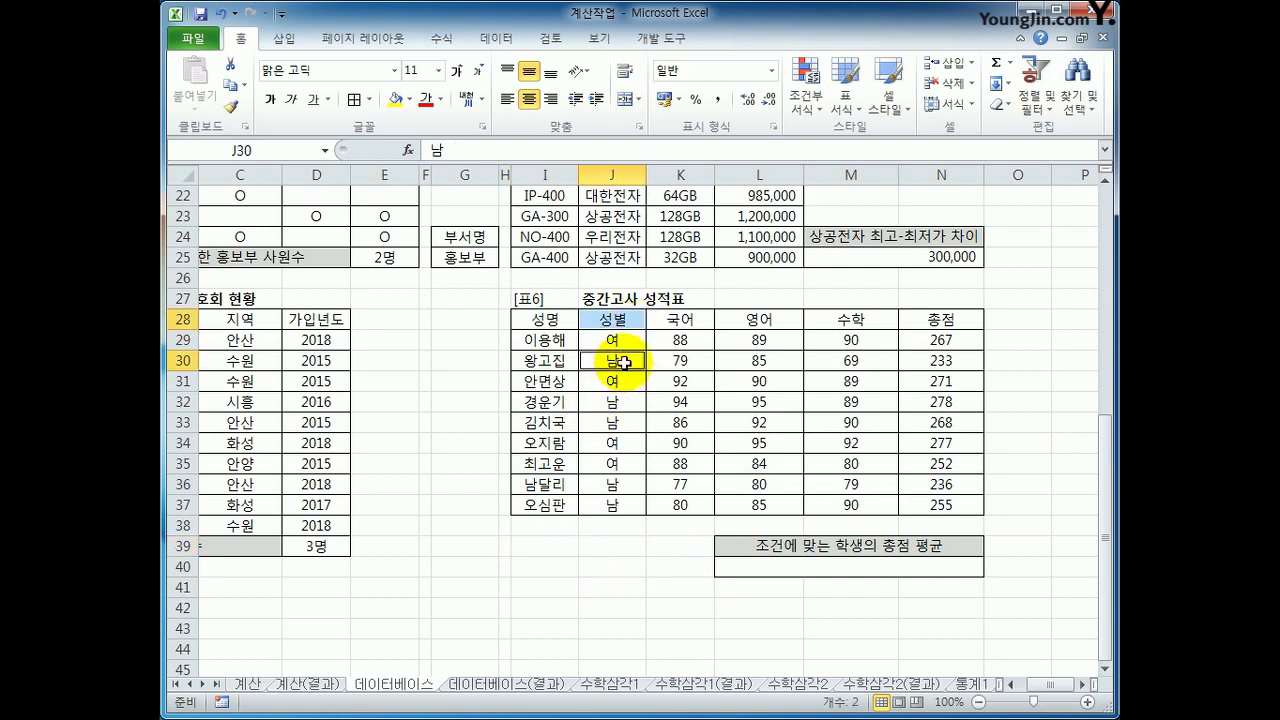
pyautogui.hotkey('ctrl', 'c')
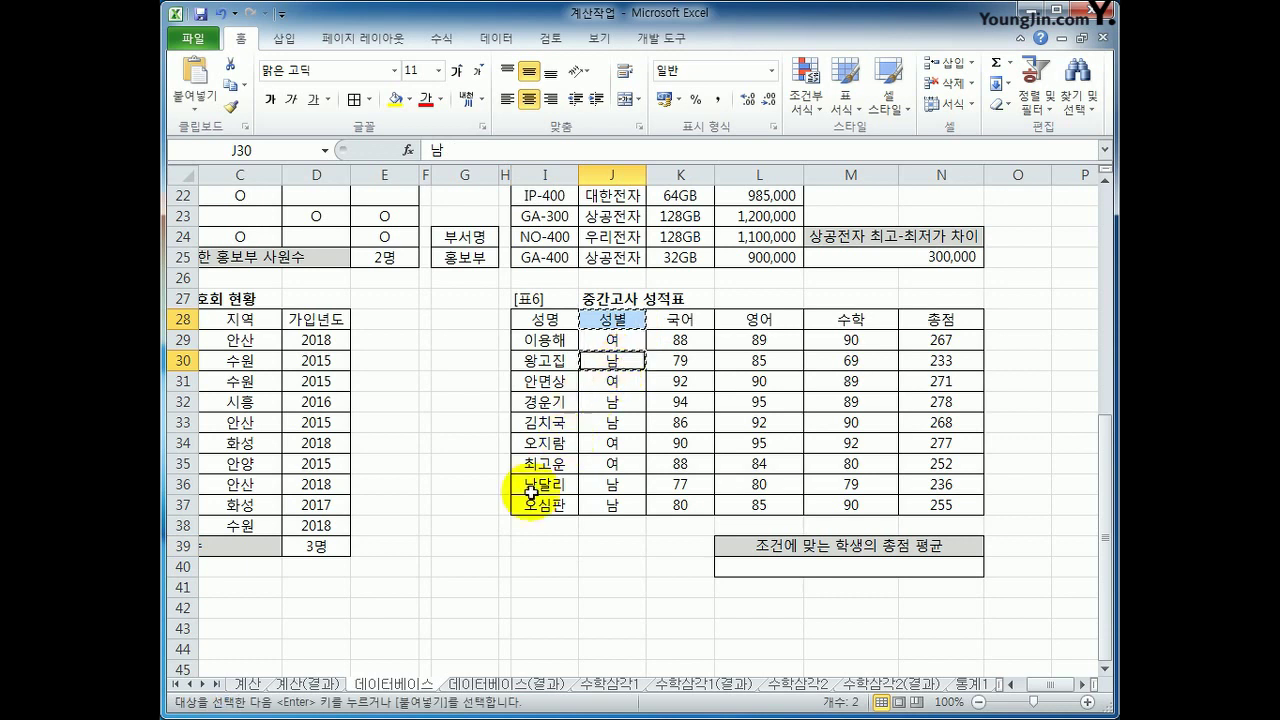
pyautogui.click(543, 550)
pyautogui.hotkey('ctrl', 'v')
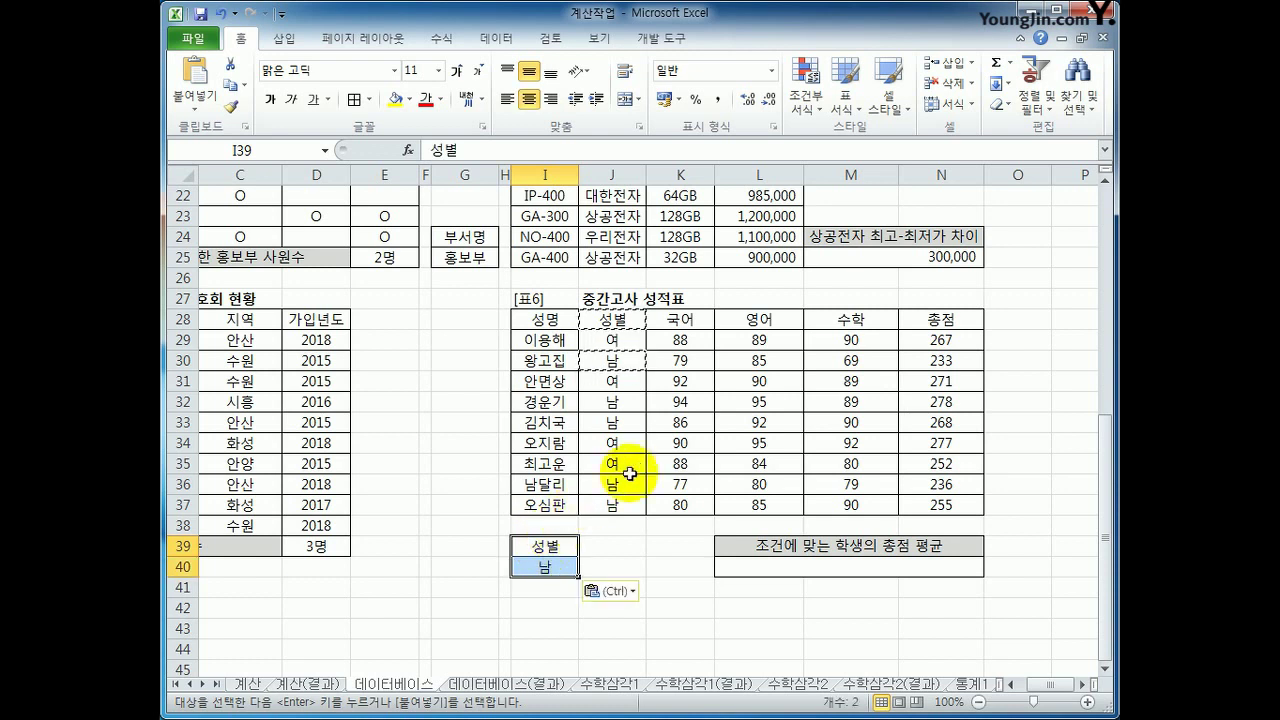
# Step: Copy the 영어 header from 표6 into J39 and enter the condition >=90 in J40
pyautogui.click(759, 319)
pyautogui.hotkey('ctrl', 'c')
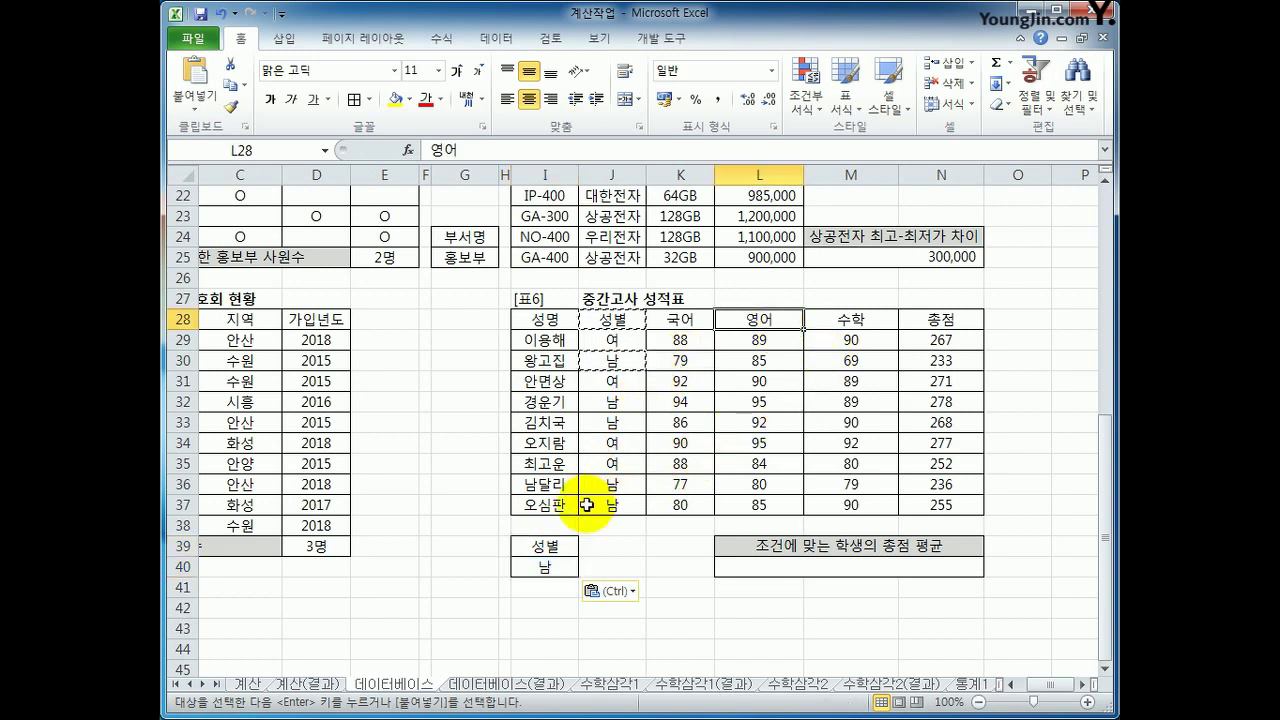
pyautogui.click(595, 540)
pyautogui.hotkey('ctrl', 'v')
pyautogui.click(598, 568)
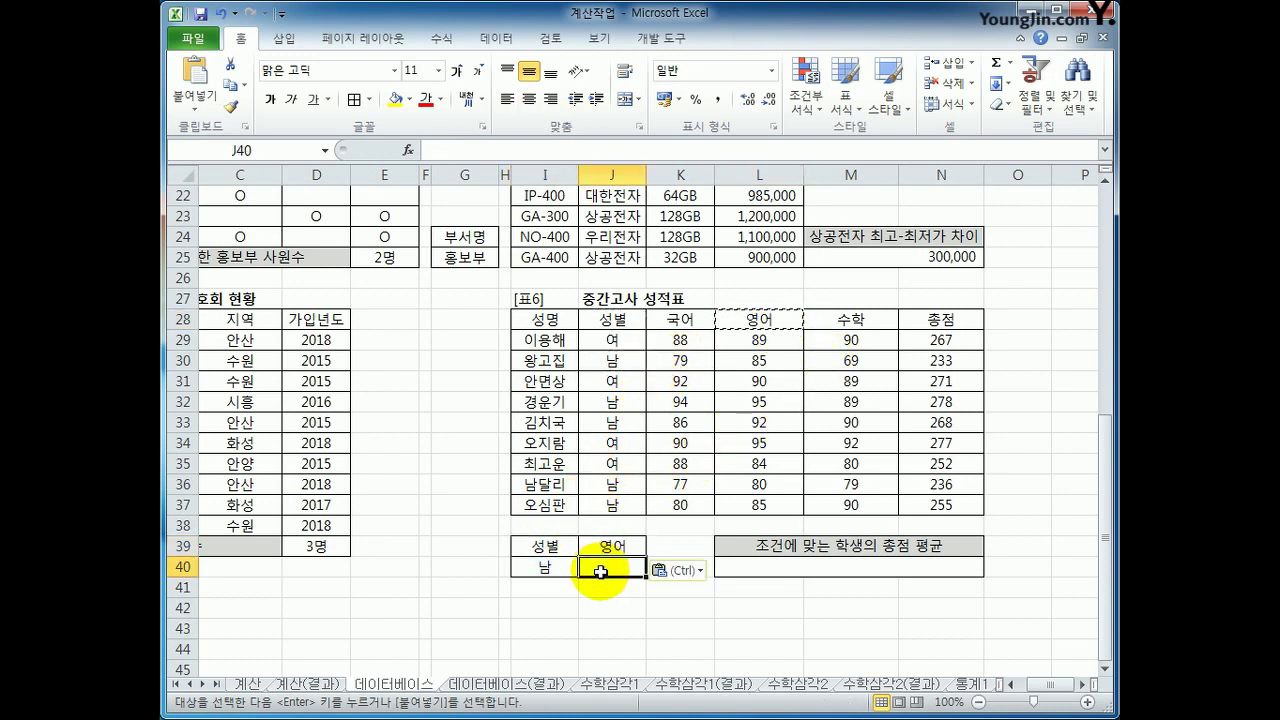
pyautogui.write('>=')
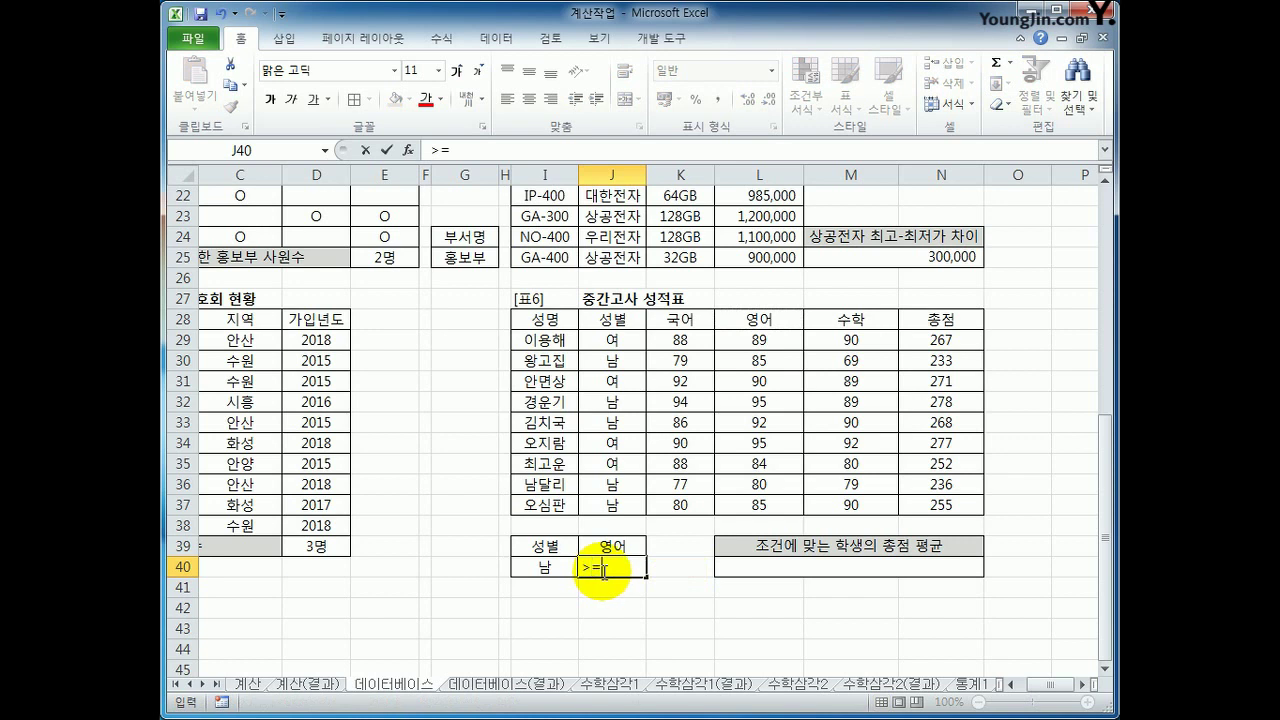
pyautogui.write('90')
pyautogui.press('Return')
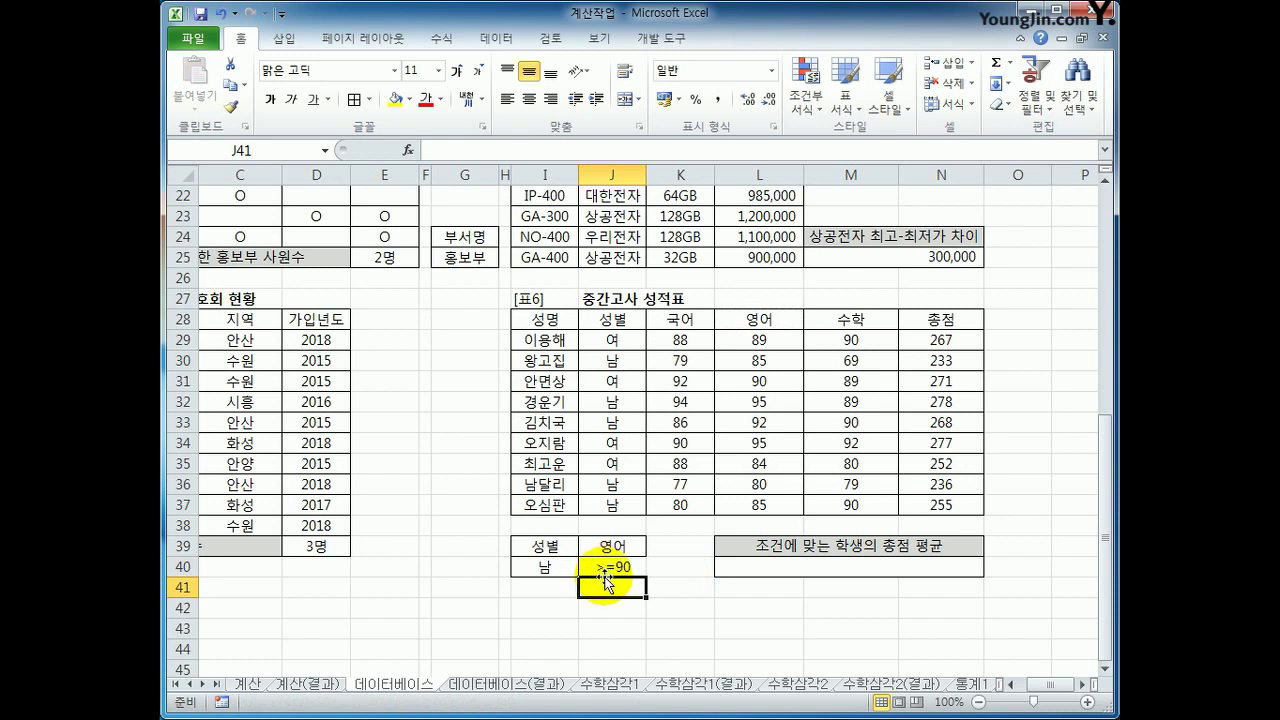
# Step: Copy the value 여 from the 성별 column of 표6 into I41 as a second criteria row
pyautogui.click(628, 342)
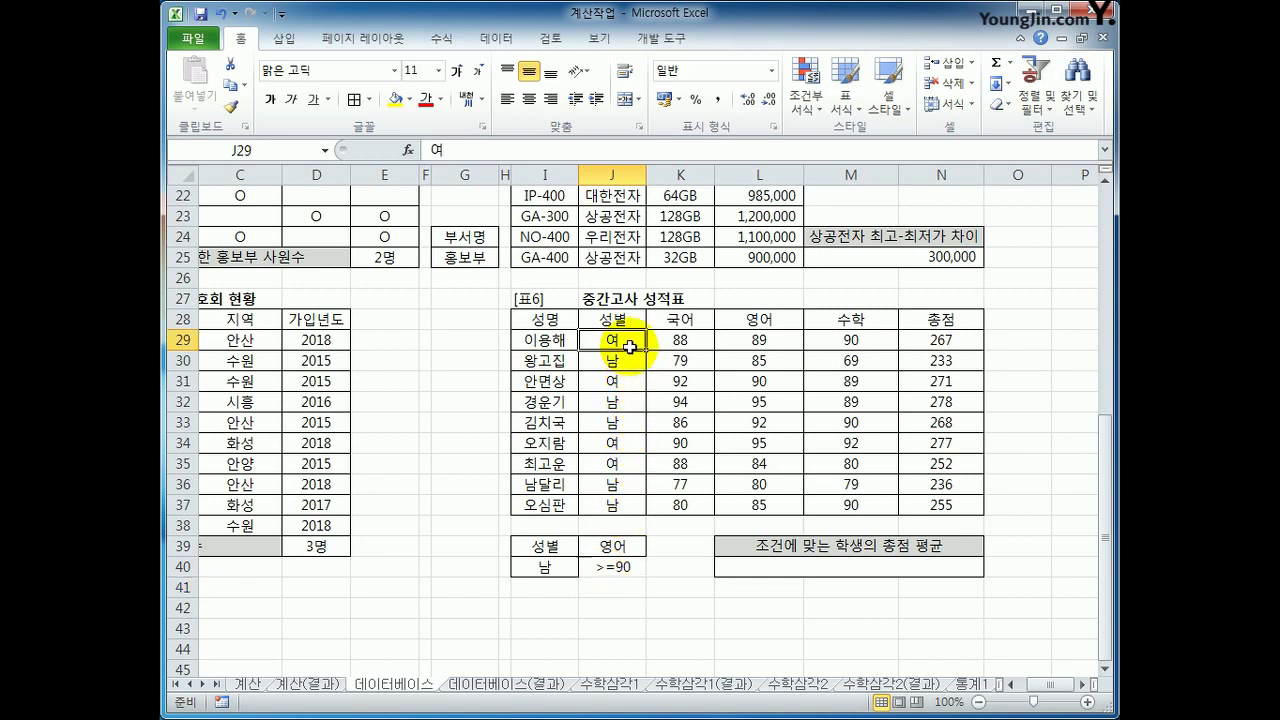
pyautogui.hotkey('ctrl', 'c')
pyautogui.click(558, 586)
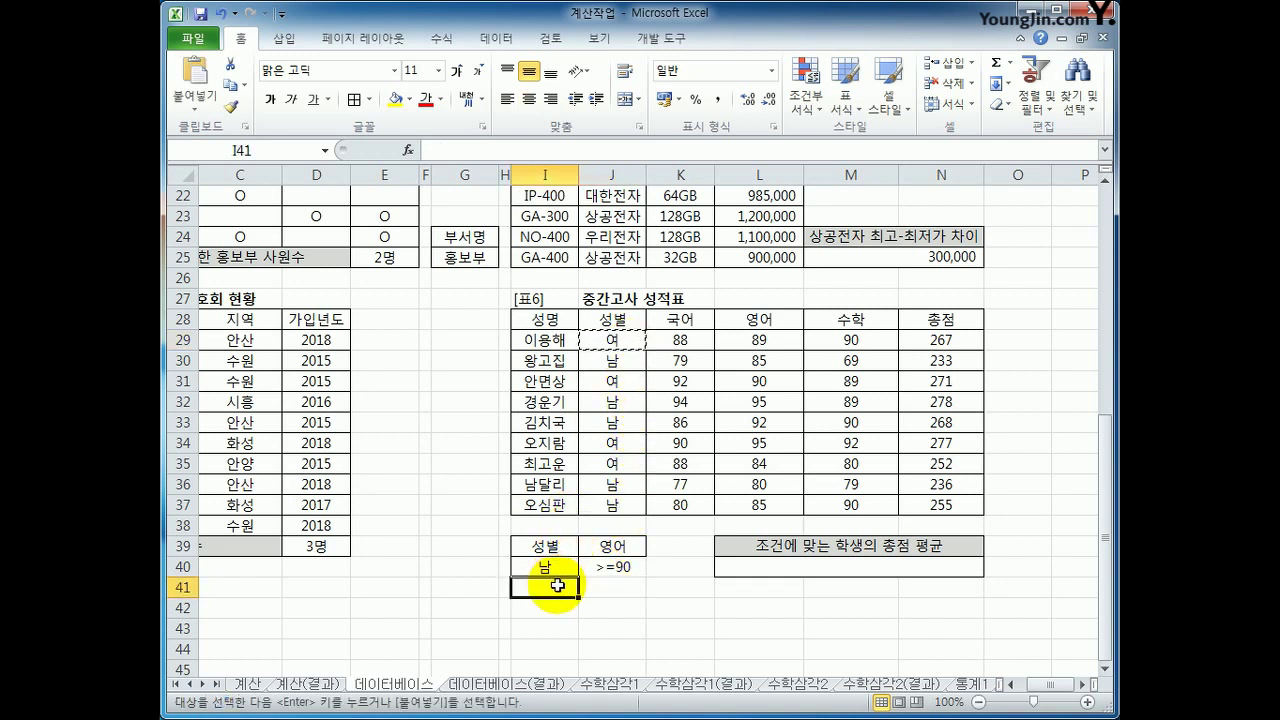
pyautogui.hotkey('ctrl', 'v')
pyautogui.click(598, 584)
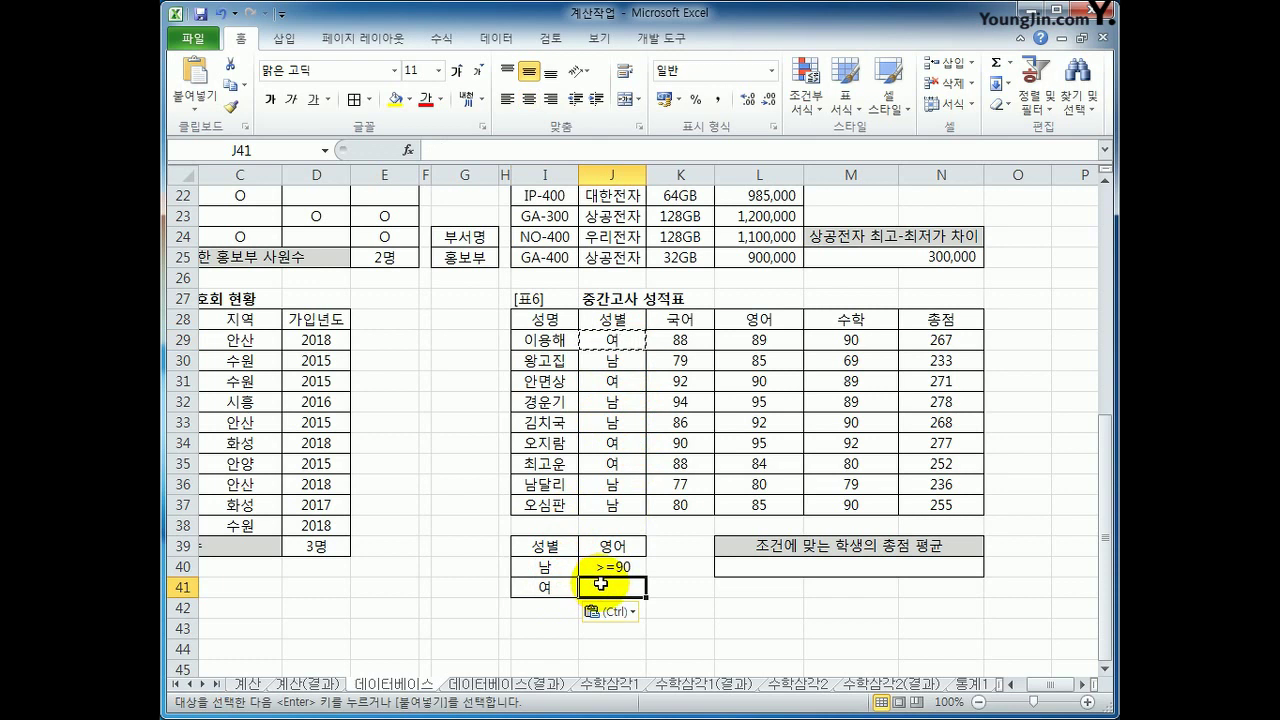
# Step: Copy the 수학 header from 표6 into K39 and enter the condition >=90 in K41
pyautogui.click(840, 322)
pyautogui.hotkey('ctrl', 'c')
pyautogui.click(672, 546)
pyautogui.hotkey('ctrl', 'v')
pyautogui.click(668, 588)
pyautogui.write('>')
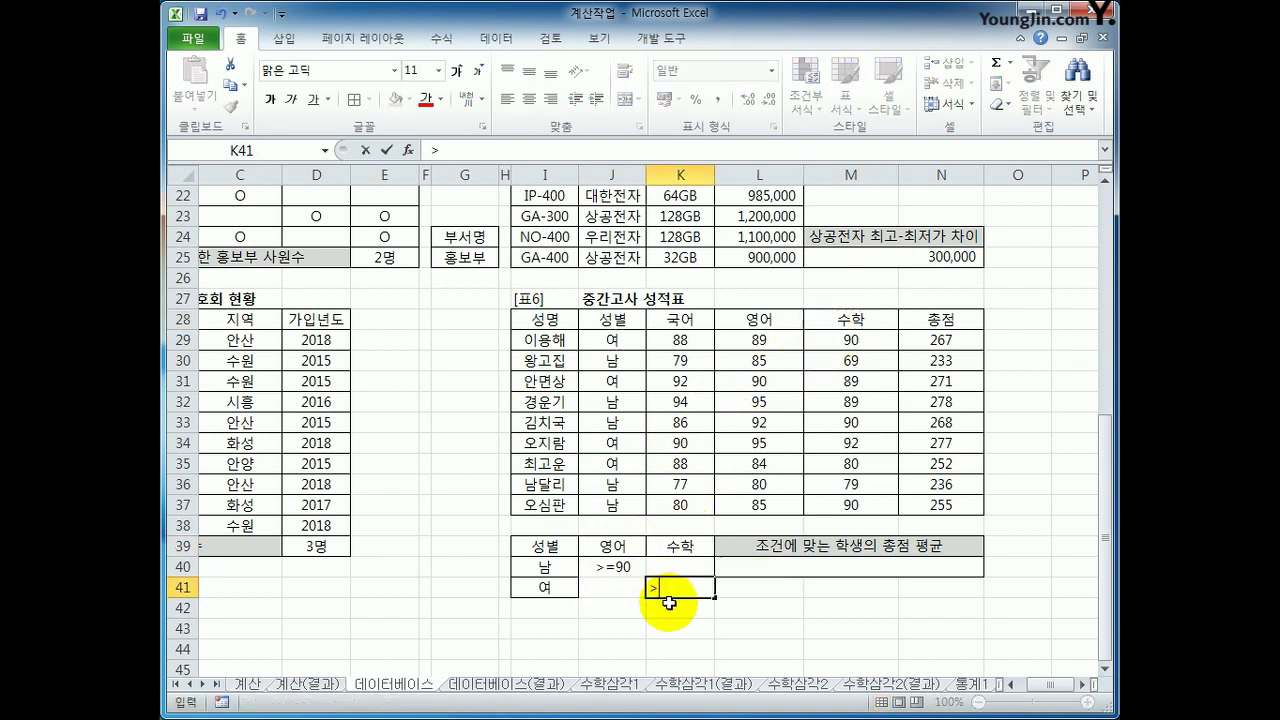
pyautogui.write('=90')
pyautogui.press('Return')
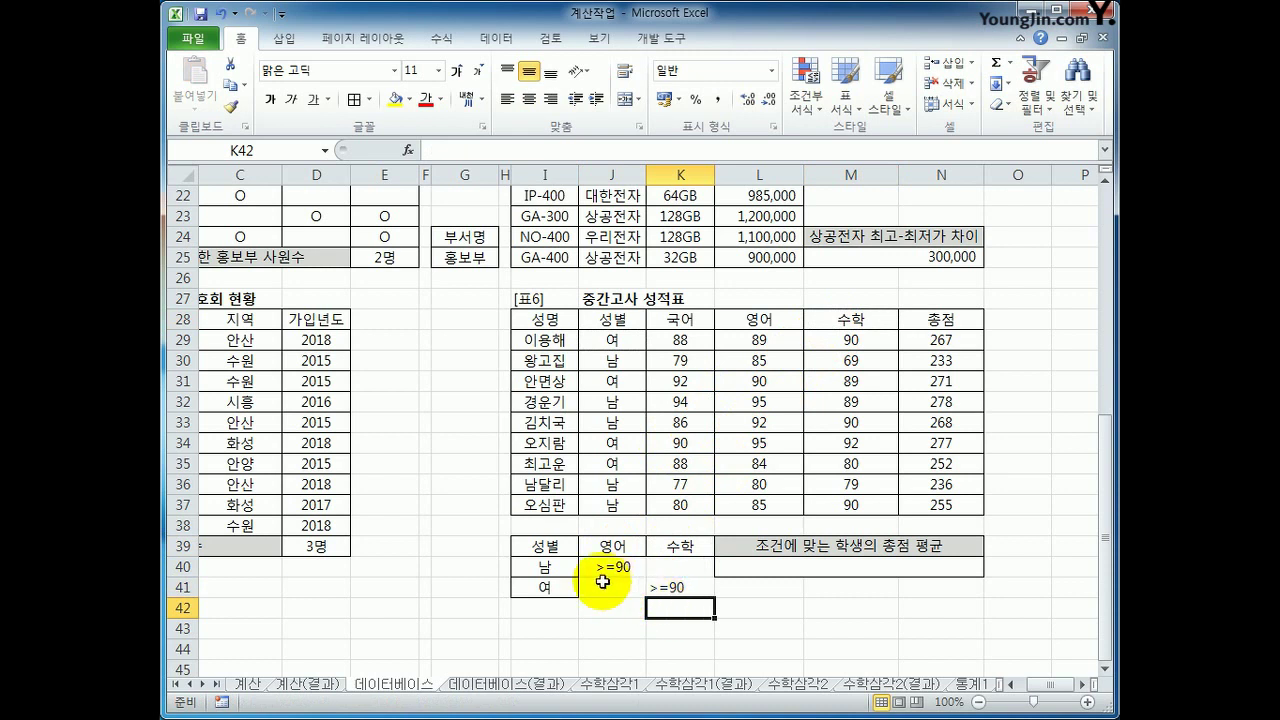
# Step: Review the 남 and 여 criteria rows in I40:K41 and the 총점 values in N29:N37
pyautogui.moveTo(560, 566); pyautogui.dragTo(665, 590)
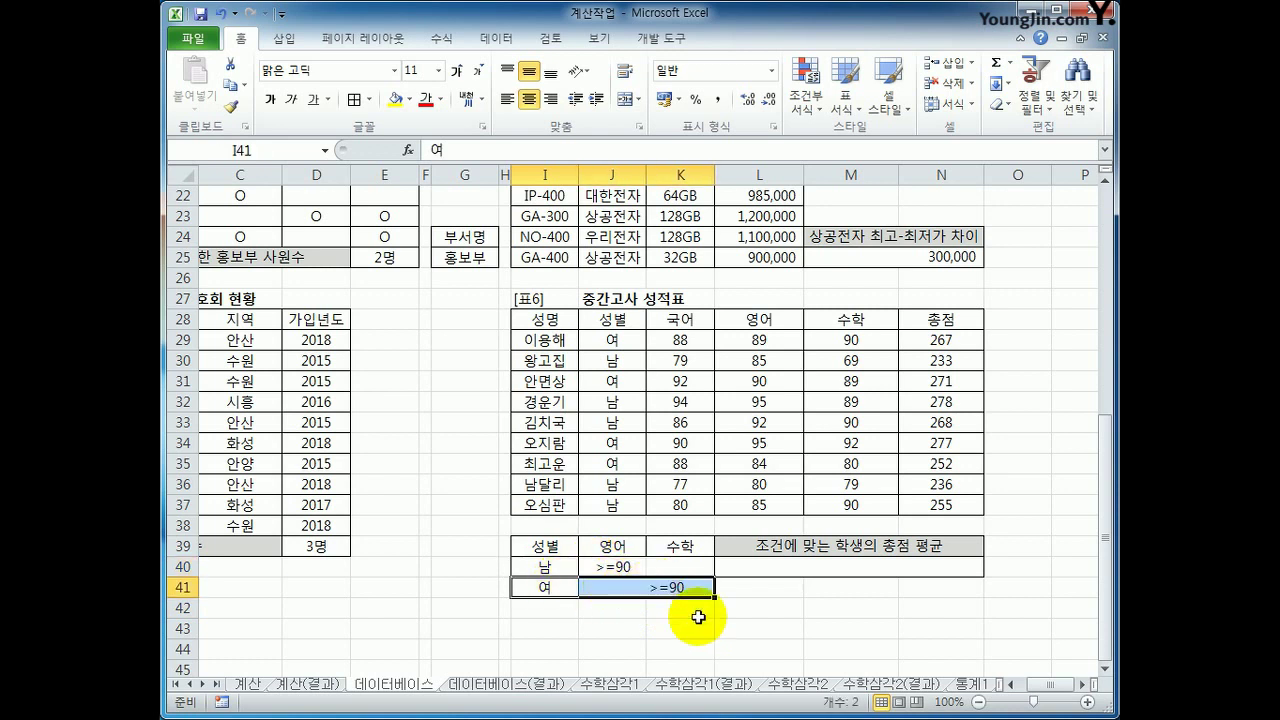
pyautogui.click(746, 568)
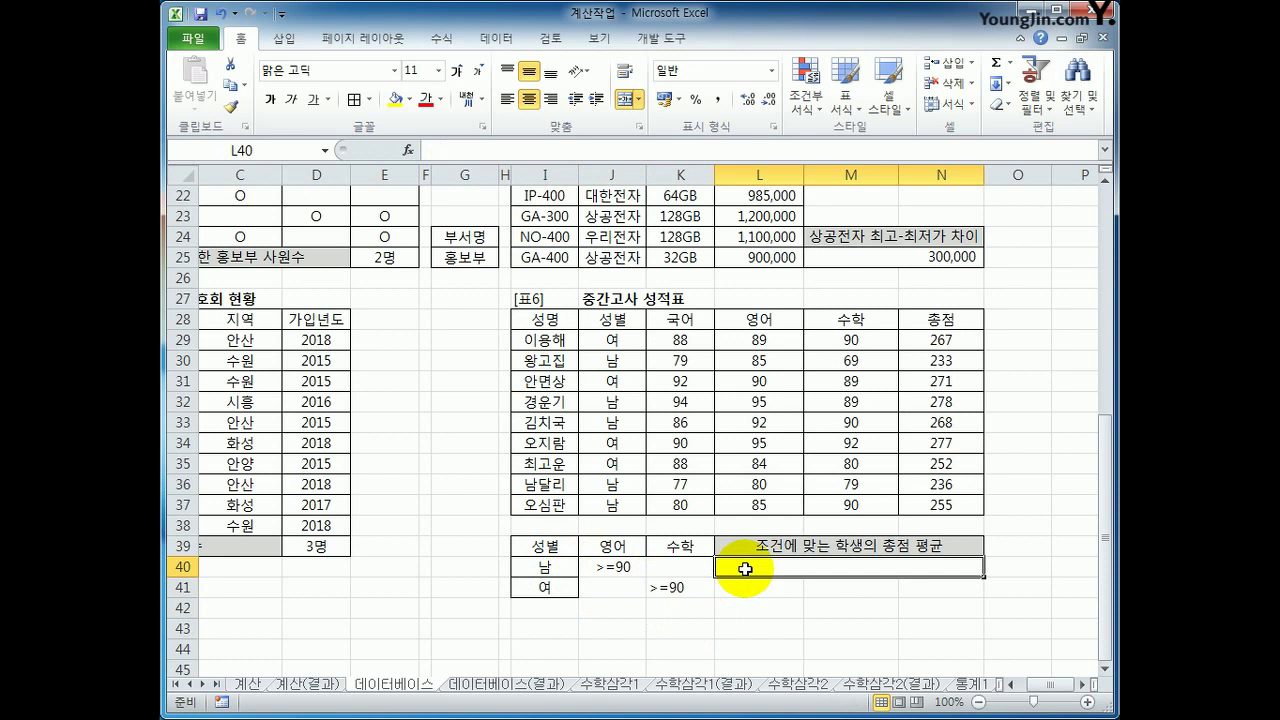
pyautogui.moveTo(545, 568); pyautogui.dragTo(615, 568)
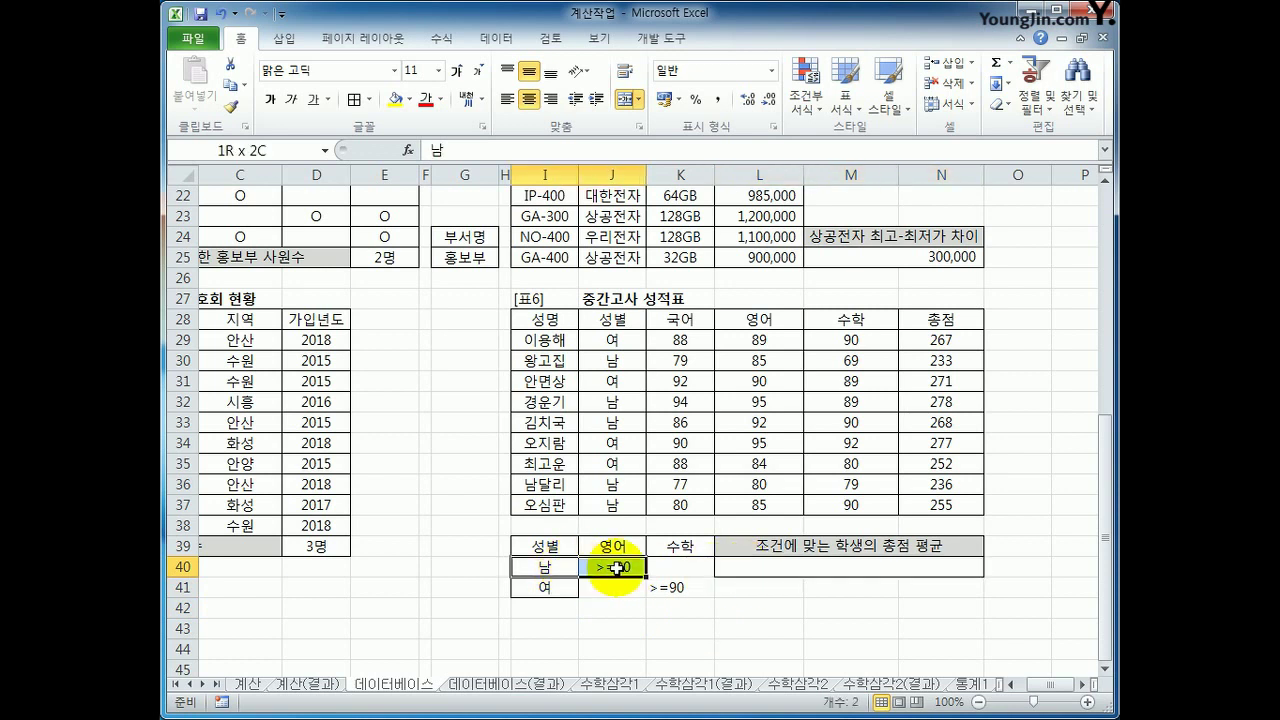
pyautogui.click(564, 590)
pyautogui.moveTo(566, 590); pyautogui.dragTo(660, 588)
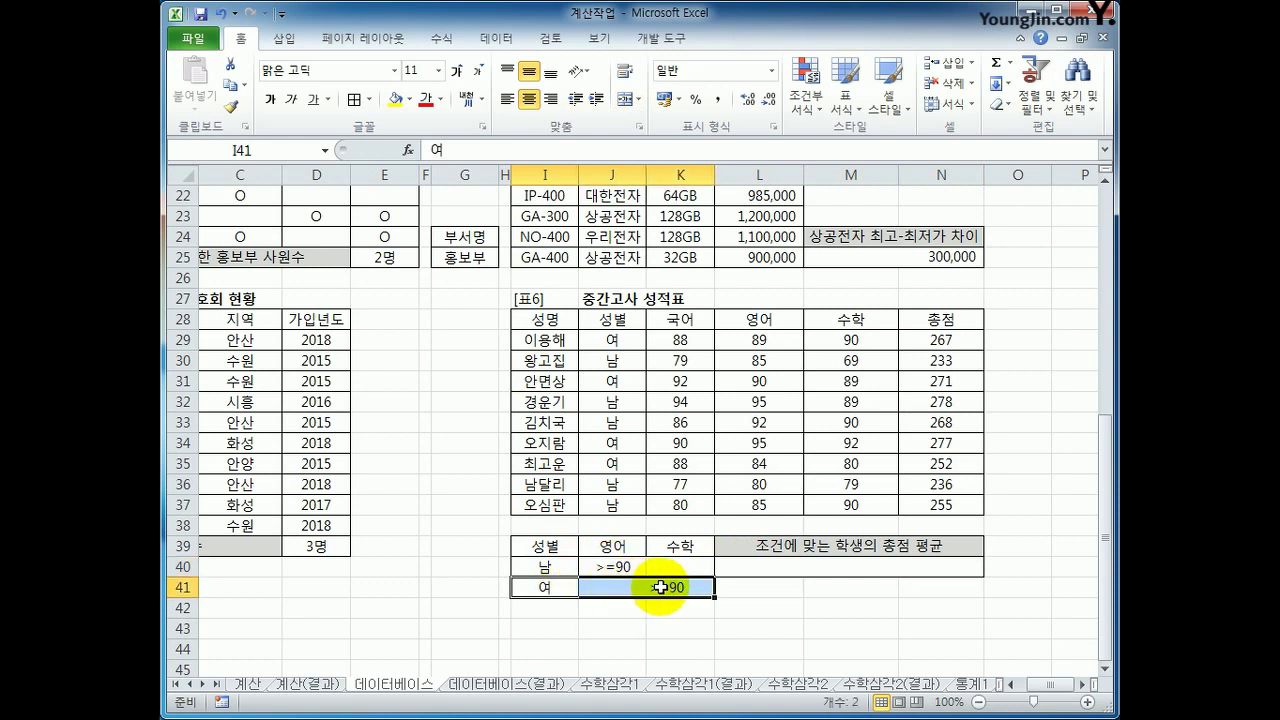
pyautogui.moveTo(915, 340); pyautogui.dragTo(925, 505)
# Step: Start a DAVERAGE formula in L40 with the 표6 range I28:N37 as the database
pyautogui.click(876, 575)
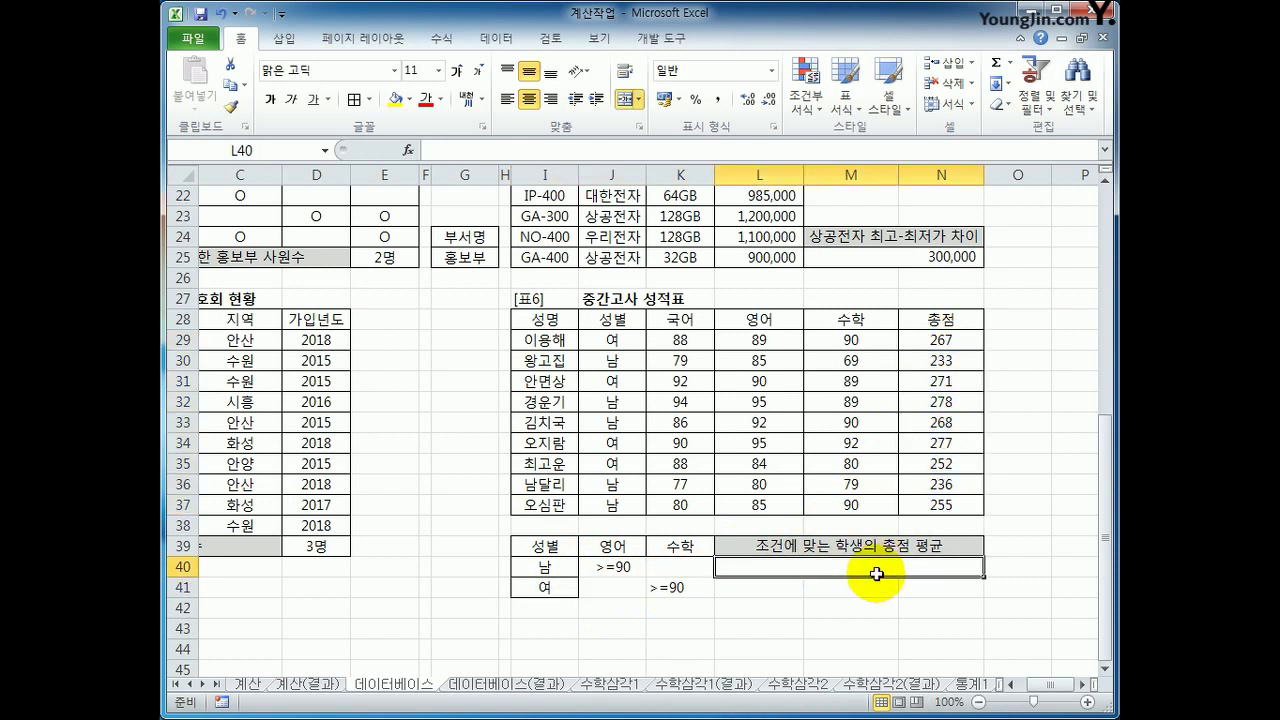
pyautogui.write('=da')
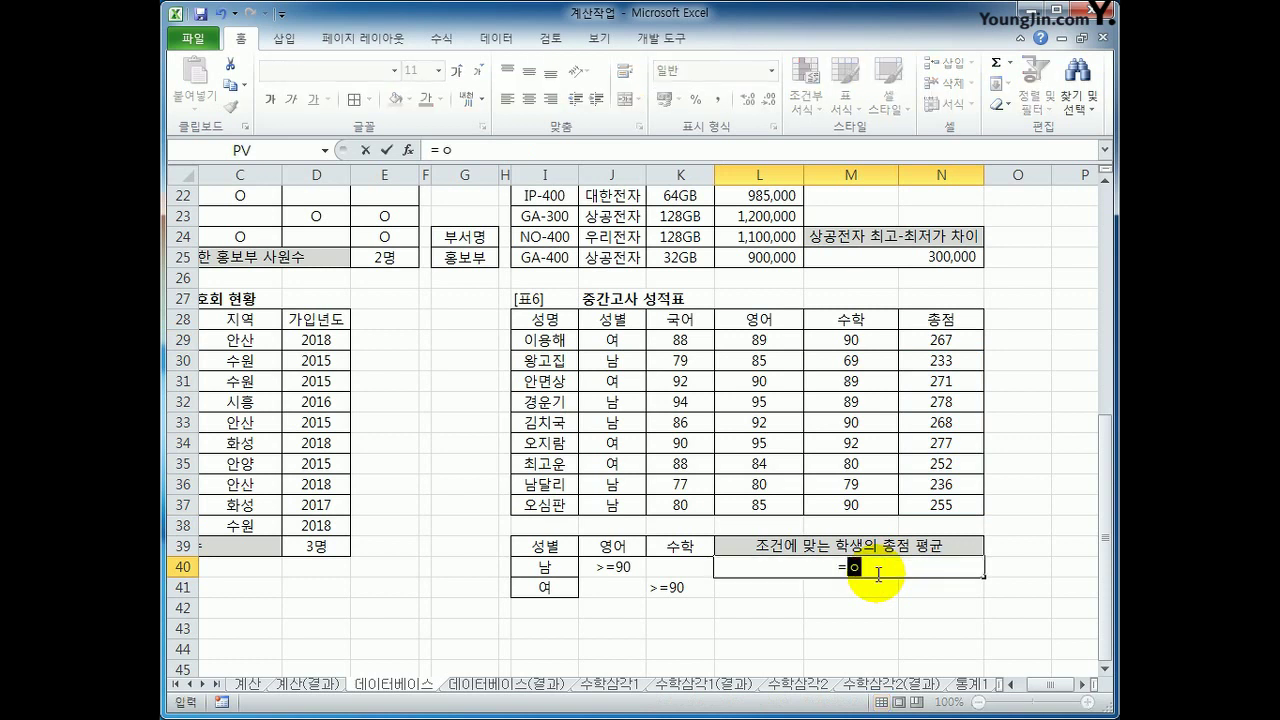
pyautogui.write('v')
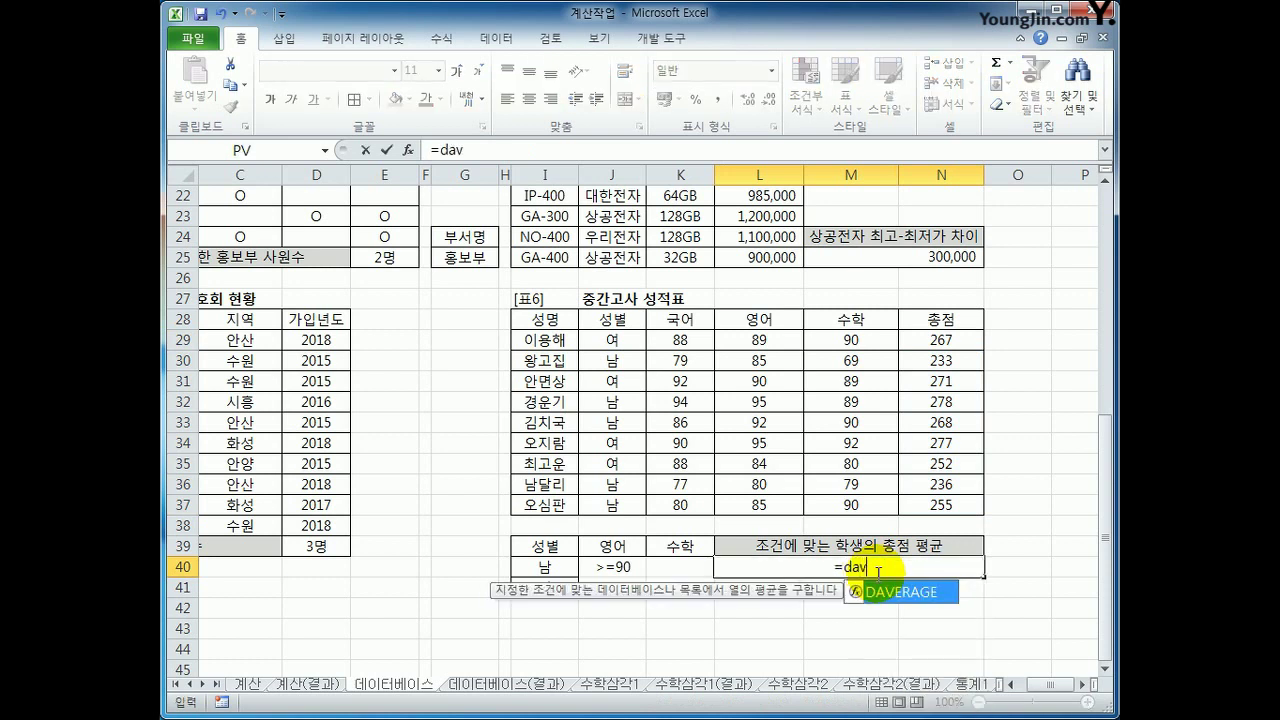
pyautogui.press('Tab')
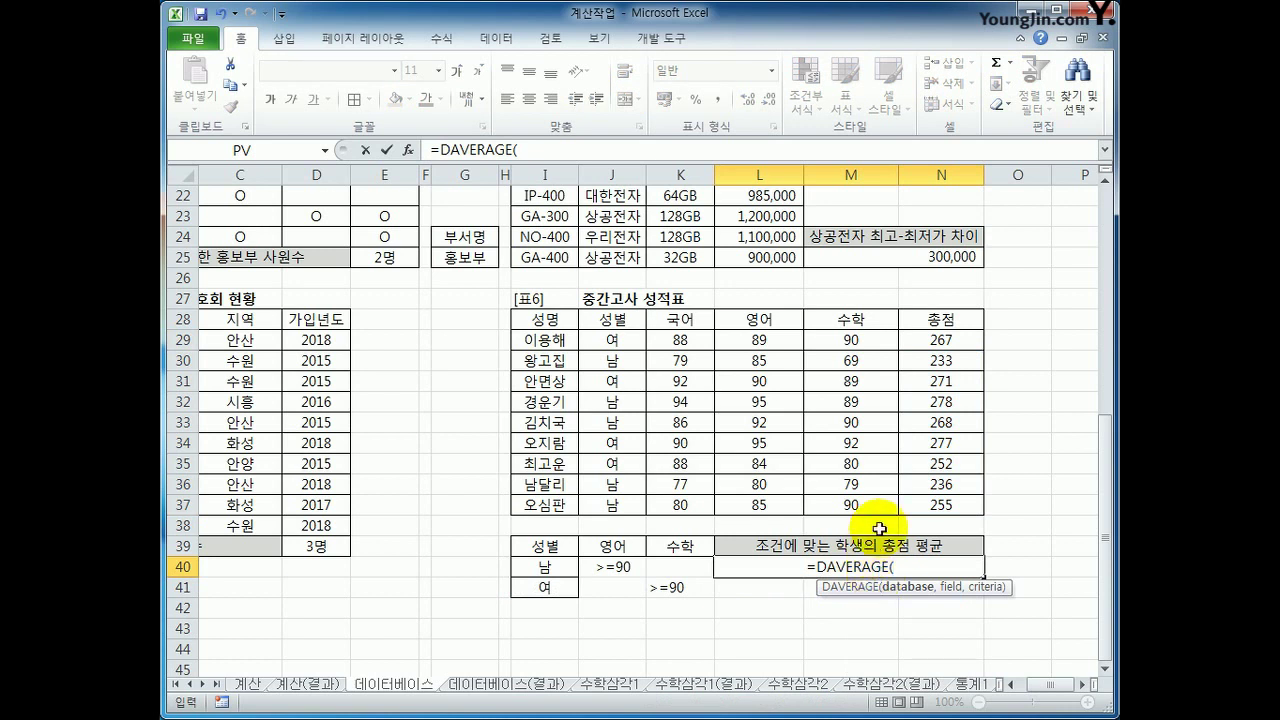
pyautogui.moveTo(543, 319); pyautogui.dragTo(917, 505)
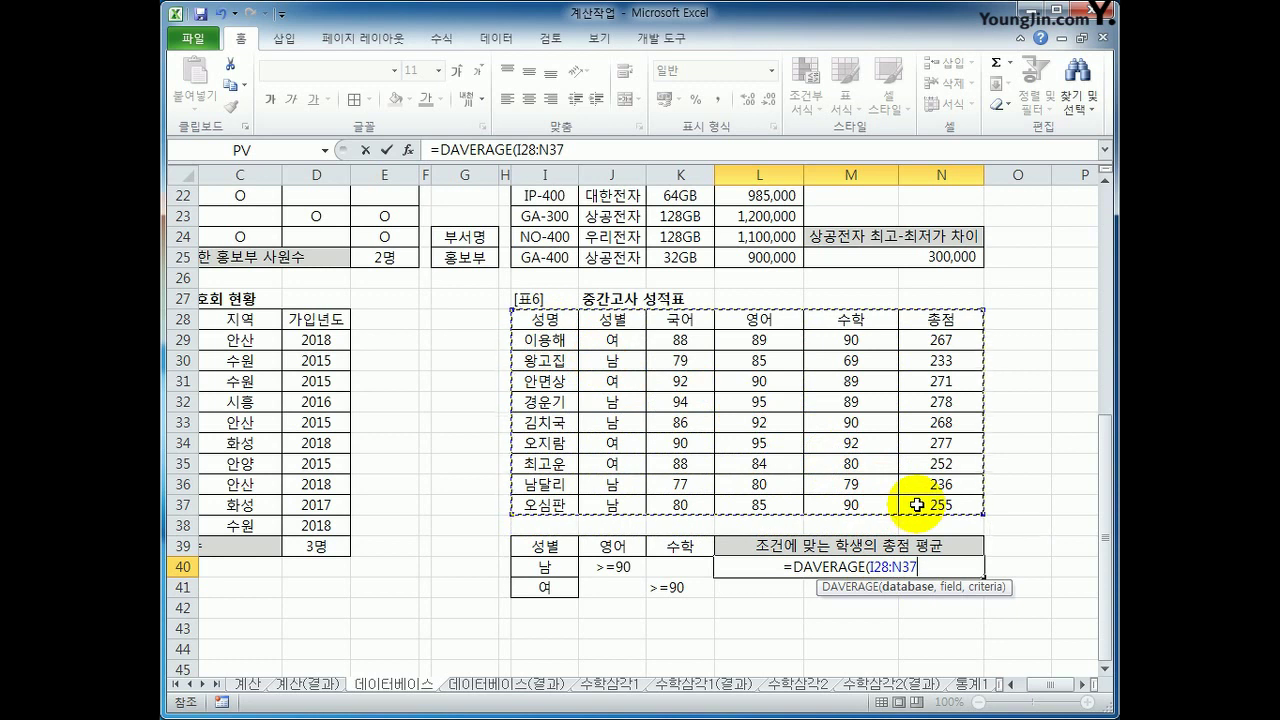
pyautogui.write(',')
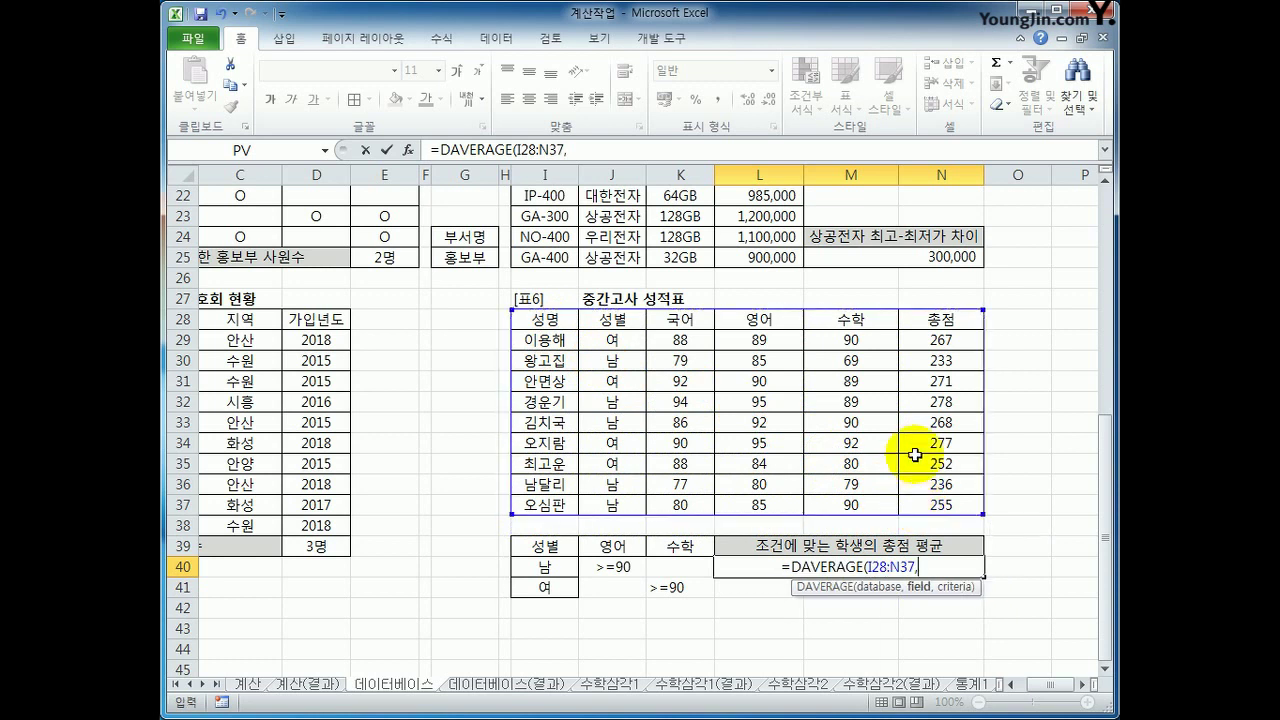
# Step: Complete the DAVERAGE formula in L40 with the 총점 header N28 as the field and I39:K41 as the criteria
pyautogui.click(941, 318)
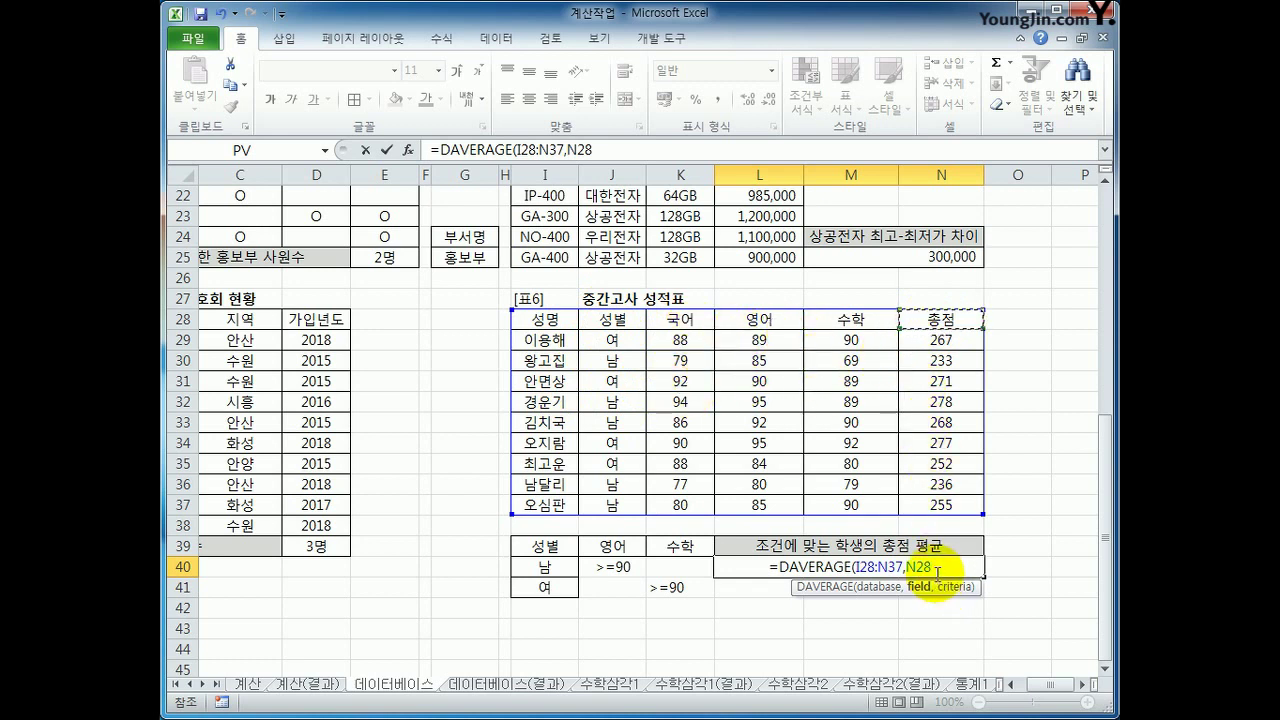
pyautogui.write(',')
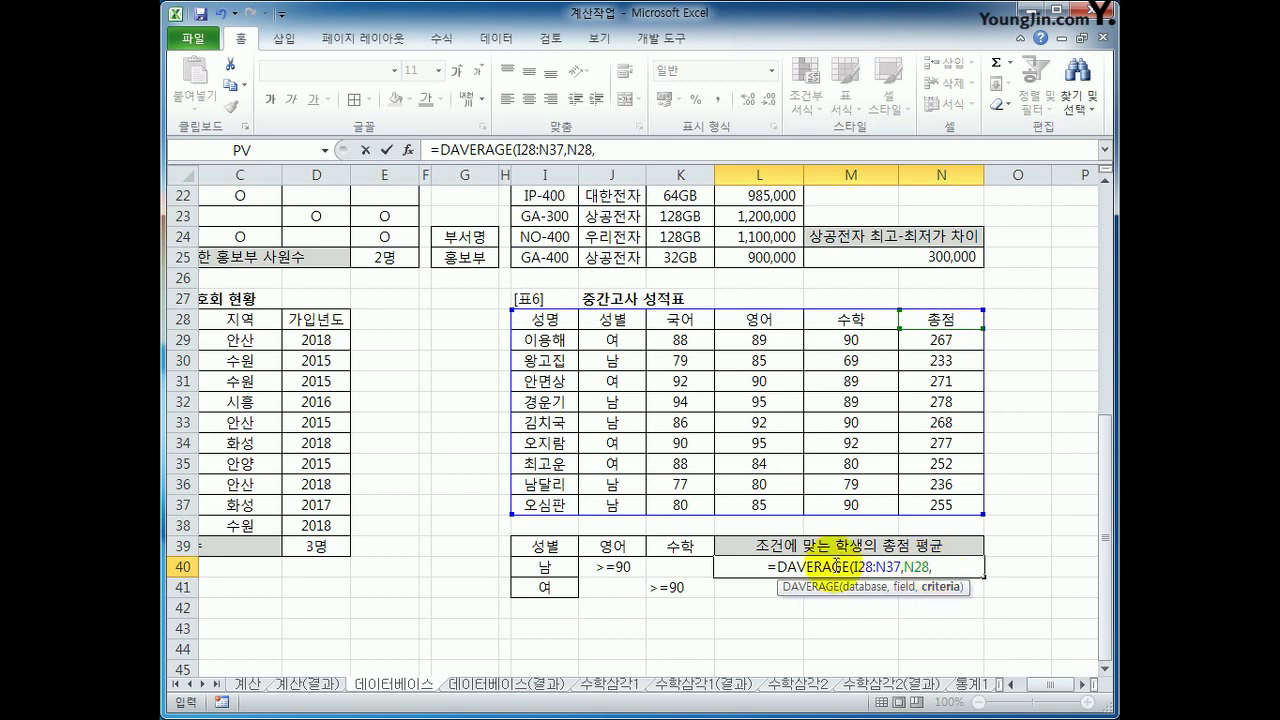
pyautogui.click(556, 548)
pyautogui.moveTo(556, 548); pyautogui.dragTo(667, 589)
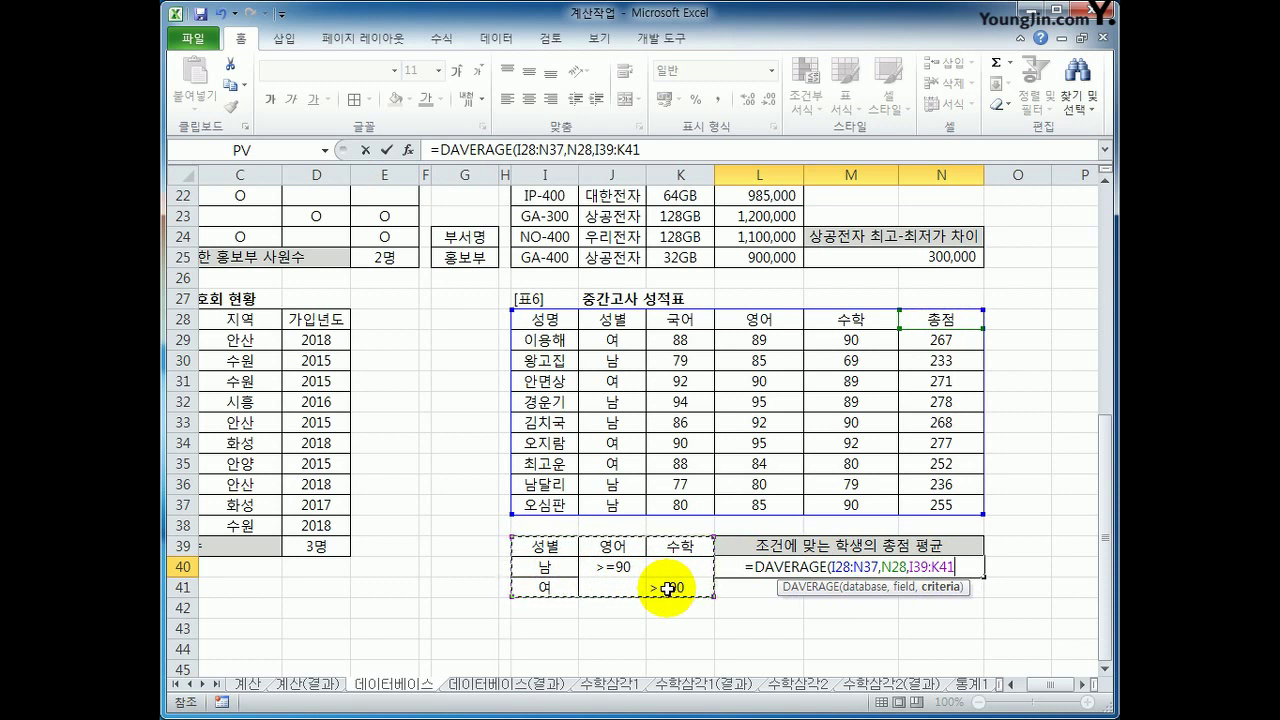
pyautogui.write(')')
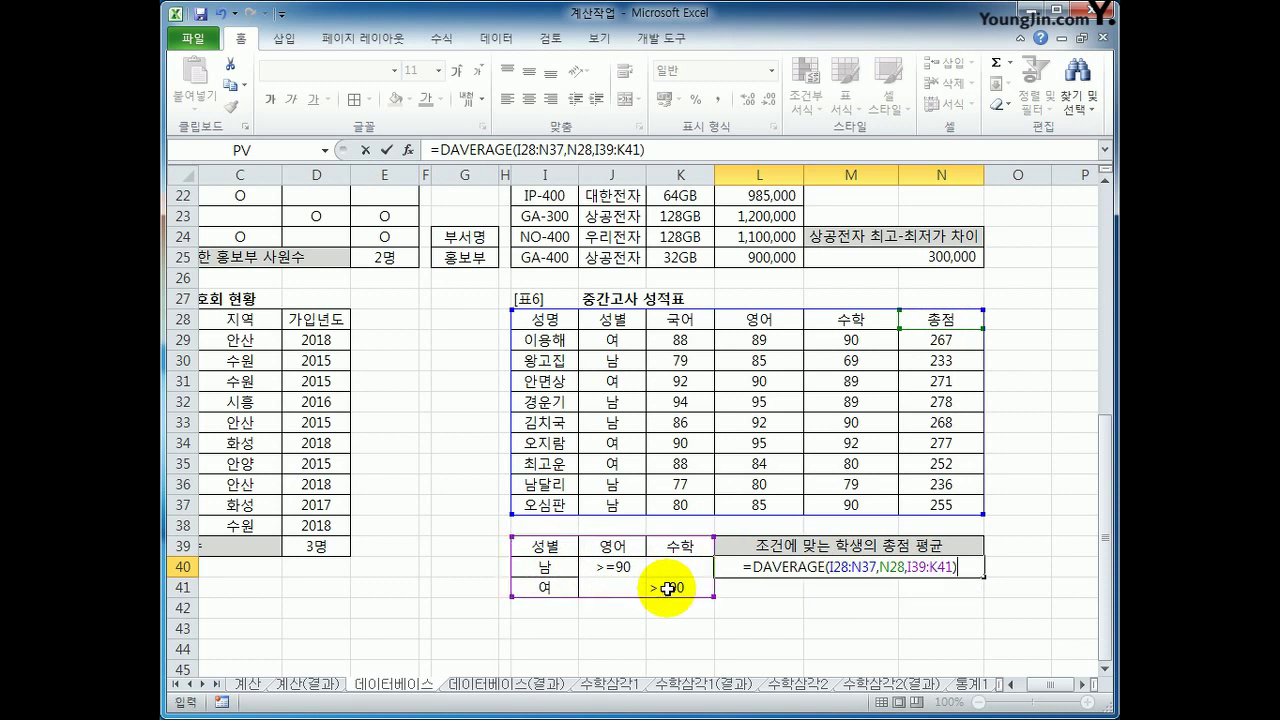
pyautogui.press('Return')
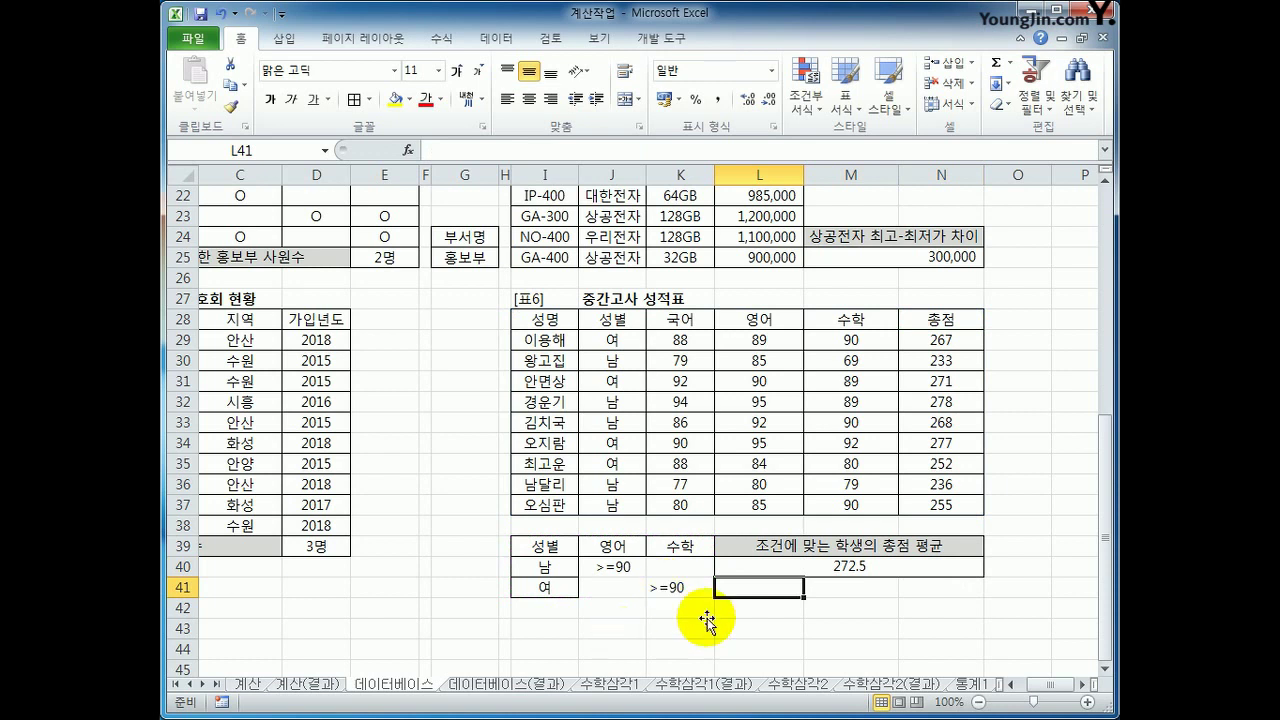
pyautogui.click(852, 587)
pyautogui.click(857, 566)
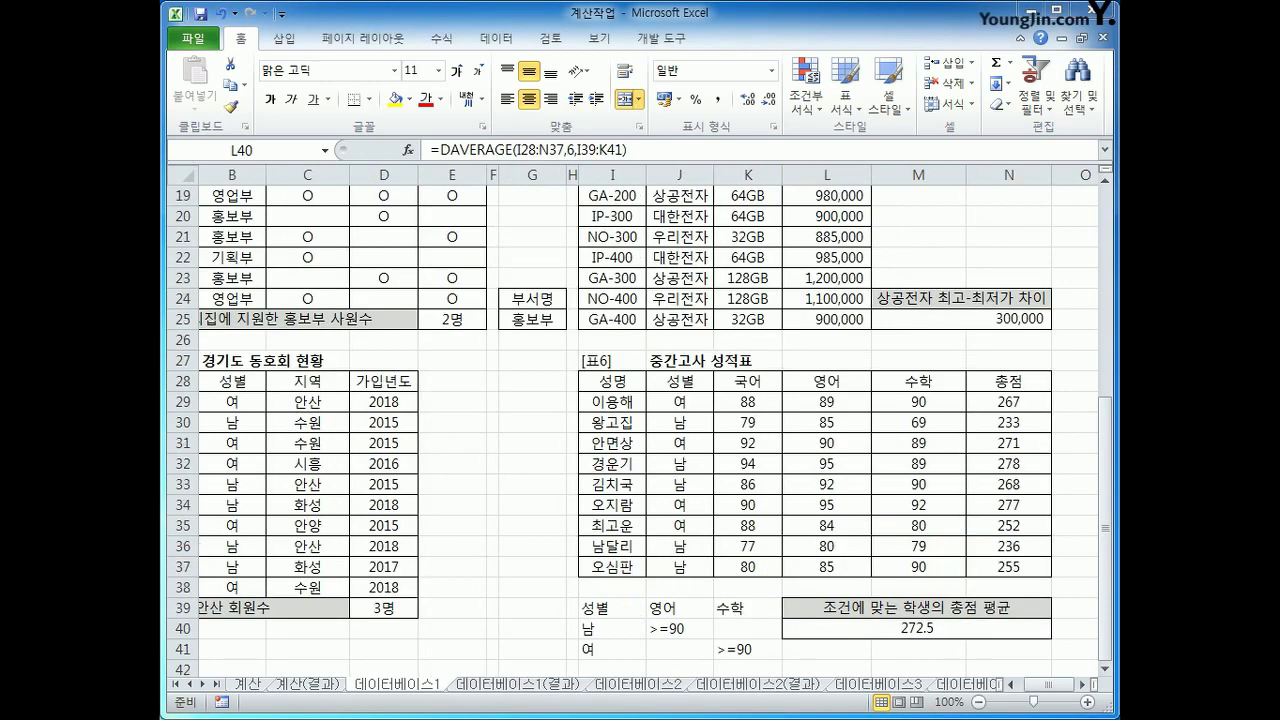
# Step: Switch to the 데이터베이스2 sheet and examine the customer table in B2:G13, especially its 고객구분 column
pyautogui.click(655, 686)
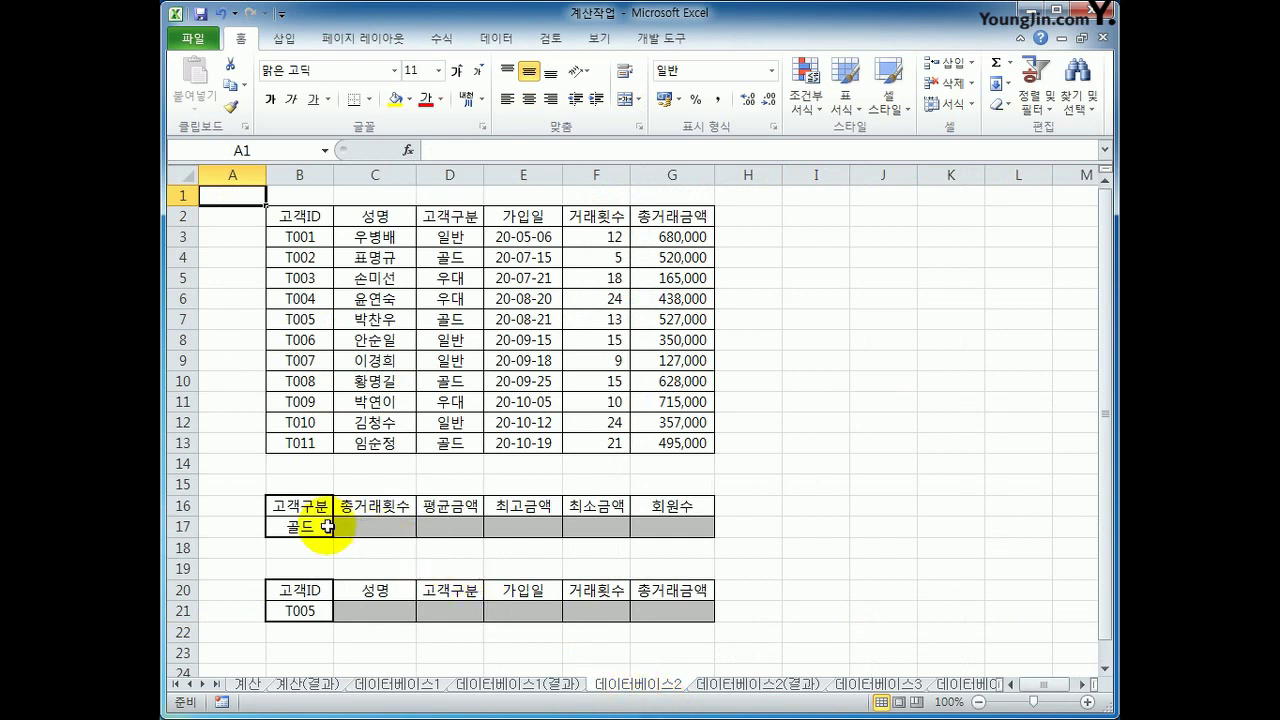
pyautogui.click(315, 218)
pyautogui.moveTo(315, 218); pyautogui.dragTo(658, 440)
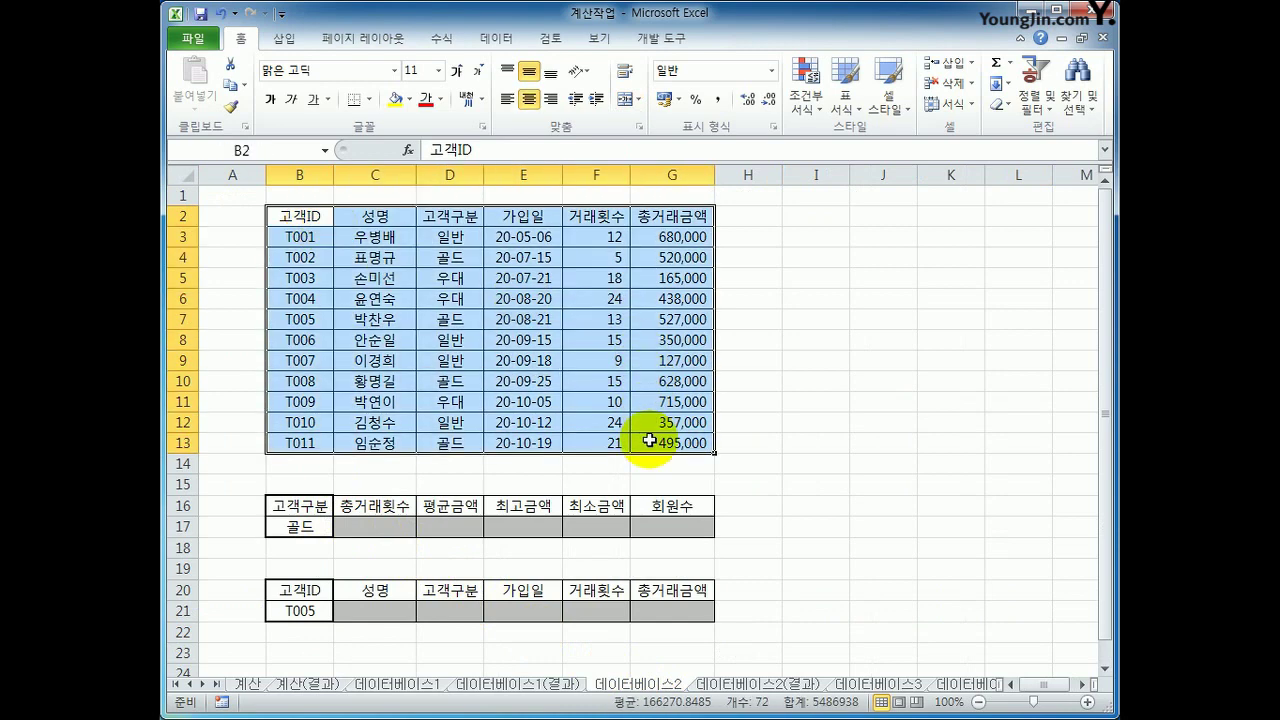
pyautogui.click(472, 218)
pyautogui.click(463, 256)
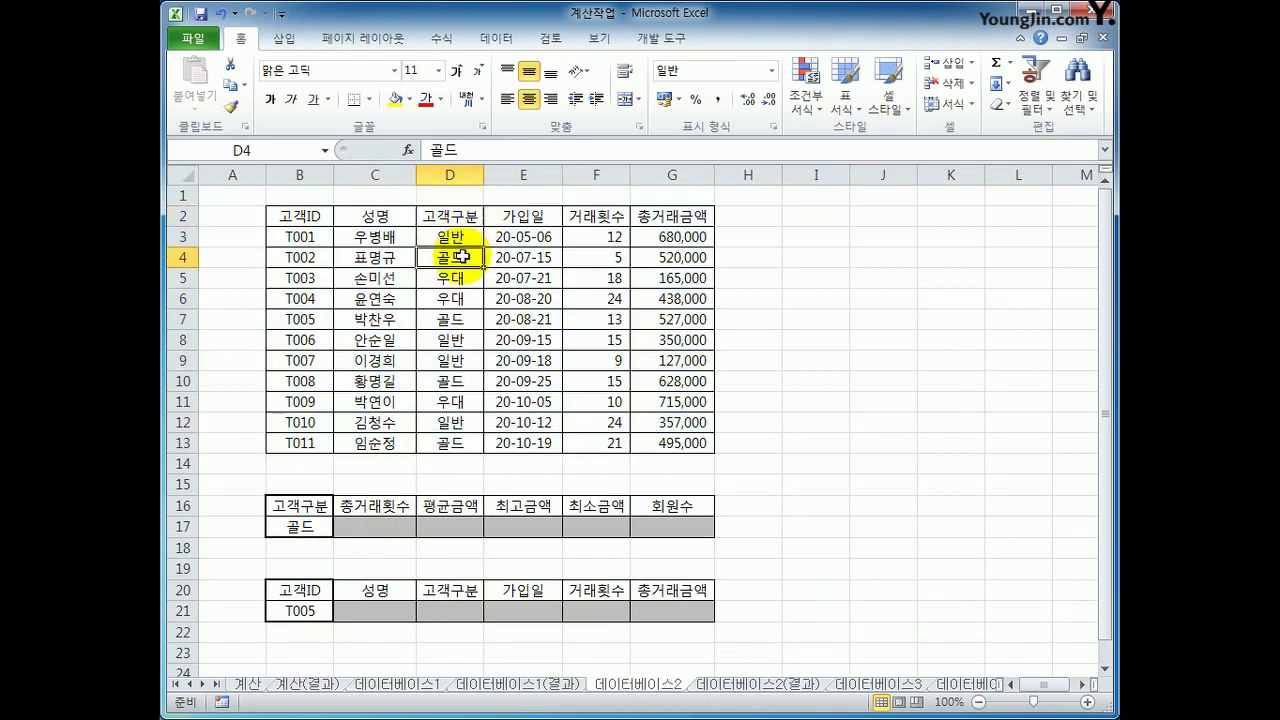
# Step: Examine the summary headers in C16:G16 against the 거래횟수 and 총거래금액 columns they are calculated from
pyautogui.click(388, 504)
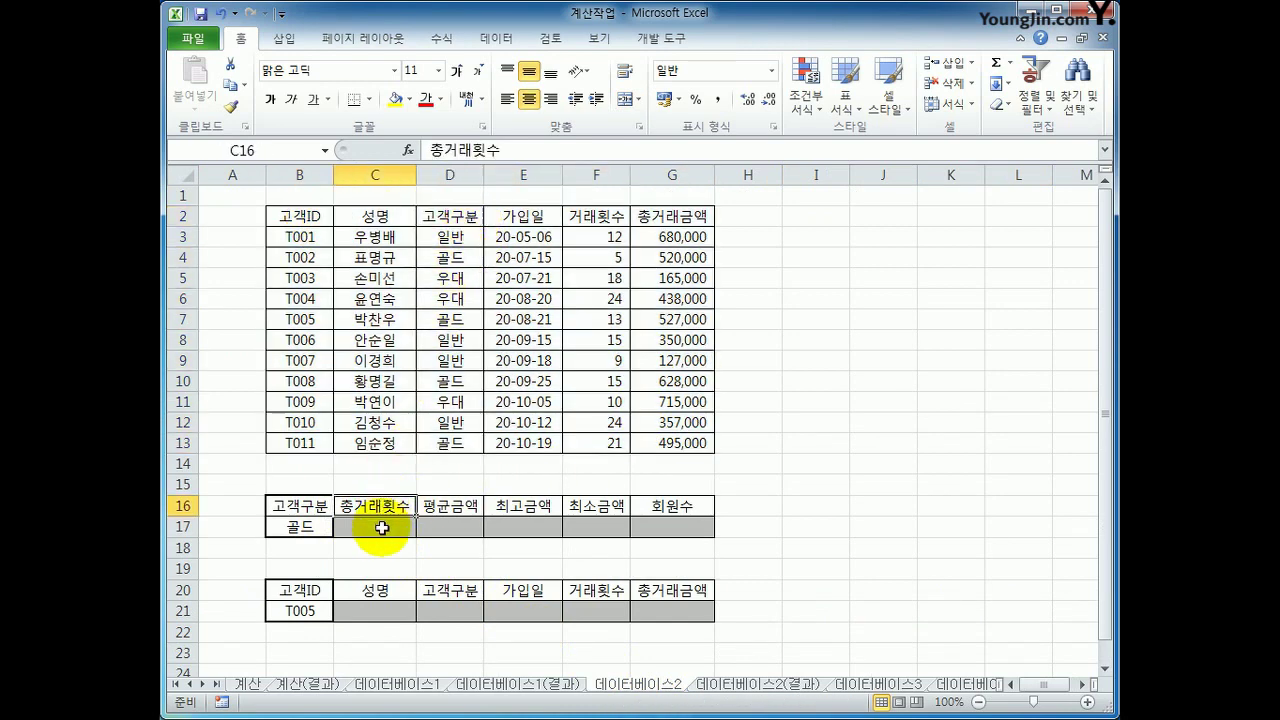
pyautogui.click(382, 528)
pyautogui.moveTo(608, 240); pyautogui.dragTo(603, 442)
pyautogui.click(461, 497)
pyautogui.moveTo(672, 240); pyautogui.dragTo(665, 456)
pyautogui.click(530, 507)
pyautogui.click(576, 508)
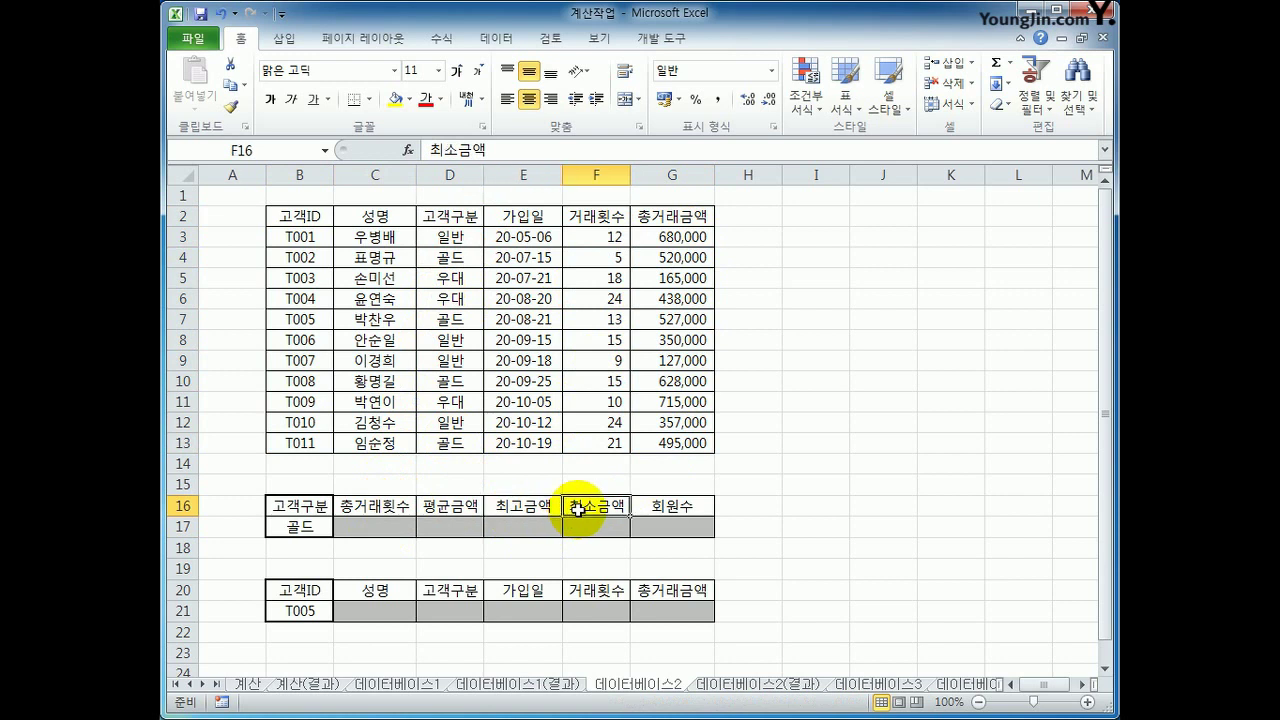
pyautogui.click(681, 512)
pyautogui.click(350, 528)
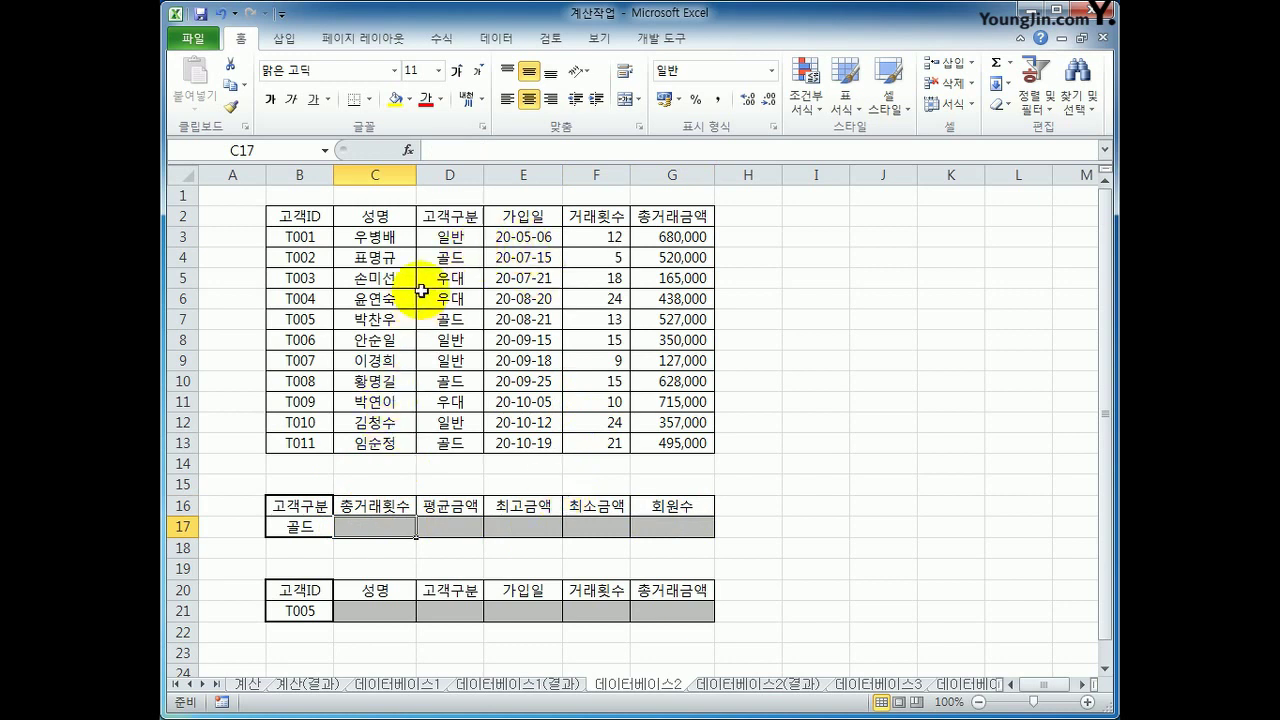
# Step: Select the 거래횟수 values of the 골드 customers in F4, F7, F10 and F13 to check their sum
pyautogui.click(621, 258)
pyautogui.keyDown('ctrl'); pyautogui.click(616, 320); pyautogui.keyUp('ctrl')
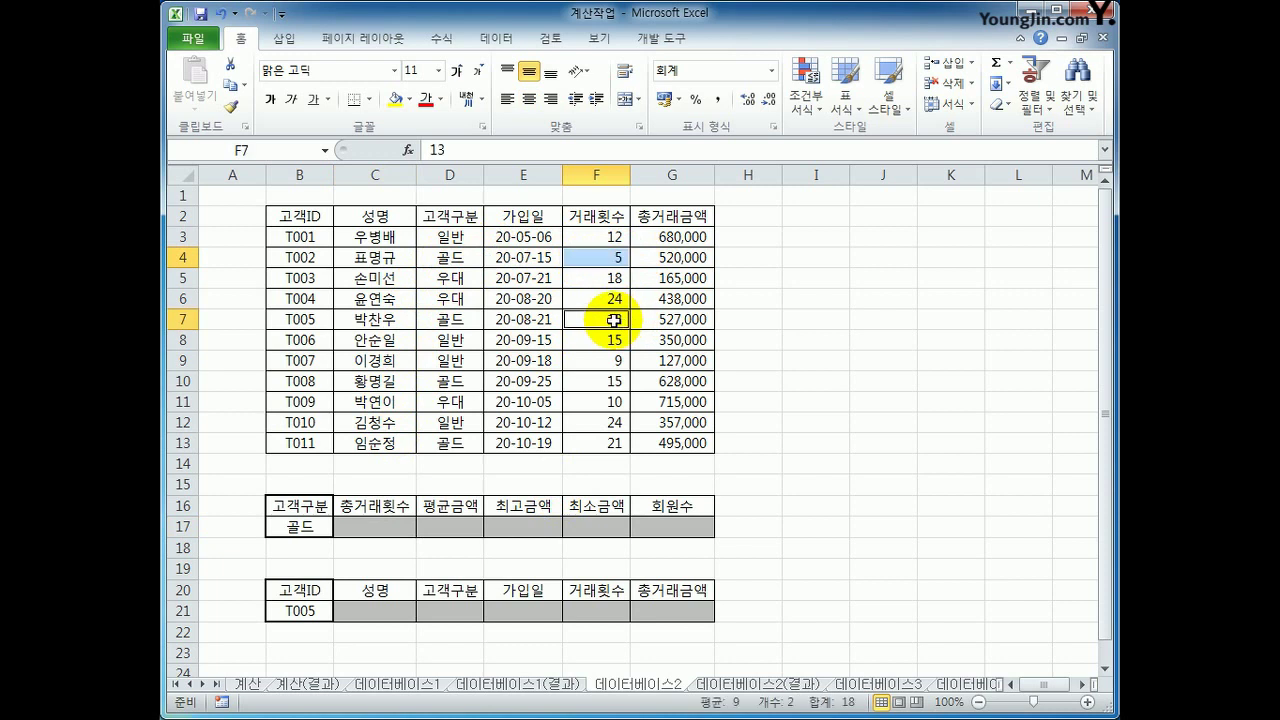
pyautogui.keyDown('ctrl'); pyautogui.click(607, 381); pyautogui.keyUp('ctrl')
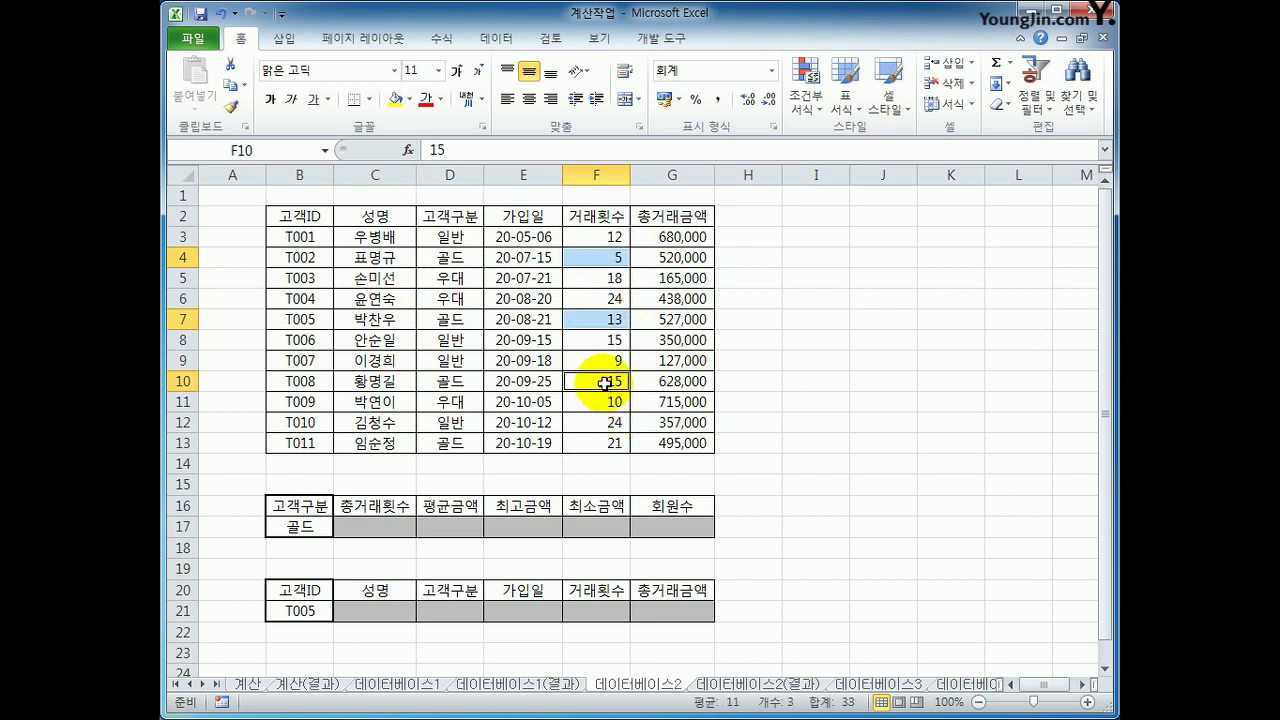
pyautogui.keyDown('ctrl'); pyautogui.click(601, 443); pyautogui.keyUp('ctrl')
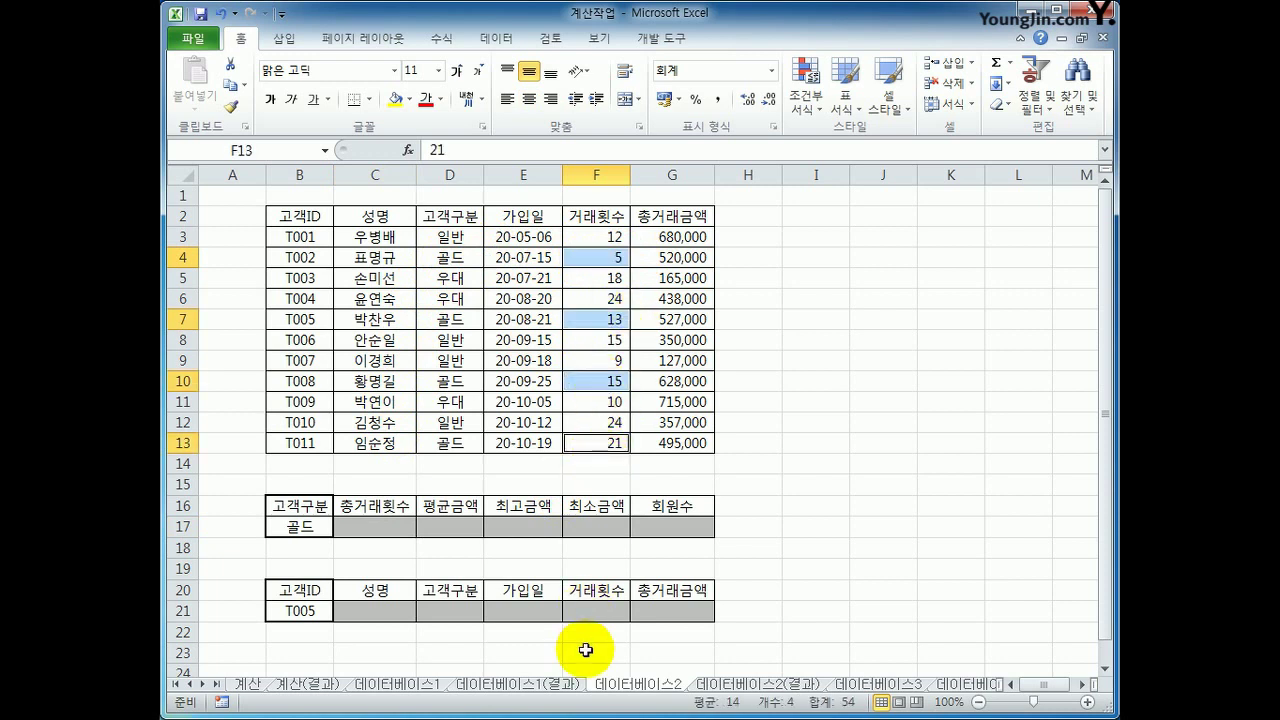
# Step: Start a DSUM formula in C17 with the customer table B2:G13 as the database
pyautogui.click(366, 526)
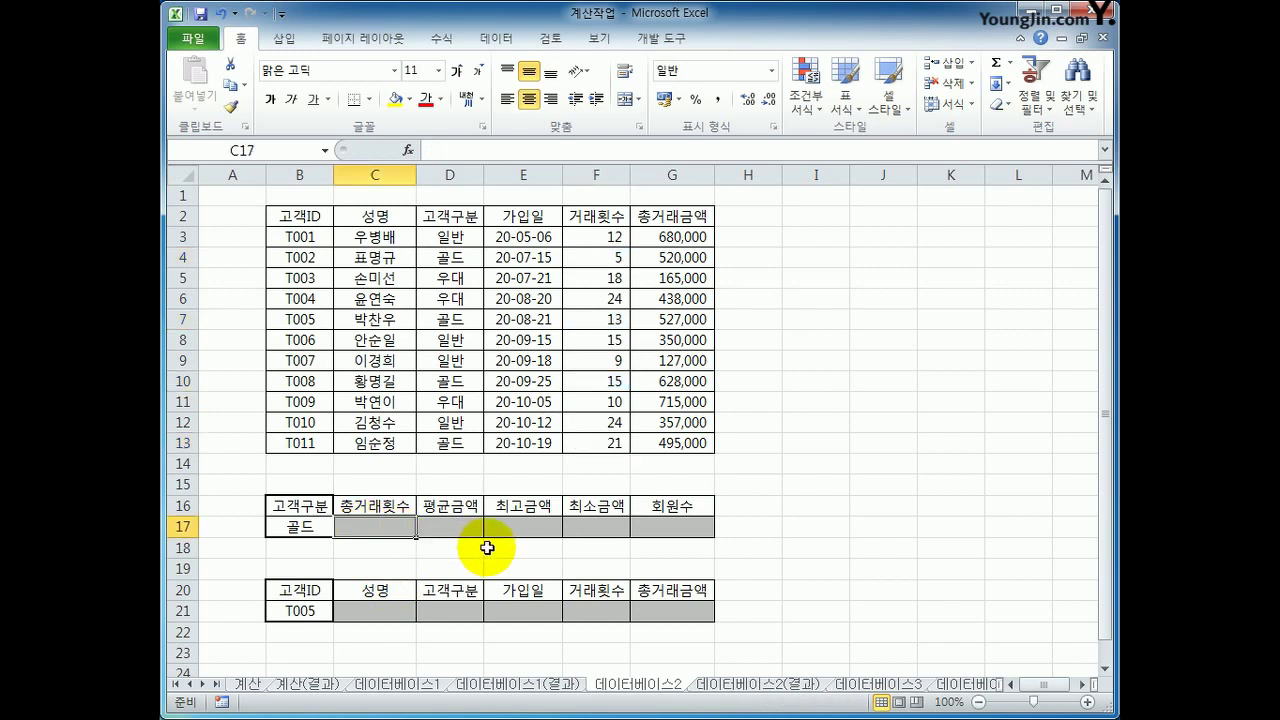
pyautogui.write('=')
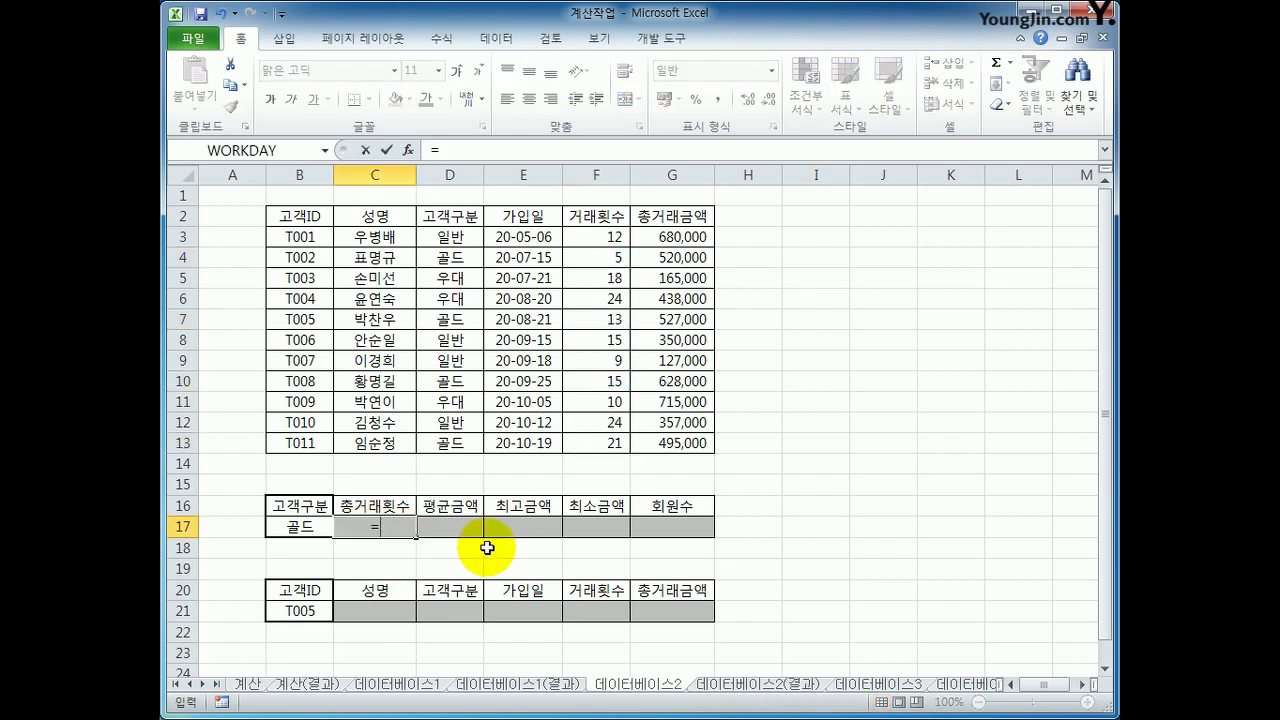
pyautogui.write('ds')
pyautogui.write('um')
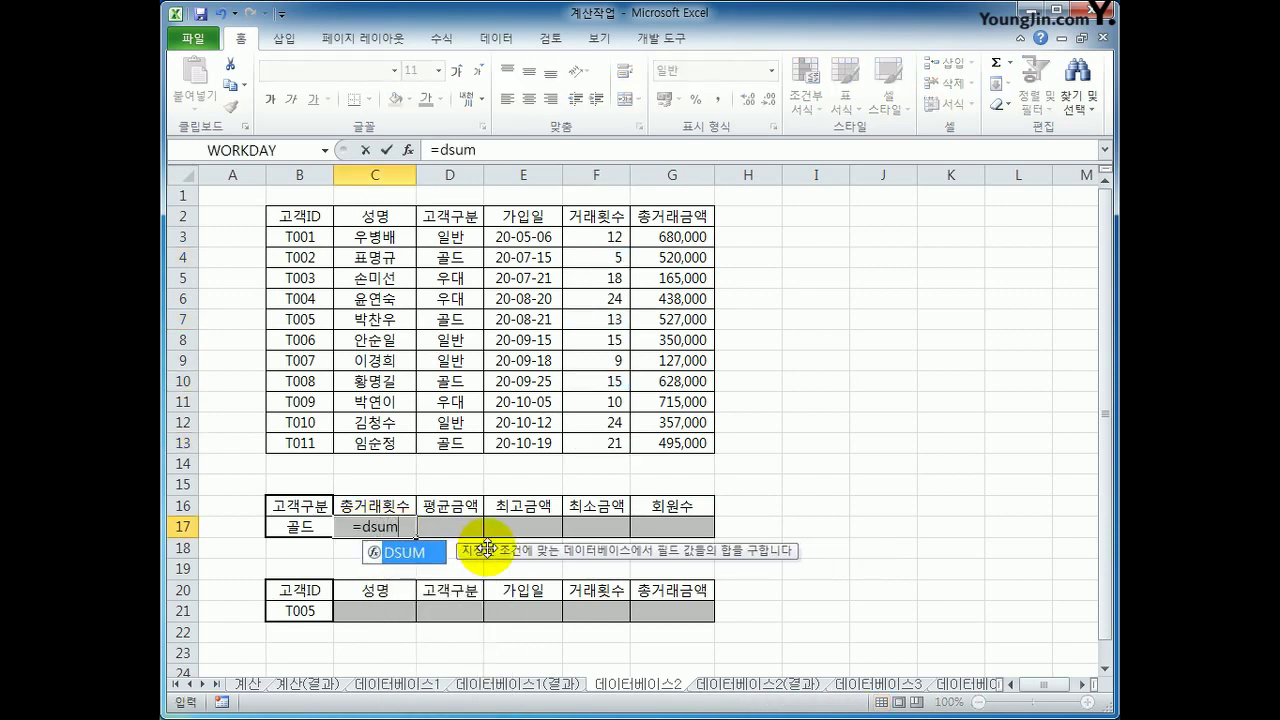
pyautogui.write('(')
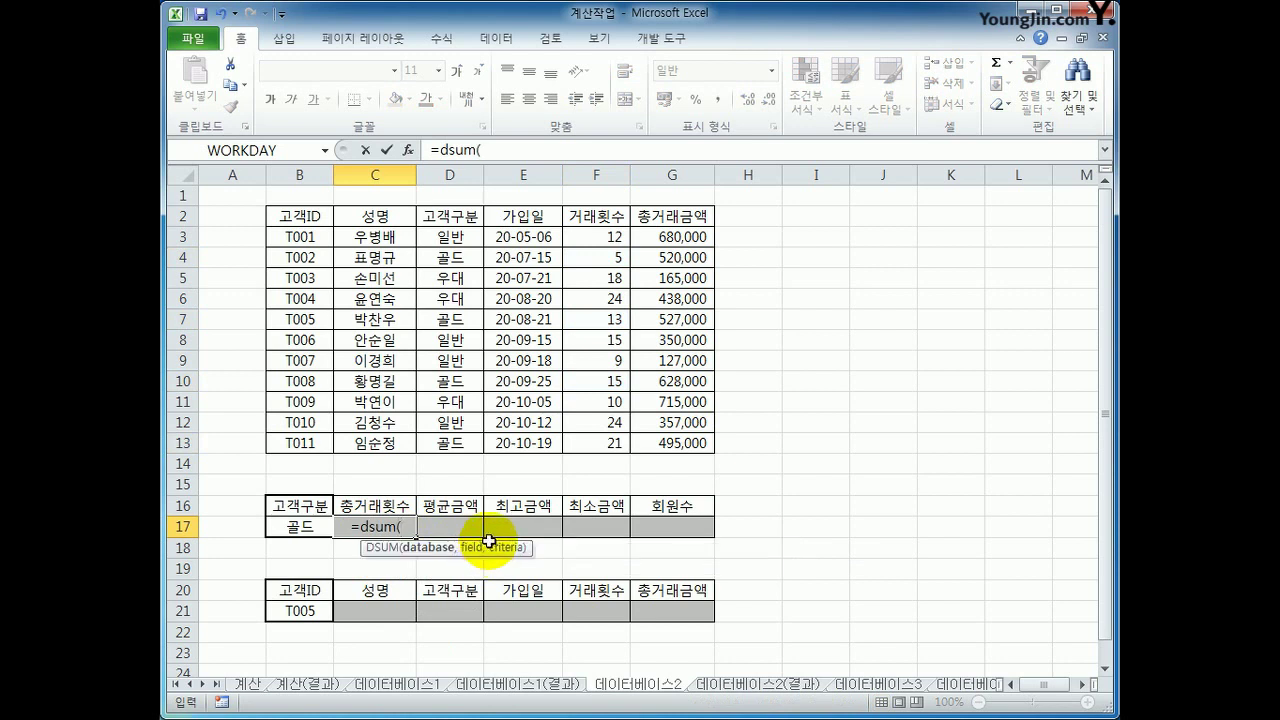
pyautogui.moveTo(300, 214); pyautogui.dragTo(672, 447)
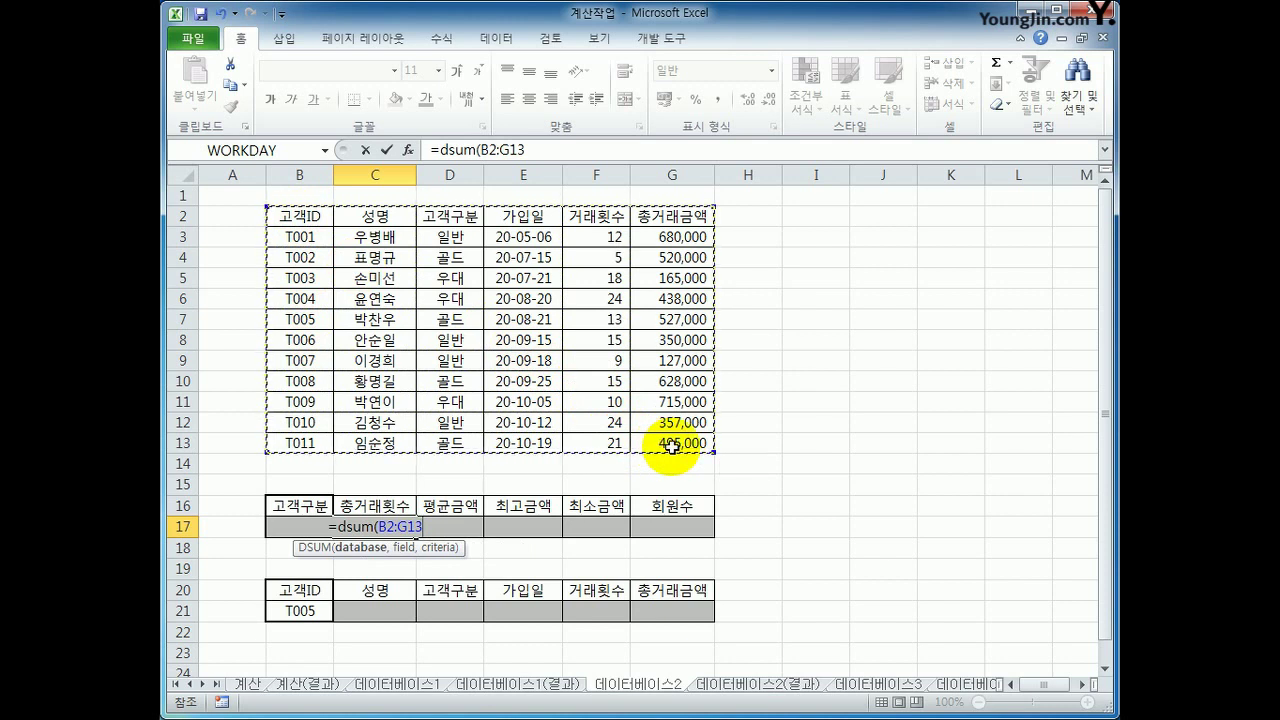
pyautogui.write(',')
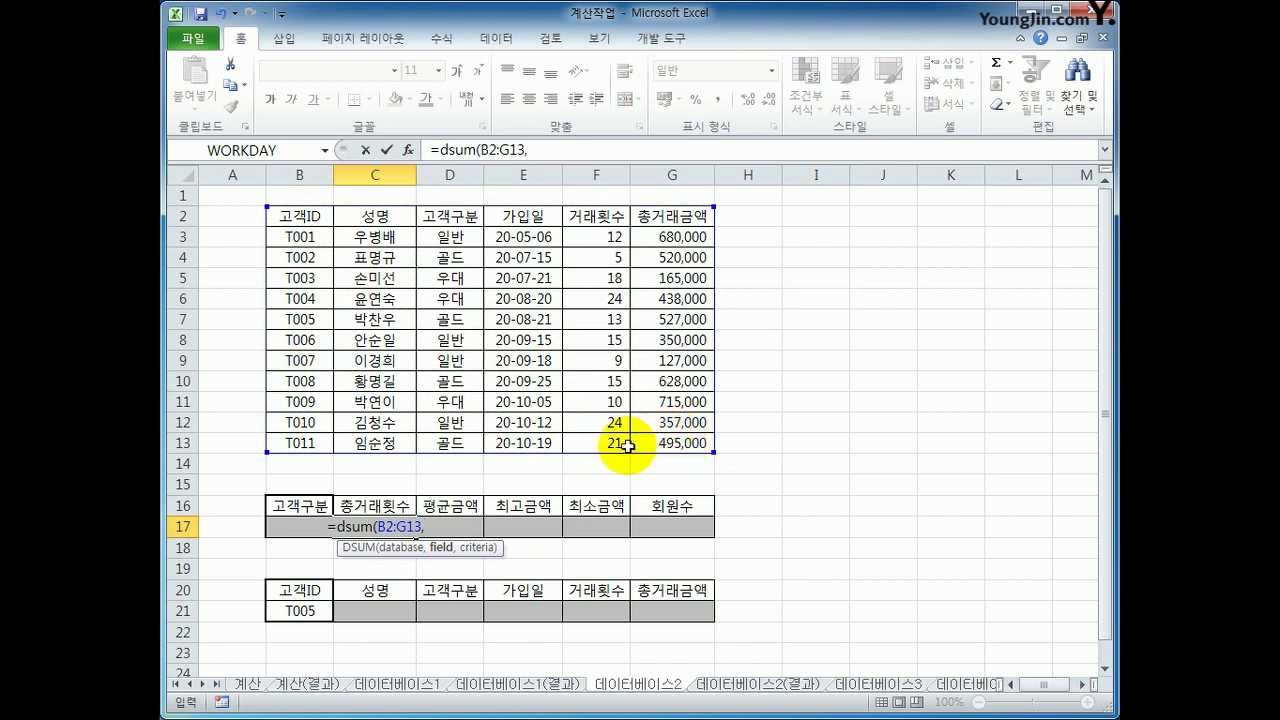
pyautogui.click(598, 220)
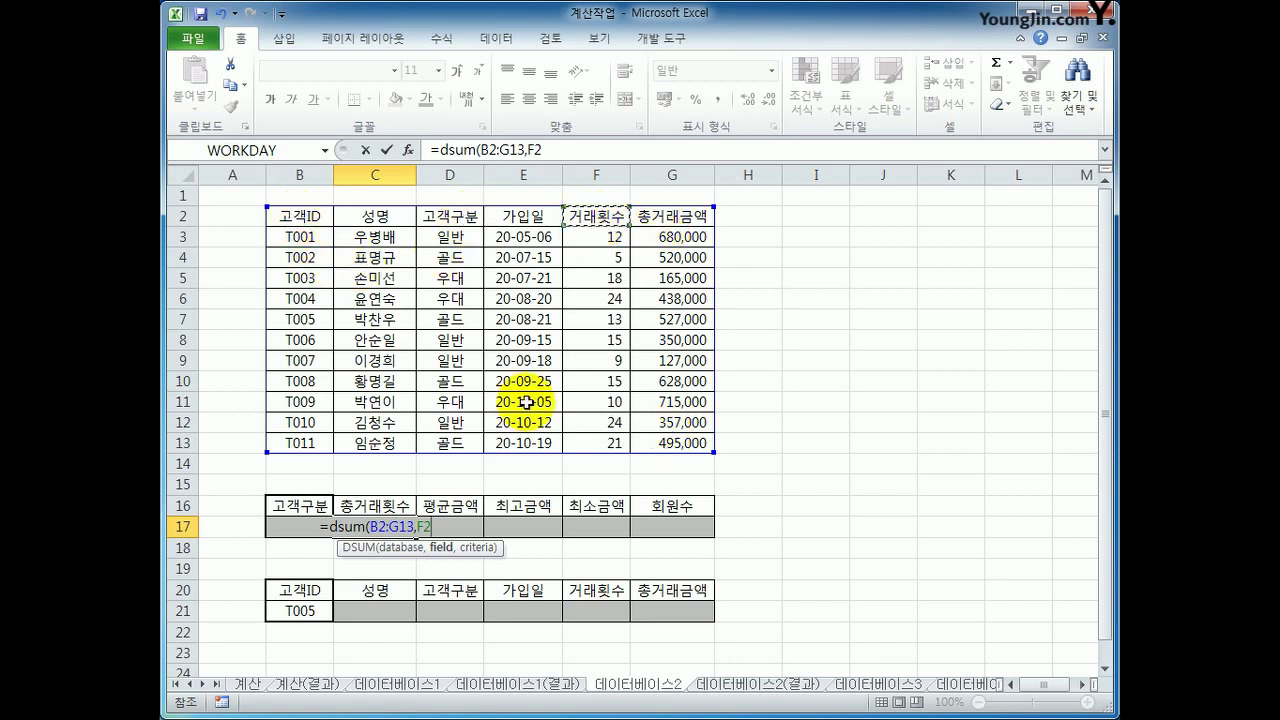
pyautogui.press('BackSpace')
pyautogui.press('BackSpace')
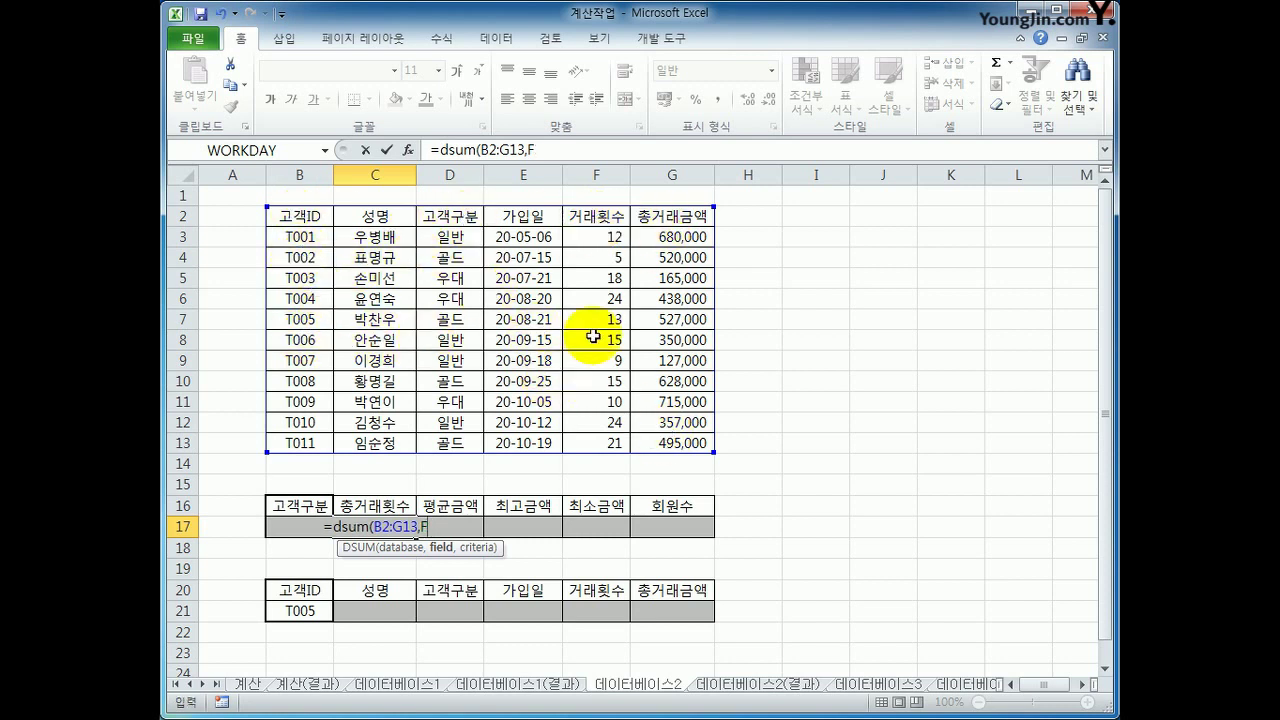
# Step: Complete the DSUM formula in C17 with field number 5 and the criteria range B16:B17
pyautogui.write('5')
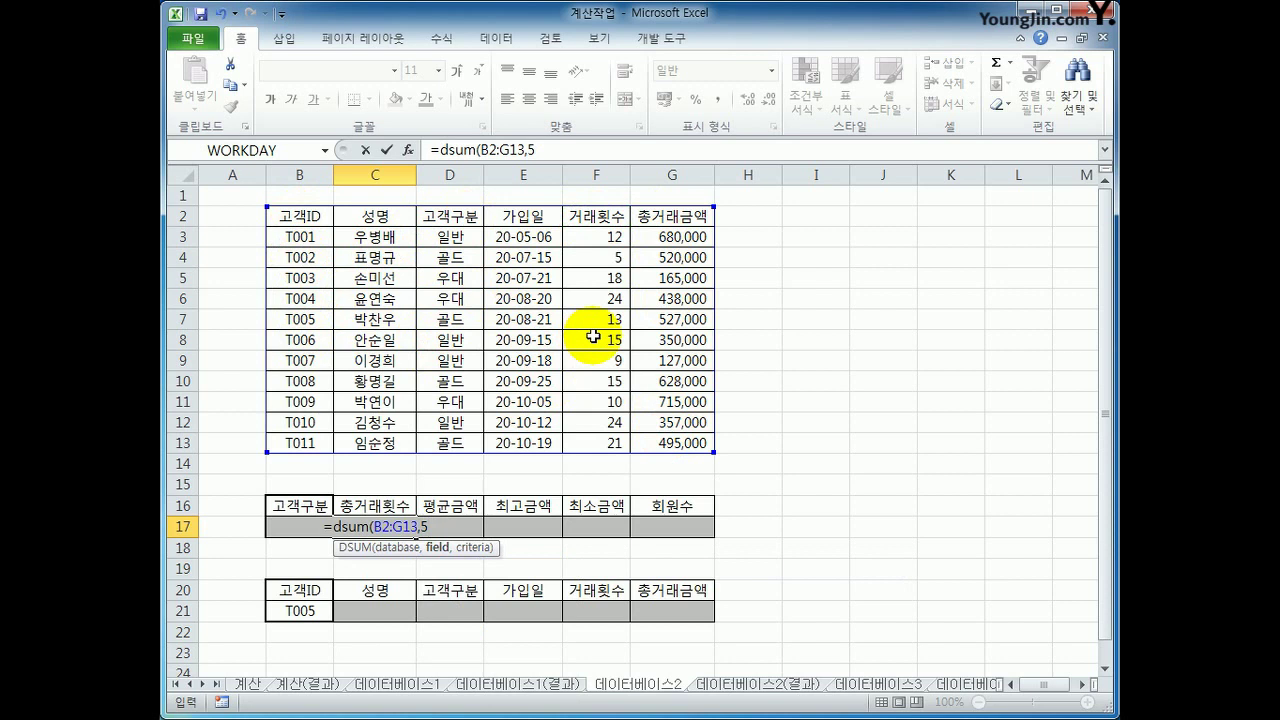
pyautogui.write(',')
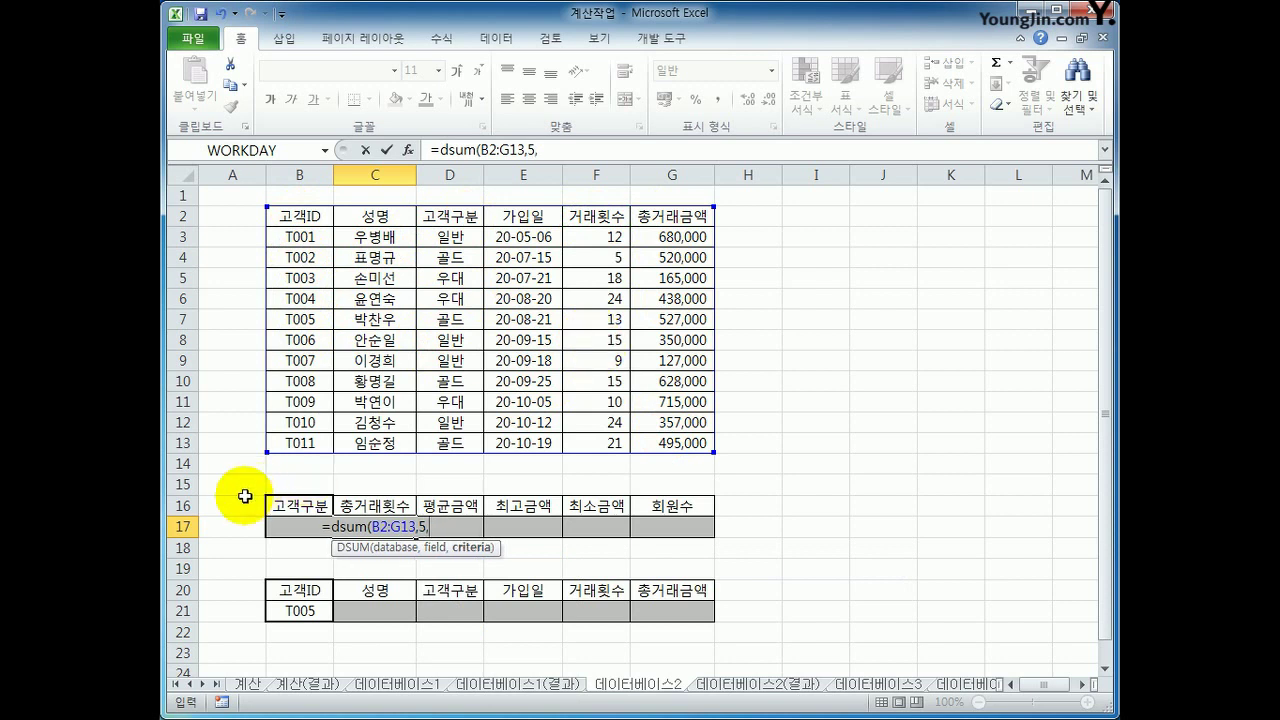
pyautogui.moveTo(283, 504); pyautogui.dragTo(279, 521)
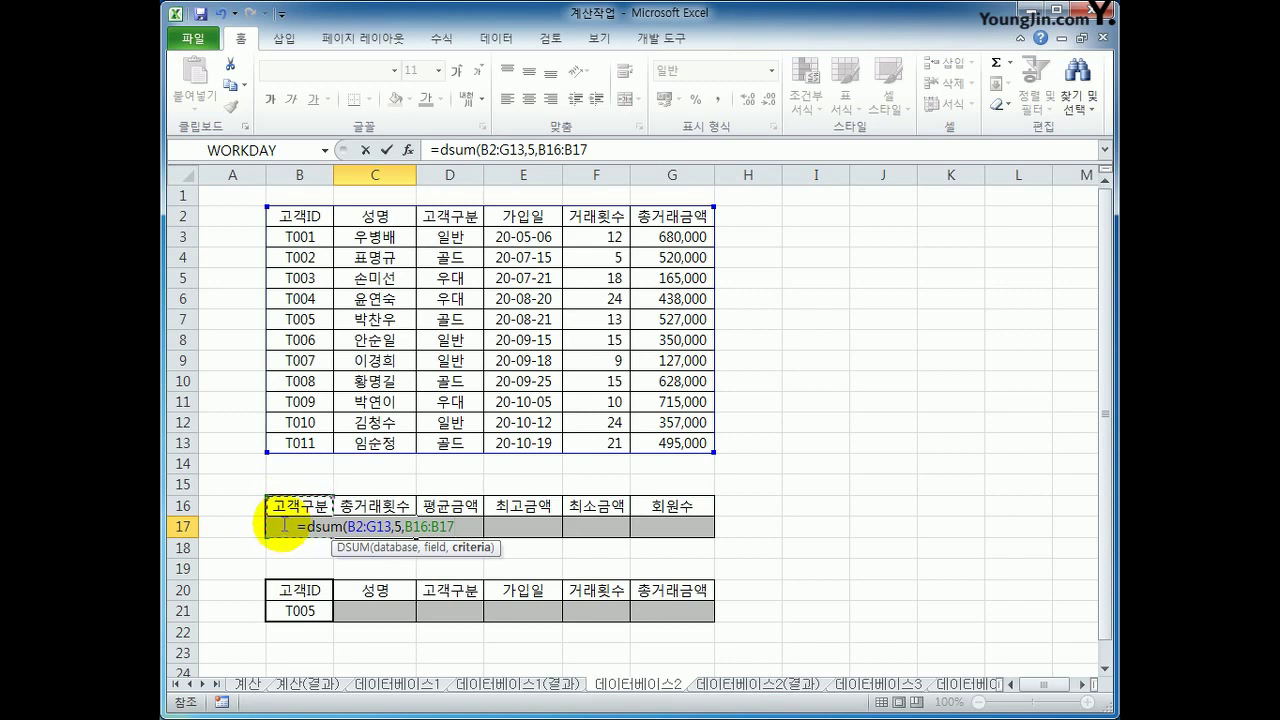
pyautogui.write(')')
pyautogui.press('Return')
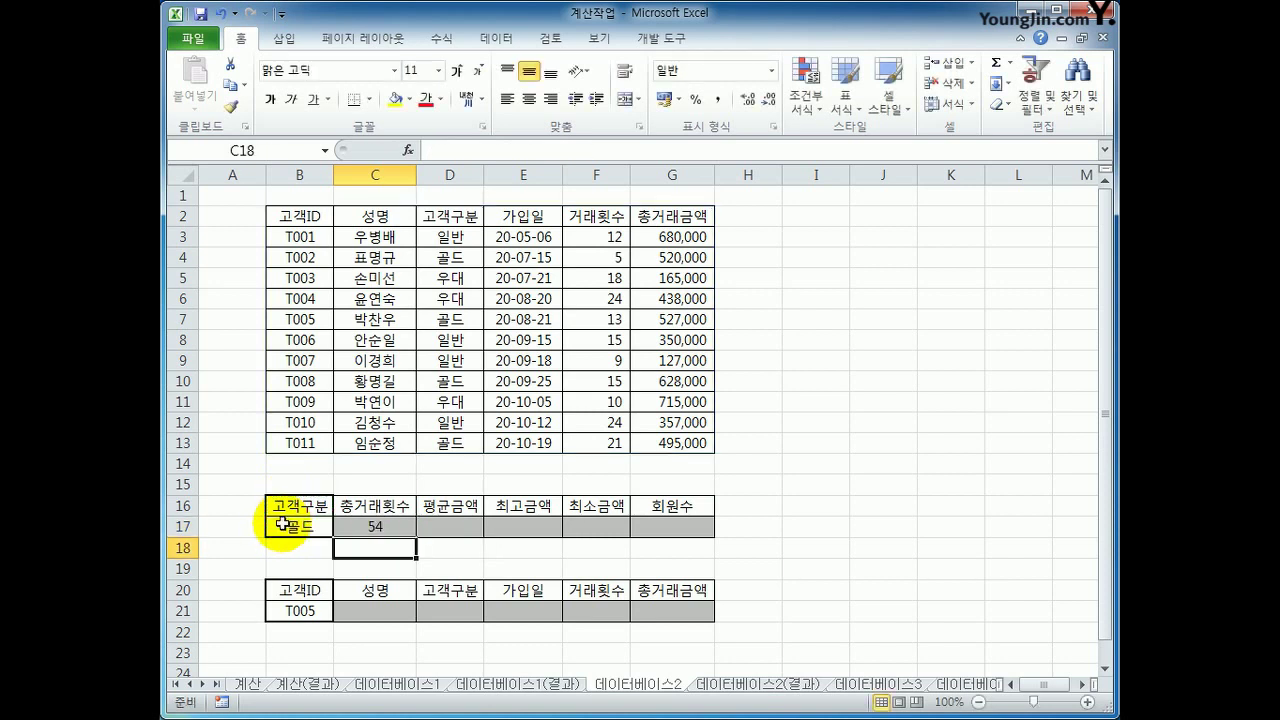
# Step: Check the DSUM result in C17 against the sum of the 골드 customers' 거래횟수 cells F4, F7, F10 and F13
pyautogui.click(360, 525)
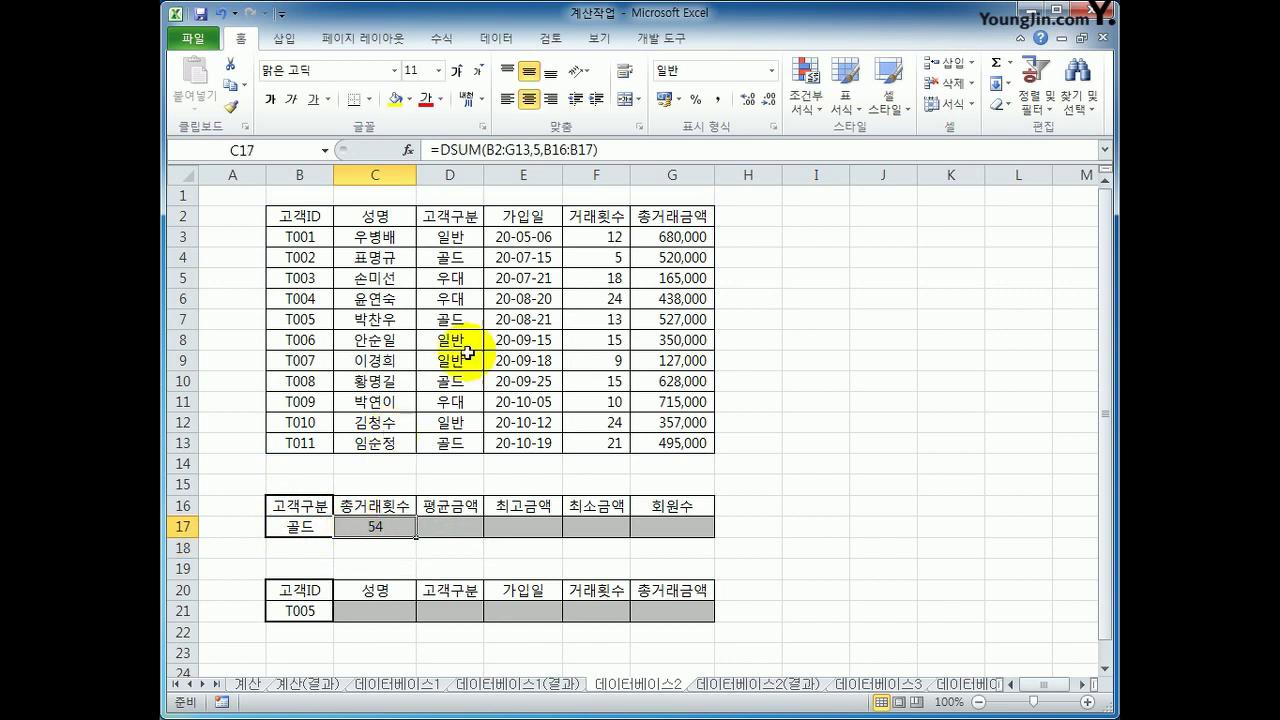
pyautogui.click(610, 257)
pyautogui.keyDown('ctrl'); pyautogui.click(614, 319); pyautogui.keyUp('ctrl')
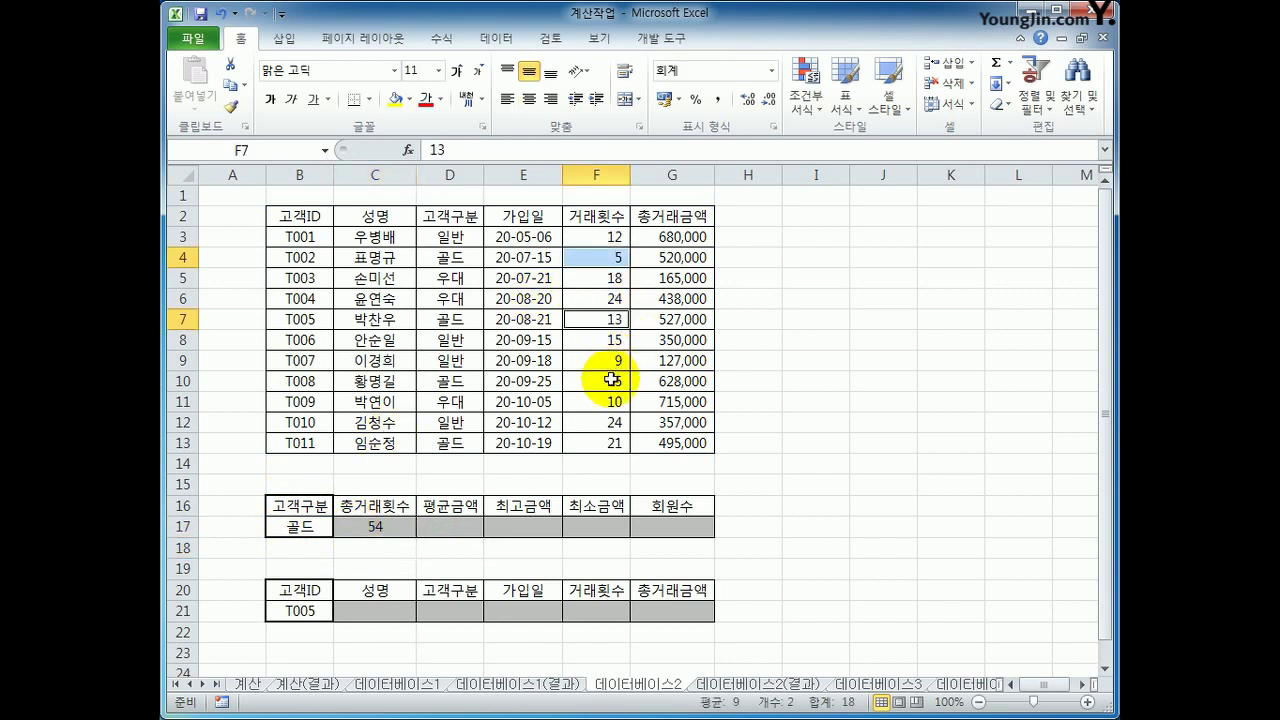
pyautogui.keyDown('ctrl'); pyautogui.click(607, 380); pyautogui.keyUp('ctrl')
pyautogui.keyDown('ctrl'); pyautogui.click(607, 443); pyautogui.keyUp('ctrl')
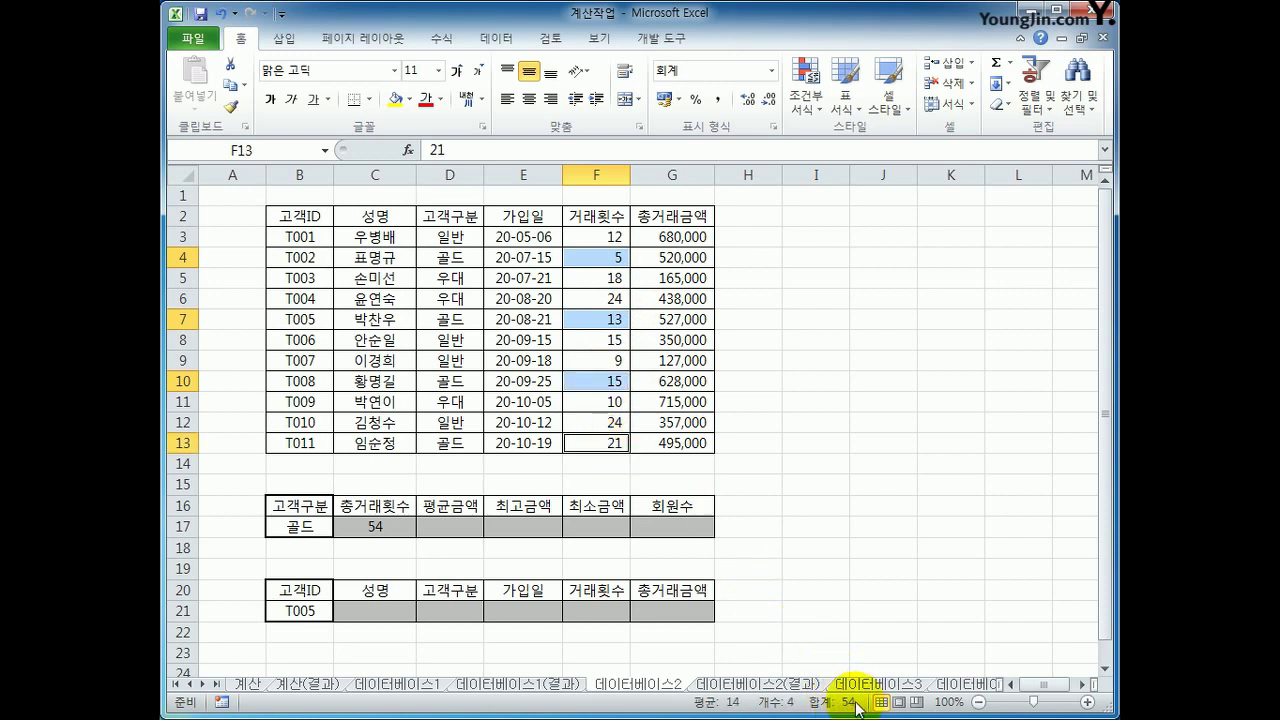
# Step: Enter a DAVERAGE formula in D17 with database B2:G13, the 총거래금액 header G2 as field and criteria B16:B17
pyautogui.click(464, 525)
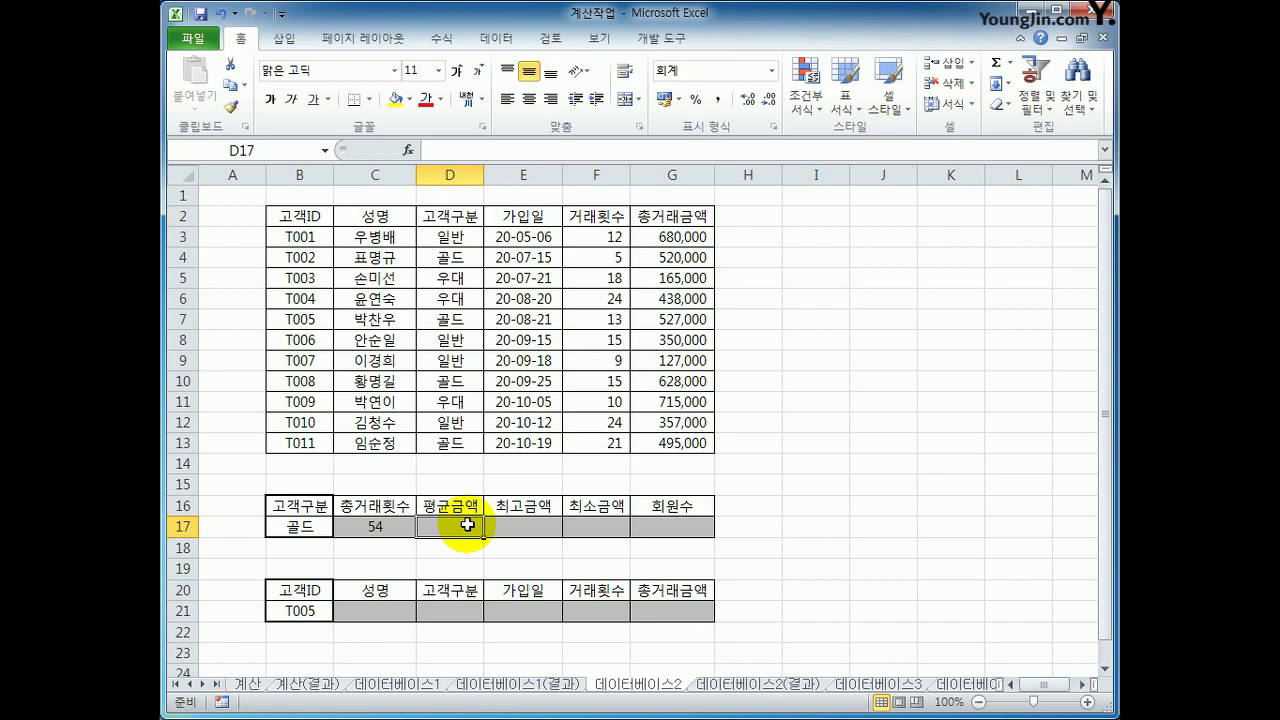
pyautogui.write('=d')
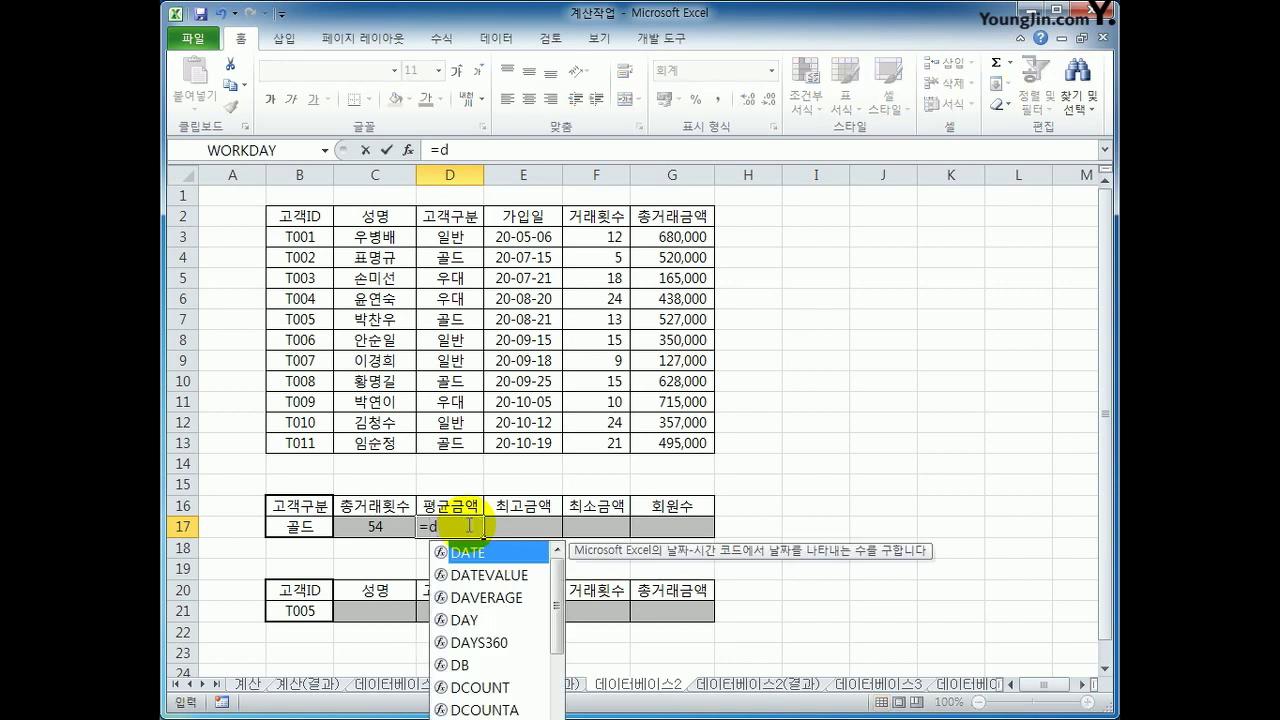
pyautogui.write('av')
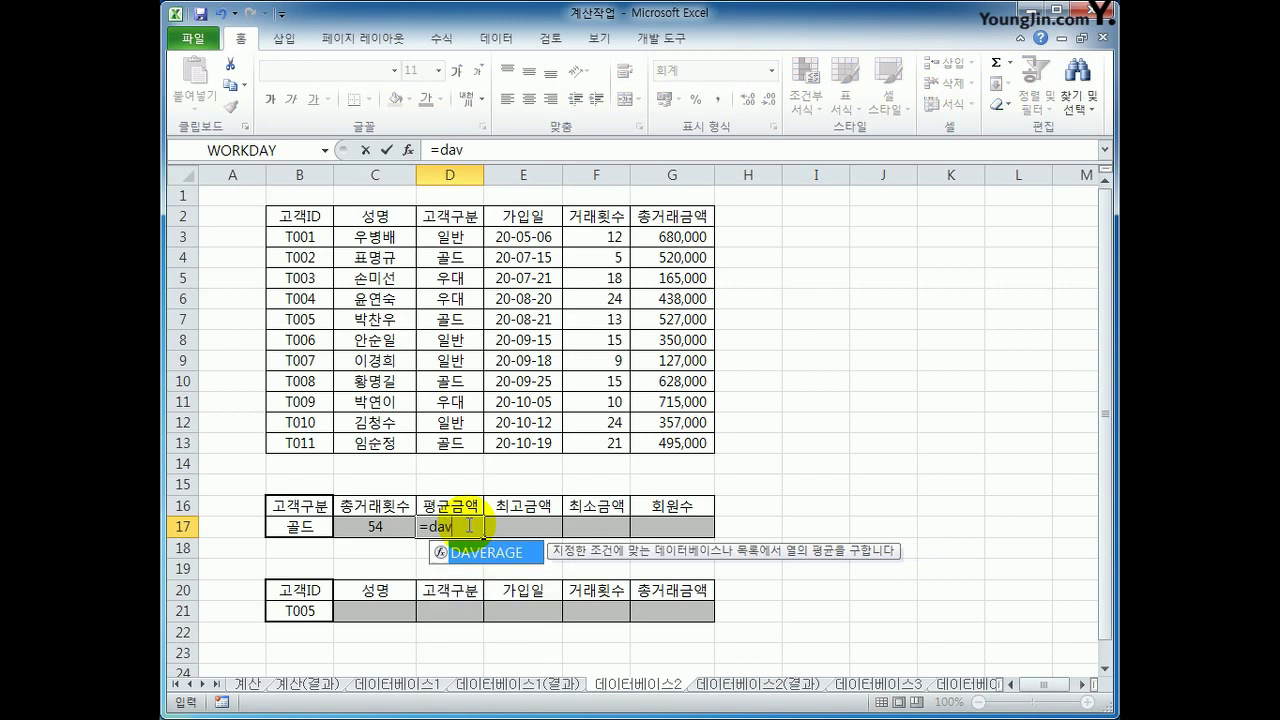
pyautogui.press('Tab')
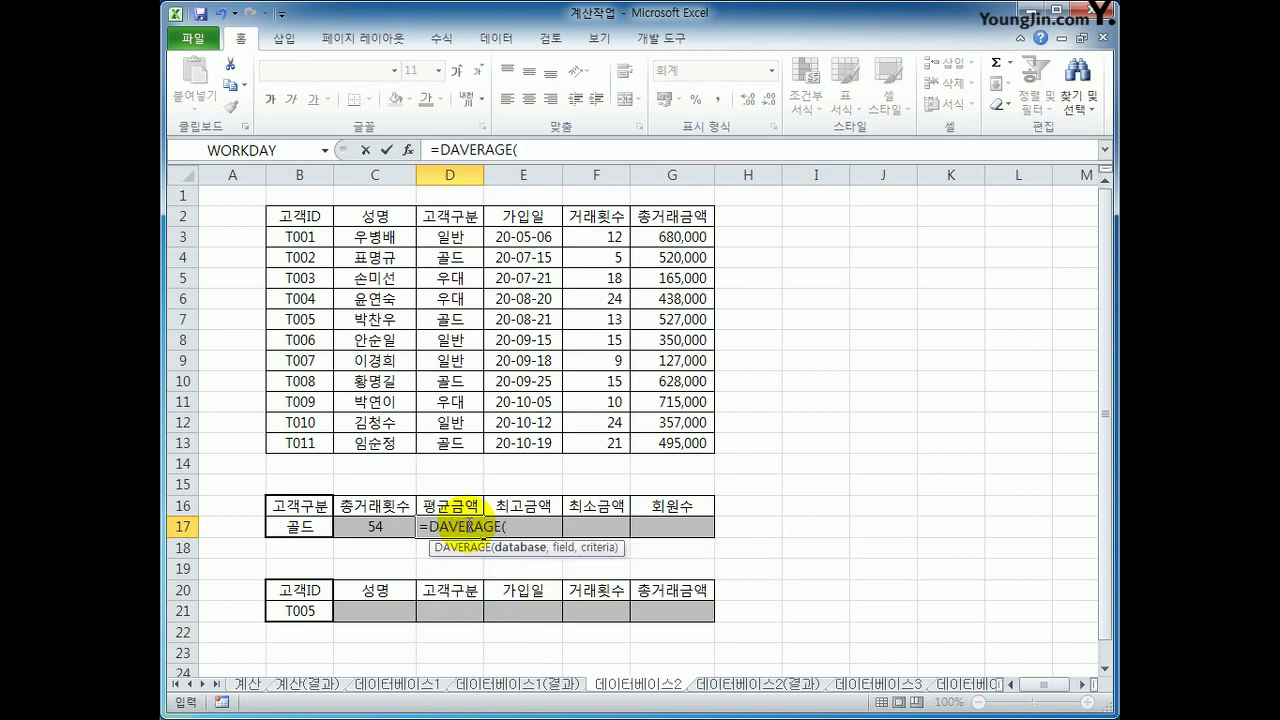
pyautogui.moveTo(298, 216); pyautogui.dragTo(663, 447)
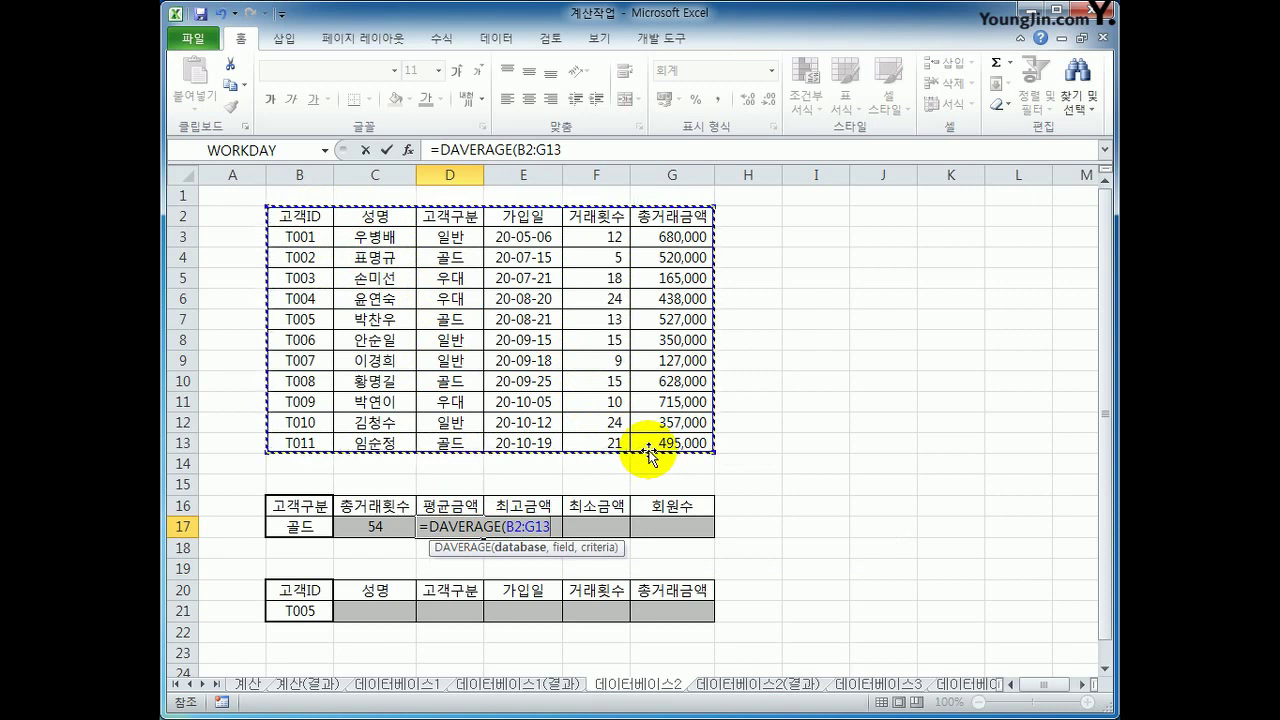
pyautogui.write(',')
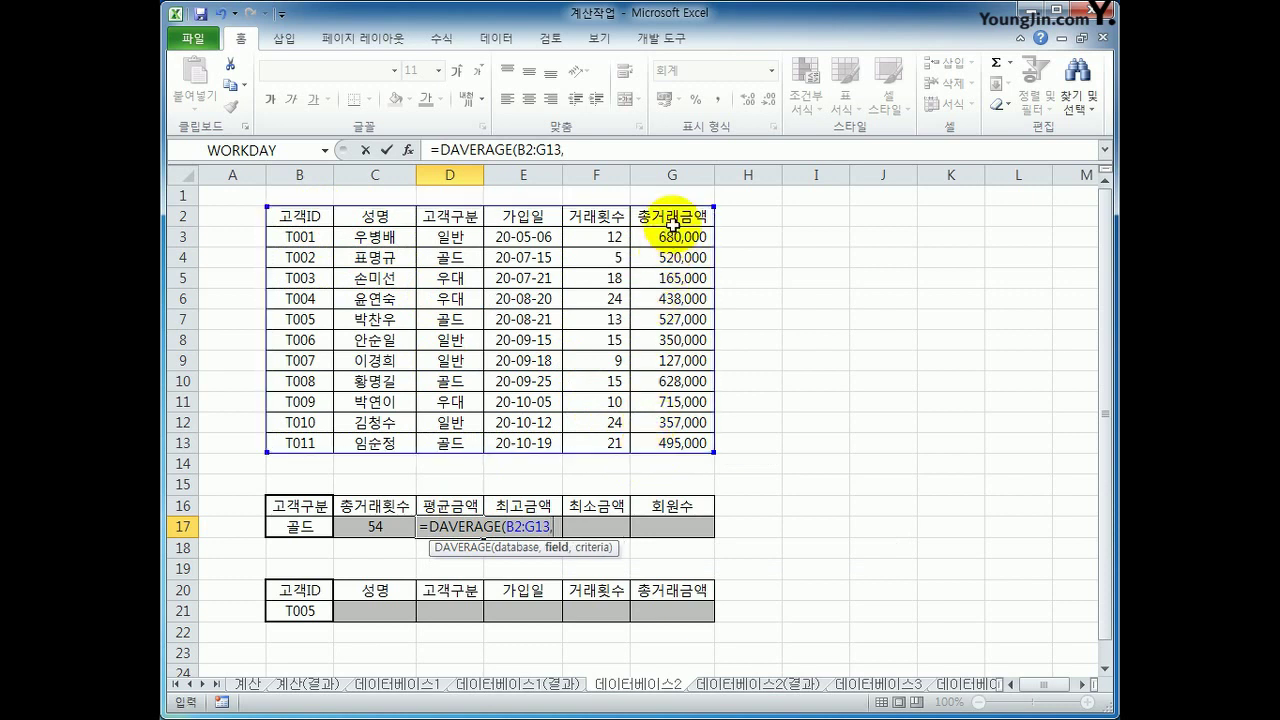
pyautogui.click(676, 215)
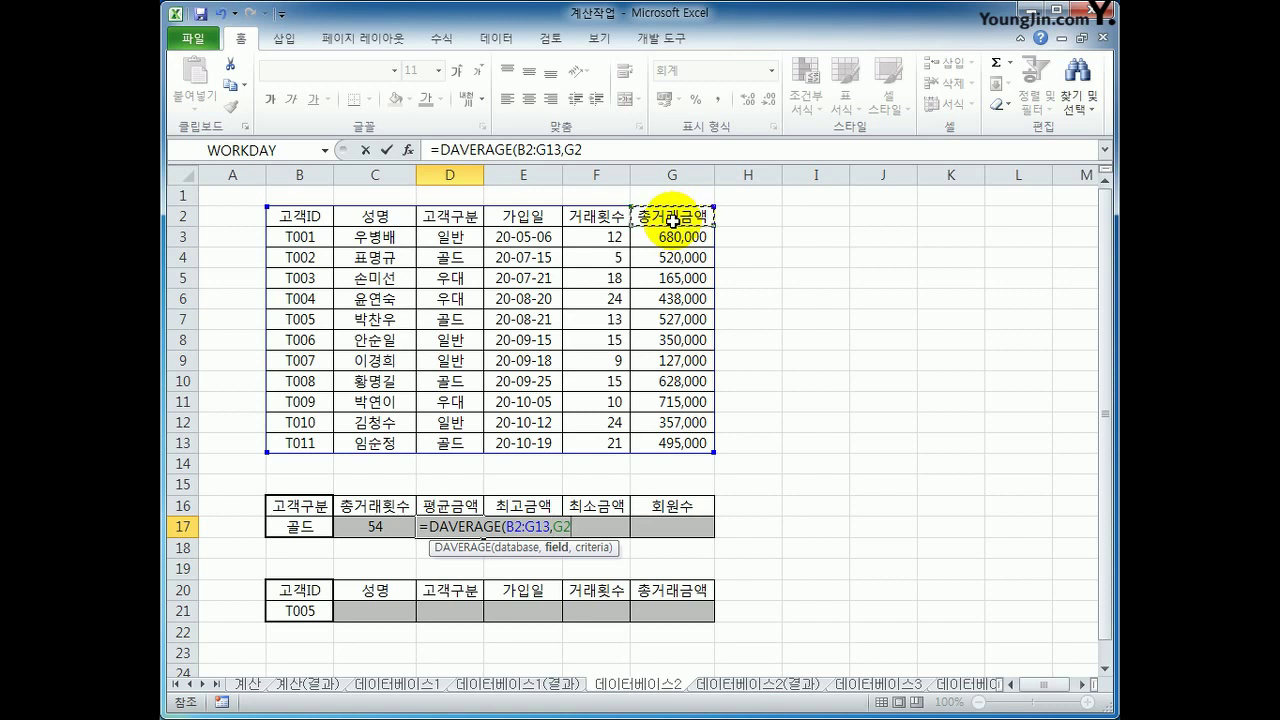
pyautogui.write(',')
pyautogui.moveTo(300, 505); pyautogui.dragTo(293, 523)
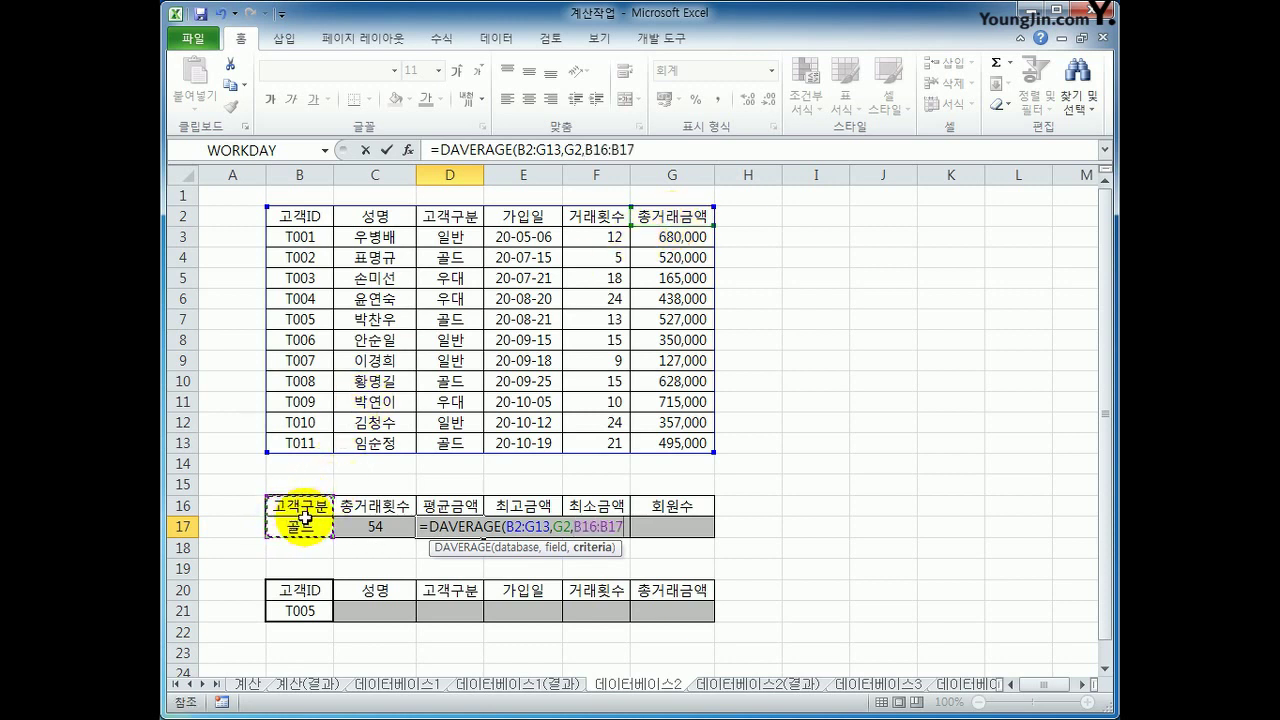
pyautogui.write(')')
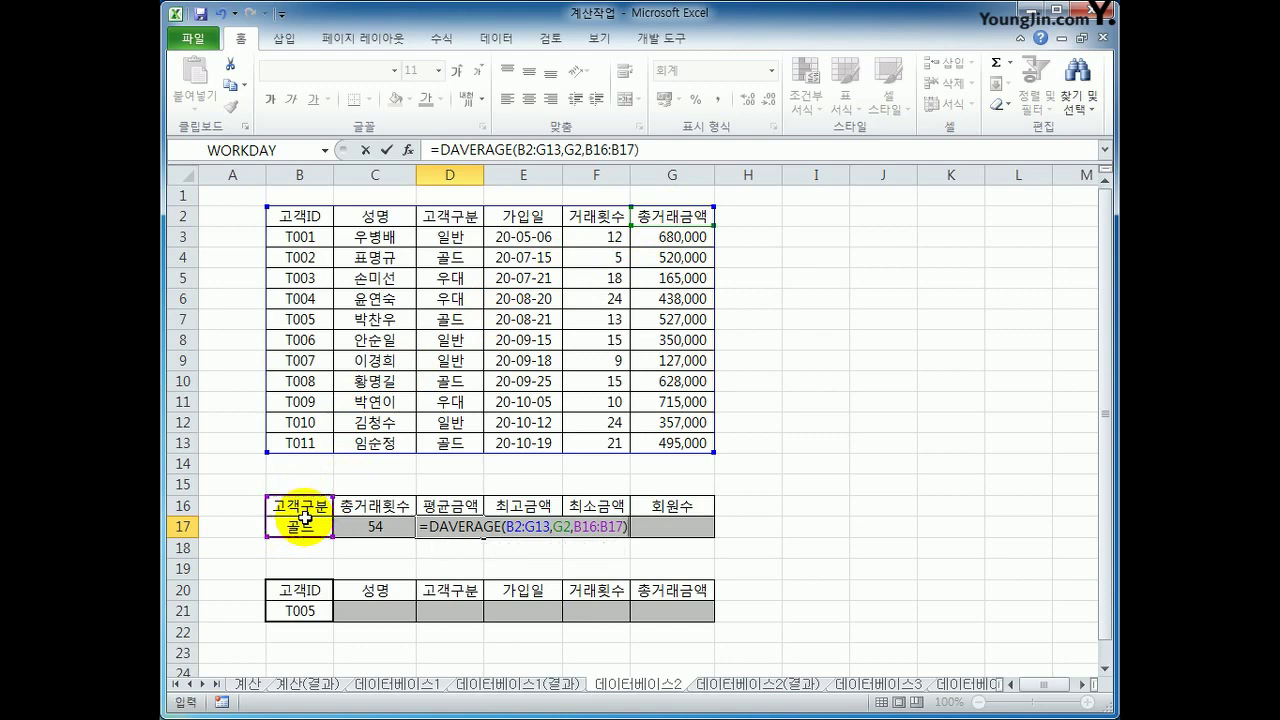
pyautogui.press('Return')
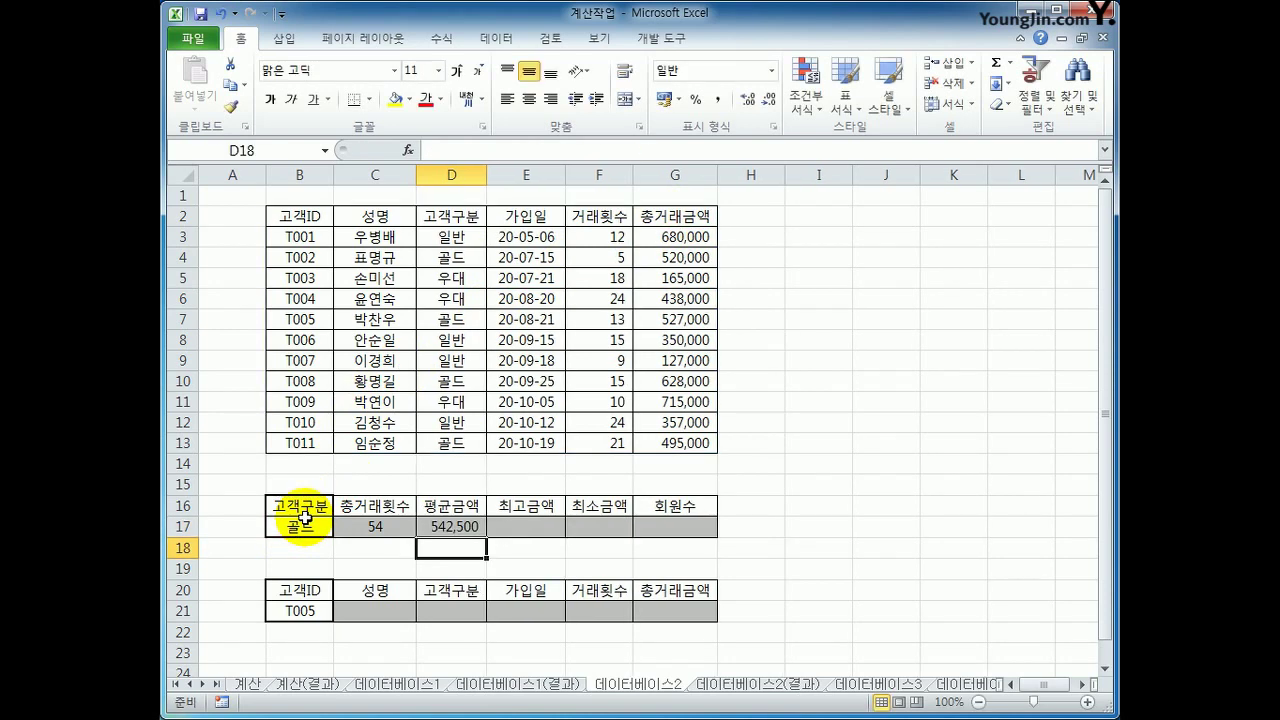
# Step: Enter a DMAX formula in E17 with database B2:G13, field G2 and criteria B16:B17 for the 최고금액
pyautogui.click(509, 527)
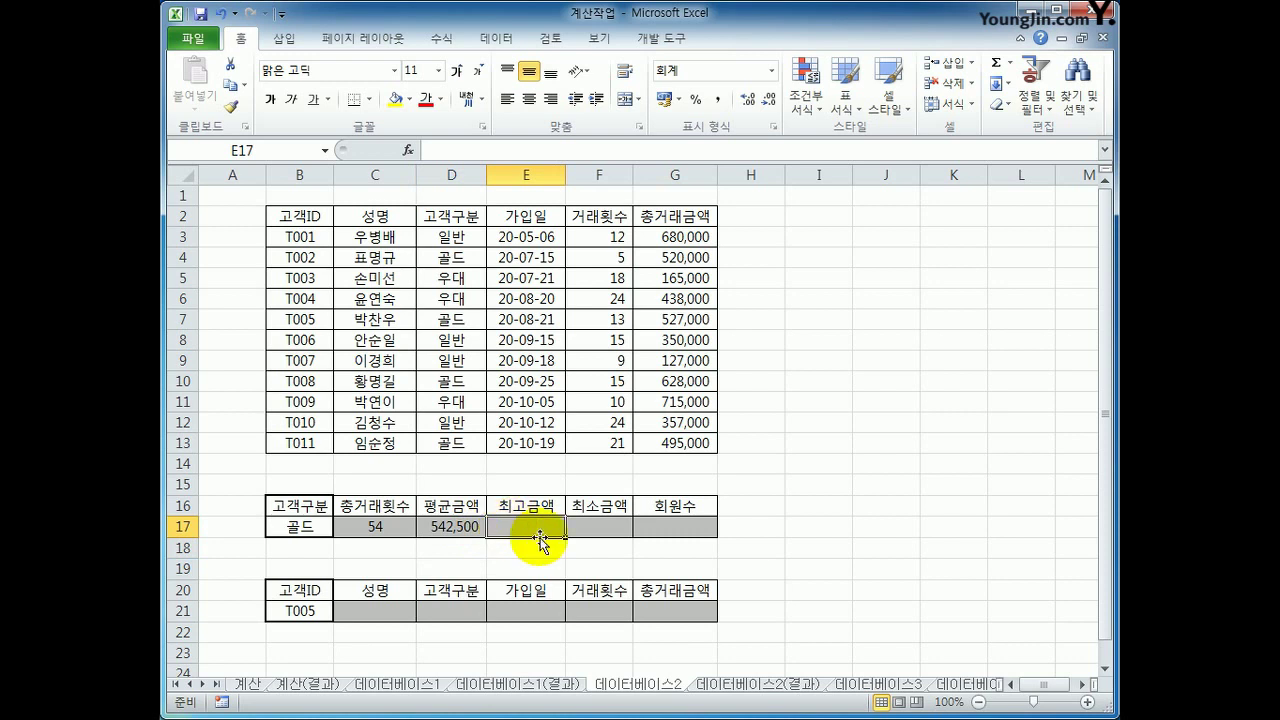
pyautogui.write('=dma')
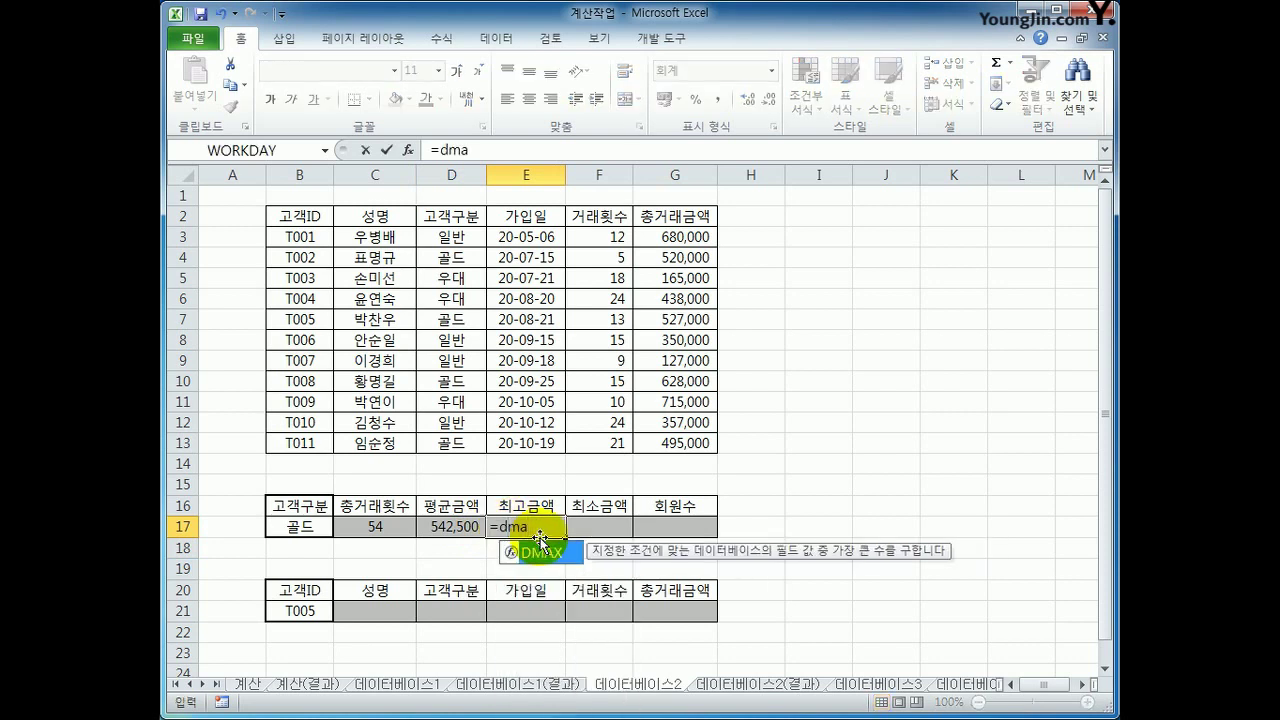
pyautogui.doubleClick(540, 549)
pyautogui.moveTo(311, 209); pyautogui.dragTo(668, 437)
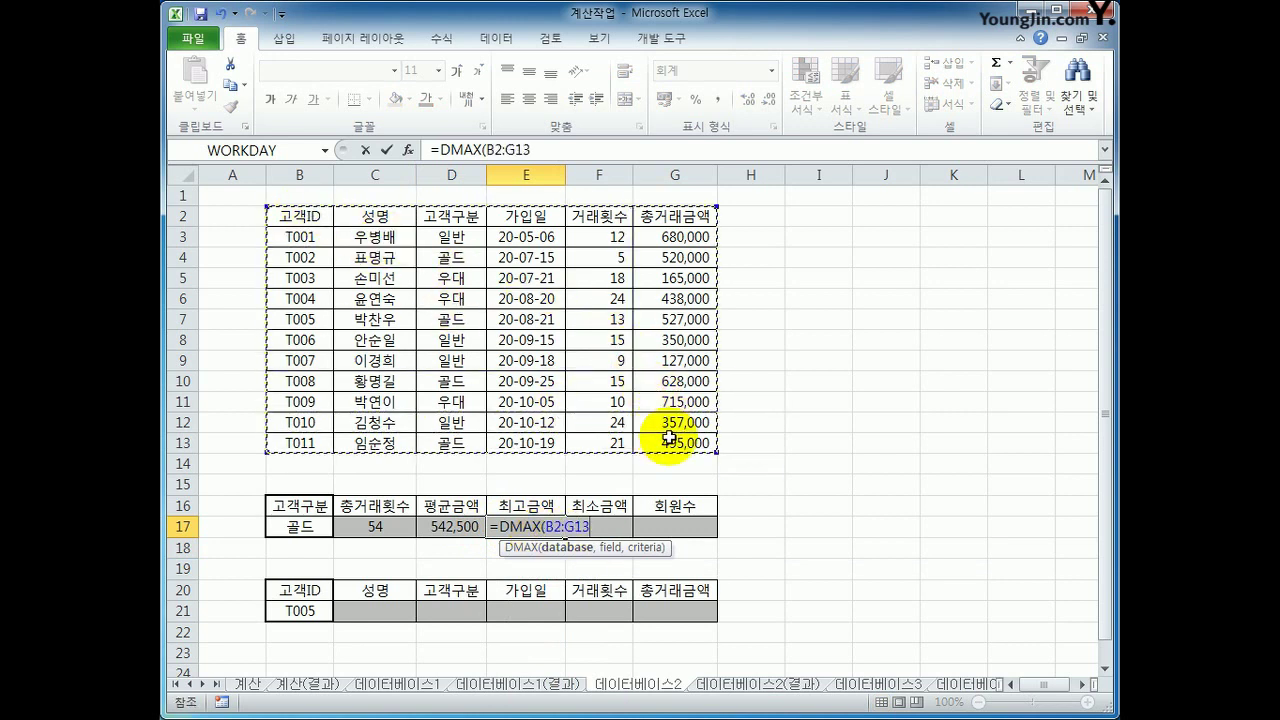
pyautogui.write(',')
pyautogui.click(661, 217)
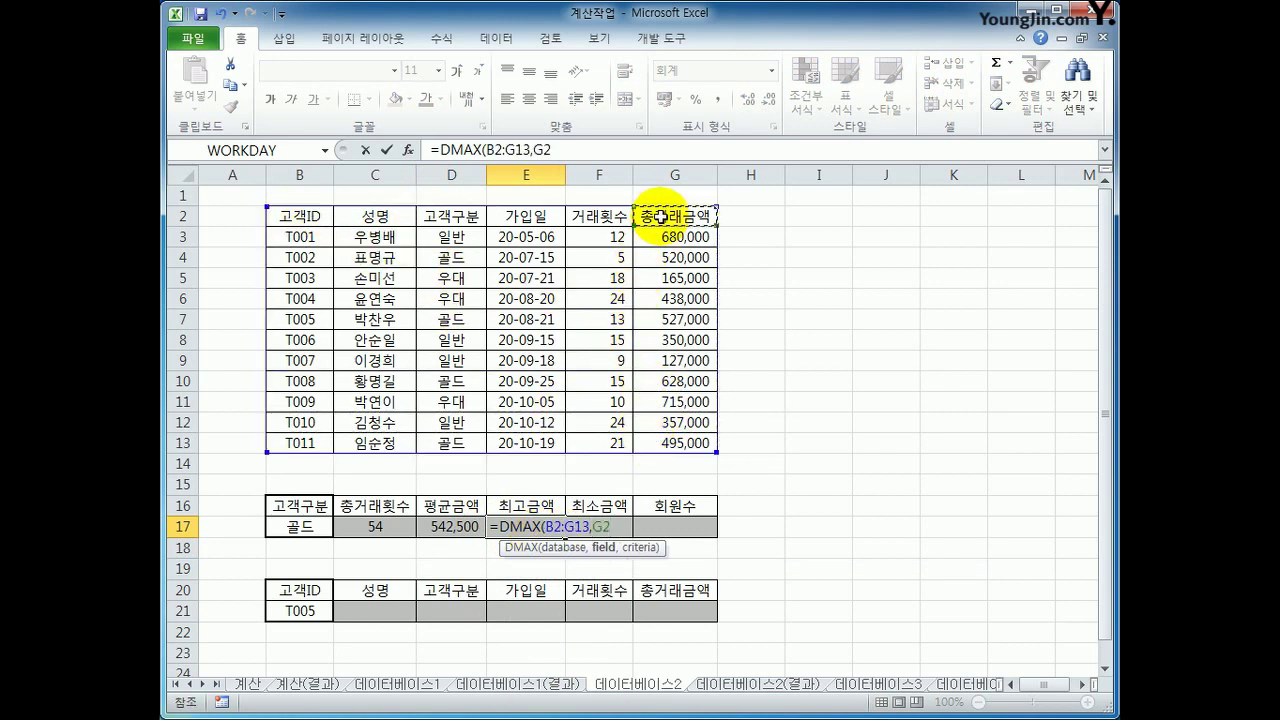
pyautogui.write(',')
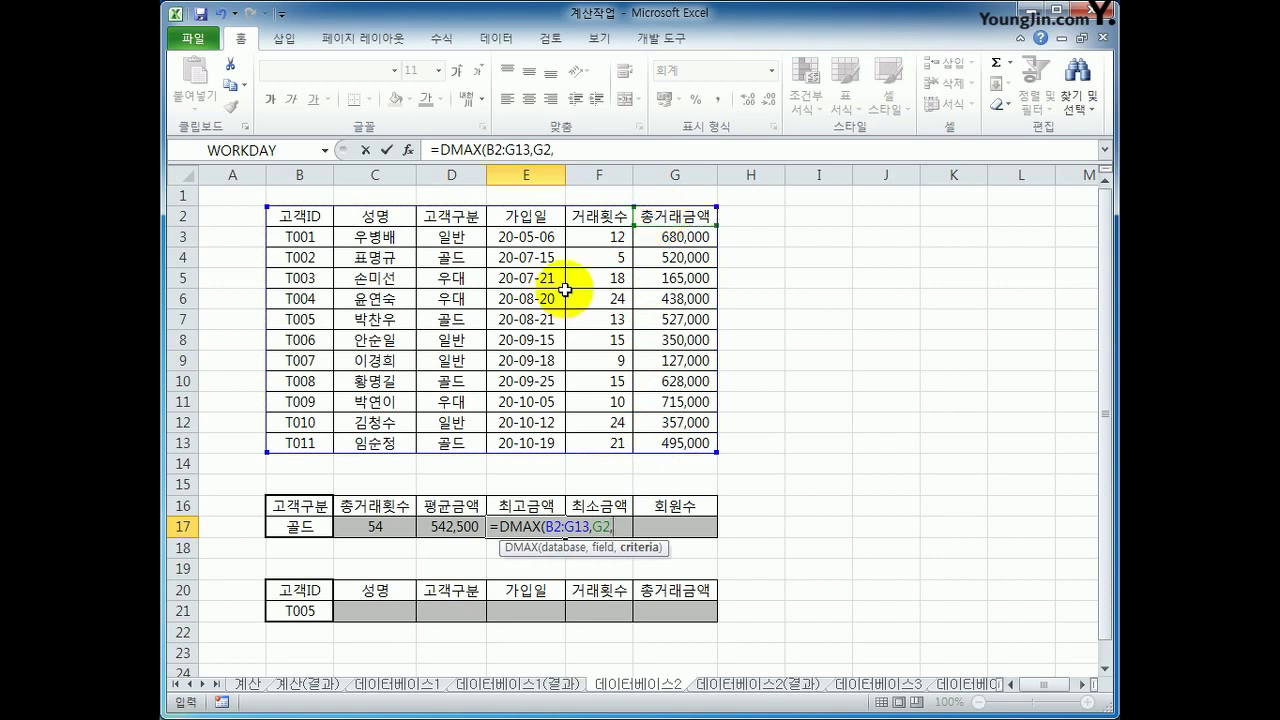
pyautogui.moveTo(300, 503); pyautogui.dragTo(298, 523)
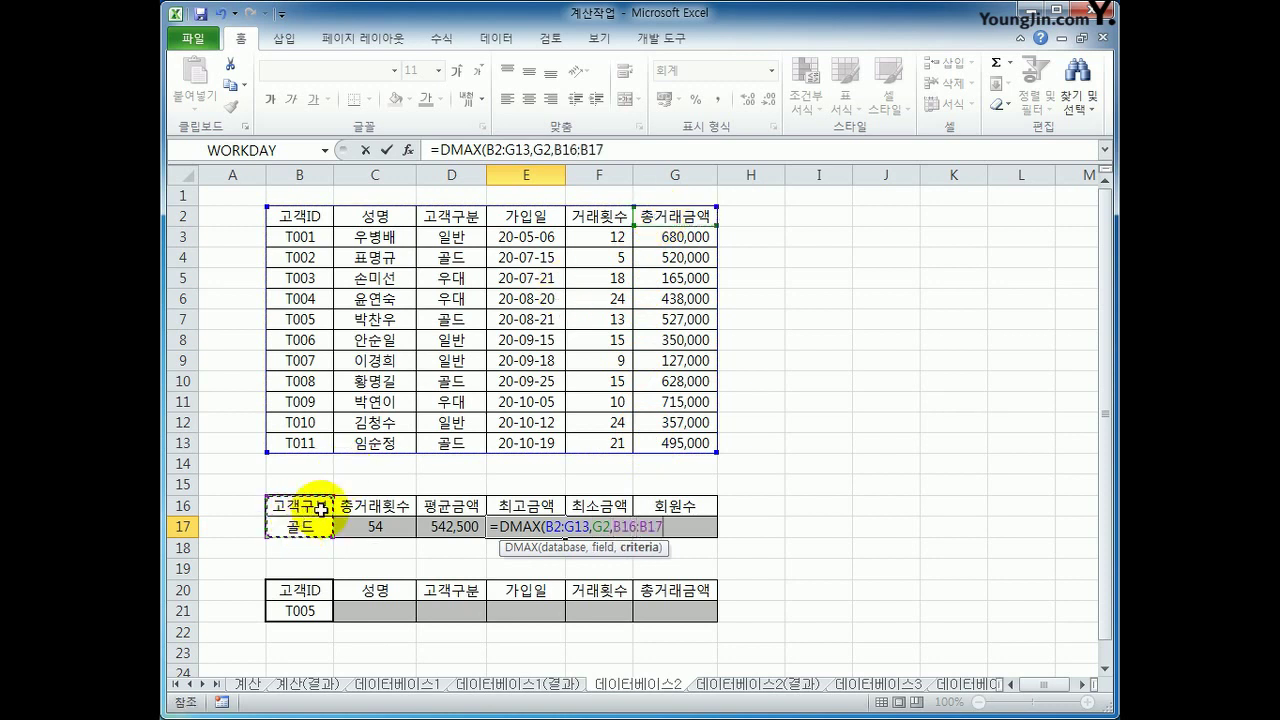
pyautogui.write(')')
pyautogui.press('Return')
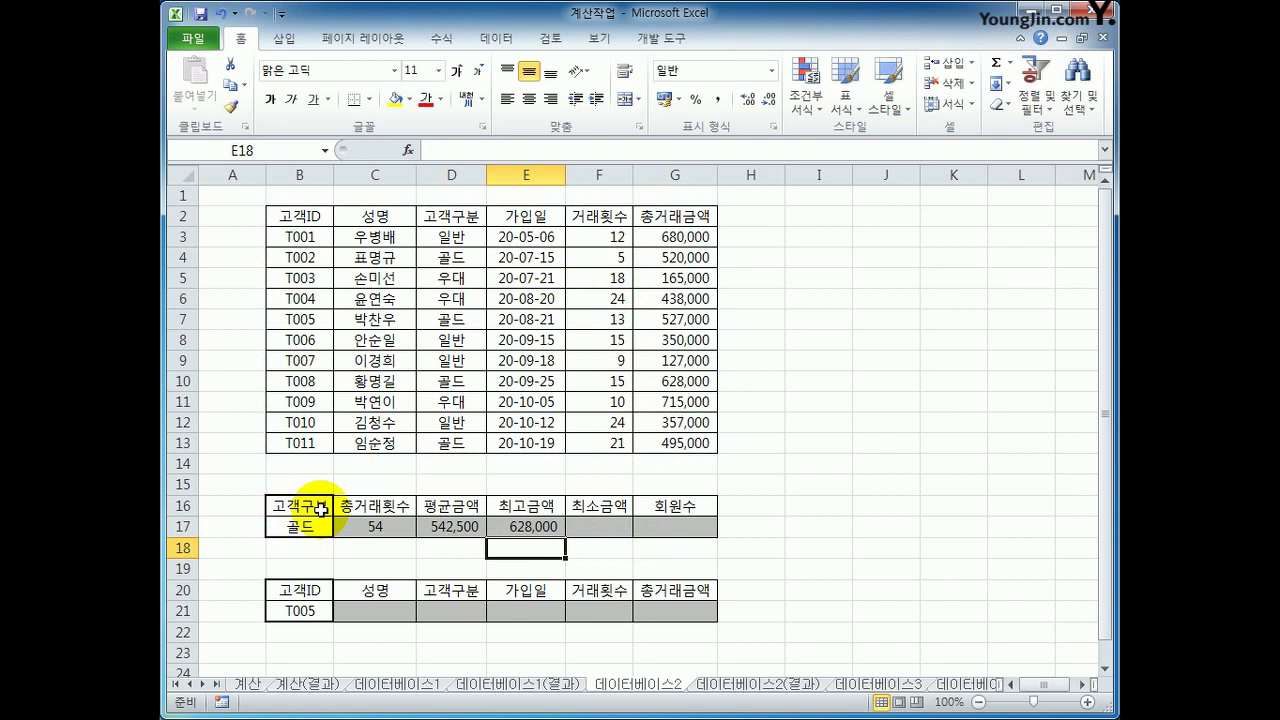
# Step: Enter a DMIN formula in F17 with database B2:G13, field G2 and criteria B16:B17 for the 최소금액
pyautogui.click(588, 524)
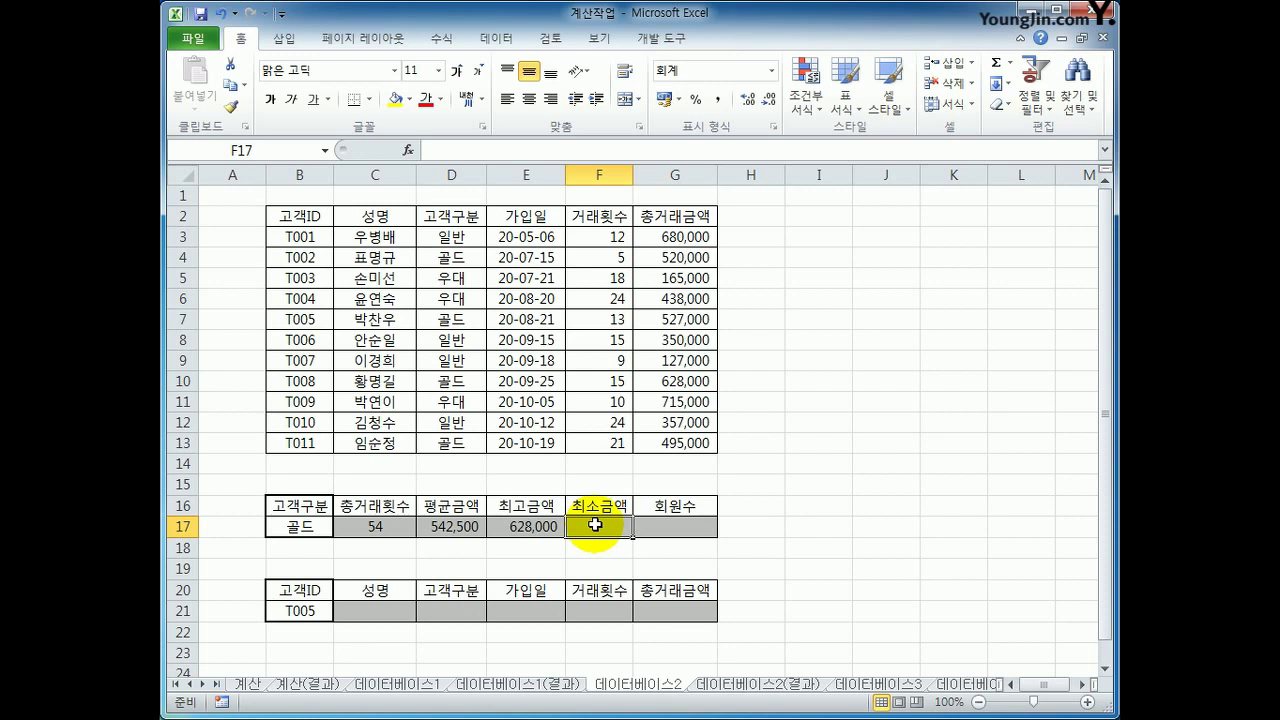
pyautogui.write('=dmin')
pyautogui.press('Tab')
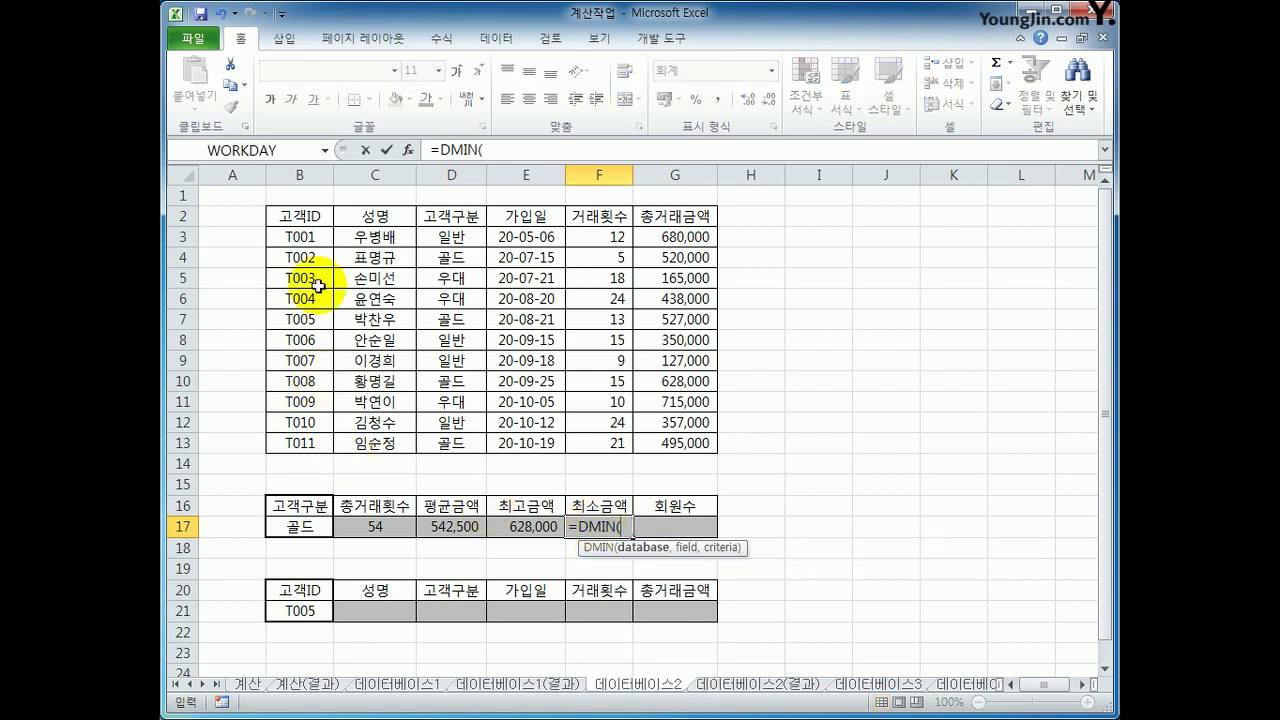
pyautogui.moveTo(299, 216); pyautogui.dragTo(668, 443)
pyautogui.write(',')
pyautogui.click(670, 226)
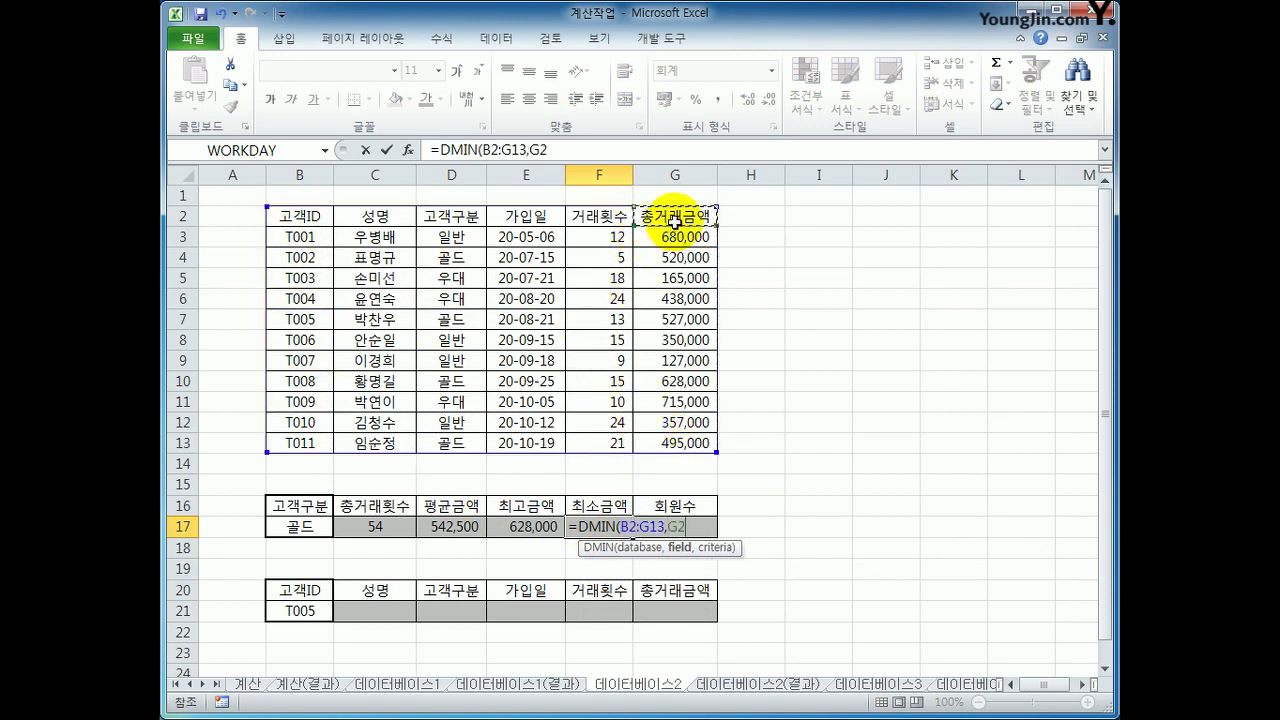
pyautogui.write(',')
pyautogui.moveTo(307, 503); pyautogui.dragTo(307, 522)
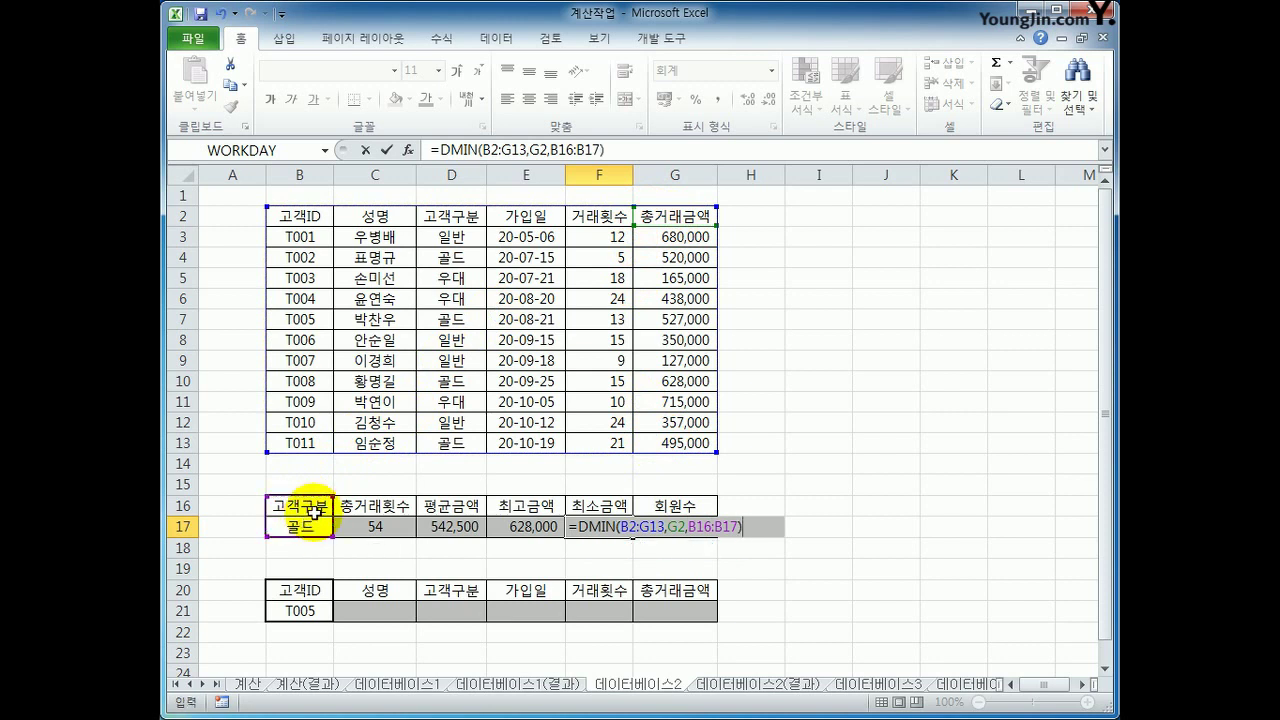
pyautogui.press('Return')
# Step: Go through the 골드 entries in D4, D7, D10 and D13 that the 회원수 in G17 has to count
pyautogui.click(664, 528)
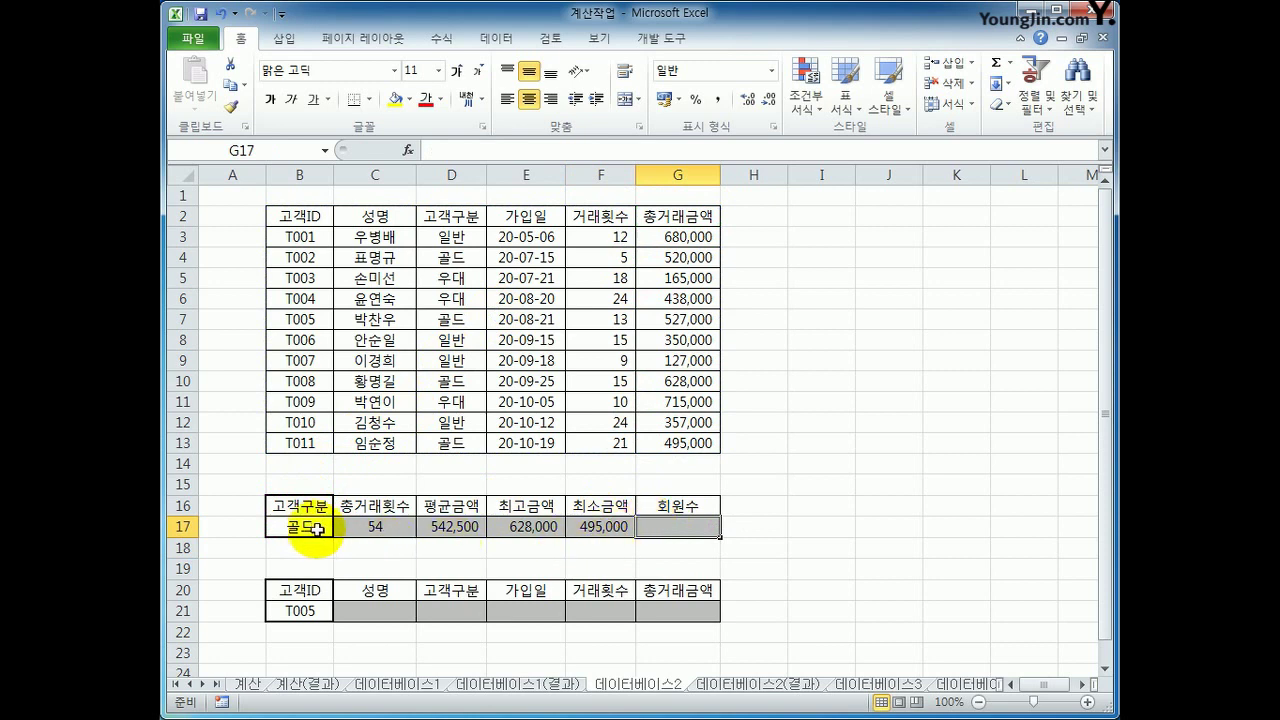
pyautogui.click(447, 258)
pyautogui.click(457, 320)
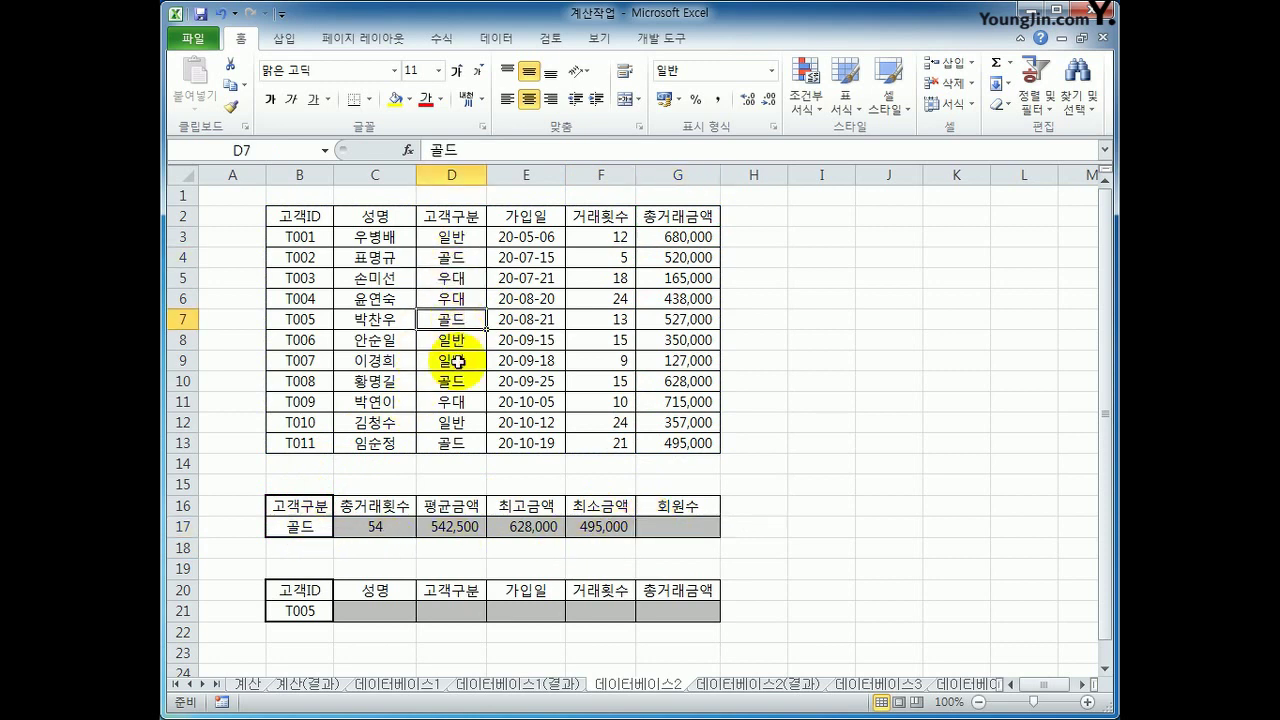
pyautogui.click(458, 380)
pyautogui.click(463, 443)
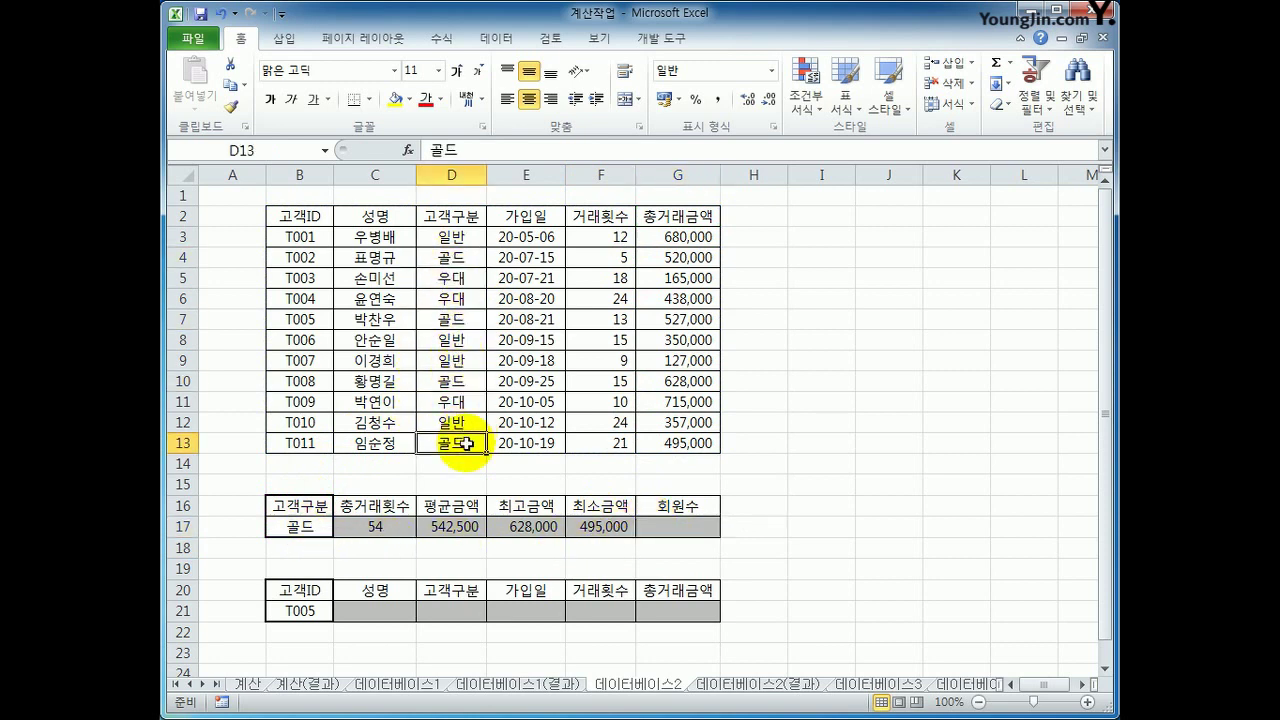
# Step: Enter a DCOUNT formula in G17 with database B2:G13, the 총거래금액 header G2 as field and criteria B16:B17
pyautogui.click(692, 542)
pyautogui.click(694, 526)
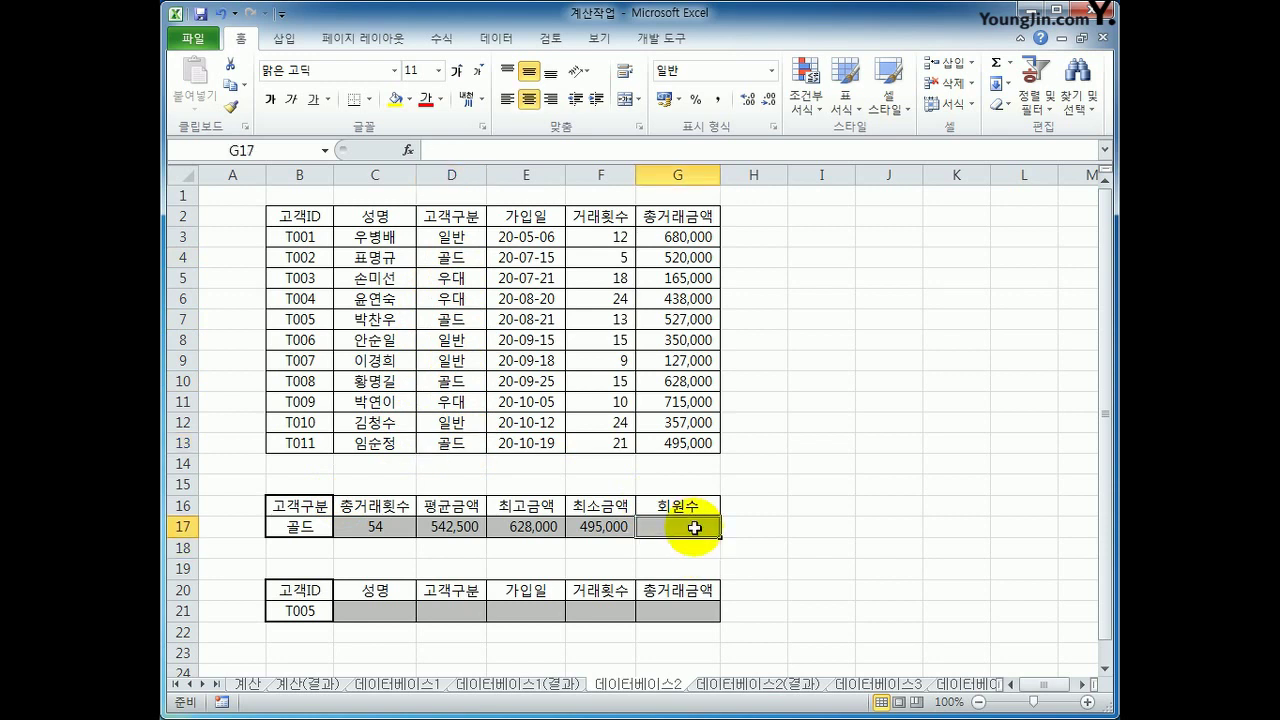
pyautogui.write('=dco')
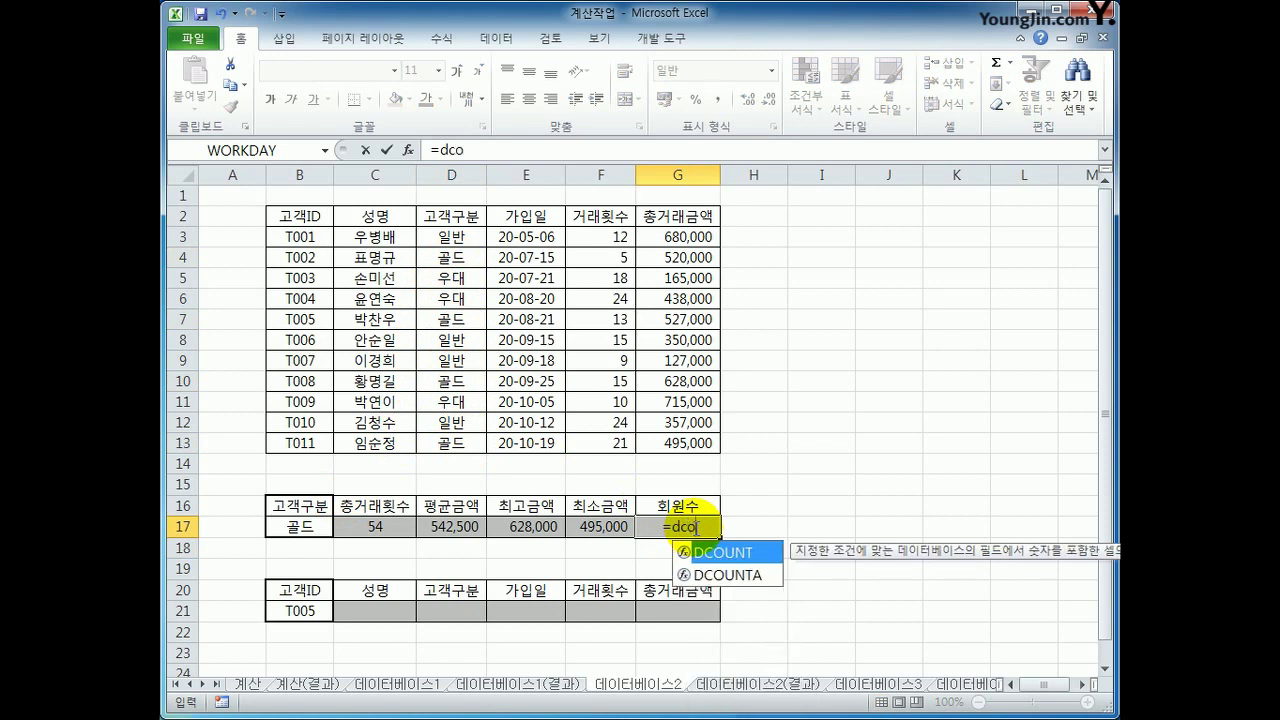
pyautogui.press('Tab')
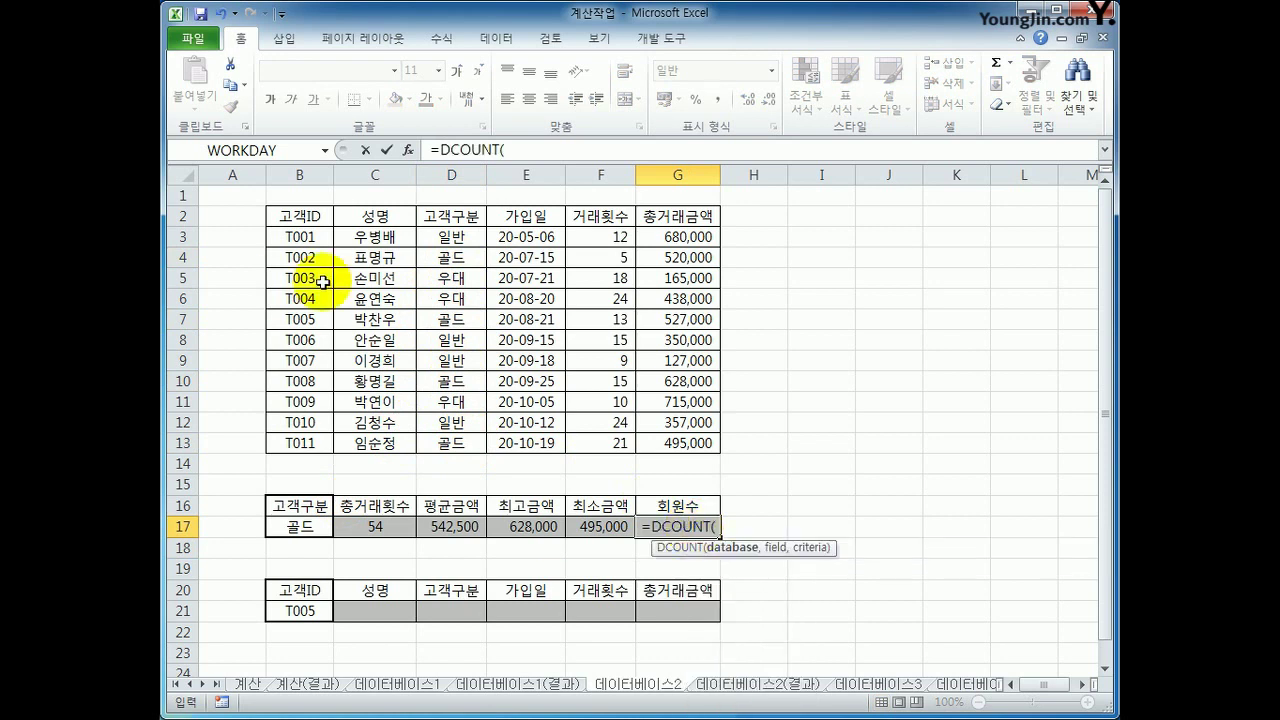
pyautogui.moveTo(300, 214); pyautogui.dragTo(698, 445)
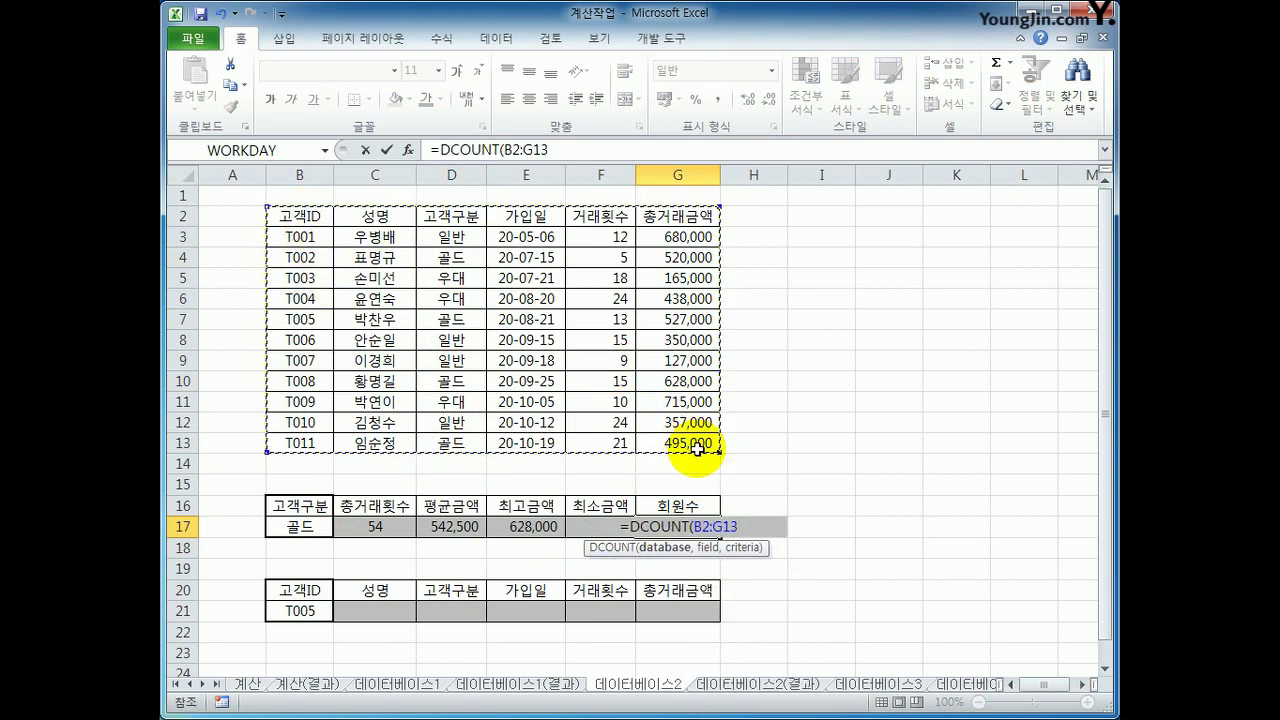
pyautogui.write(',')
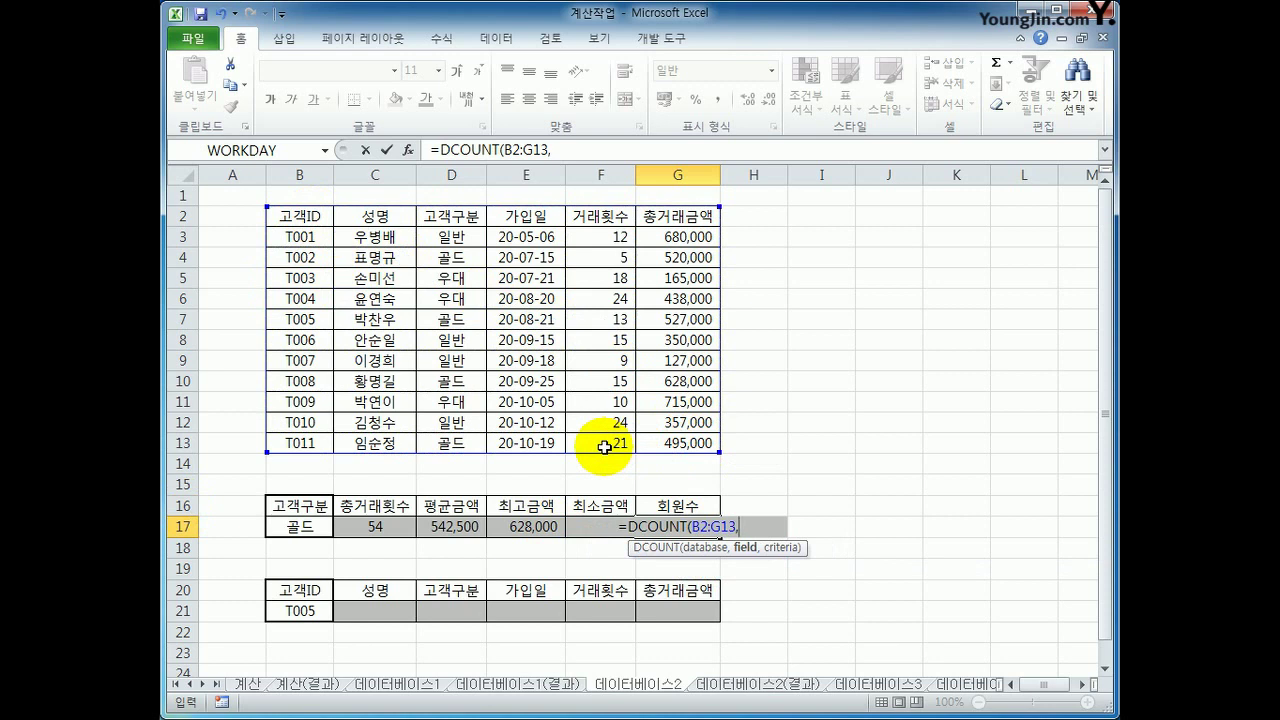
pyautogui.click(547, 221)
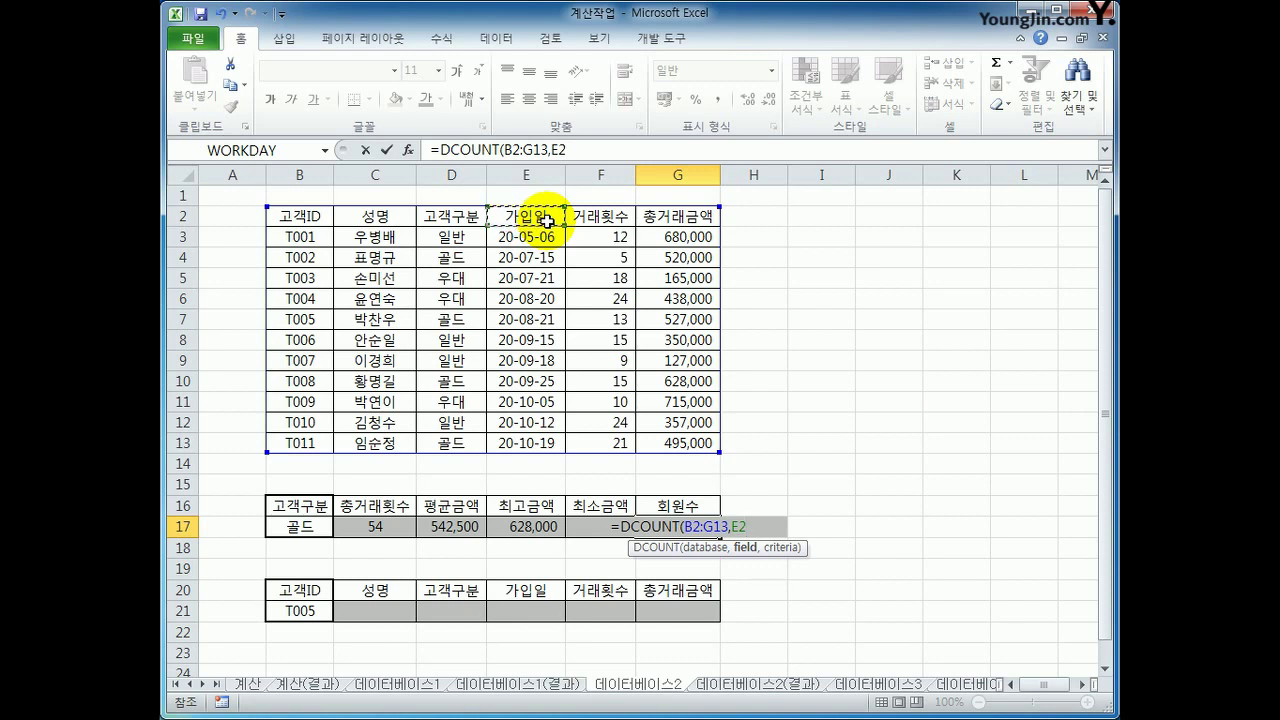
pyautogui.click(586, 217)
pyautogui.click(680, 219)
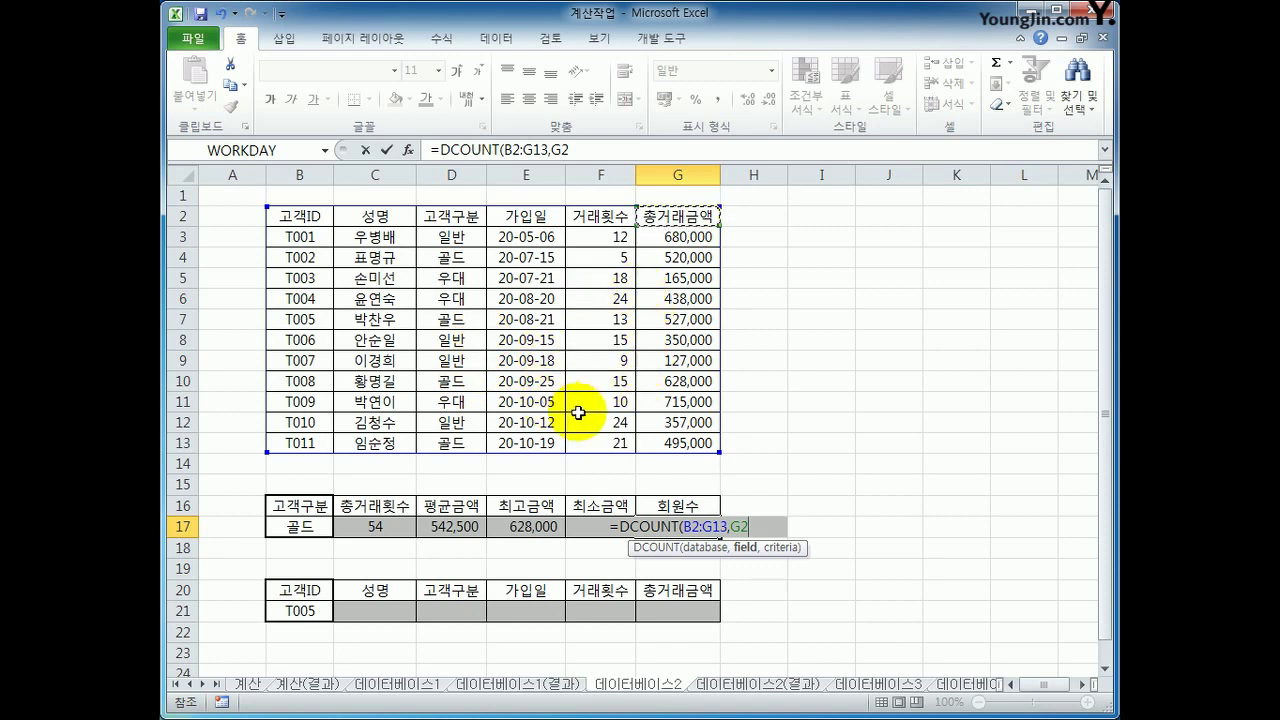
pyautogui.write(',')
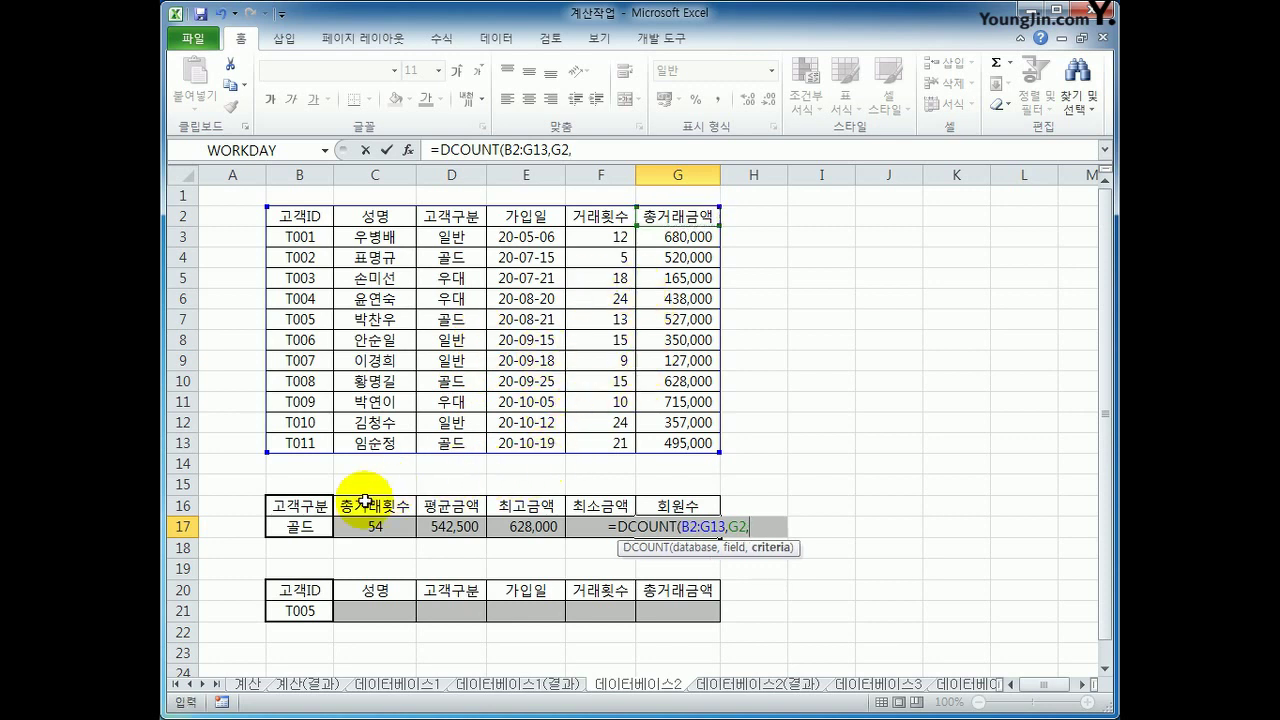
pyautogui.moveTo(312, 506); pyautogui.dragTo(318, 524)
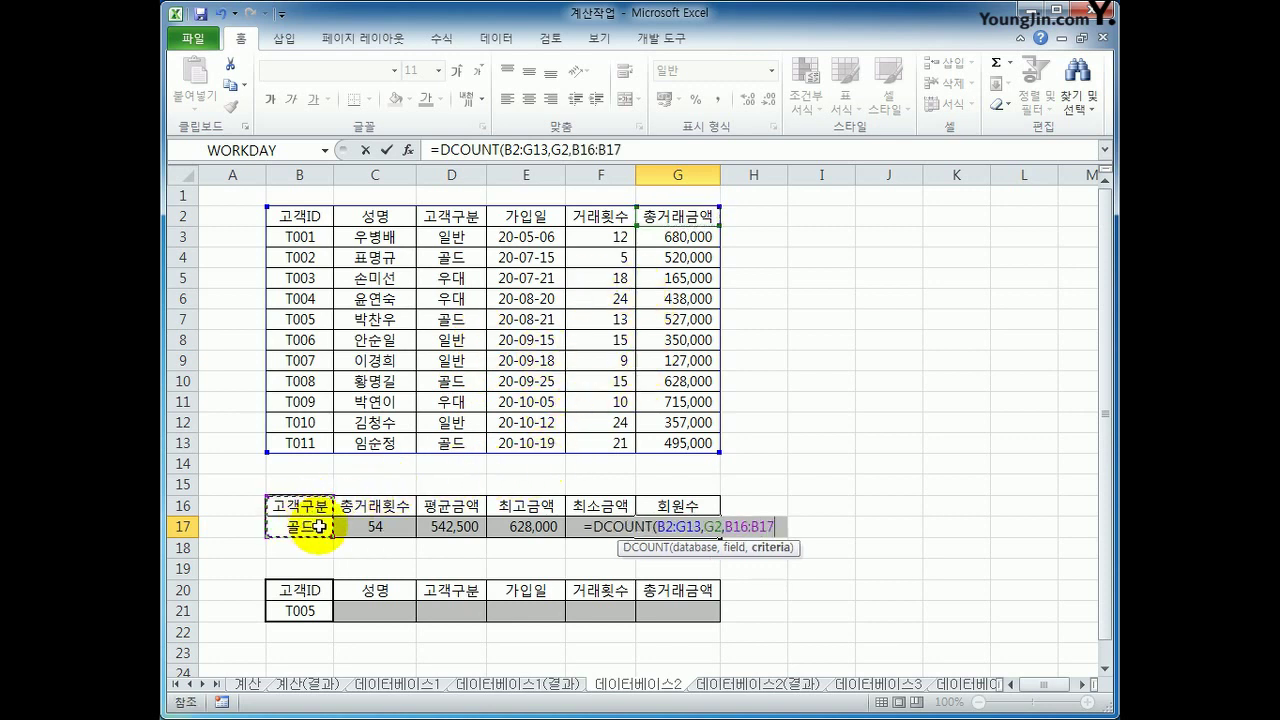
pyautogui.write(')')
pyautogui.press('Return')
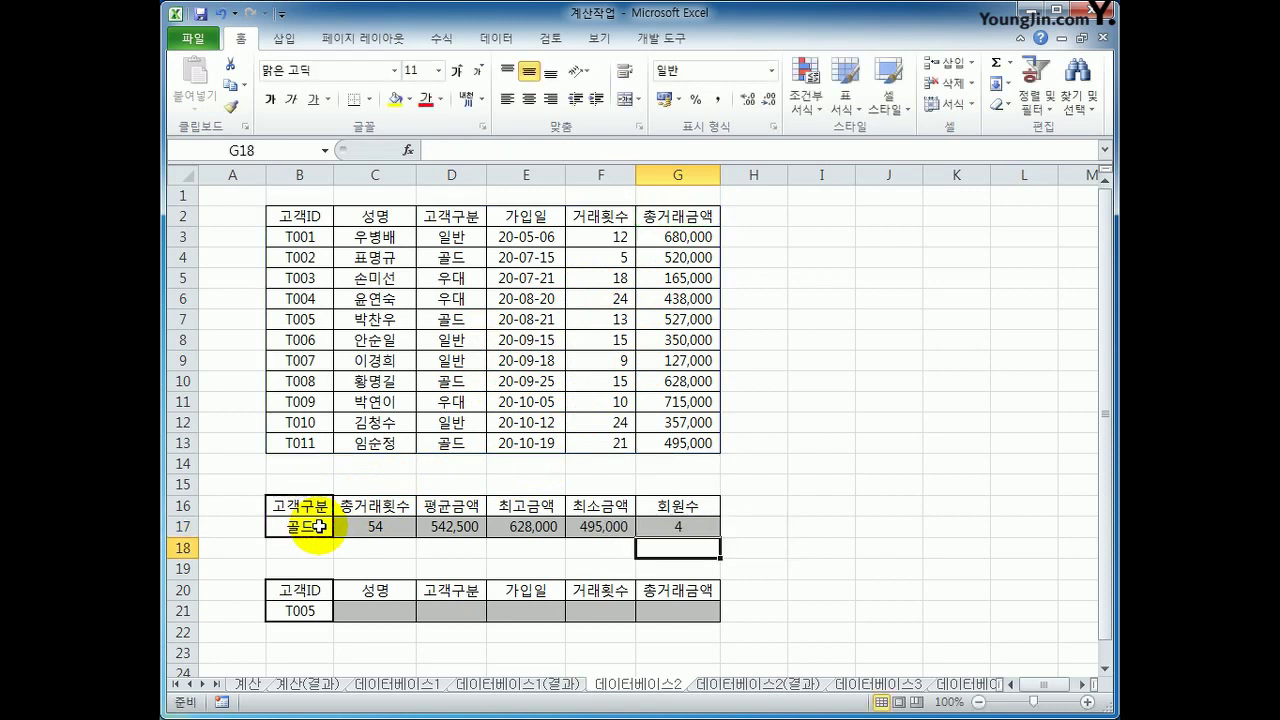
pyautogui.click(680, 527)
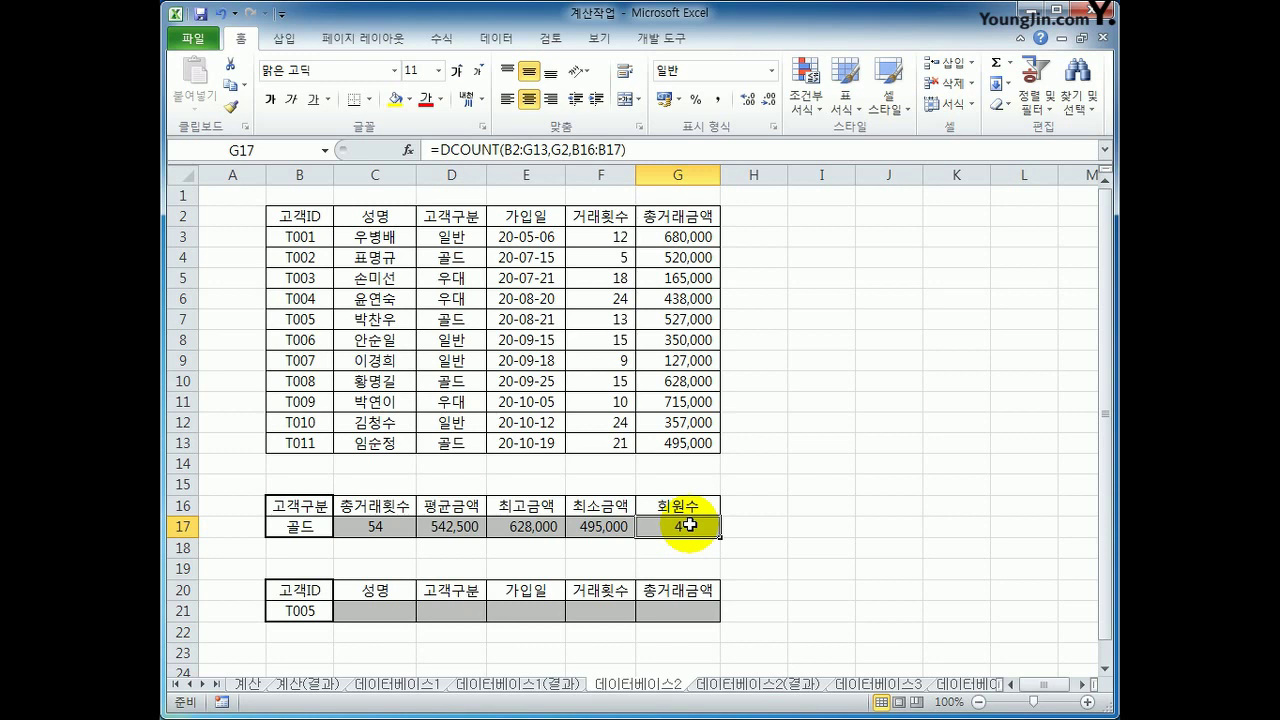
# Step: Start a DGET formula in C21 for the 성명, using the absolute range $B$2:$G$13 as its database
pyautogui.click(387, 612)
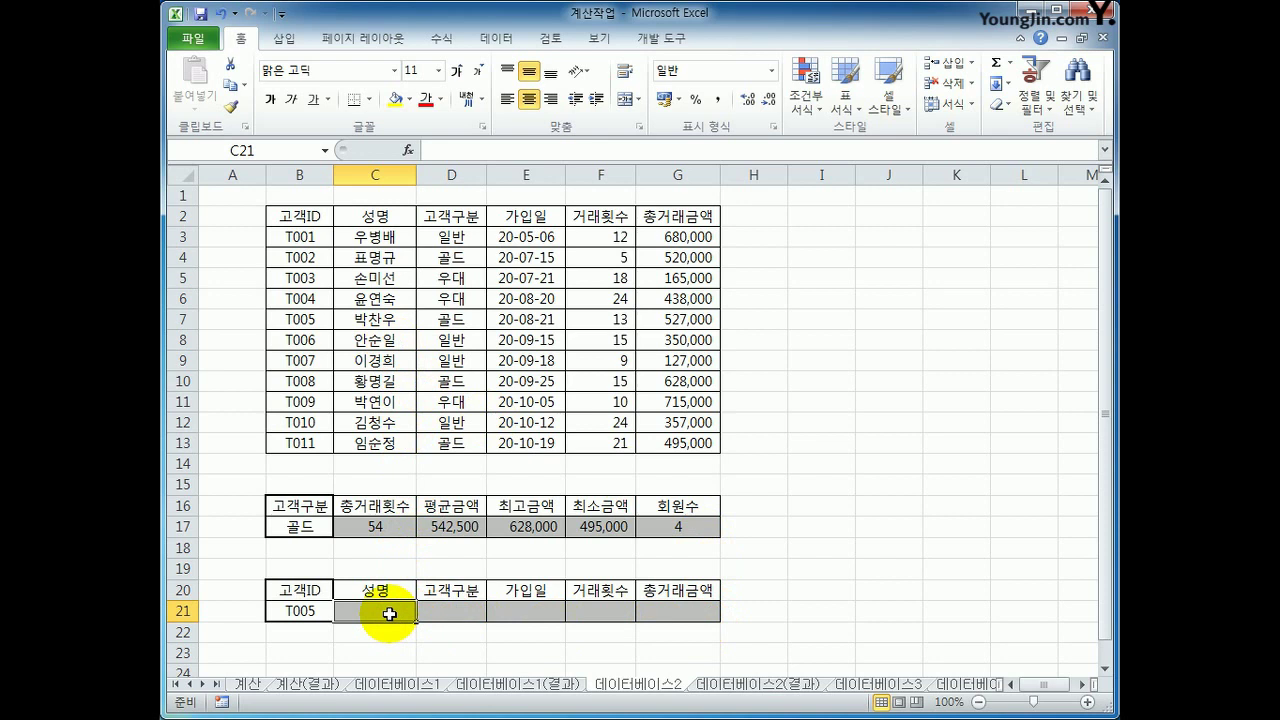
pyautogui.write('=')
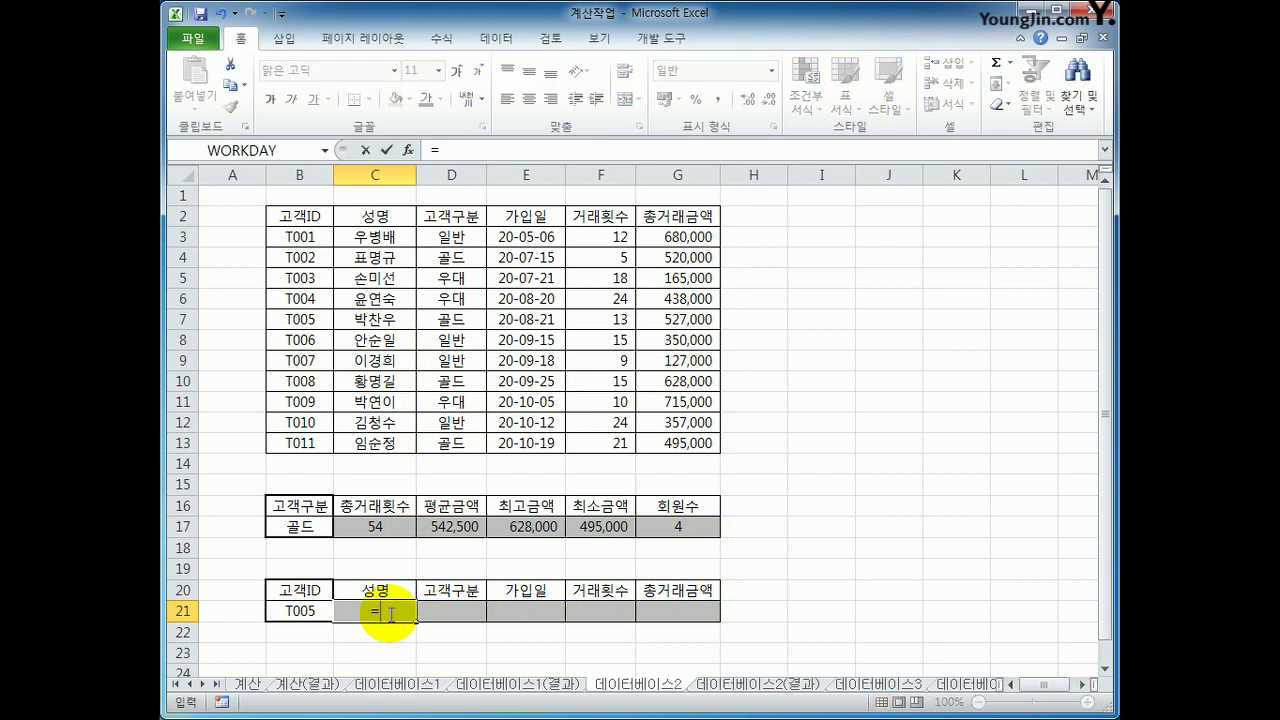
pyautogui.write('dg')
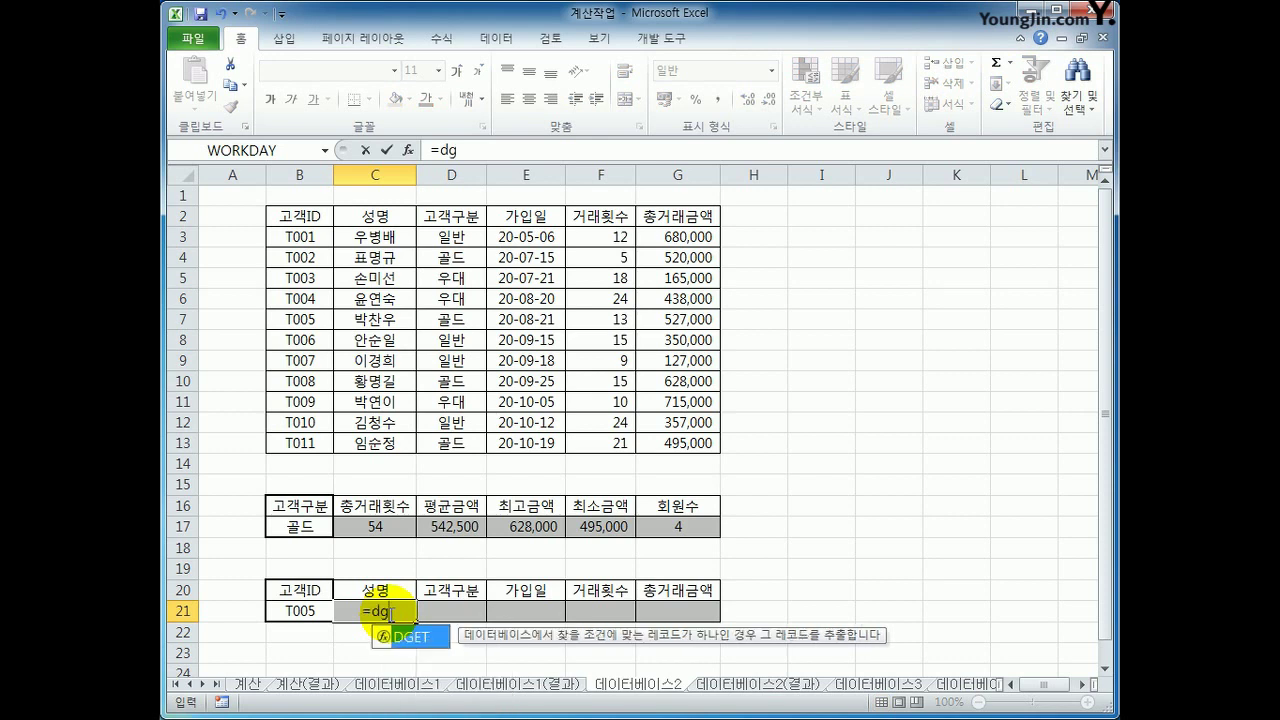
pyautogui.press('Tab')
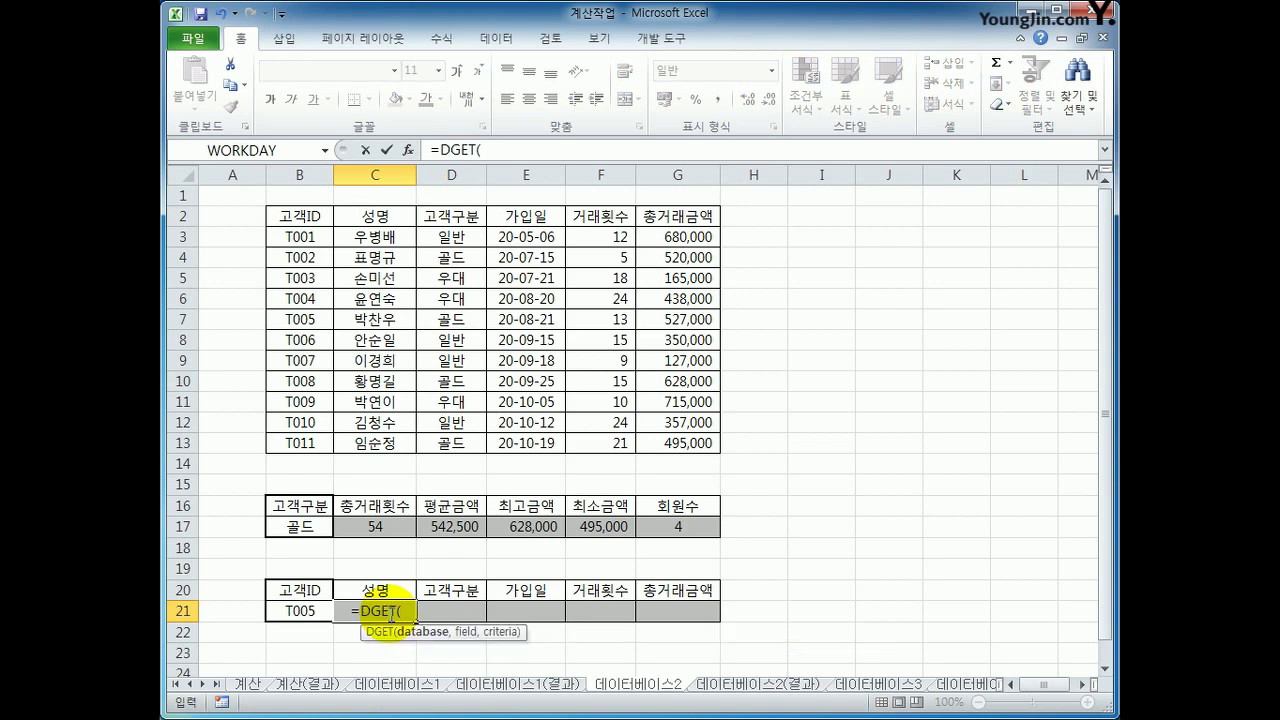
pyautogui.moveTo(303, 214); pyautogui.dragTo(673, 440)
pyautogui.write(',')
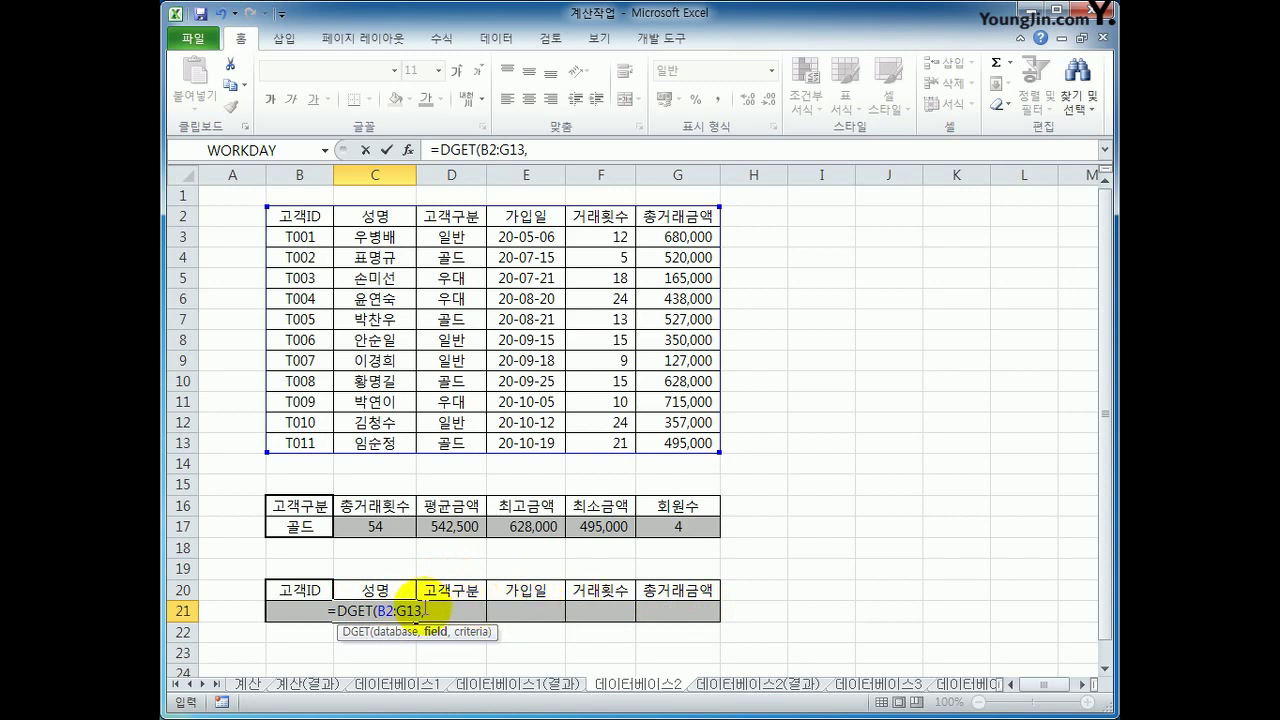
pyautogui.moveTo(414, 612); pyautogui.dragTo(421, 612)
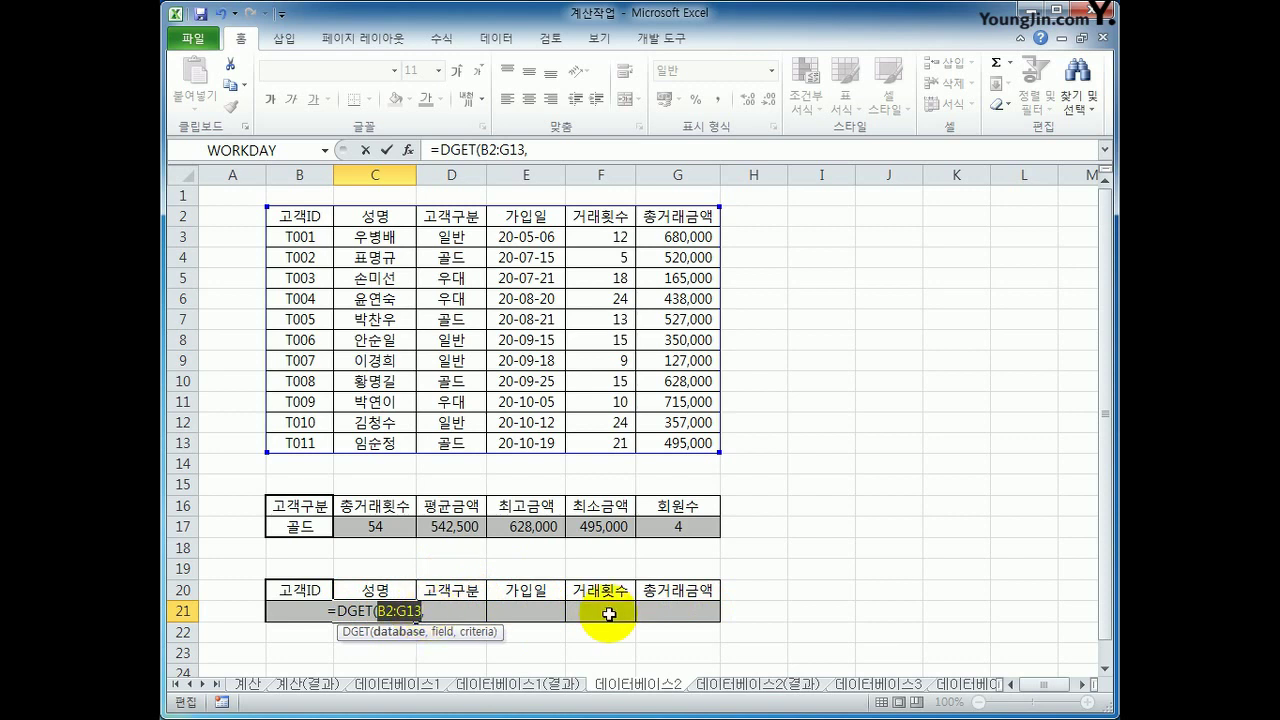
pyautogui.press('F4')
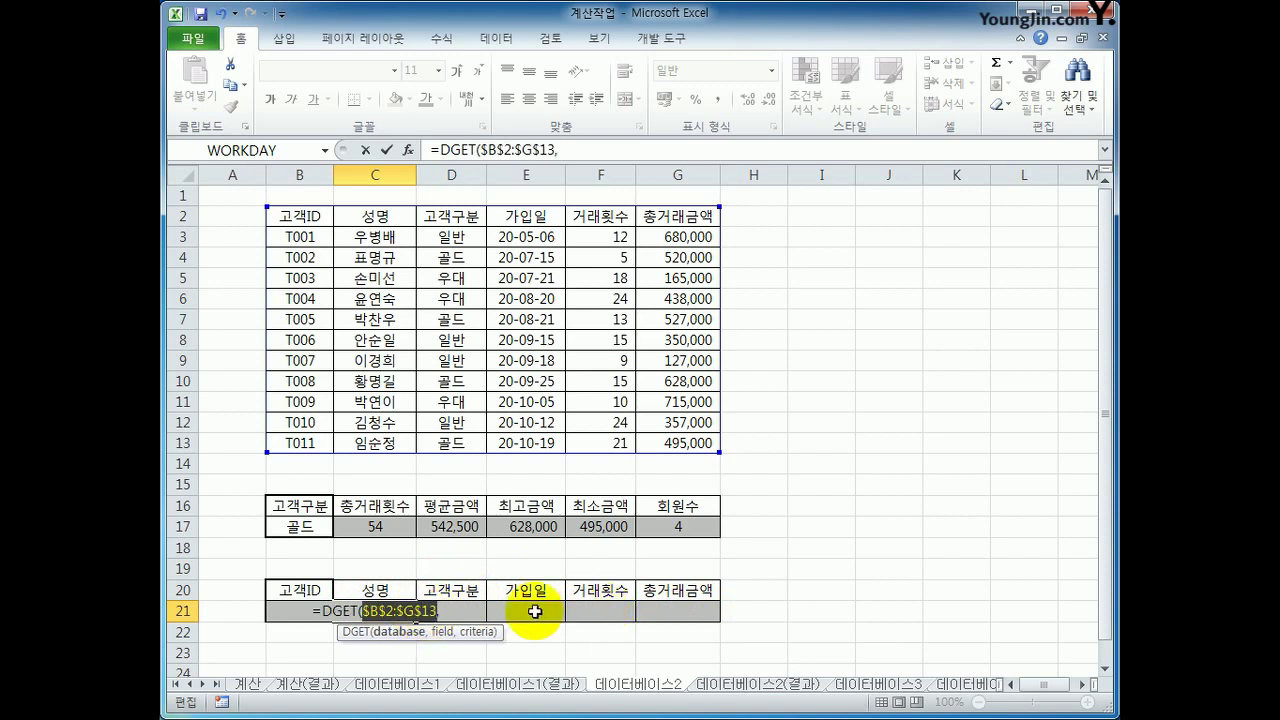
pyautogui.write(',')
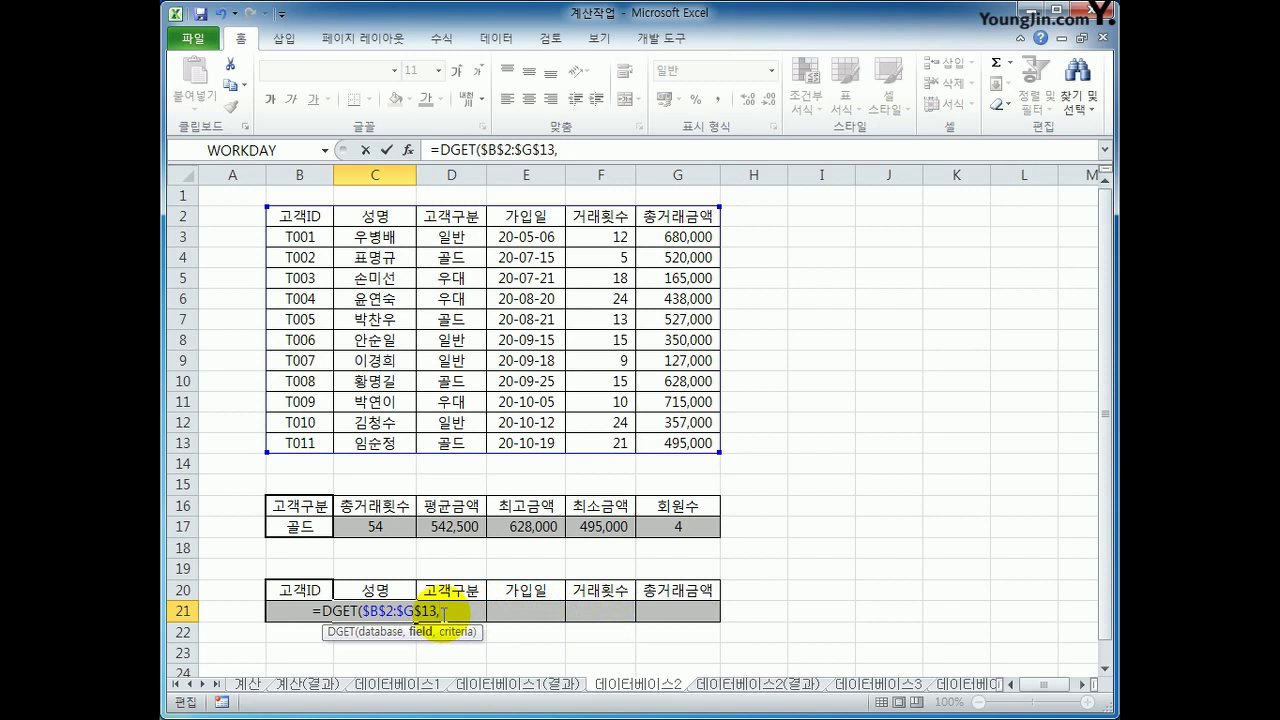
# Step: Complete the DGET formula with field C2 and absolute criteria $B$20:$B$21, and fill it across to G21
pyautogui.click(381, 218)
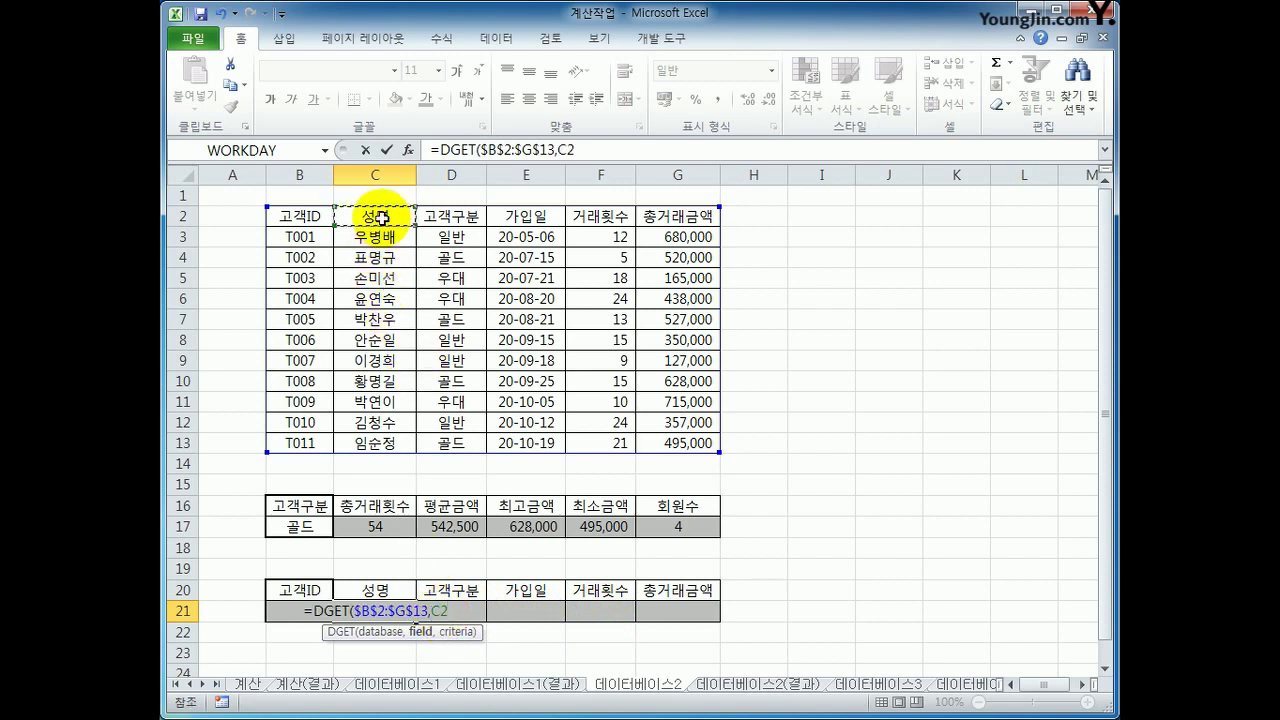
pyautogui.write(',')
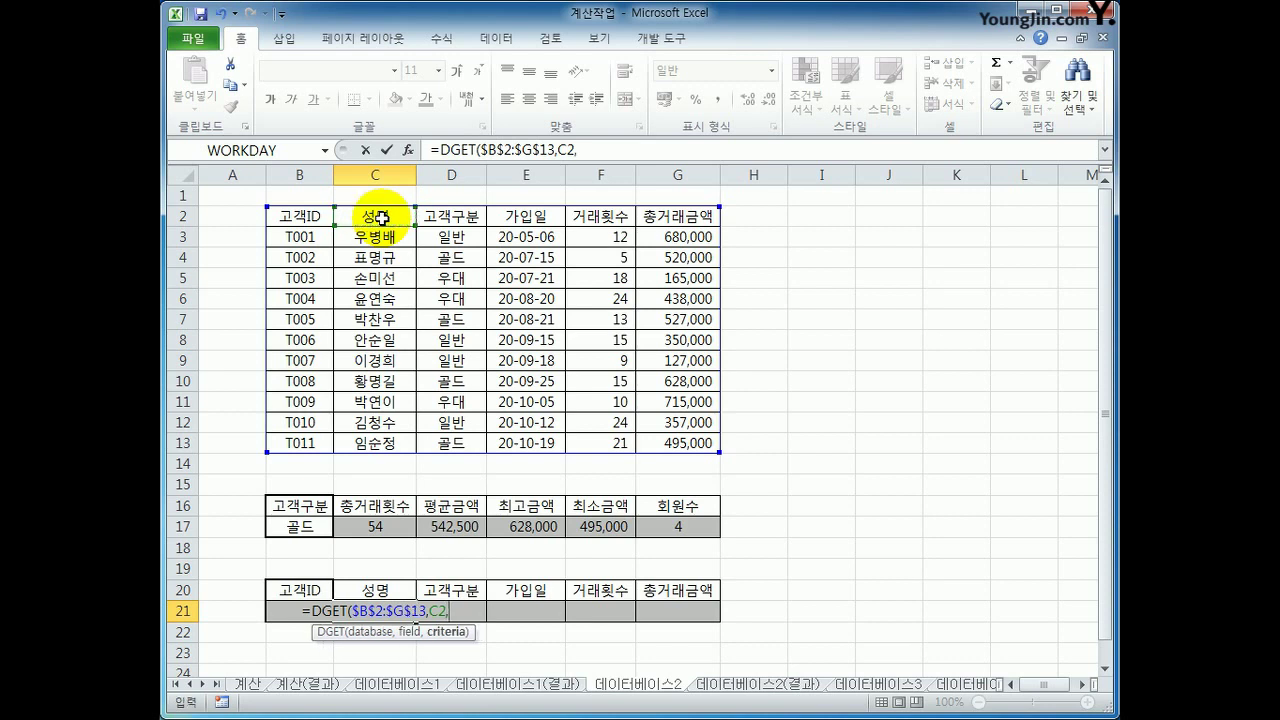
pyautogui.moveTo(309, 585); pyautogui.dragTo(306, 601)
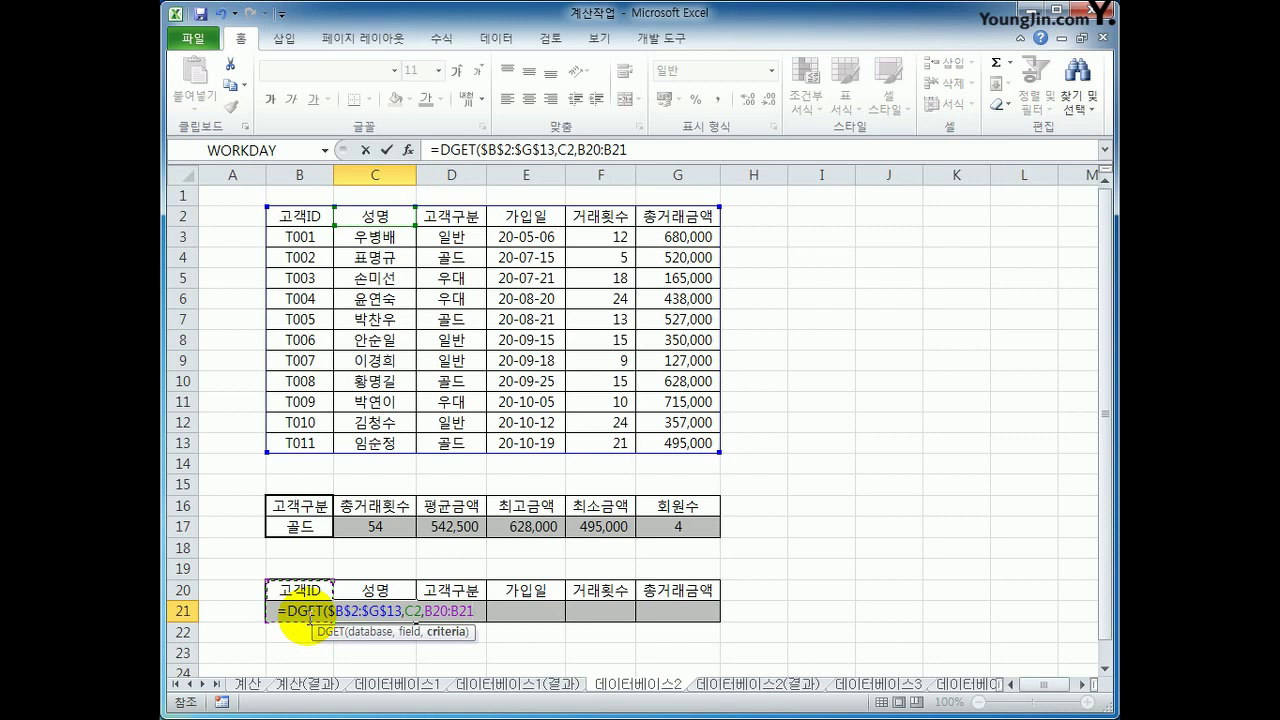
pyautogui.press('F4')
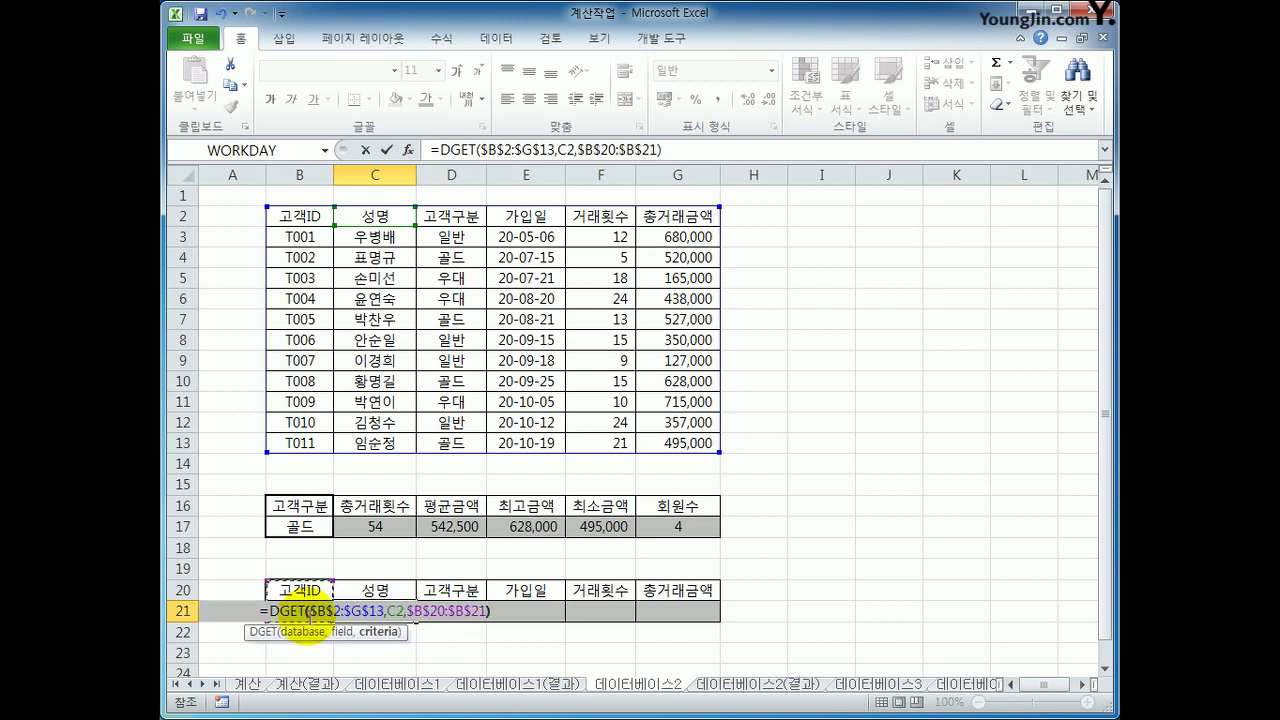
pyautogui.press('Return')
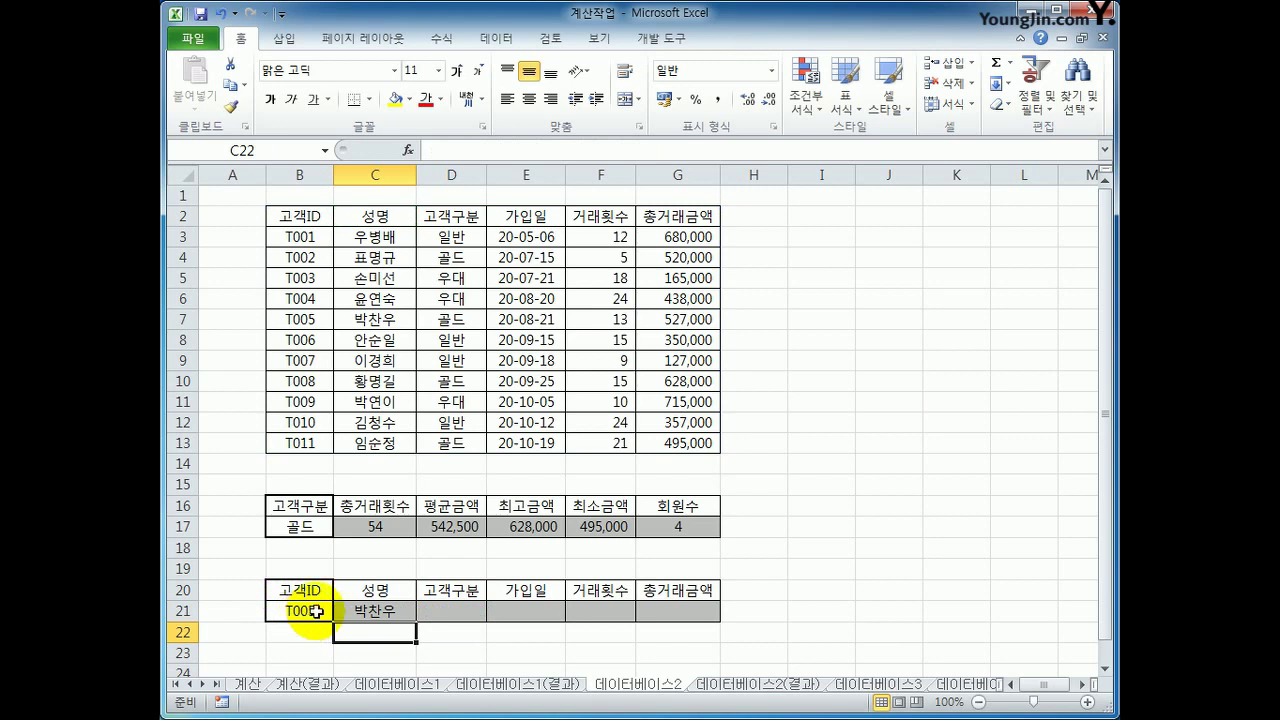
pyautogui.click(400, 615)
pyautogui.moveTo(402, 616); pyautogui.dragTo(714, 618)
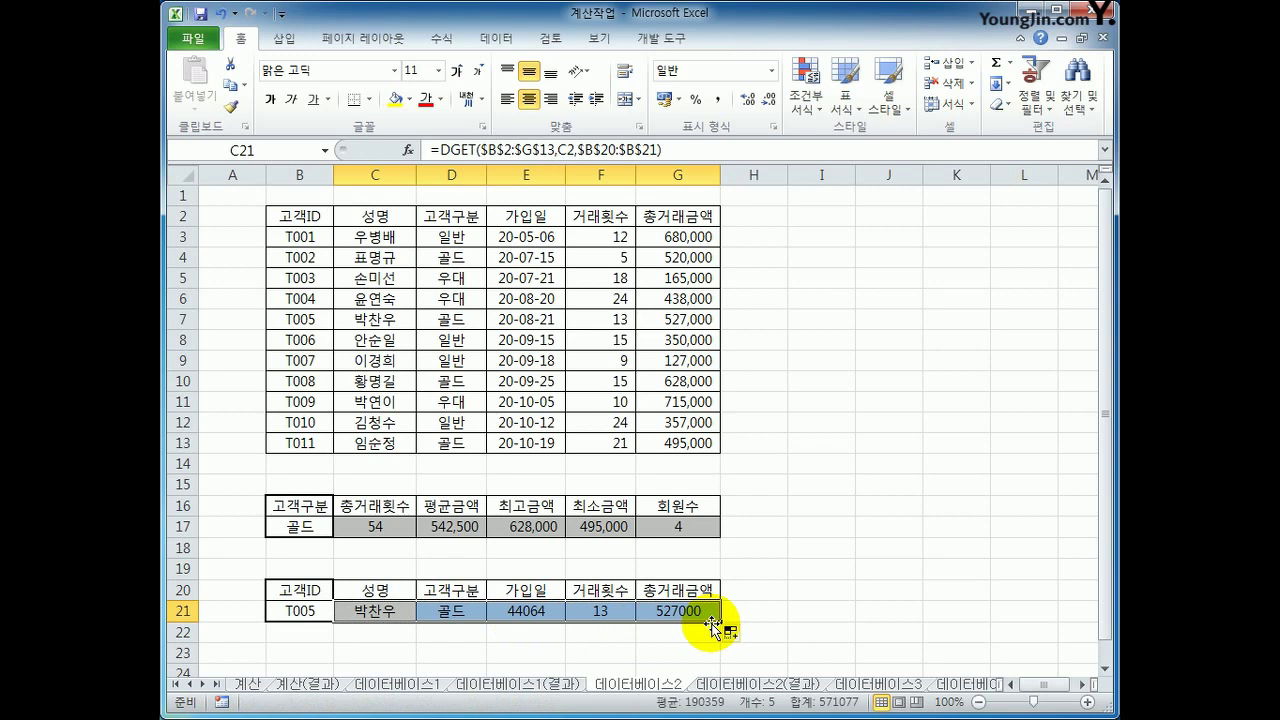
# Step: Apply the custom date format yy-mm-dd to the 가입일 in E21
pyautogui.click(523, 610)
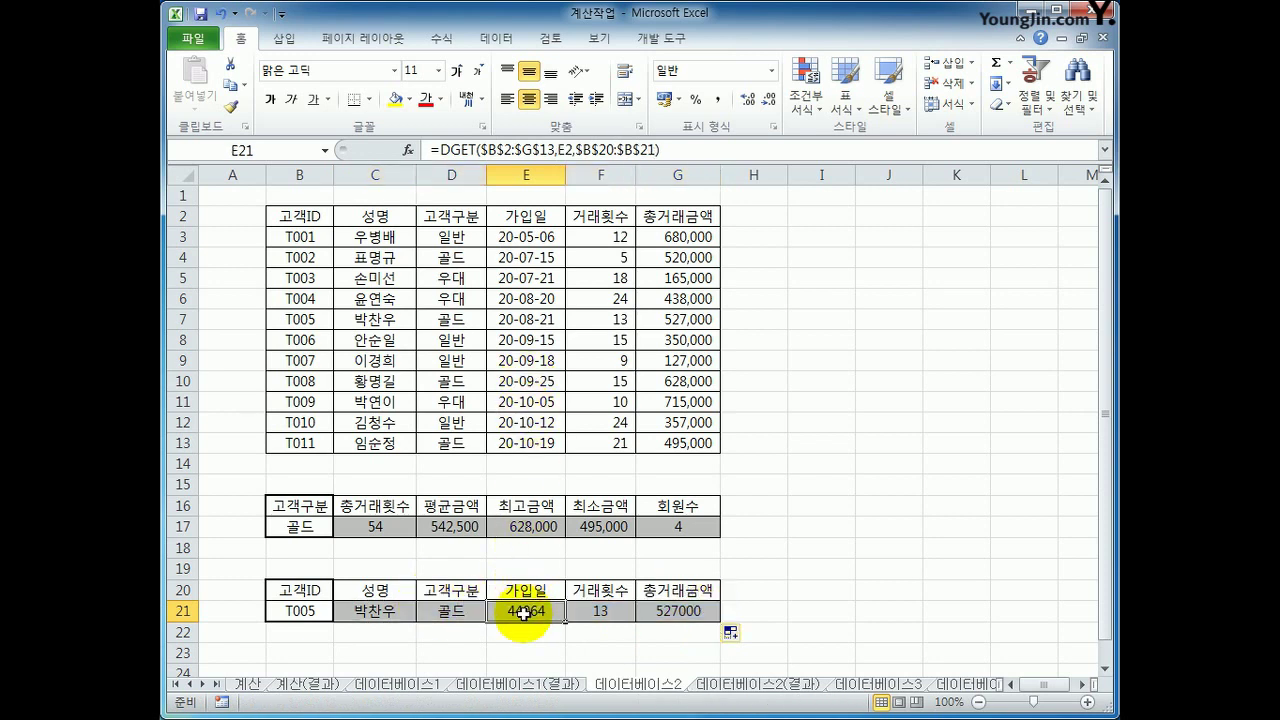
pyautogui.scroll(-1, 530, 605)
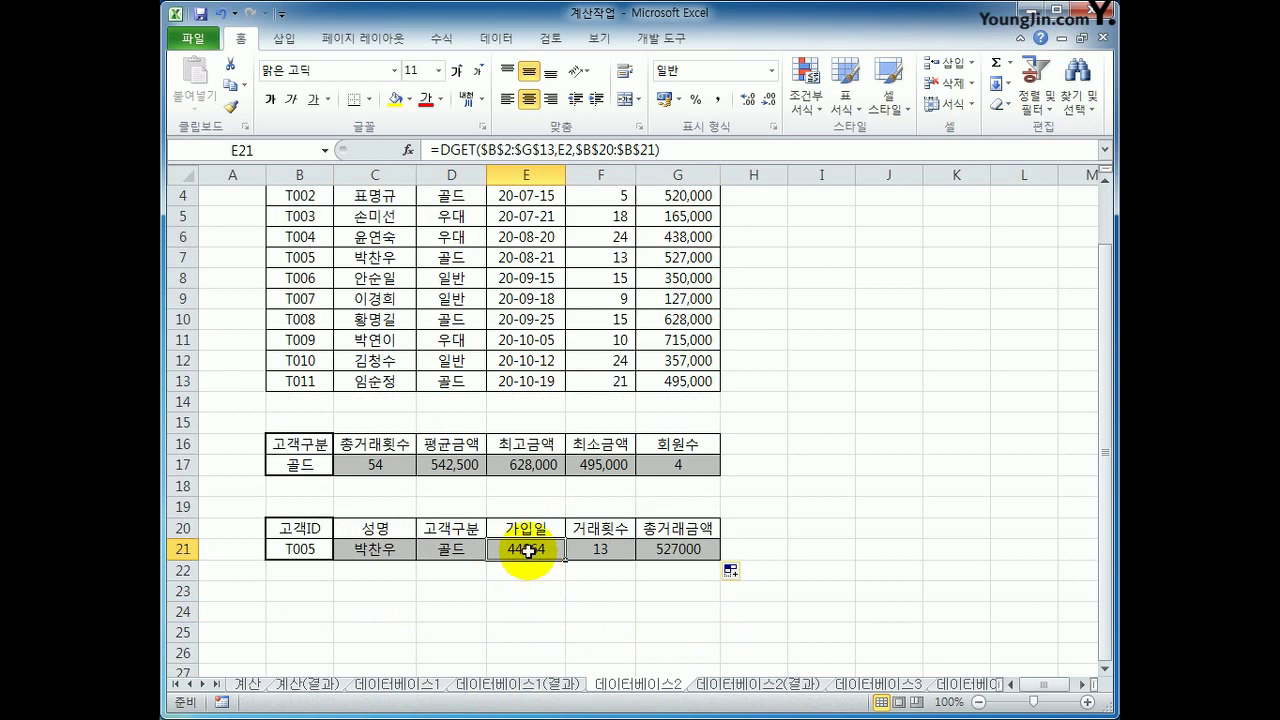
pyautogui.rightClick(527, 550)
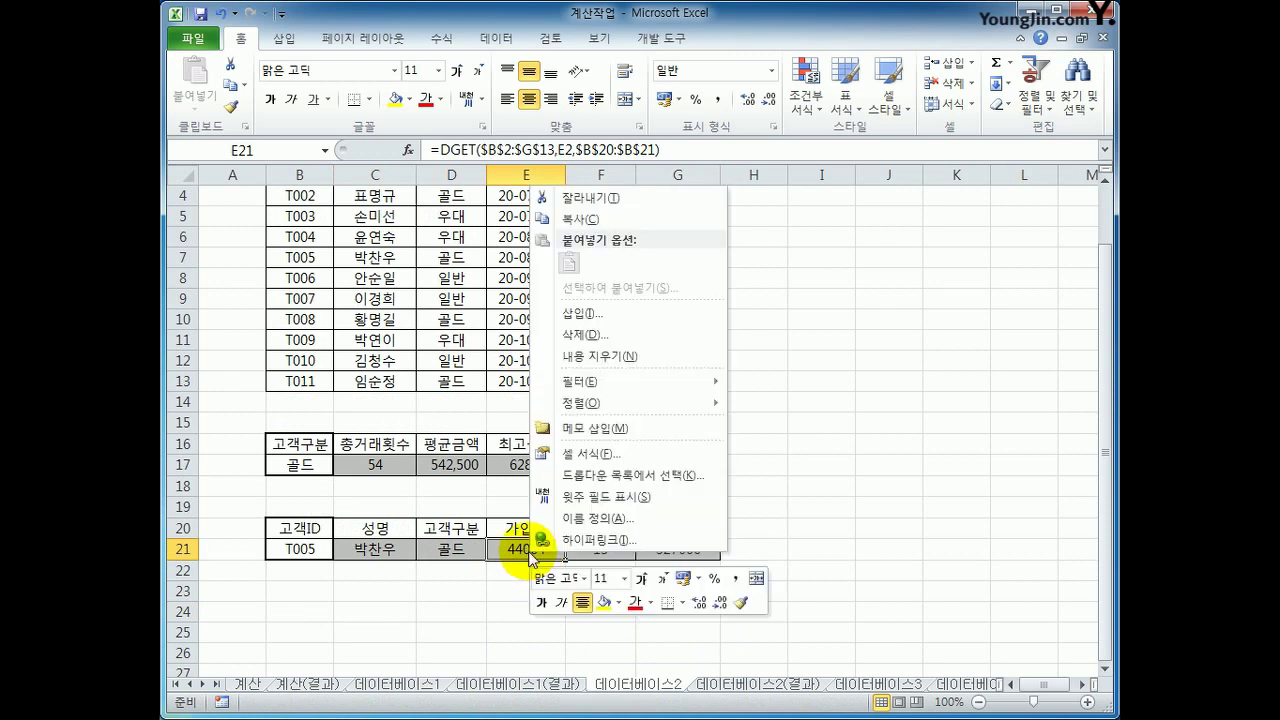
pyautogui.click(619, 461)
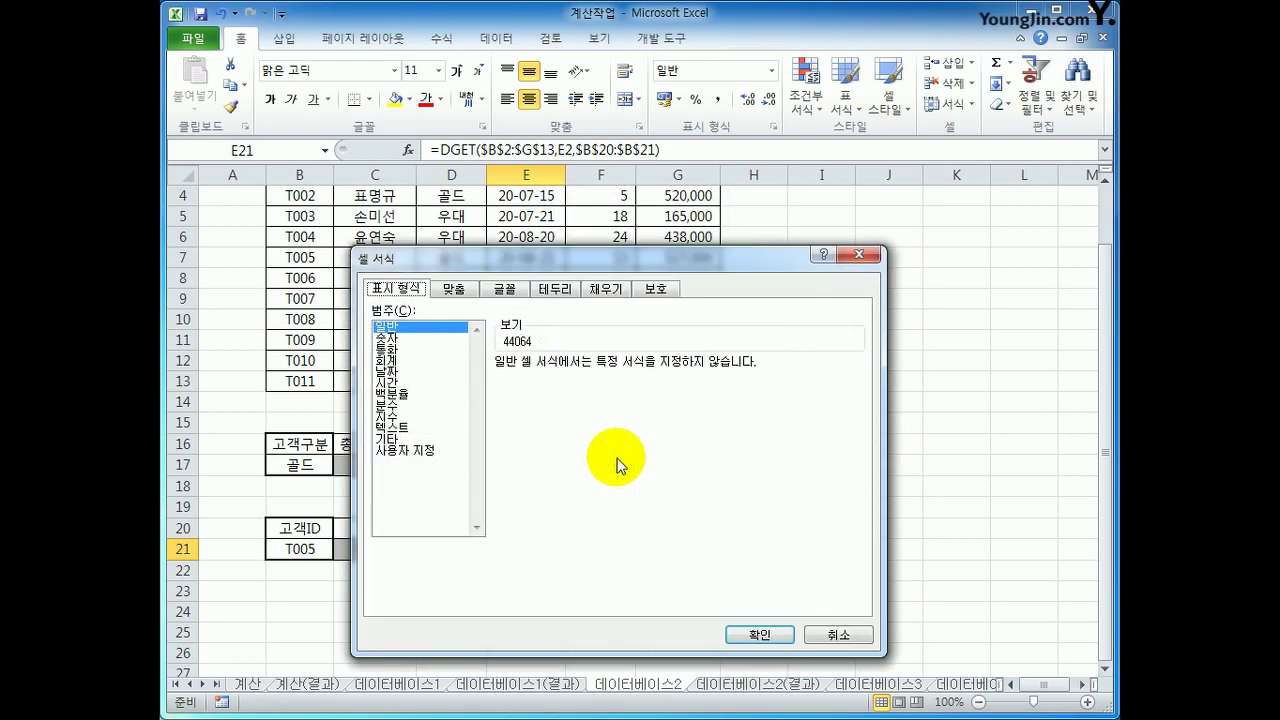
pyautogui.moveTo(598, 266); pyautogui.dragTo(696, 208)
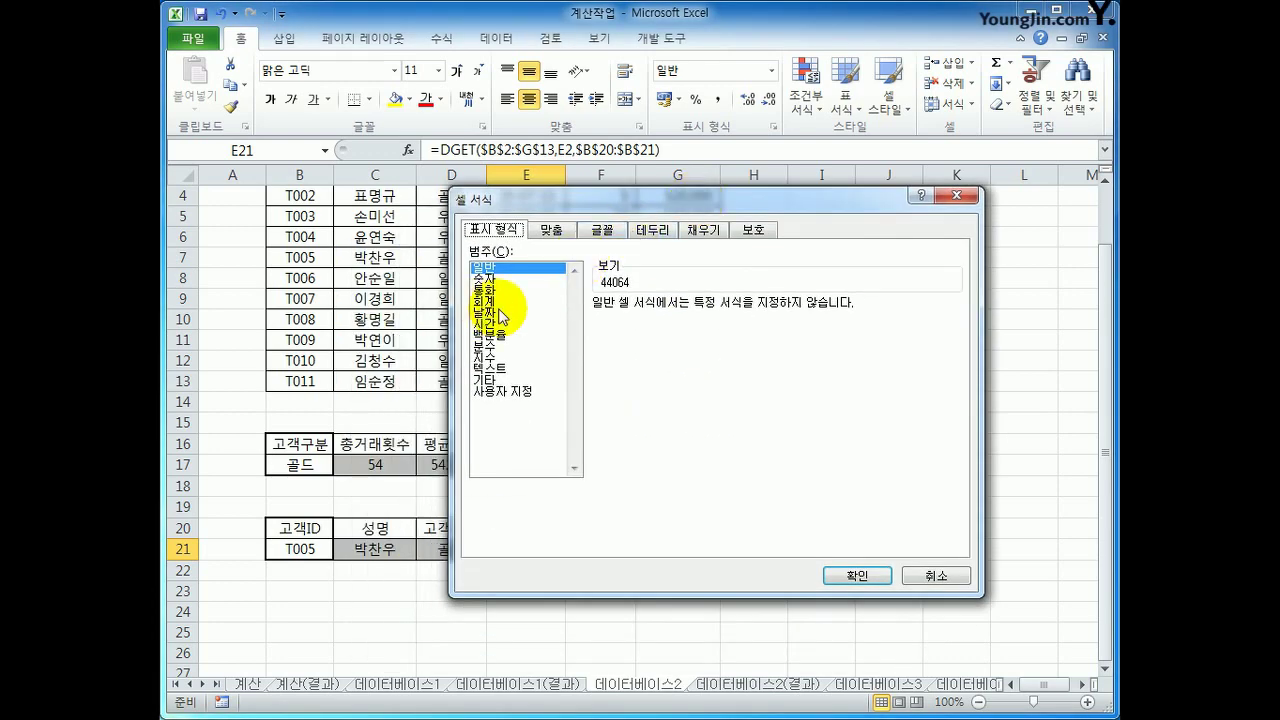
pyautogui.click(485, 313)
pyautogui.moveTo(582, 203); pyautogui.dragTo(609, 248)
pyautogui.click(540, 437)
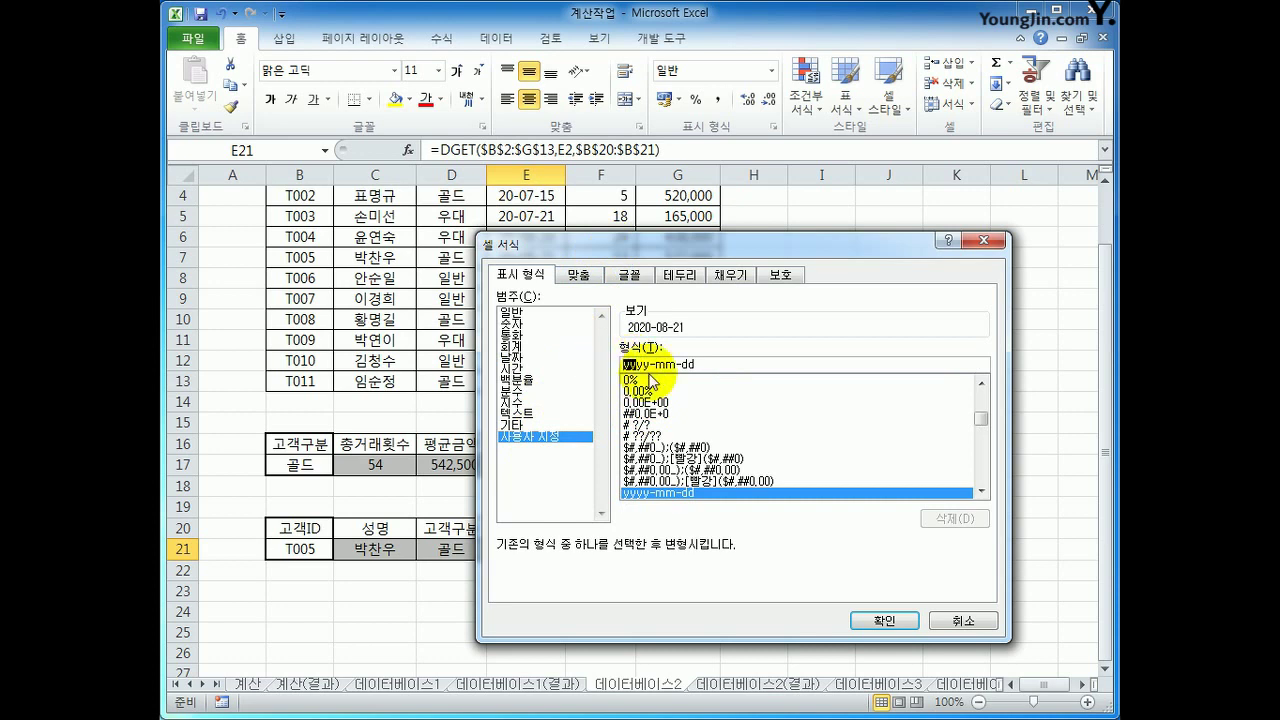
pyautogui.press('Delete')
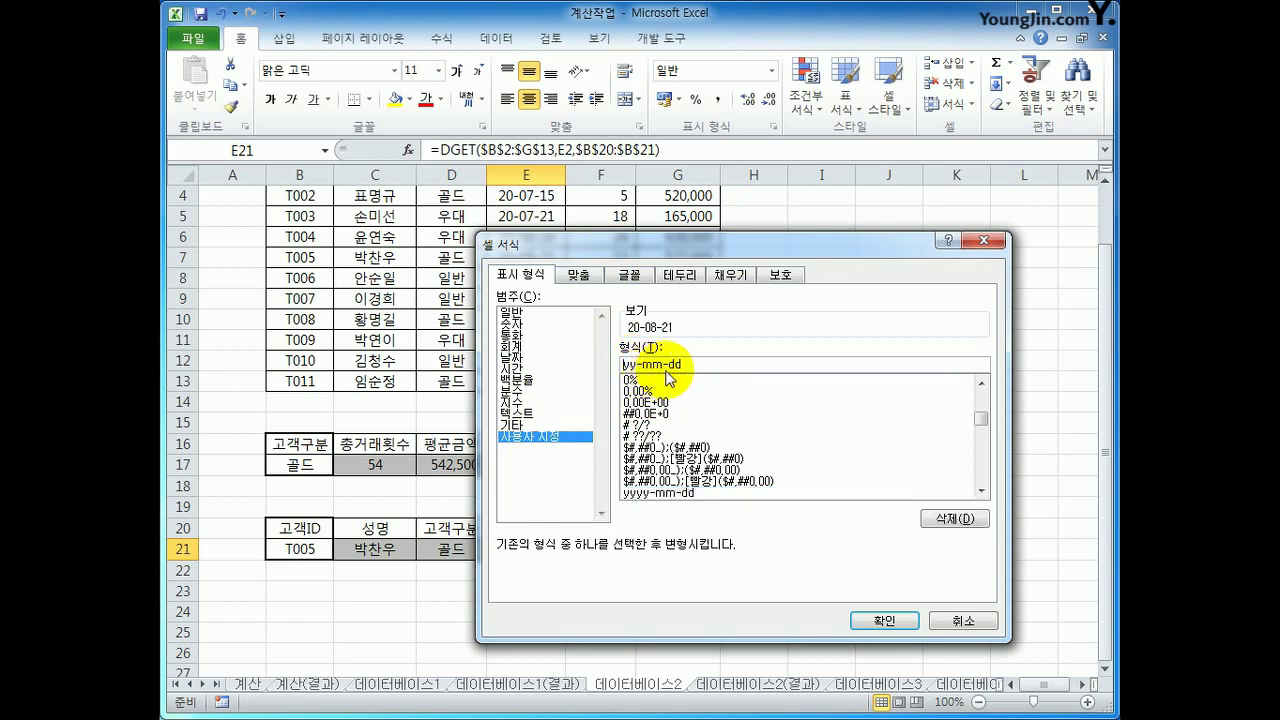
pyautogui.click(882, 619)
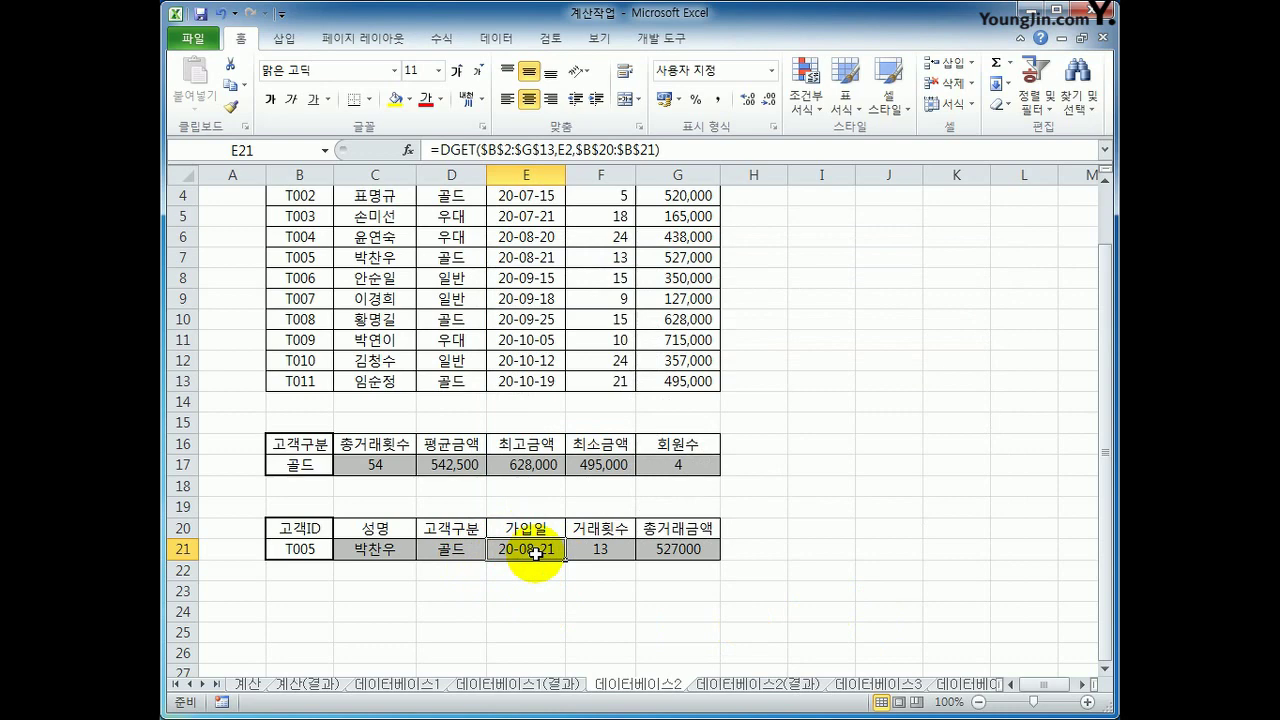
# Step: Compare the completed tables with the answers on the 데이터베이스2(결과) sheet
pyautogui.click(720, 687)
pyautogui.click(640, 685)
pyautogui.click(748, 686)
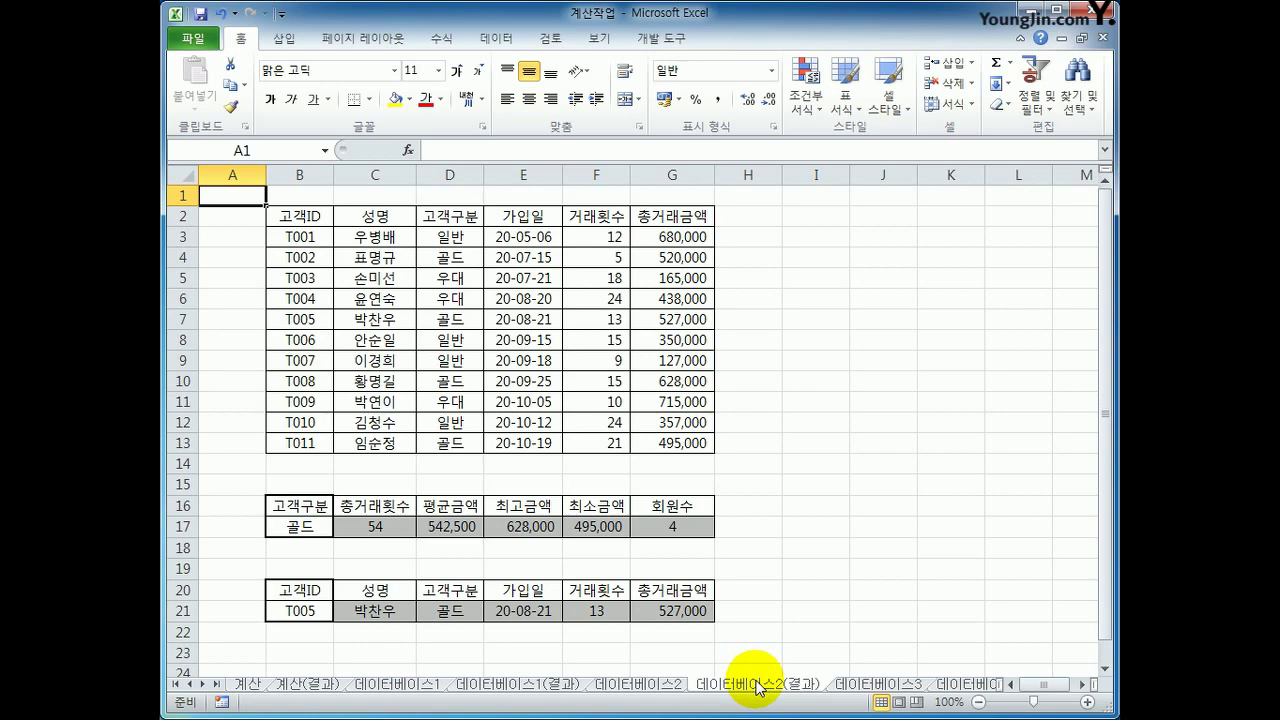
# Step: On the 데이터베이스3 sheet, start a DPRODUCT formula in D16 with the absolute range $C$2:$G$12 as its database
pyautogui.click(878, 684)
pyautogui.click(444, 512)
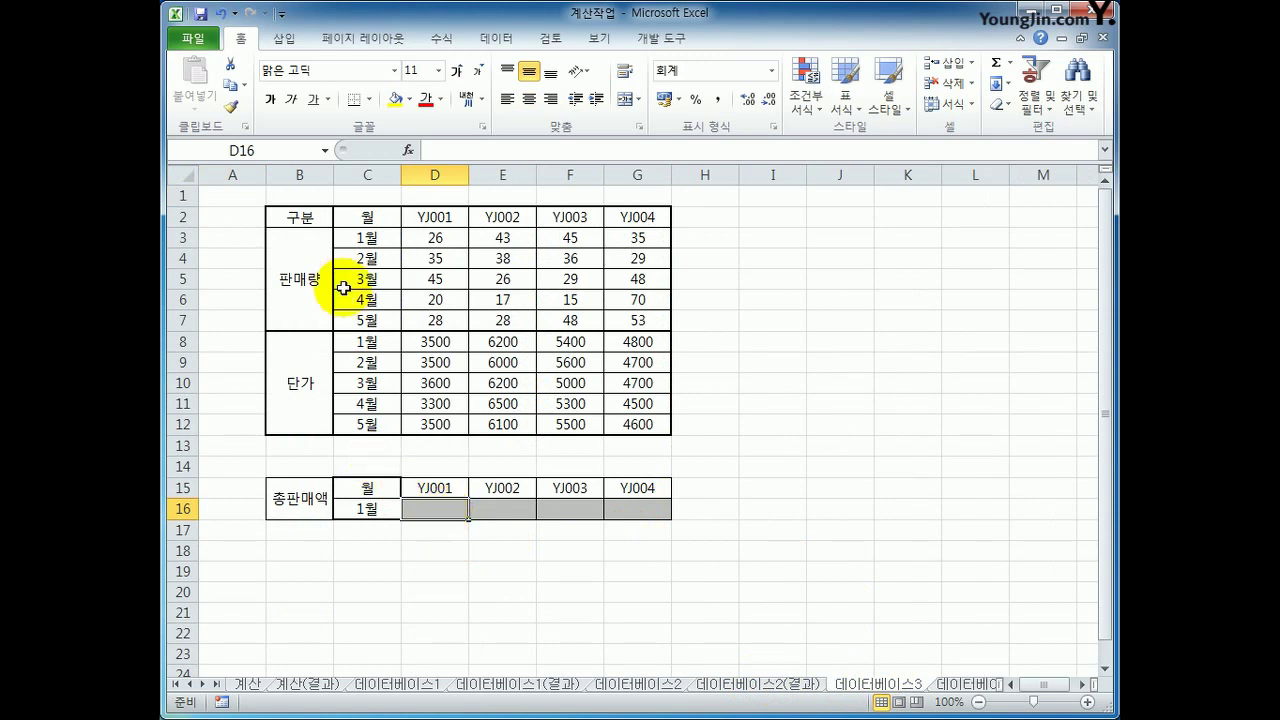
pyautogui.moveTo(368, 217); pyautogui.dragTo(636, 424)
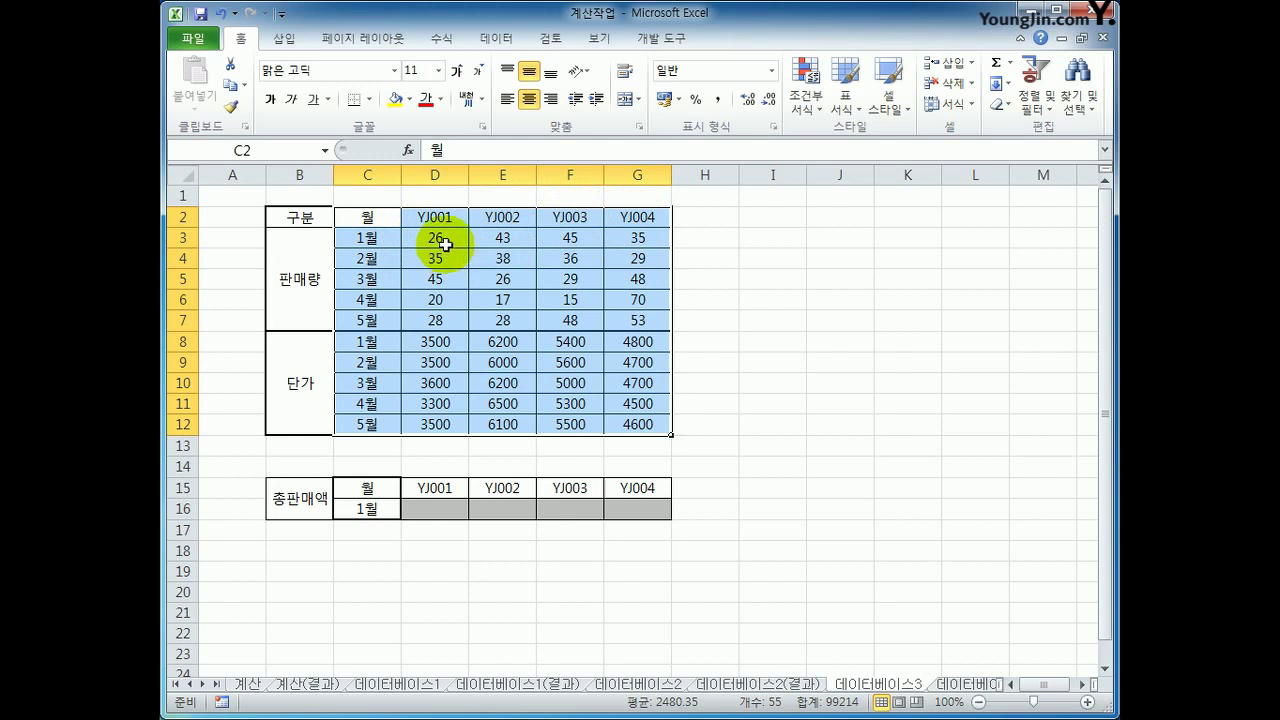
pyautogui.click(425, 509)
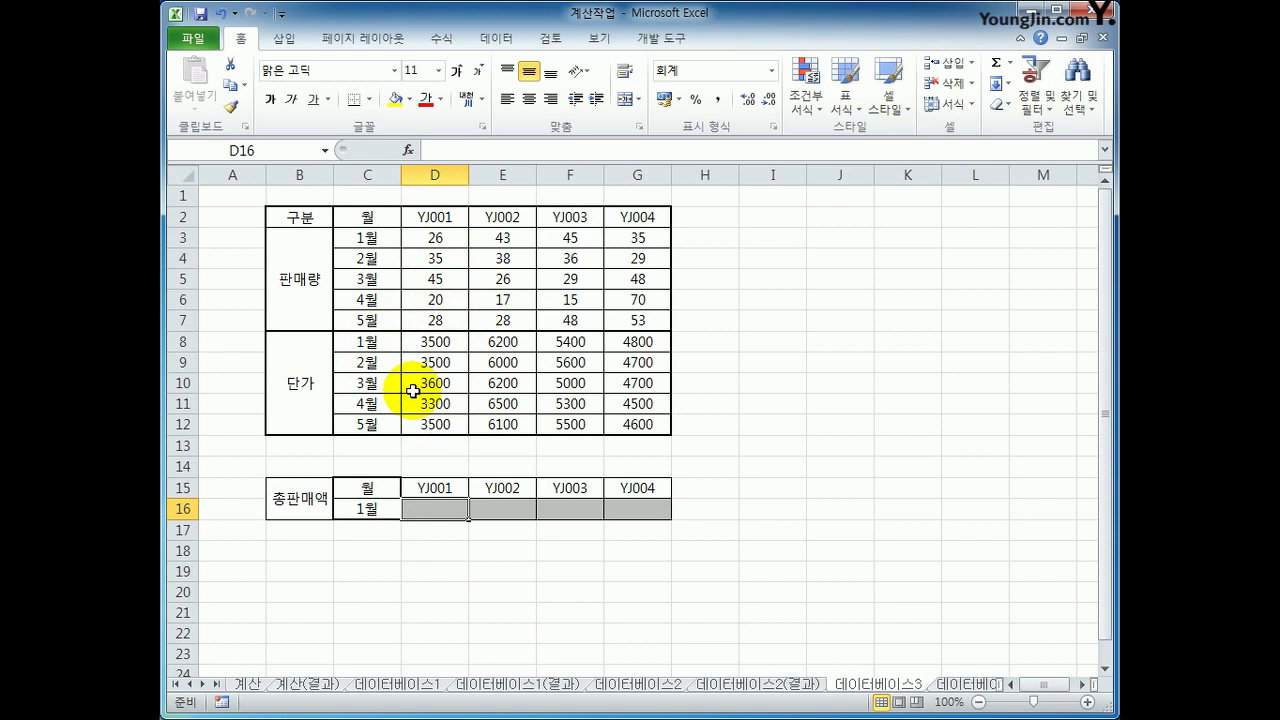
pyautogui.write('=d')
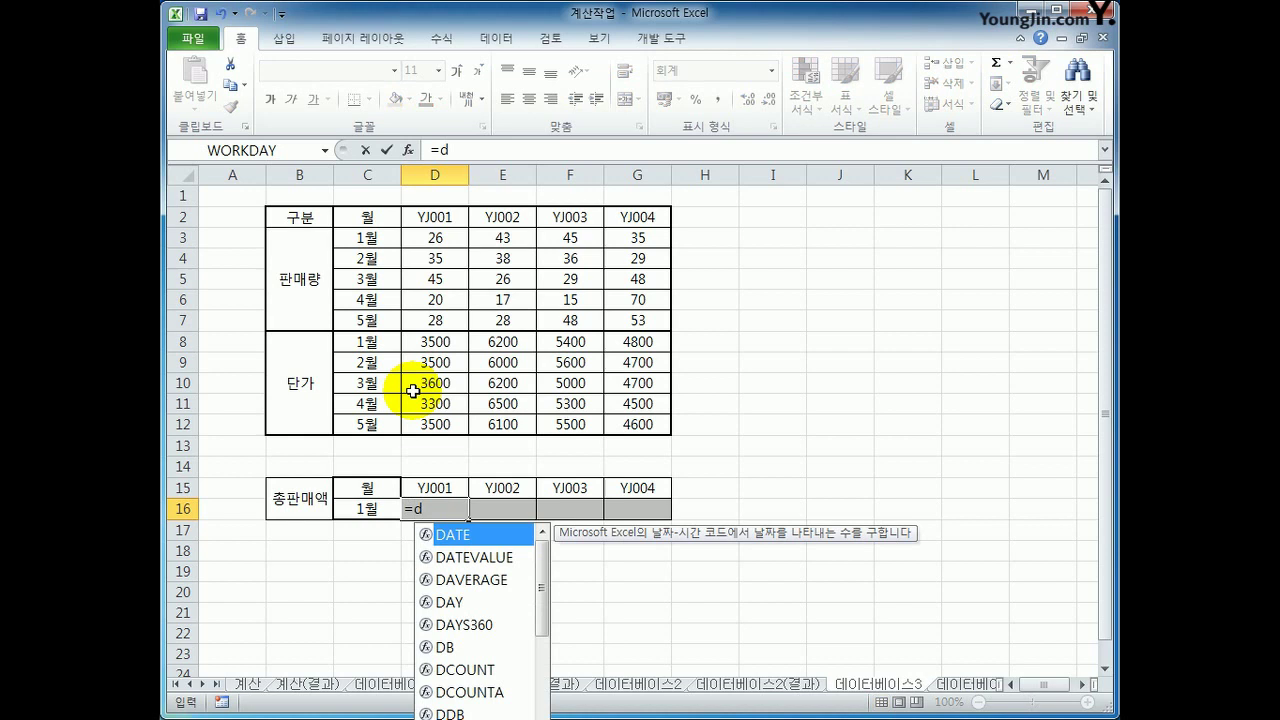
pyautogui.write('p')
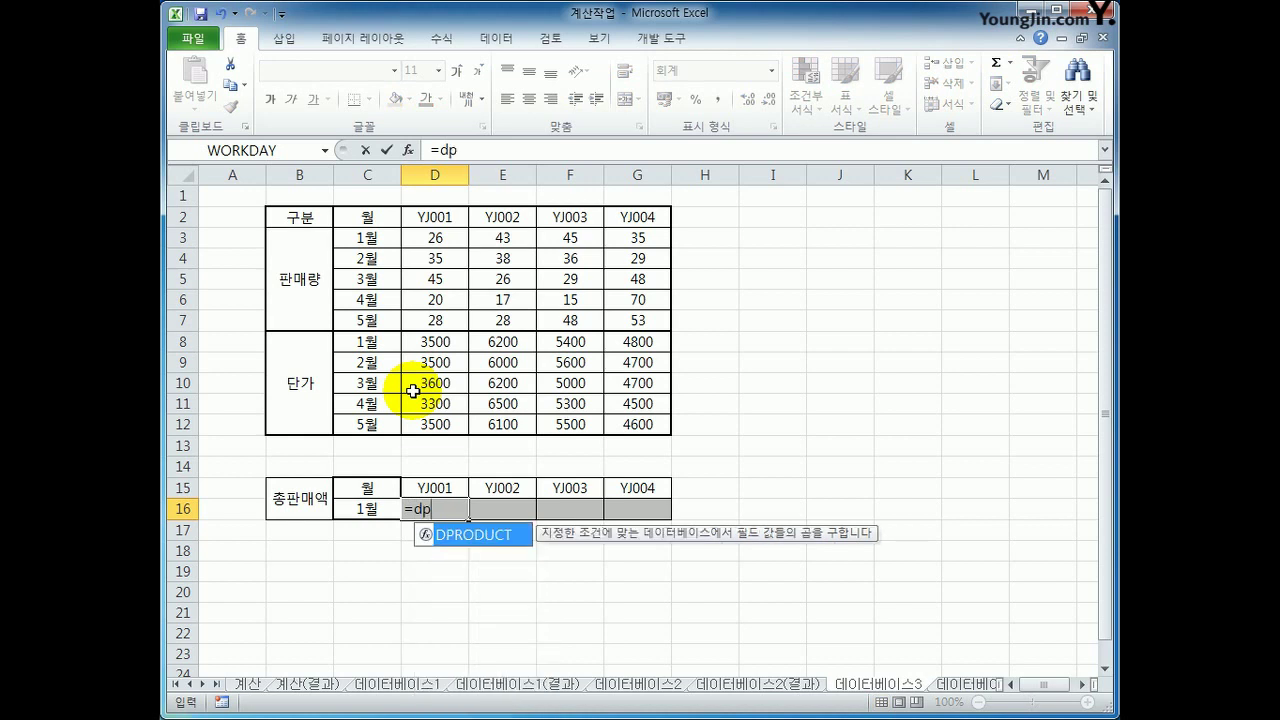
pyautogui.press('Tab')
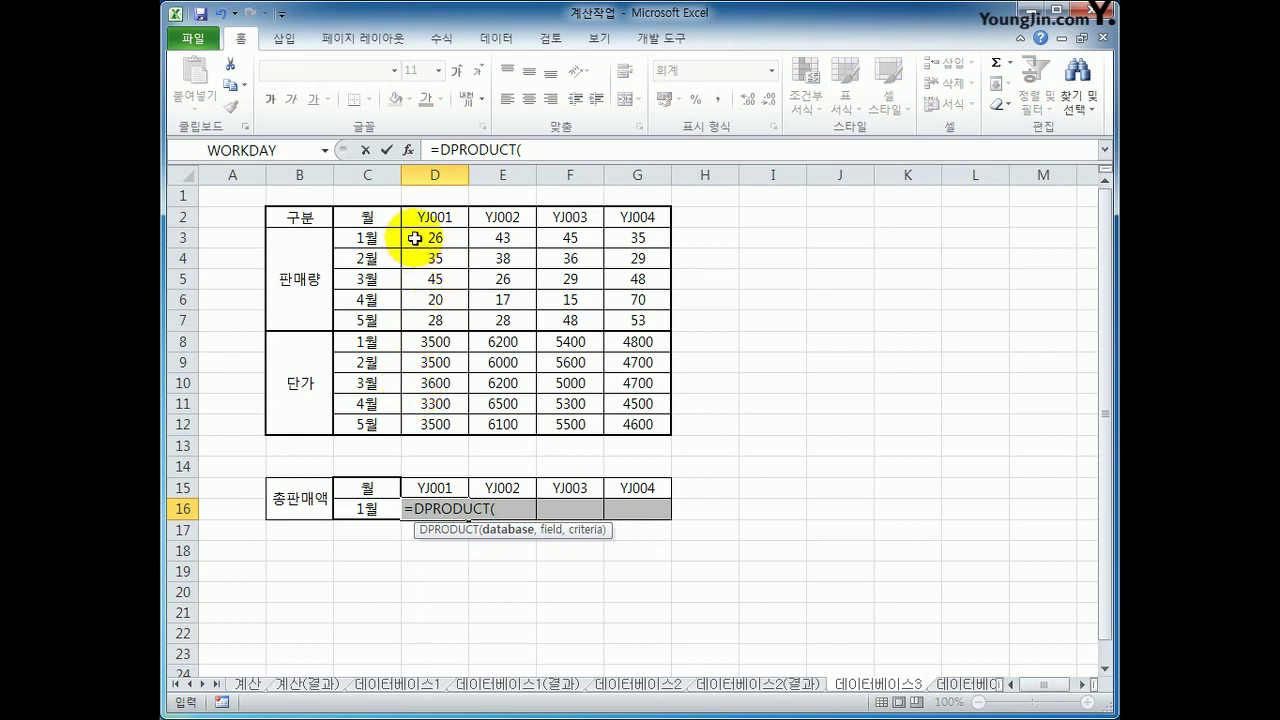
pyautogui.click(374, 220)
pyautogui.moveTo(378, 220); pyautogui.dragTo(609, 423)
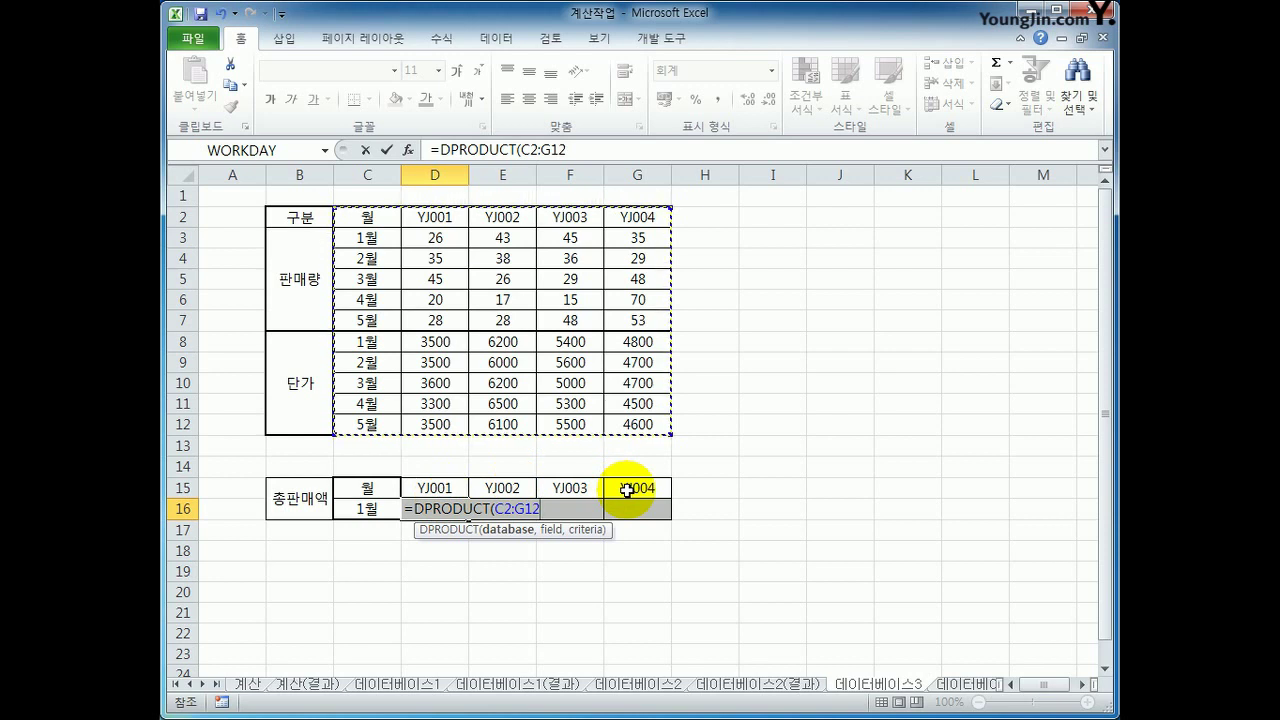
pyautogui.press('F4')
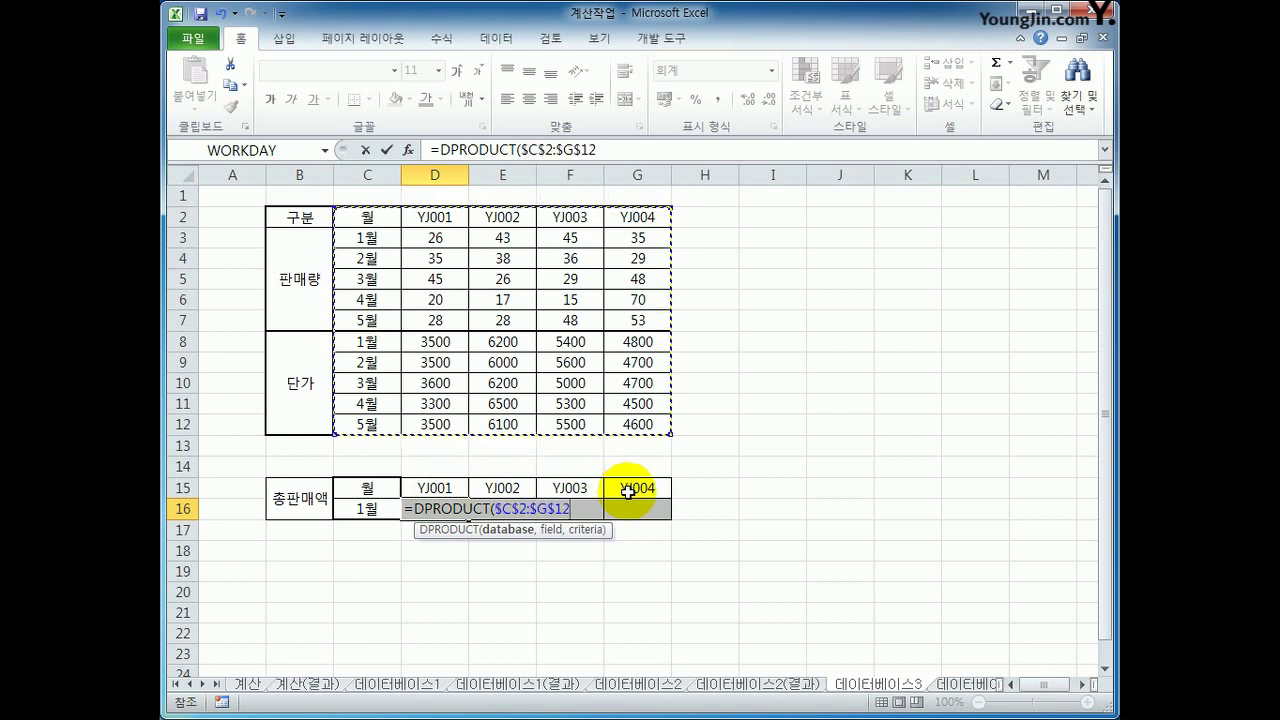
# Step: Complete the DPRODUCT formula in D16 with field D2 and the absolute criteria range $C$15:$C$16
pyautogui.write(',')
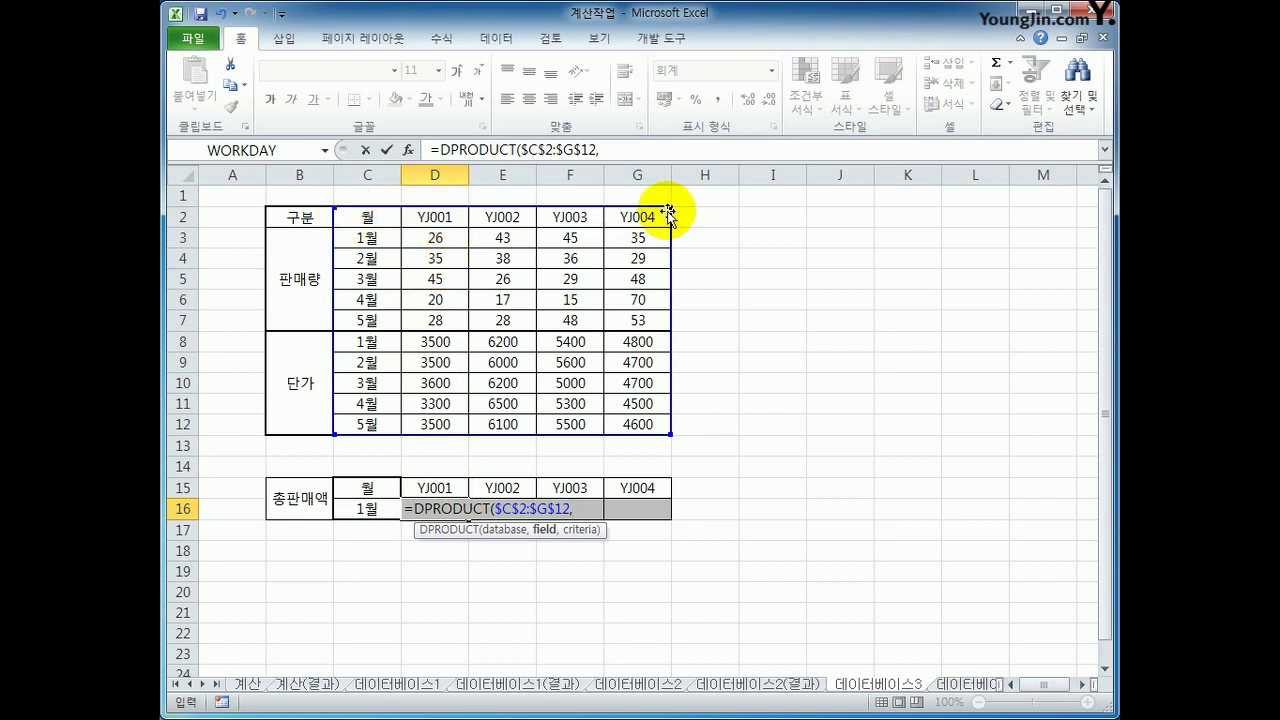
pyautogui.click(443, 217)
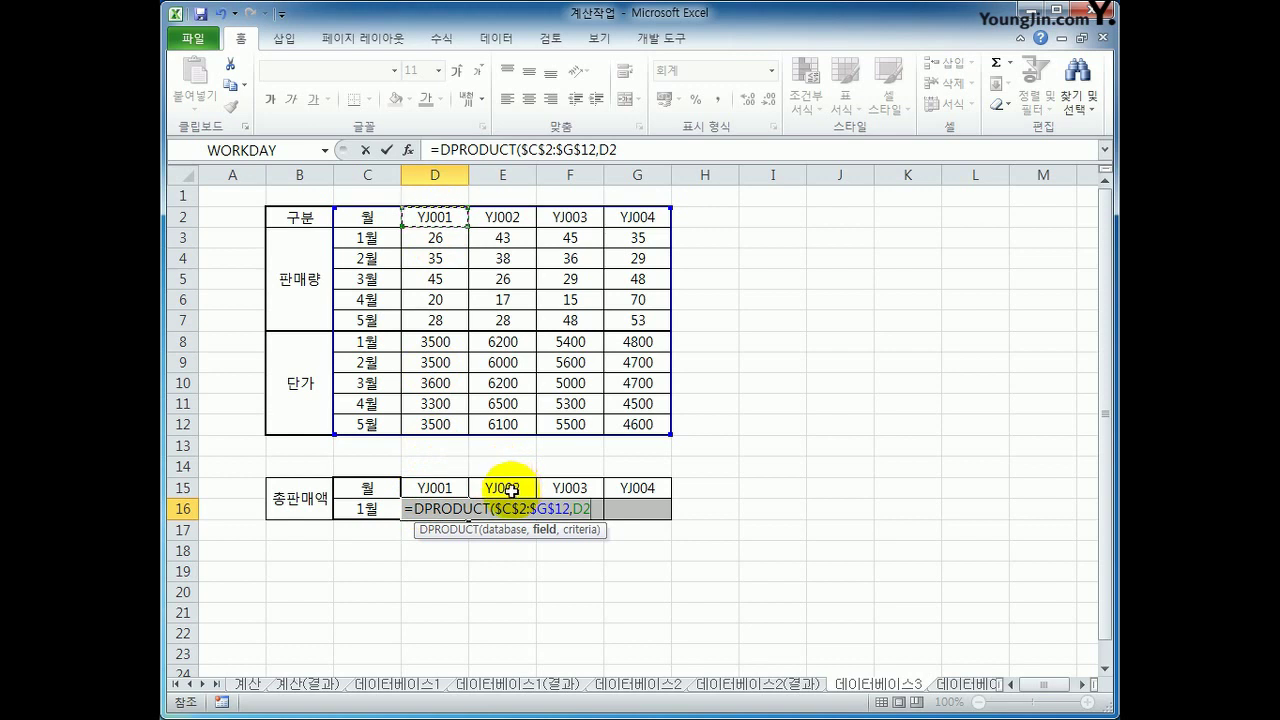
pyautogui.write(',')
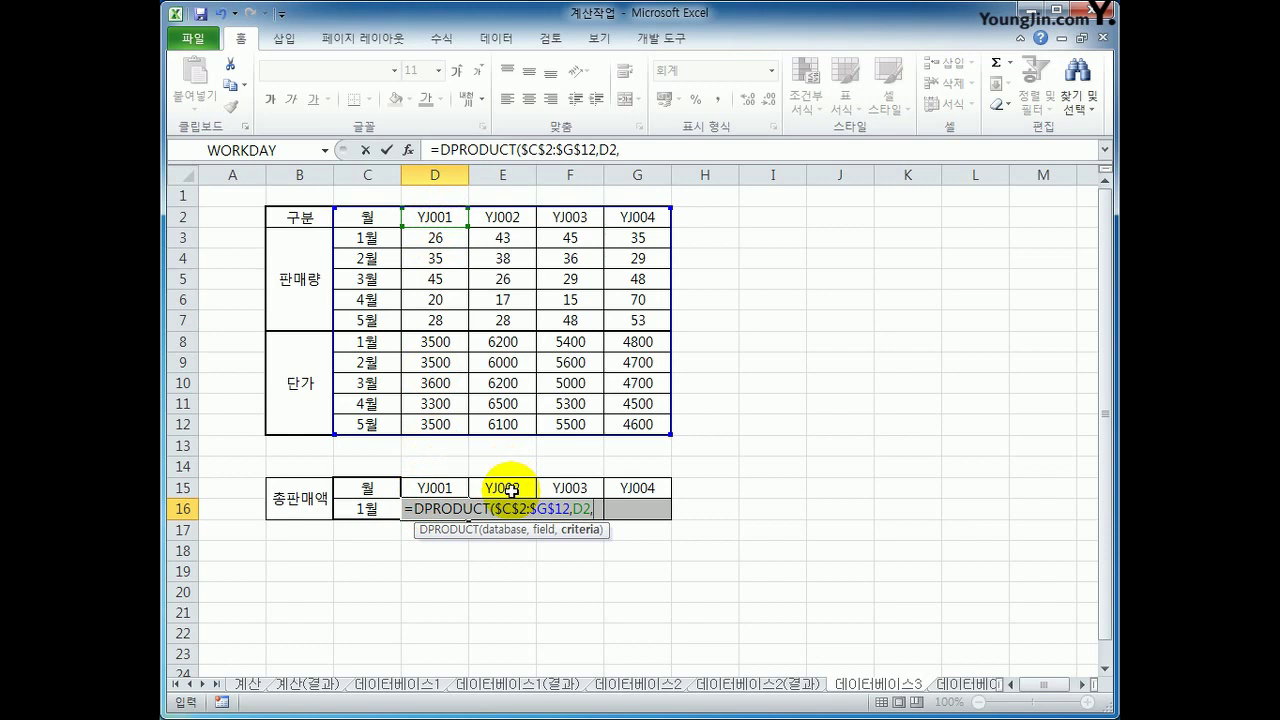
pyautogui.moveTo(384, 486); pyautogui.dragTo(384, 506)
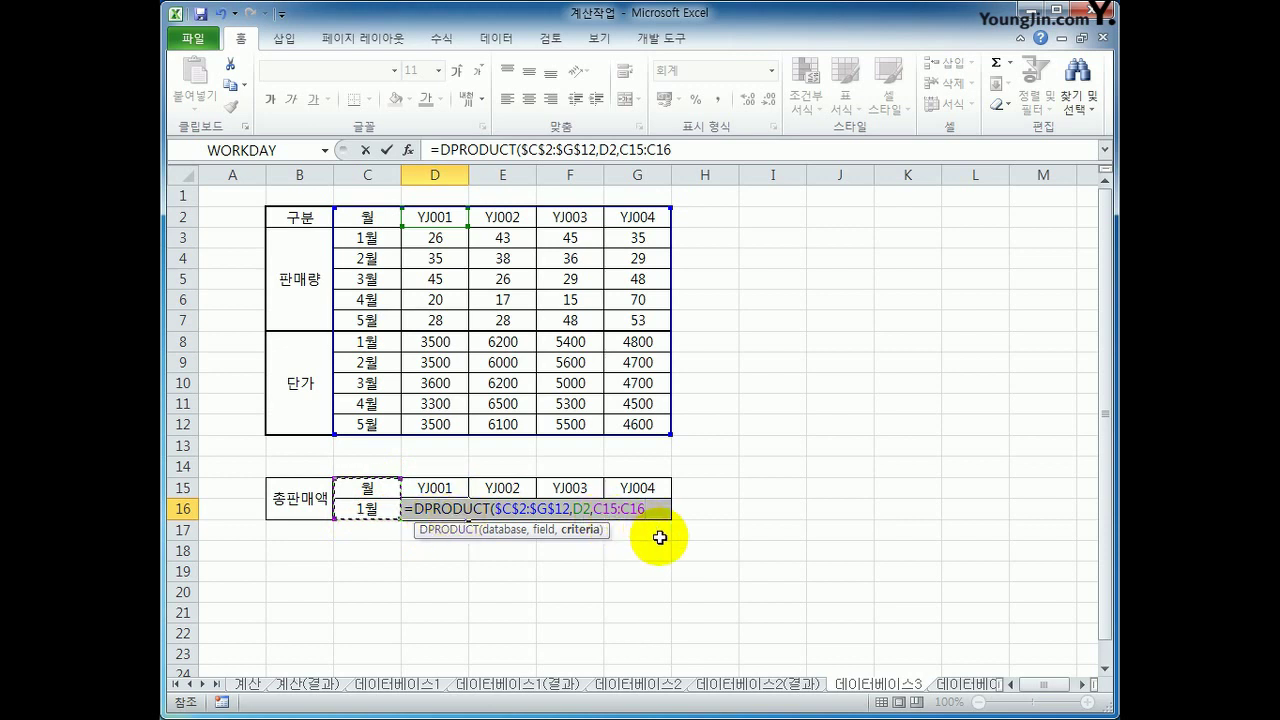
pyautogui.press('F4')
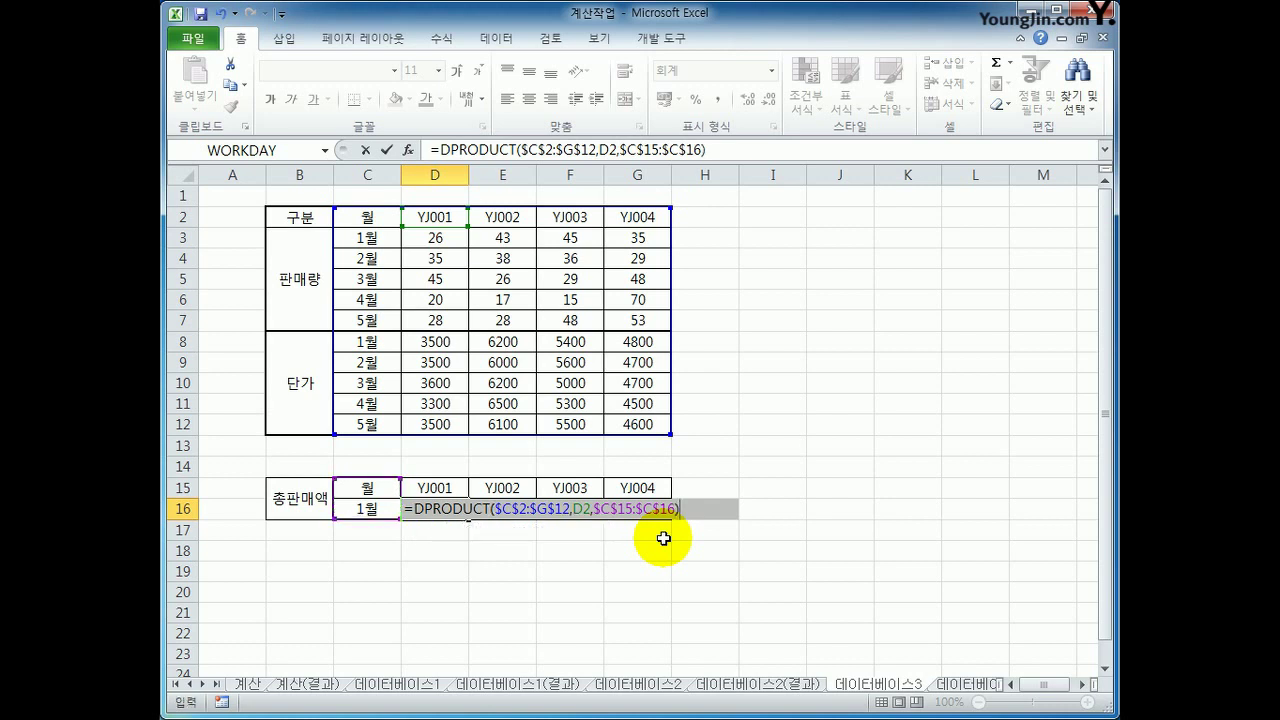
pyautogui.press('Return')
# Step: Cross-check the 1월 총판매액 of YJ001 by entering the formula =D3*D8 in the empty cell D19
pyautogui.click(421, 240)
pyautogui.click(430, 342)
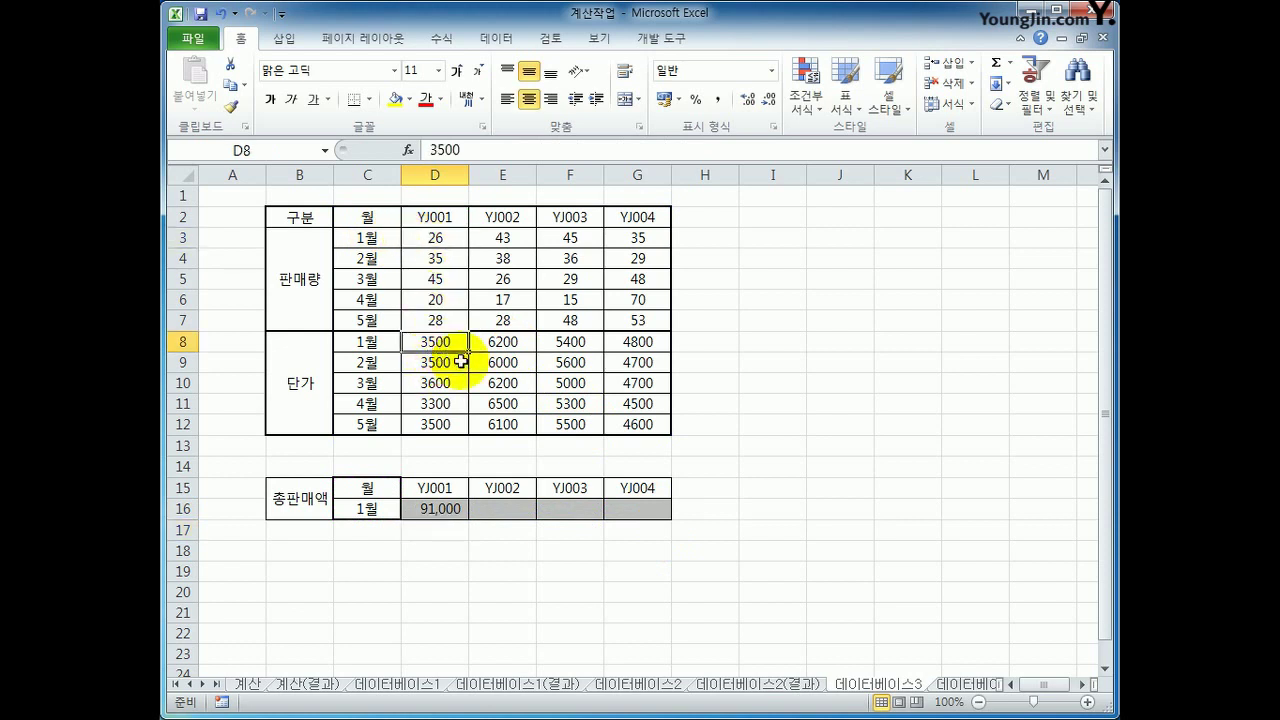
pyautogui.click(445, 508)
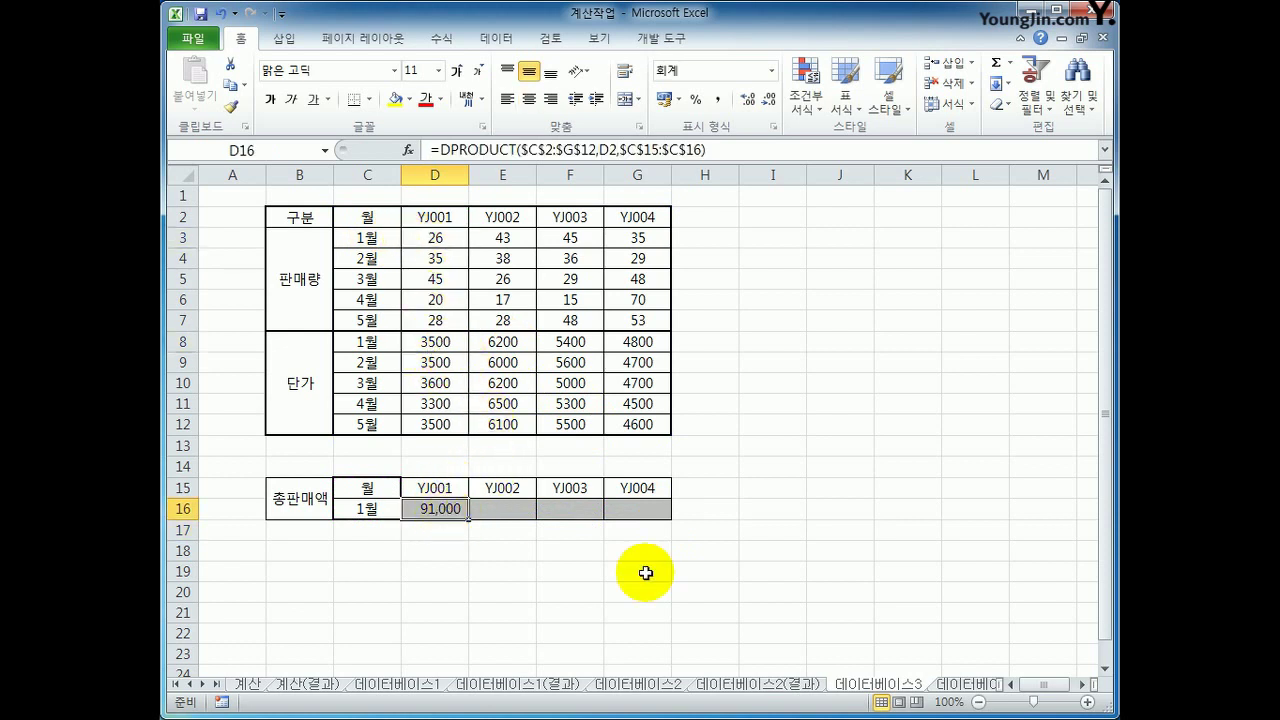
pyautogui.click(441, 574)
pyautogui.write('=')
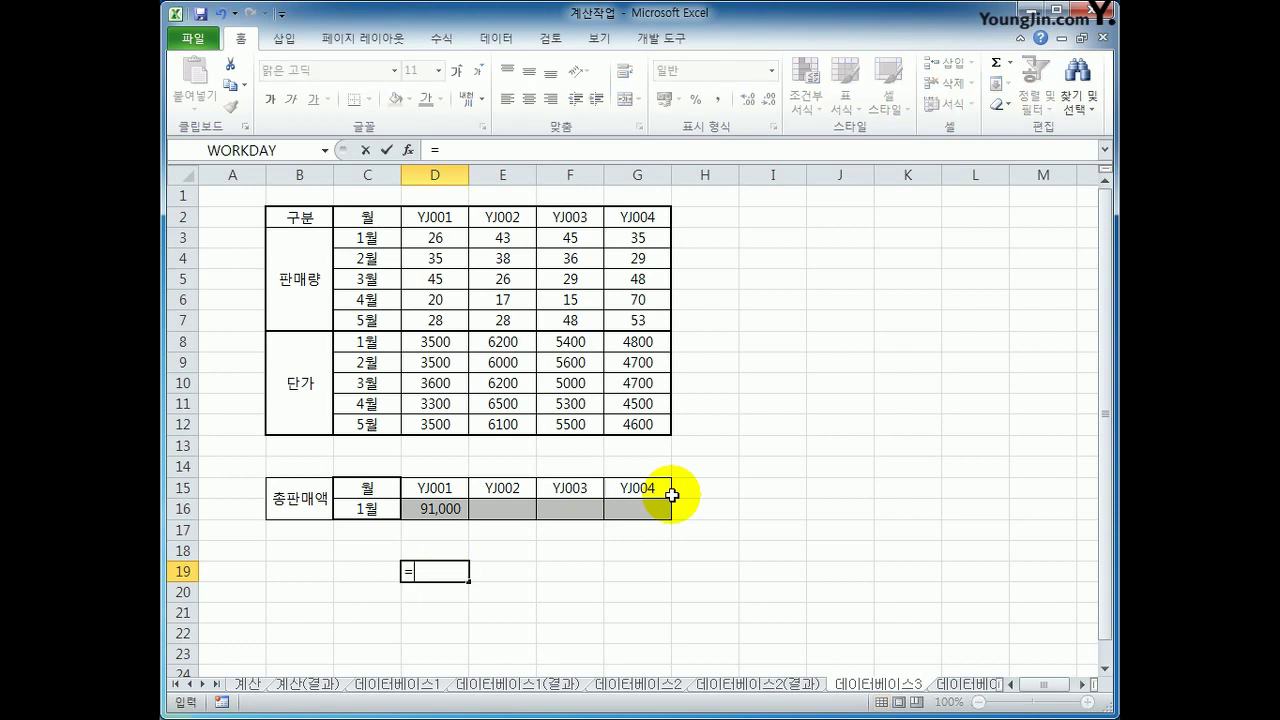
pyautogui.click(447, 238)
pyautogui.write('*')
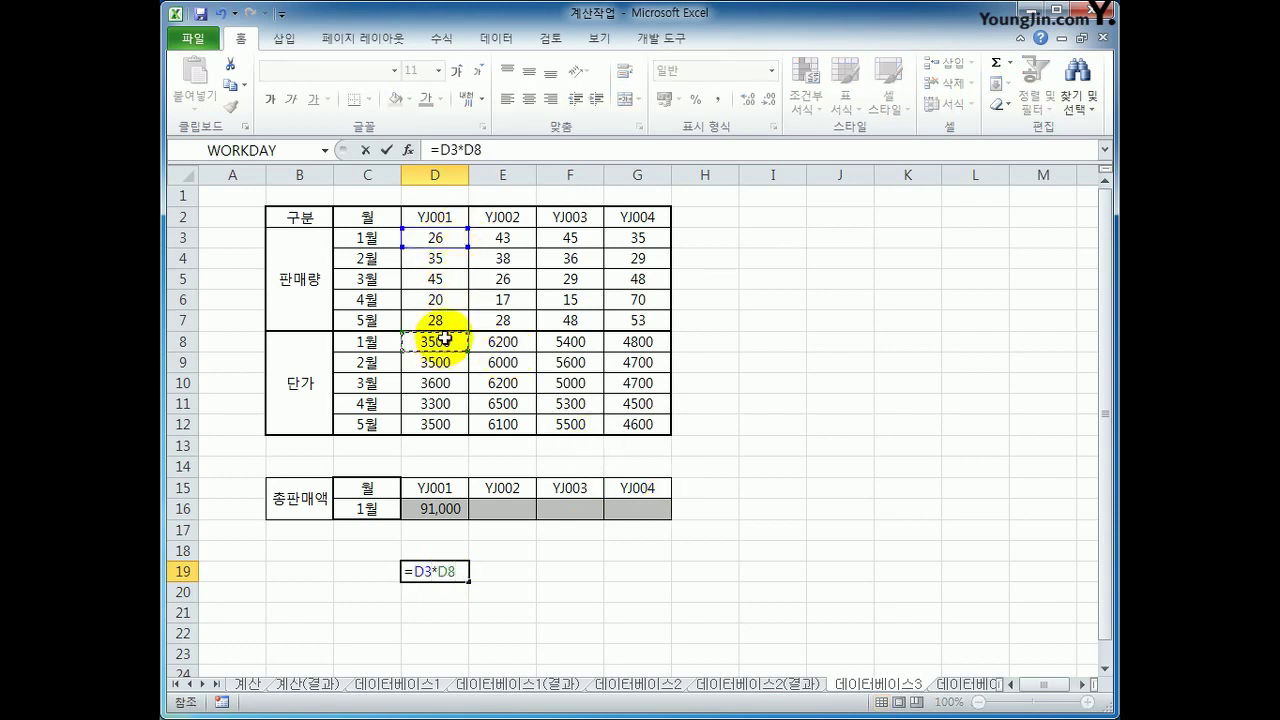
pyautogui.press('Return')
pyautogui.press('Up')
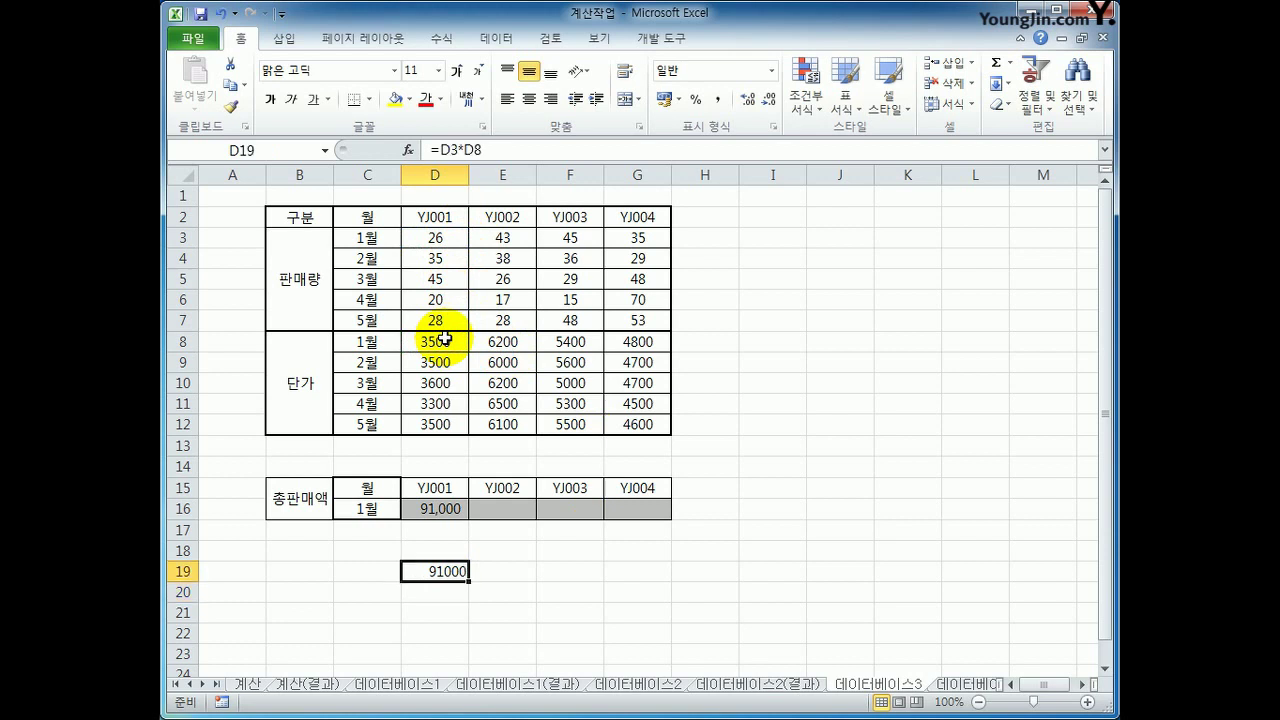
# Step: Fill the 총판매액 formula from D16 across to G16, and delete the check formula in D19
pyautogui.click(430, 509)
pyautogui.moveTo(468, 519); pyautogui.dragTo(652, 512)
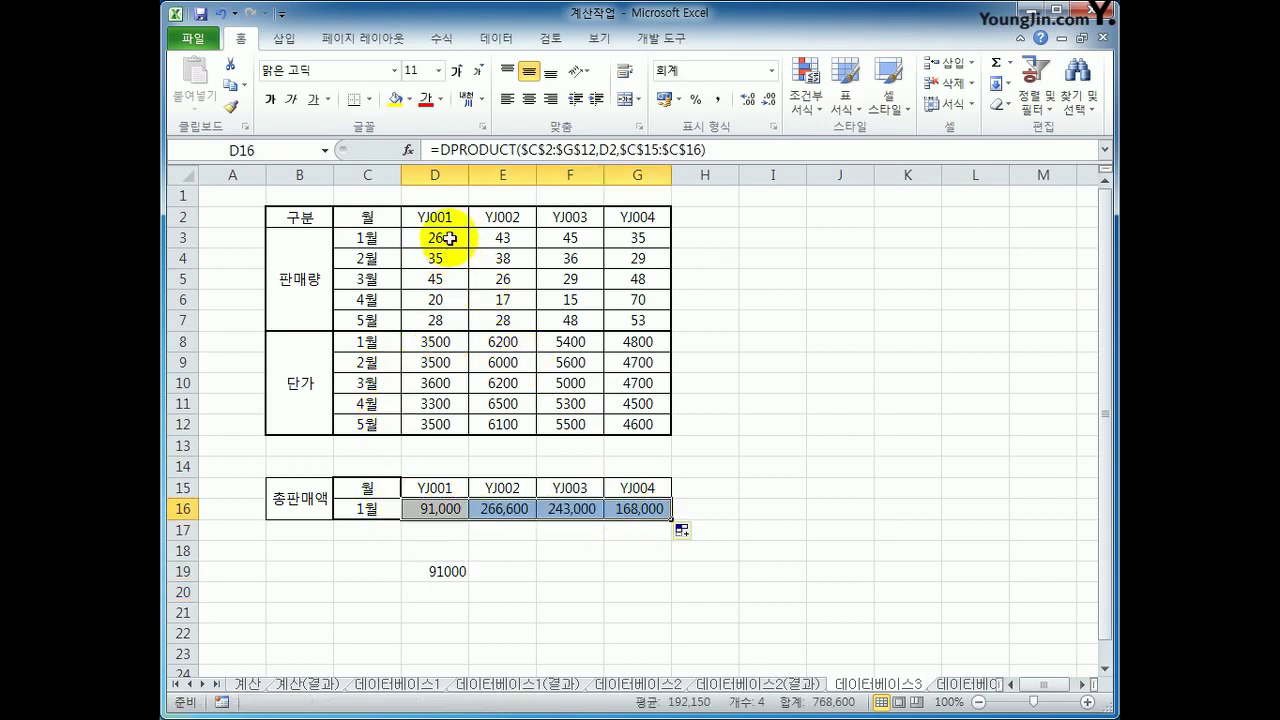
pyautogui.click(447, 238)
pyautogui.click(441, 344)
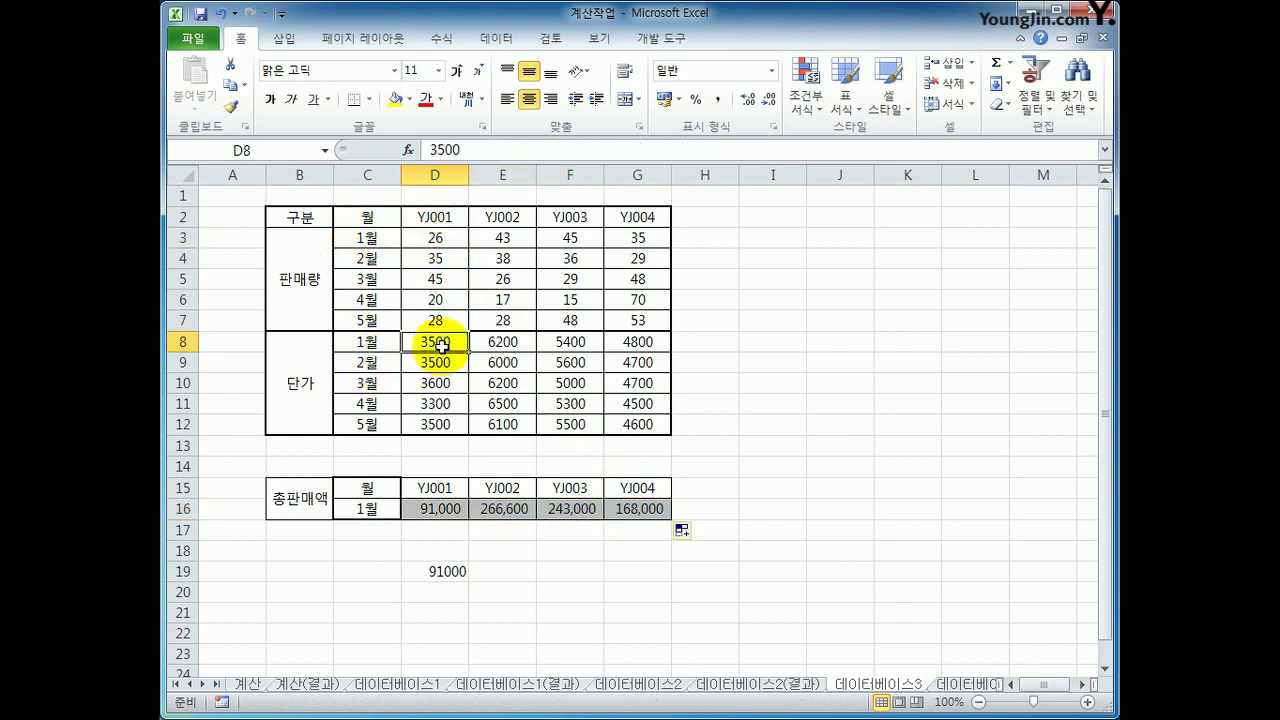
pyautogui.click(444, 571)
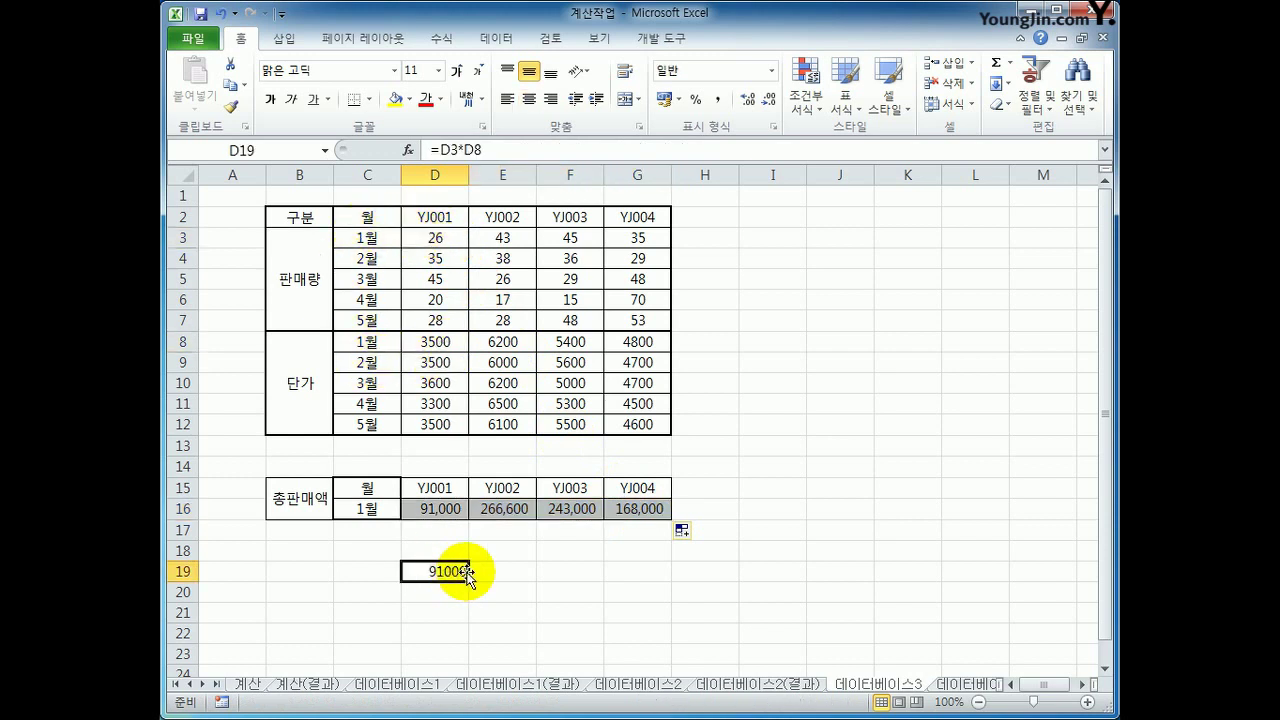
pyautogui.press('Delete')
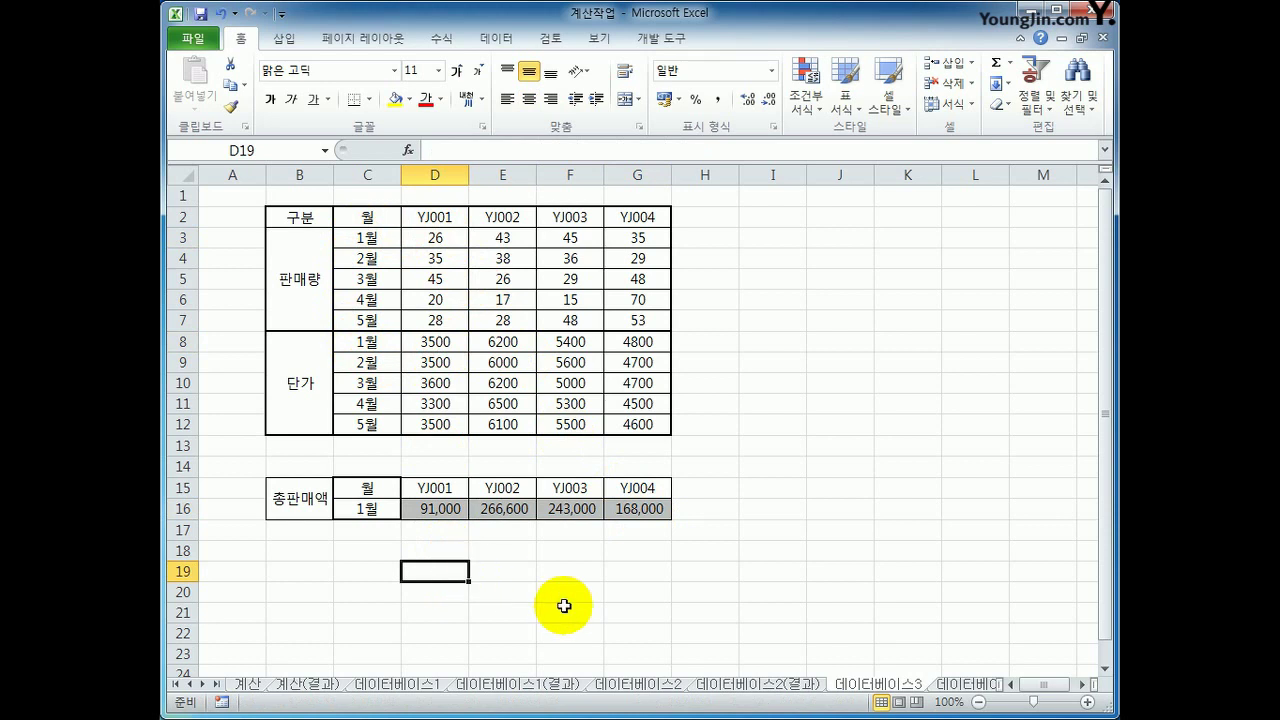
# Step: Compare the completed 총판매액 row with the answers on the 데이터베이스3(결과) sheet
pyautogui.click(955, 684)
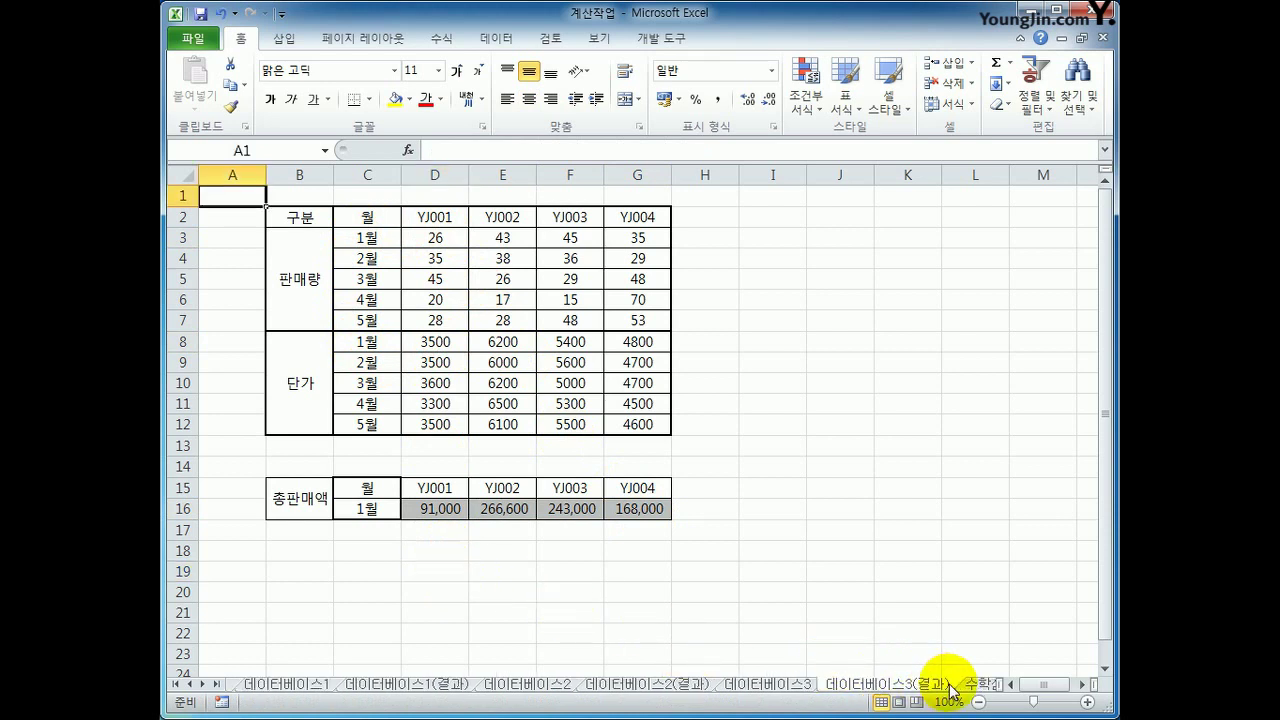
pyautogui.click(766, 684)
pyautogui.click(843, 690)
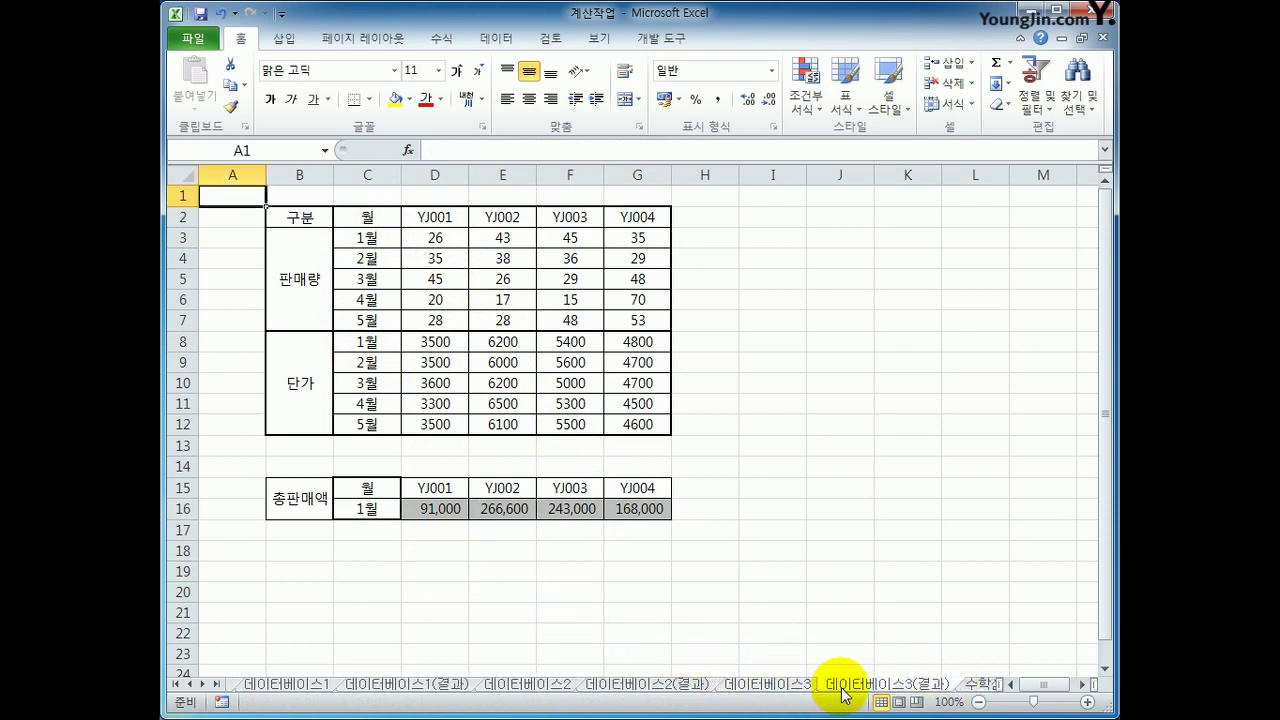